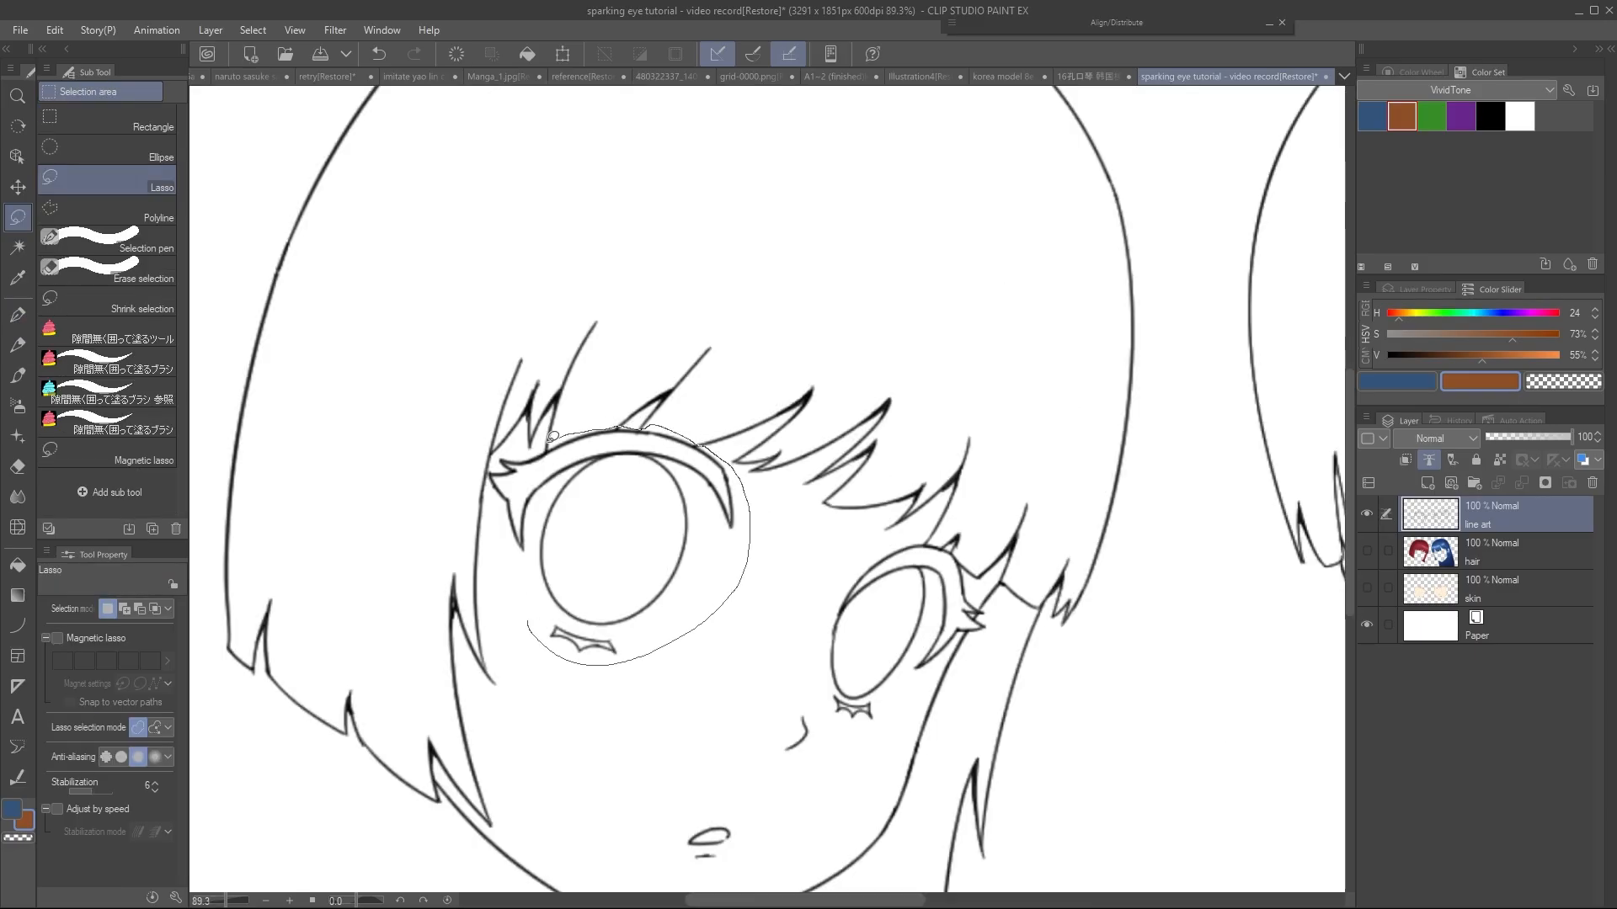
Lasso-select both eyes of the left character, lashes included, on the line art layer
{"action": "scroll", "coordinate": [986, 511], "scroll_direction": "up", "scroll_amount": 3}
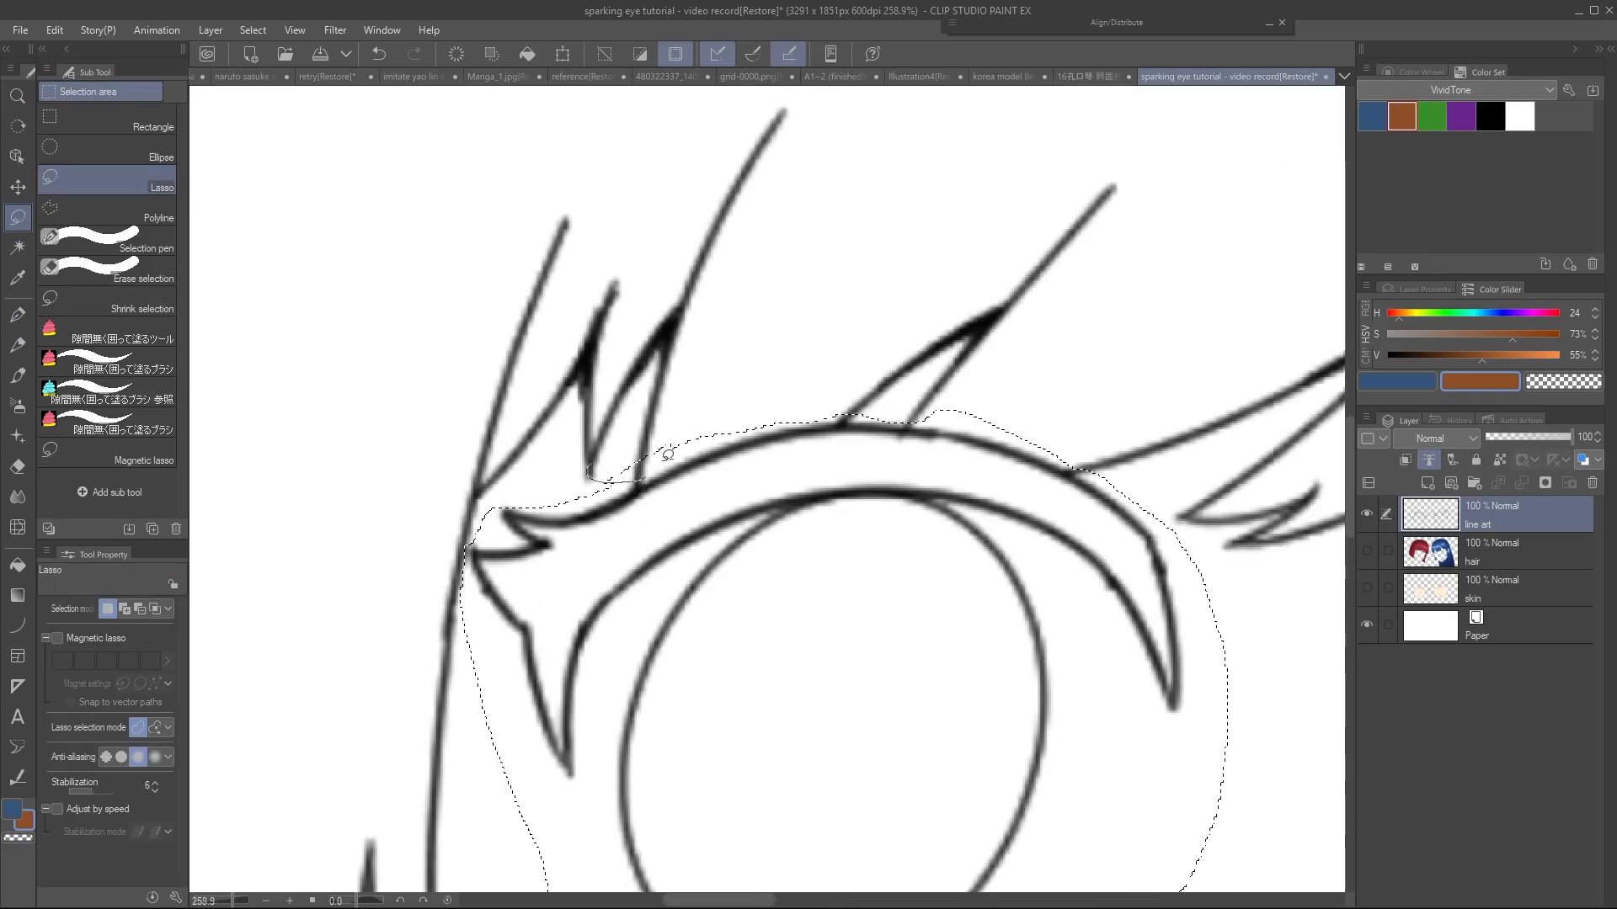
{"action": "scroll", "coordinate": [986, 511], "scroll_direction": "down", "scroll_amount": 3}
{"action": "scroll", "coordinate": [987, 512], "scroll_direction": "up", "scroll_amount": 3}
{"action": "scroll", "coordinate": [986, 512], "scroll_direction": "up", "scroll_amount": 1}
{"action": "scroll", "coordinate": [986, 539], "scroll_direction": "down", "scroll_amount": 4}
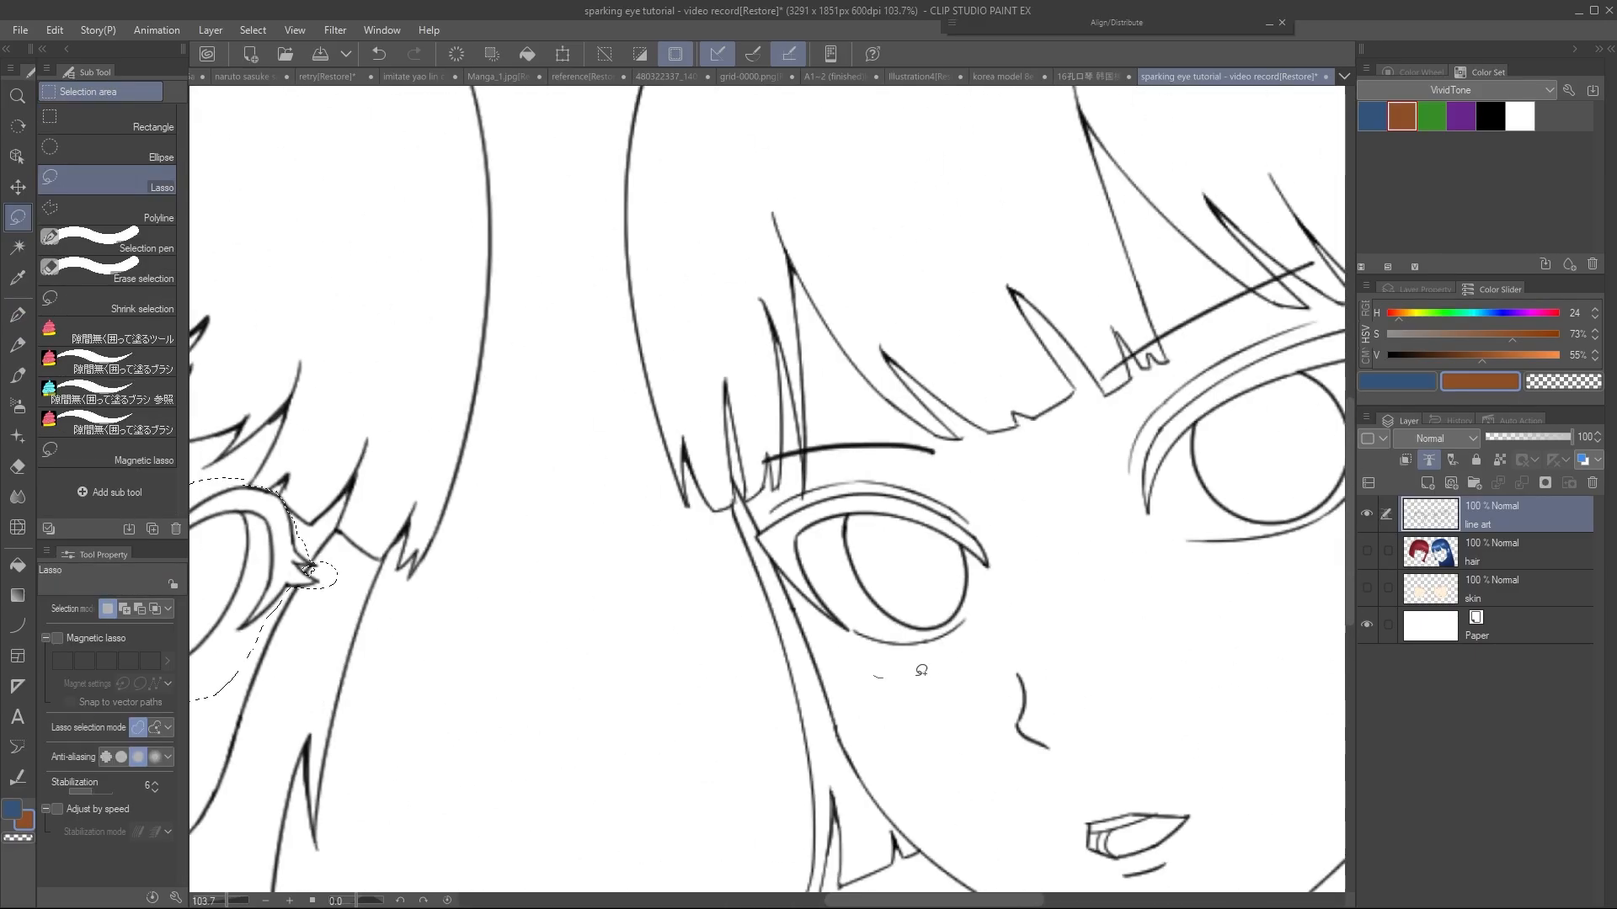
Add both eyes of the right character to the selection and copy and paste the selected line art onto its own layer
{"action": "left_click_drag", "start_coordinate": [920, 671], "coordinate": [901, 670]}
{"action": "scroll", "coordinate": [800, 546], "scroll_direction": "up", "scroll_amount": 5}
{"action": "scroll", "coordinate": [801, 547], "scroll_direction": "down", "scroll_amount": 8}
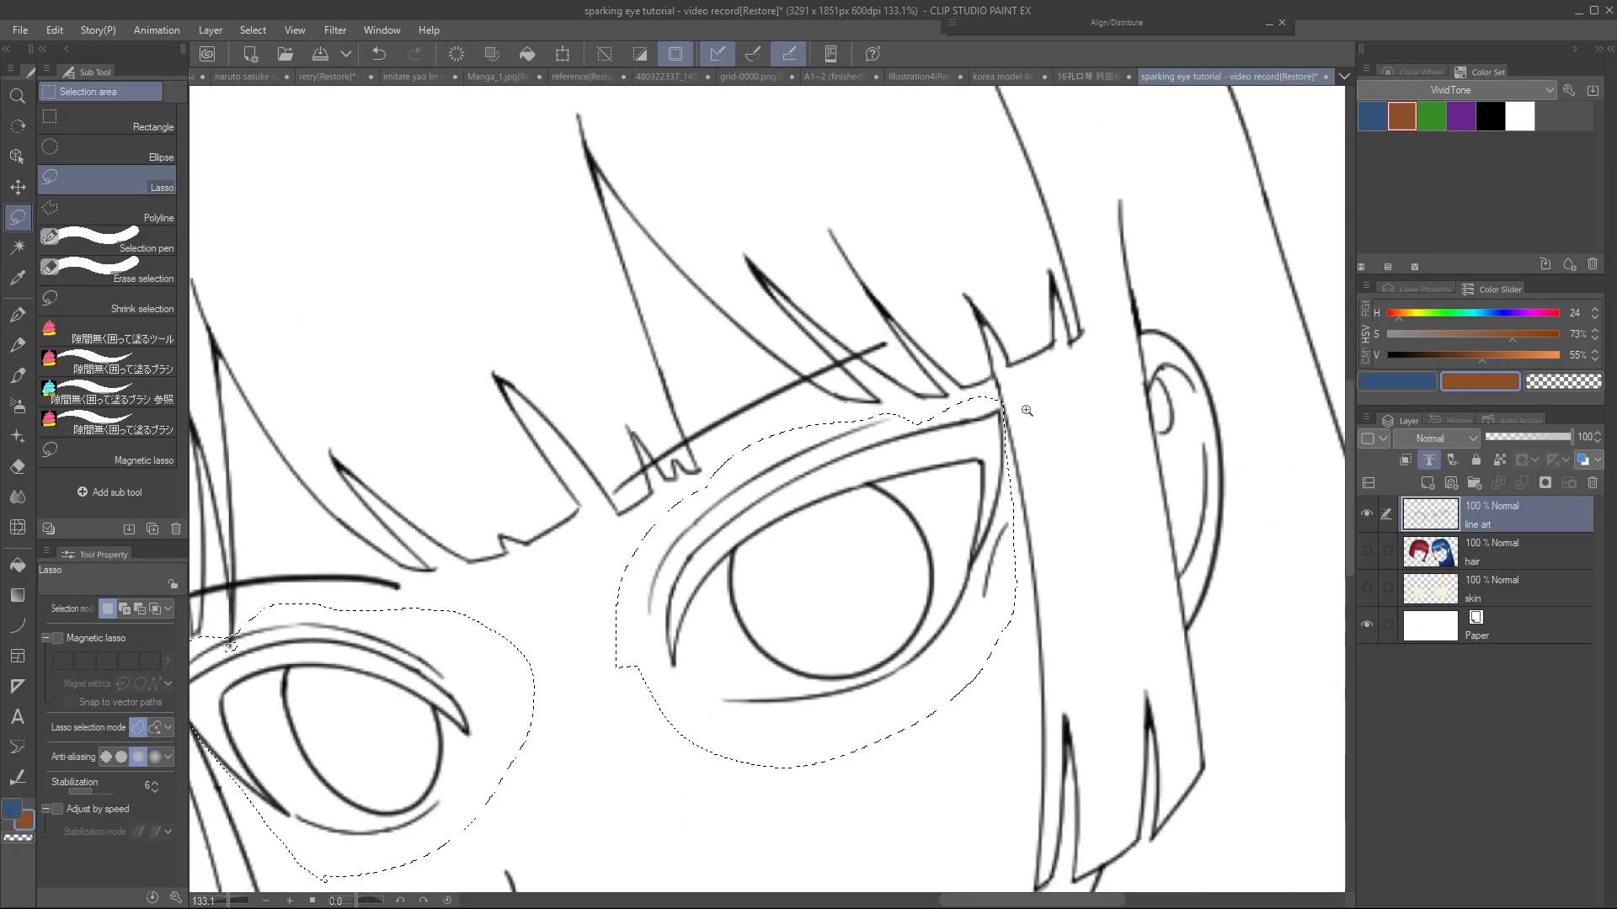
{"action": "key", "text": "ctrl+c"}
{"action": "key", "text": "ctrl+v"}
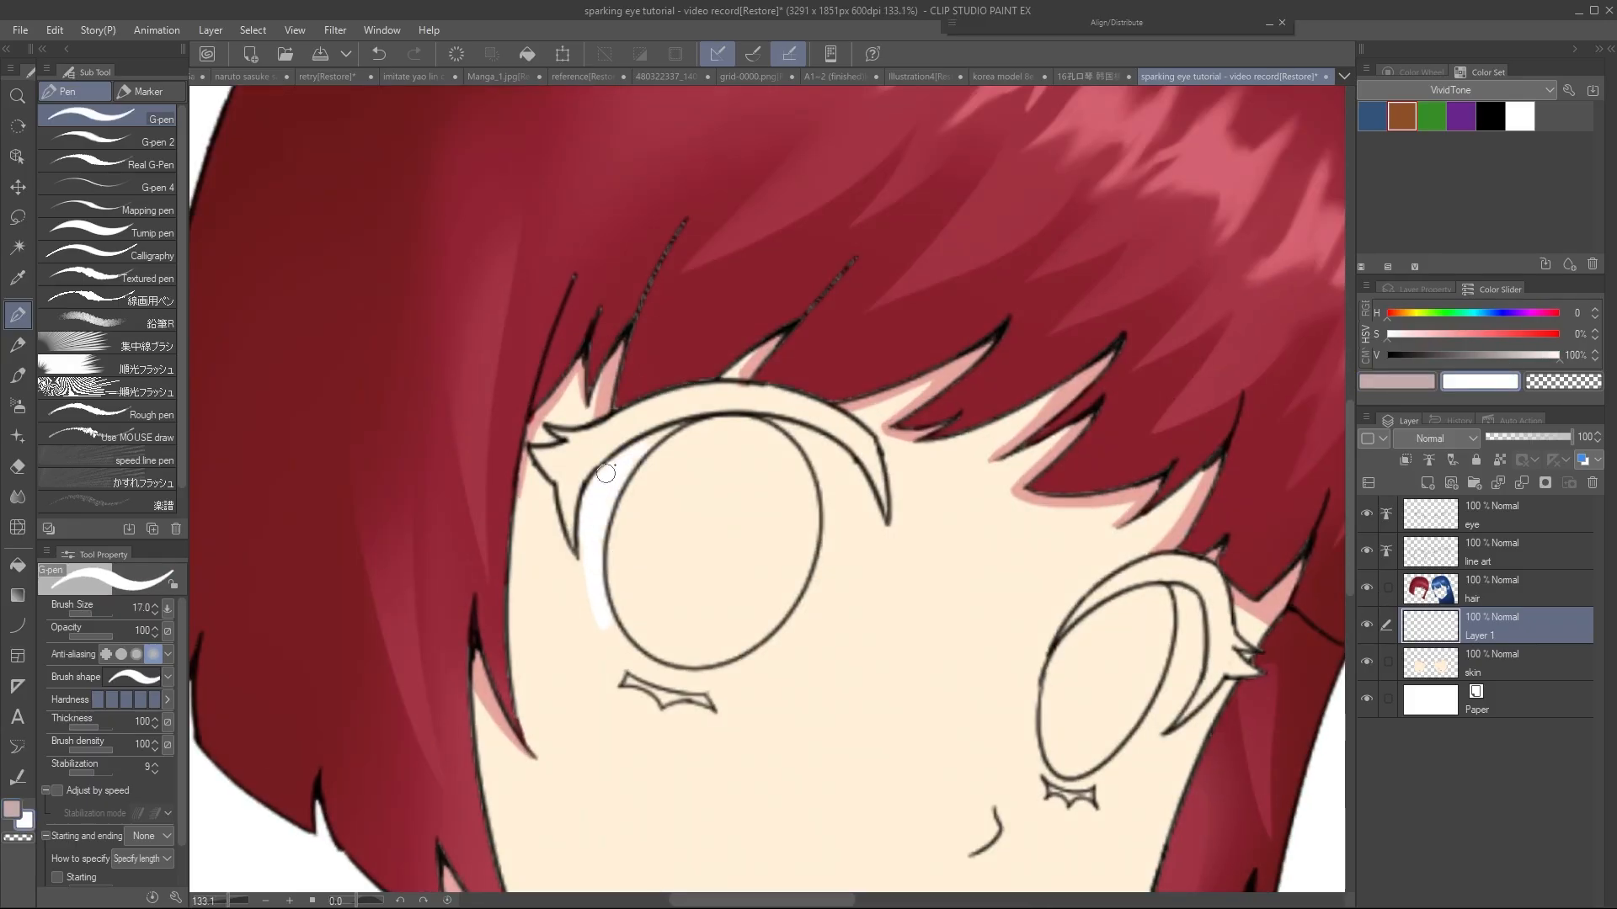
Paint the whites of both of the red-haired character's eyes on the layer above skin with the G-pen
{"action": "left_click_drag", "start_coordinate": [606, 473], "coordinate": [612, 661]}
{"action": "key", "text": "e"}
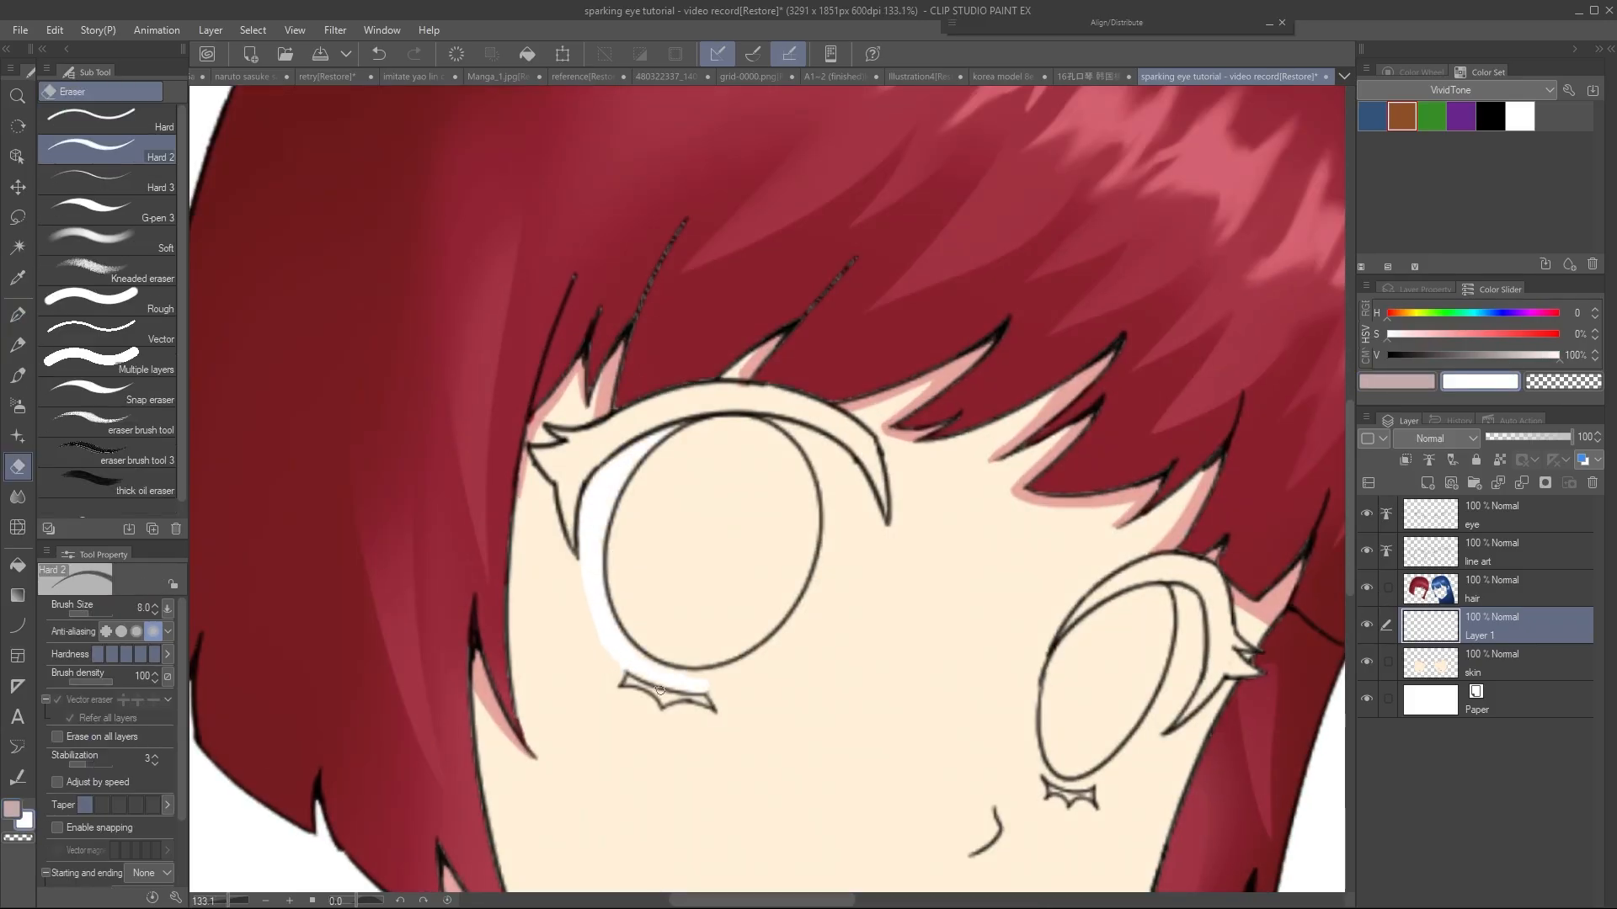
{"action": "key", "text": "p"}
{"action": "left_click_drag", "start_coordinate": [875, 513], "coordinate": [783, 645]}
{"action": "scroll", "coordinate": [645, 496], "scroll_direction": "up", "scroll_amount": 2}
{"action": "left_click_drag", "start_coordinate": [1082, 388], "coordinate": [1002, 666]}
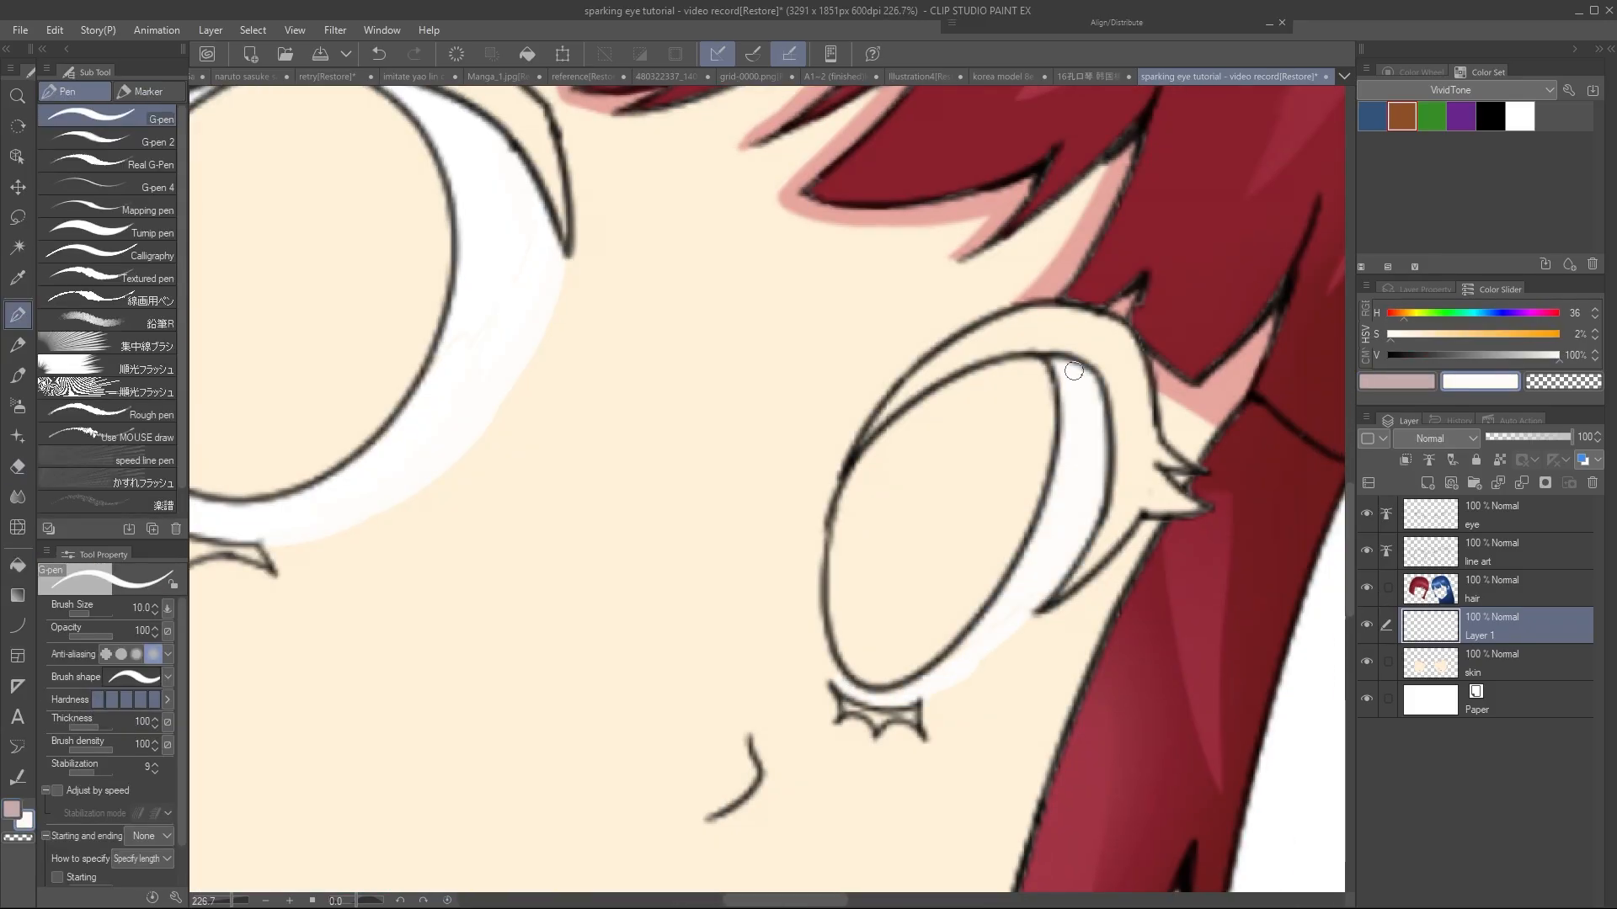
Paint the whites of both of the blue-haired character's eyes with the G-pen
{"action": "scroll", "coordinate": [927, 736], "scroll_direction": "down", "scroll_amount": 4}
{"action": "scroll", "coordinate": [783, 522], "scroll_direction": "up", "scroll_amount": 4}
{"action": "left_click_drag", "start_coordinate": [666, 488], "coordinate": [895, 632]}
{"action": "left_click_drag", "start_coordinate": [806, 524], "coordinate": [861, 615]}
Shade the upper whites of the red-haired character's eyes in a pale greyish pink, under the lashes
{"action": "left_click_drag", "start_coordinate": [666, 484], "coordinate": [604, 545]}
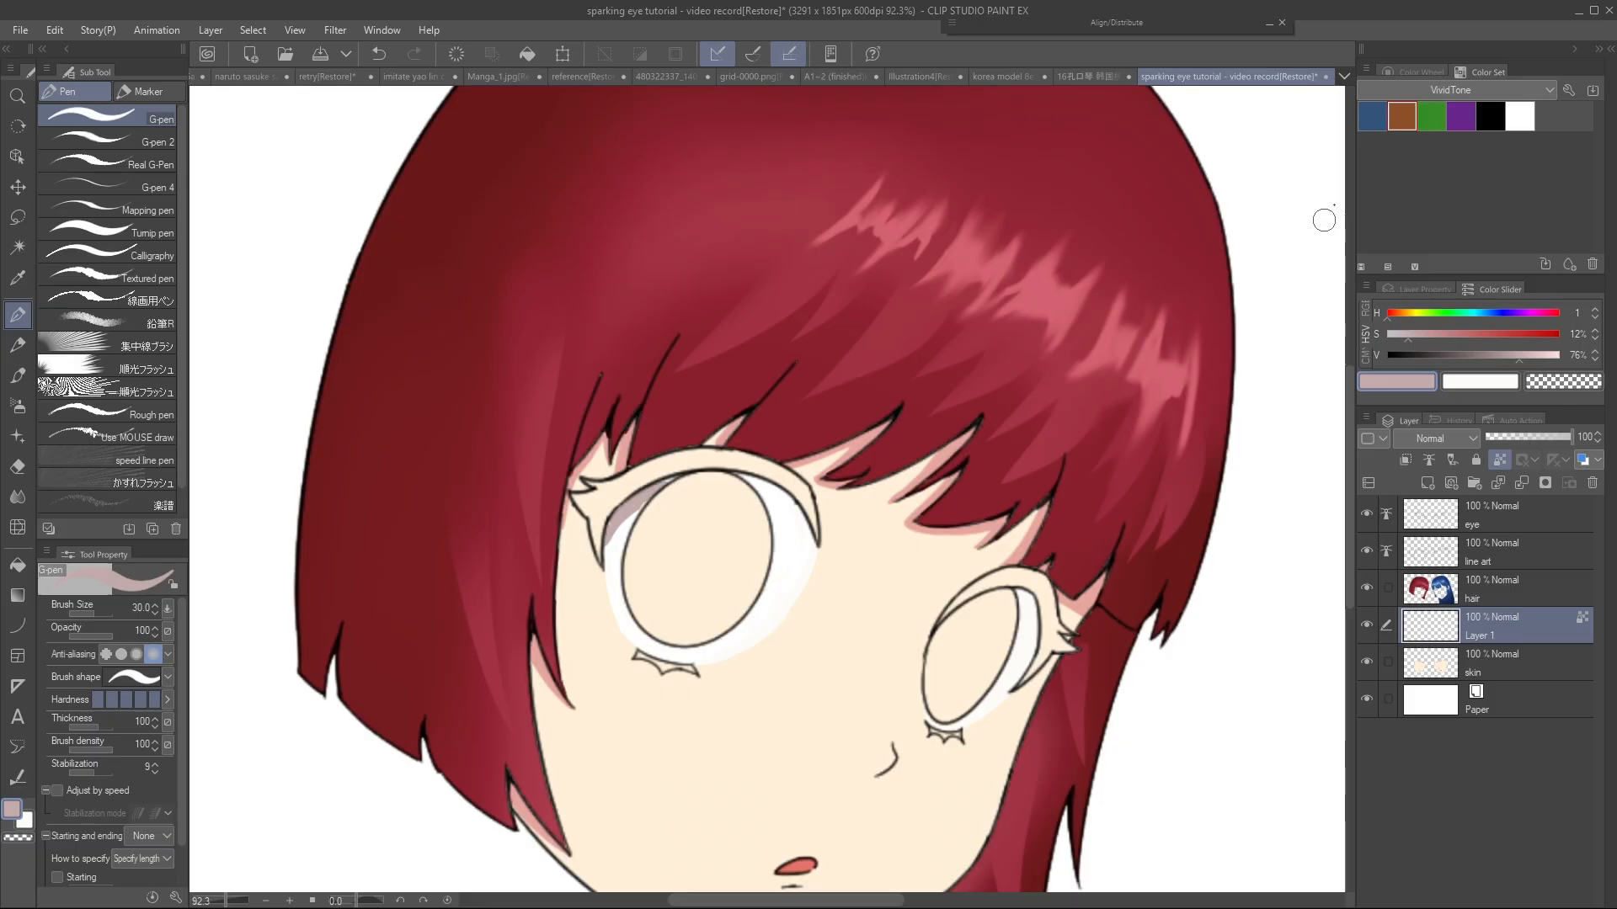
{"action": "left_click", "coordinate": [1419, 72]}
{"action": "left_click", "coordinate": [1443, 136]}
{"action": "left_click_drag", "start_coordinate": [741, 489], "coordinate": [817, 543]}
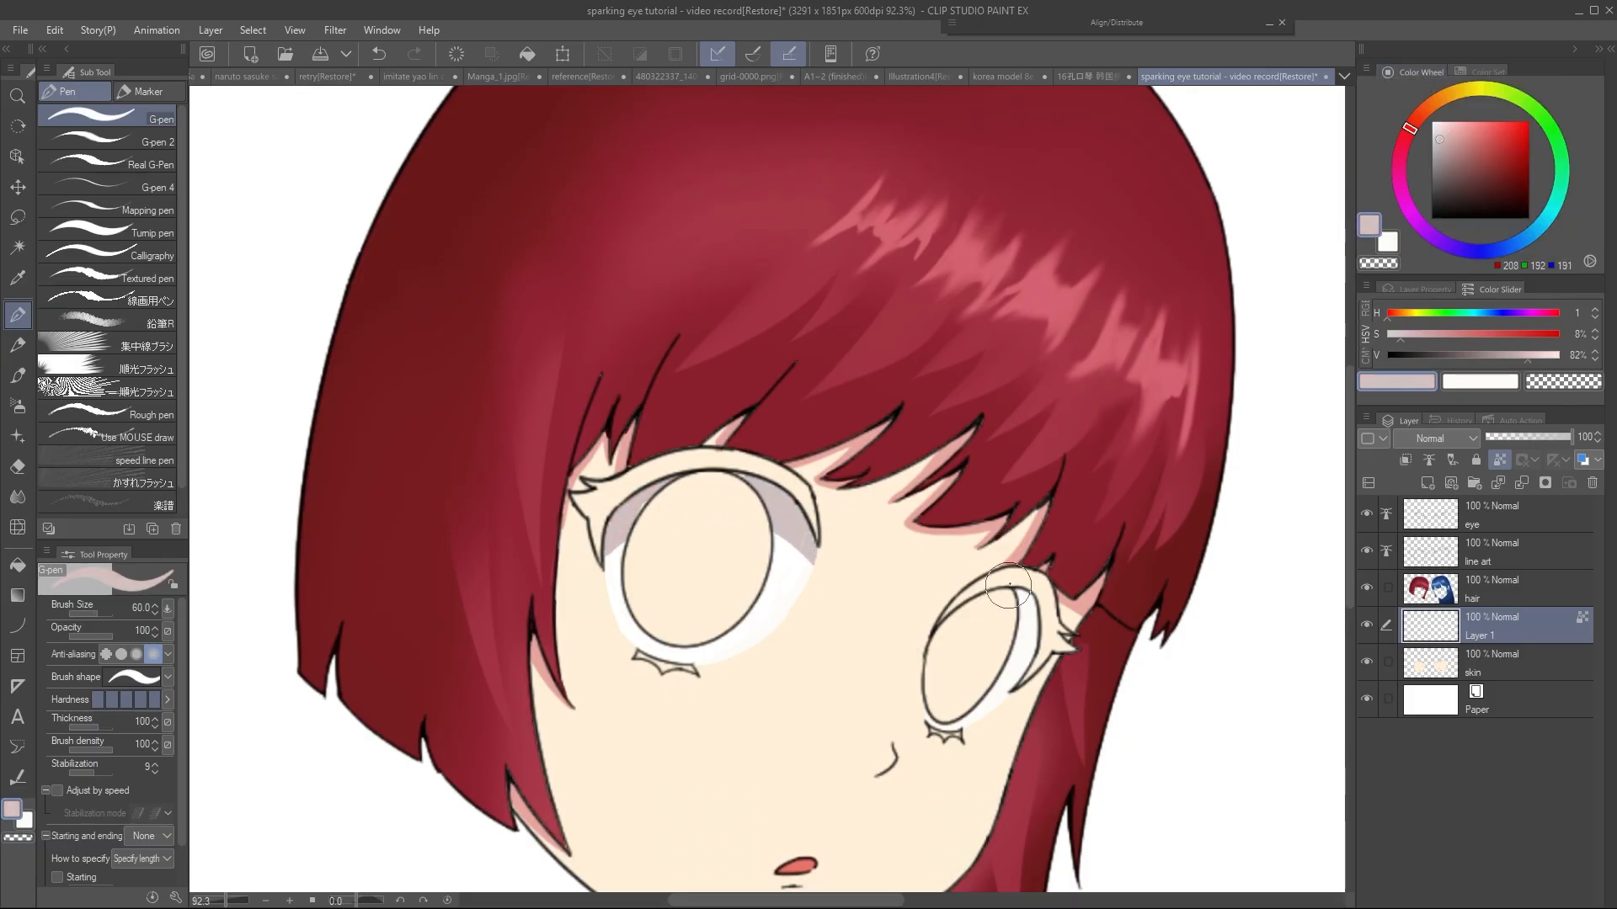
{"action": "left_click_drag", "start_coordinate": [1009, 584], "coordinate": [1032, 628]}
Shade the upper whites of the blue-haired character's eyes in light grey, under the lashes
{"action": "scroll", "coordinate": [1027, 615], "scroll_direction": "down", "scroll_amount": 4}
{"action": "left_click_drag", "start_coordinate": [1052, 505], "coordinate": [997, 508]}
{"action": "left_click_drag", "start_coordinate": [1110, 509], "coordinate": [1090, 552]}
{"action": "left_click_drag", "start_coordinate": [907, 566], "coordinate": [903, 590]}
{"action": "left_click_drag", "start_coordinate": [982, 568], "coordinate": [993, 584]}
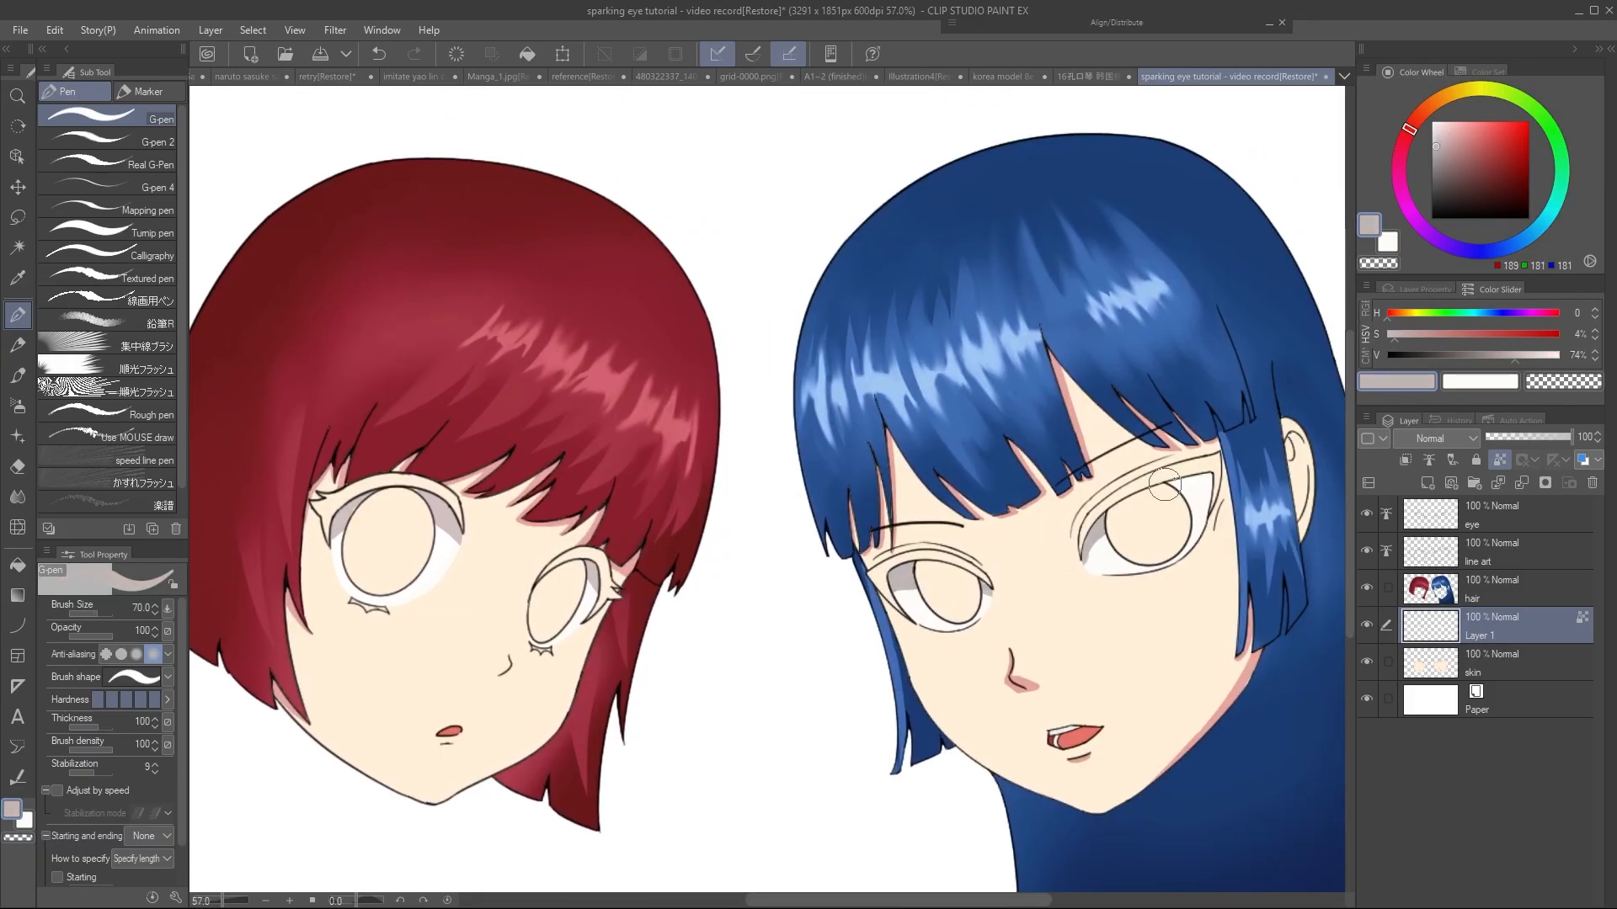
{"action": "left_click_drag", "start_coordinate": [1165, 484], "coordinate": [1095, 530]}
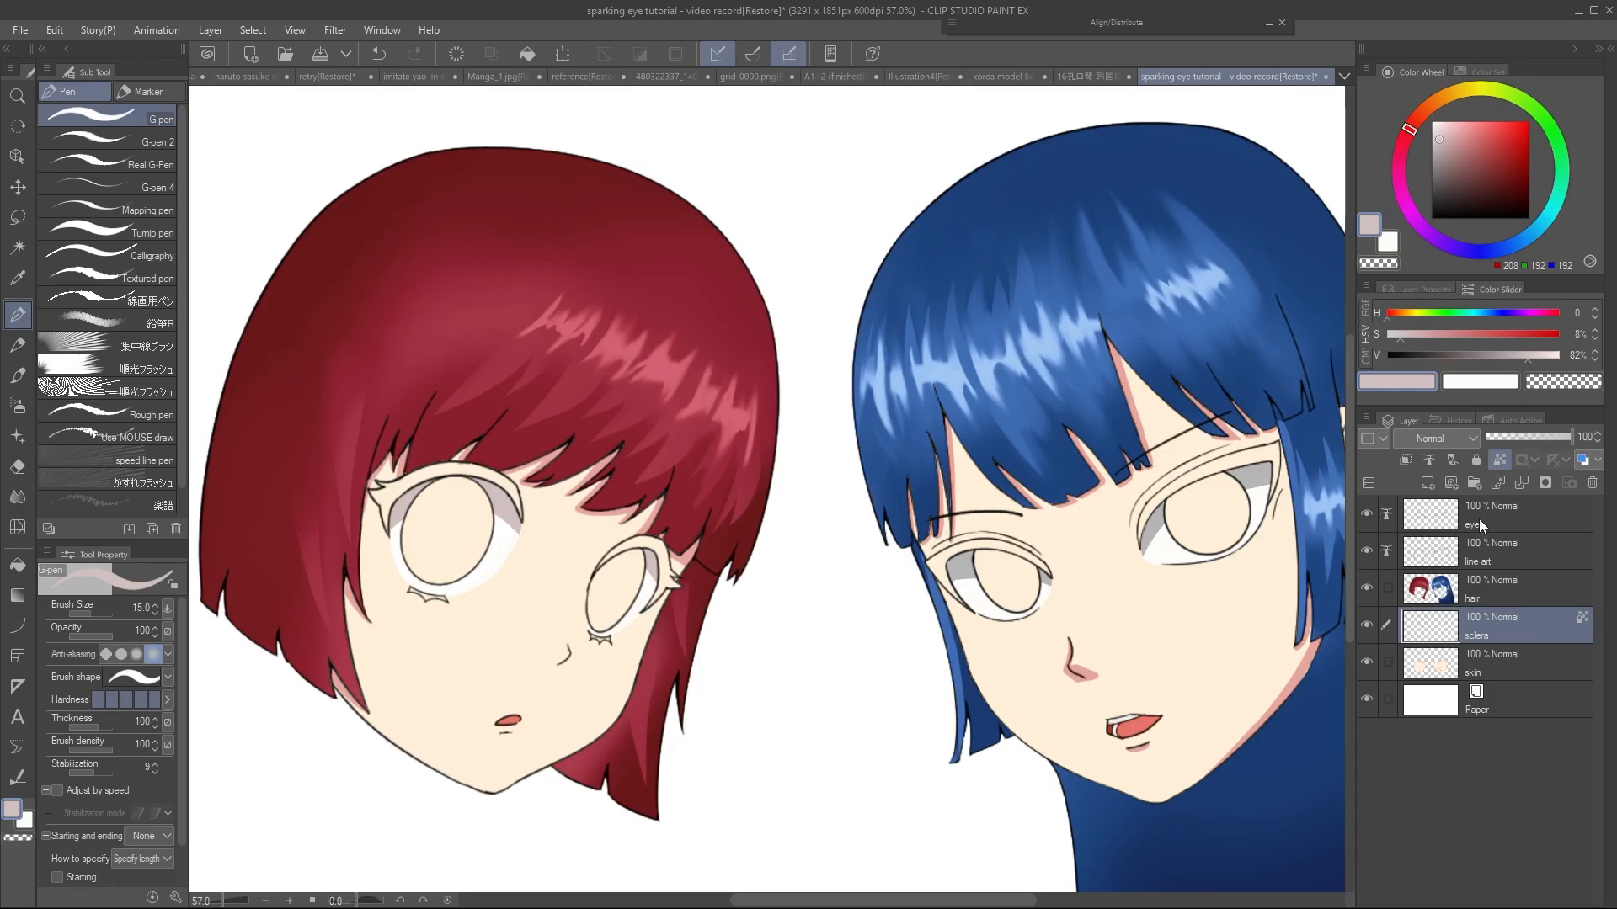
Fill the upper lash outlines with near-black (V 5%) on the top eye layer
{"action": "left_click", "coordinate": [1480, 522]}
{"action": "left_click_drag", "start_coordinate": [850, 515], "coordinate": [898, 513]}
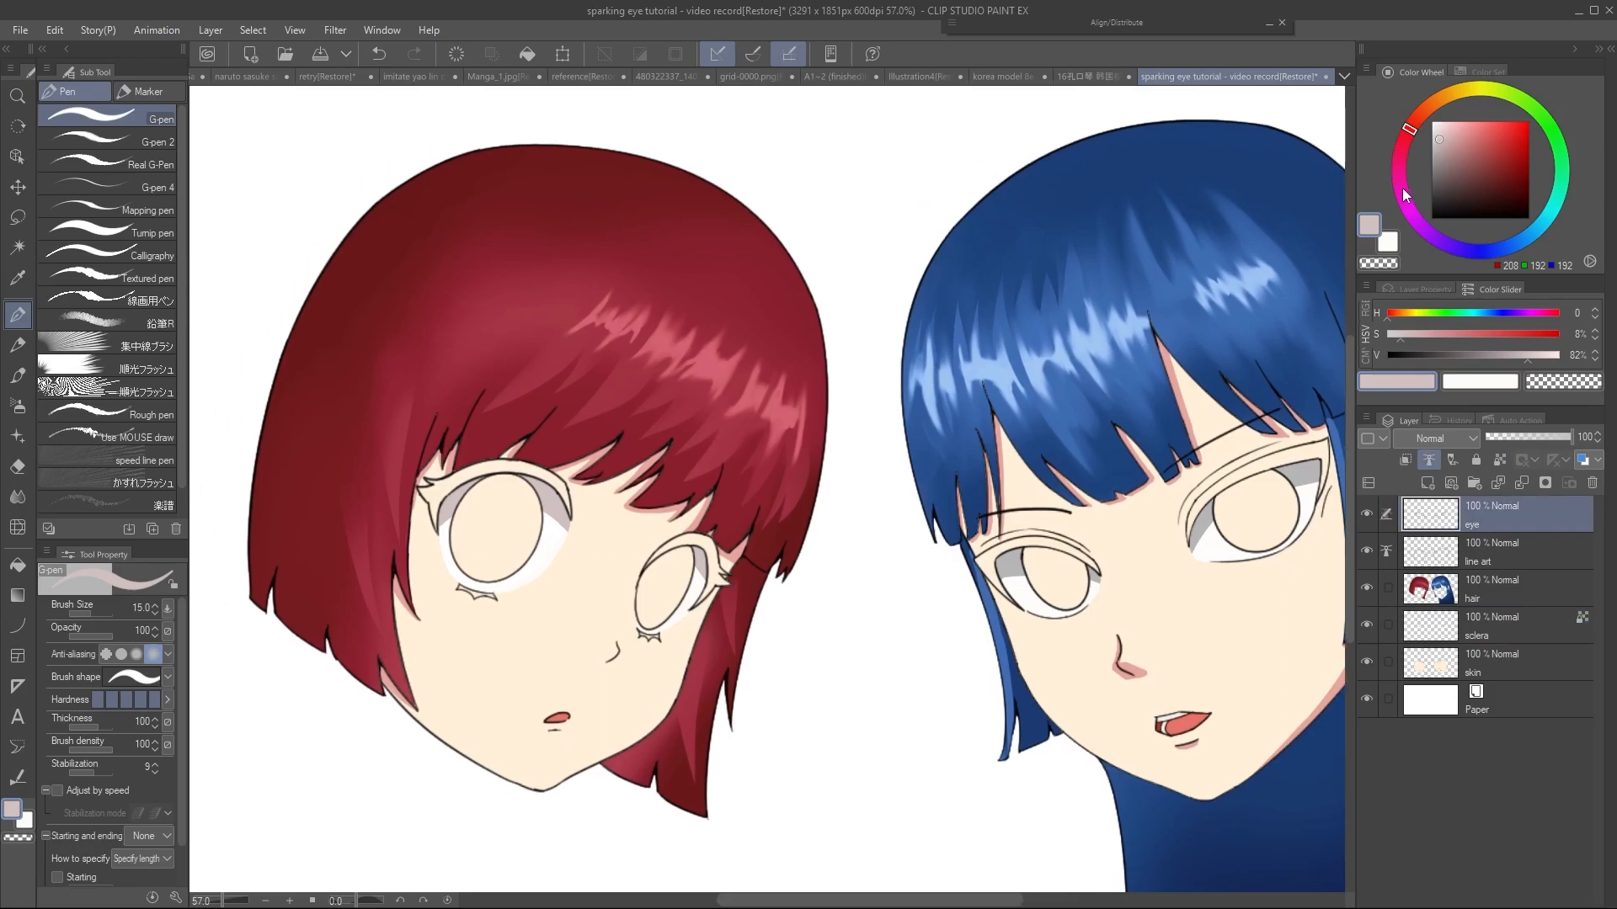
{"action": "left_click_drag", "start_coordinate": [1438, 190], "coordinate": [1432, 213]}
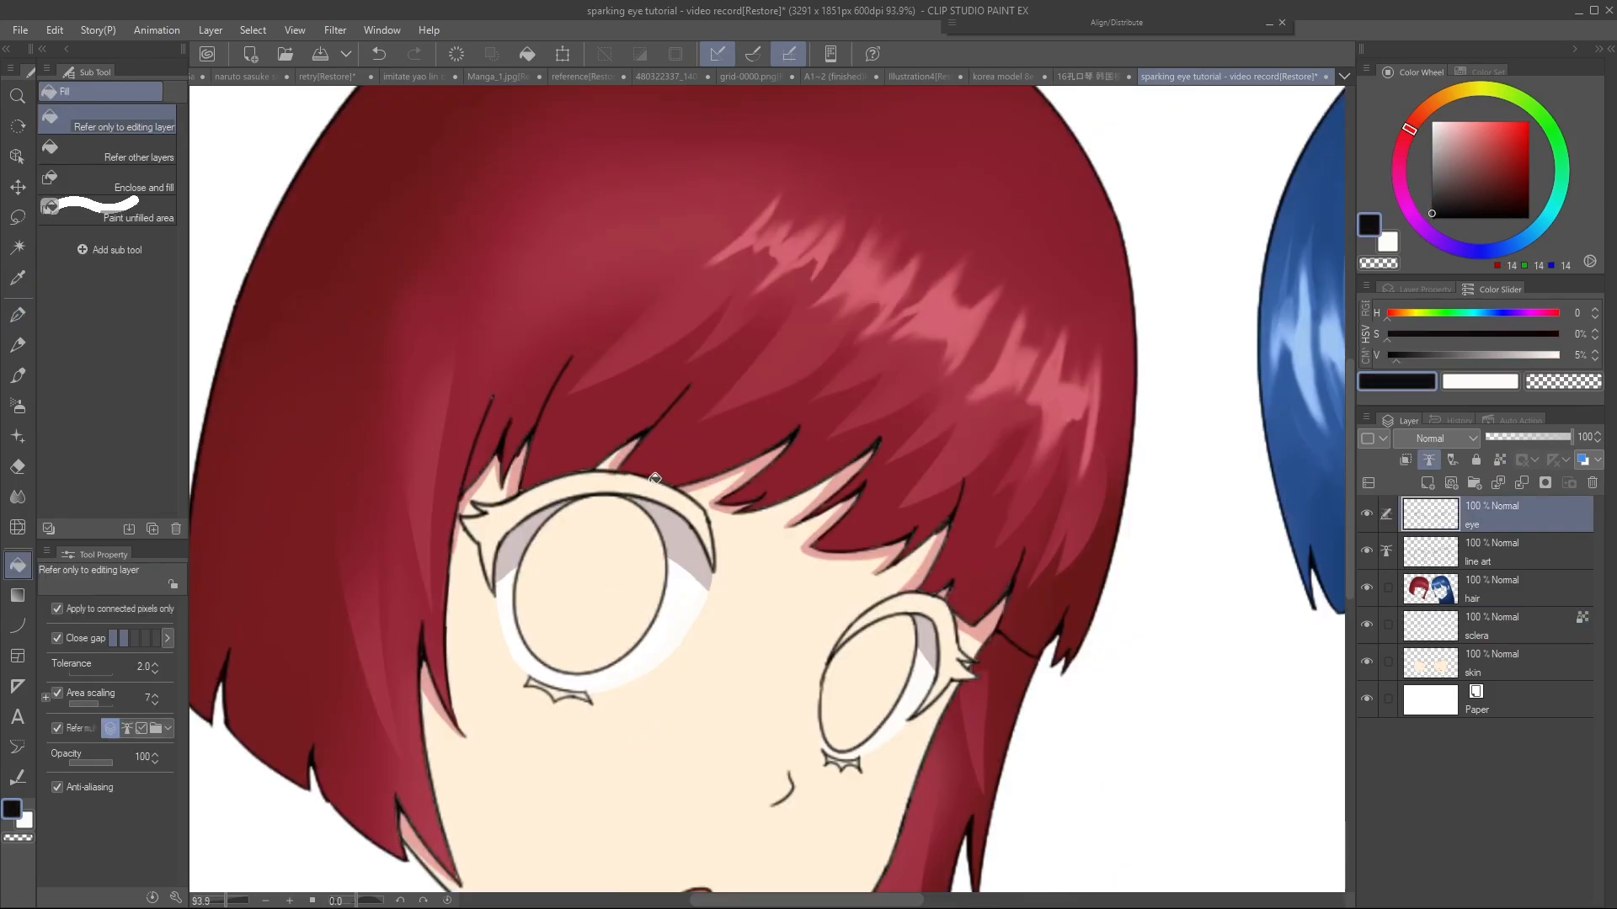
{"action": "left_click", "coordinate": [589, 488]}
{"action": "scroll", "coordinate": [937, 536], "scroll_direction": "up", "scroll_amount": 2}
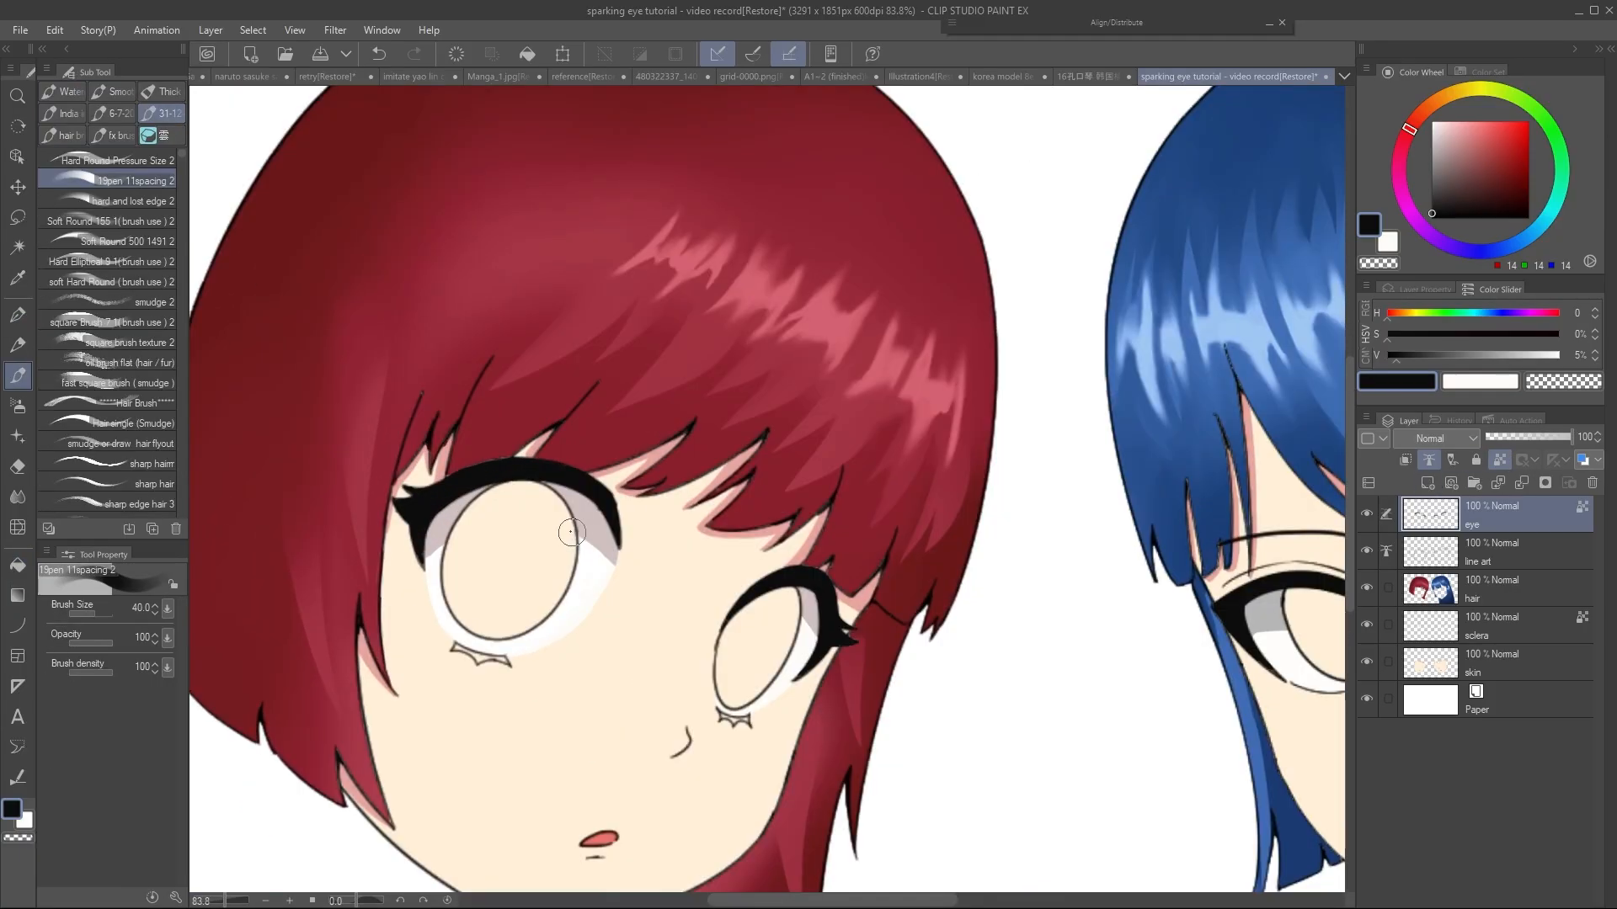
Tint the red-haired character's lashes purple and the blue-haired character's lashes blue with the Soft airbrush
{"action": "left_click", "coordinate": [18, 406]}
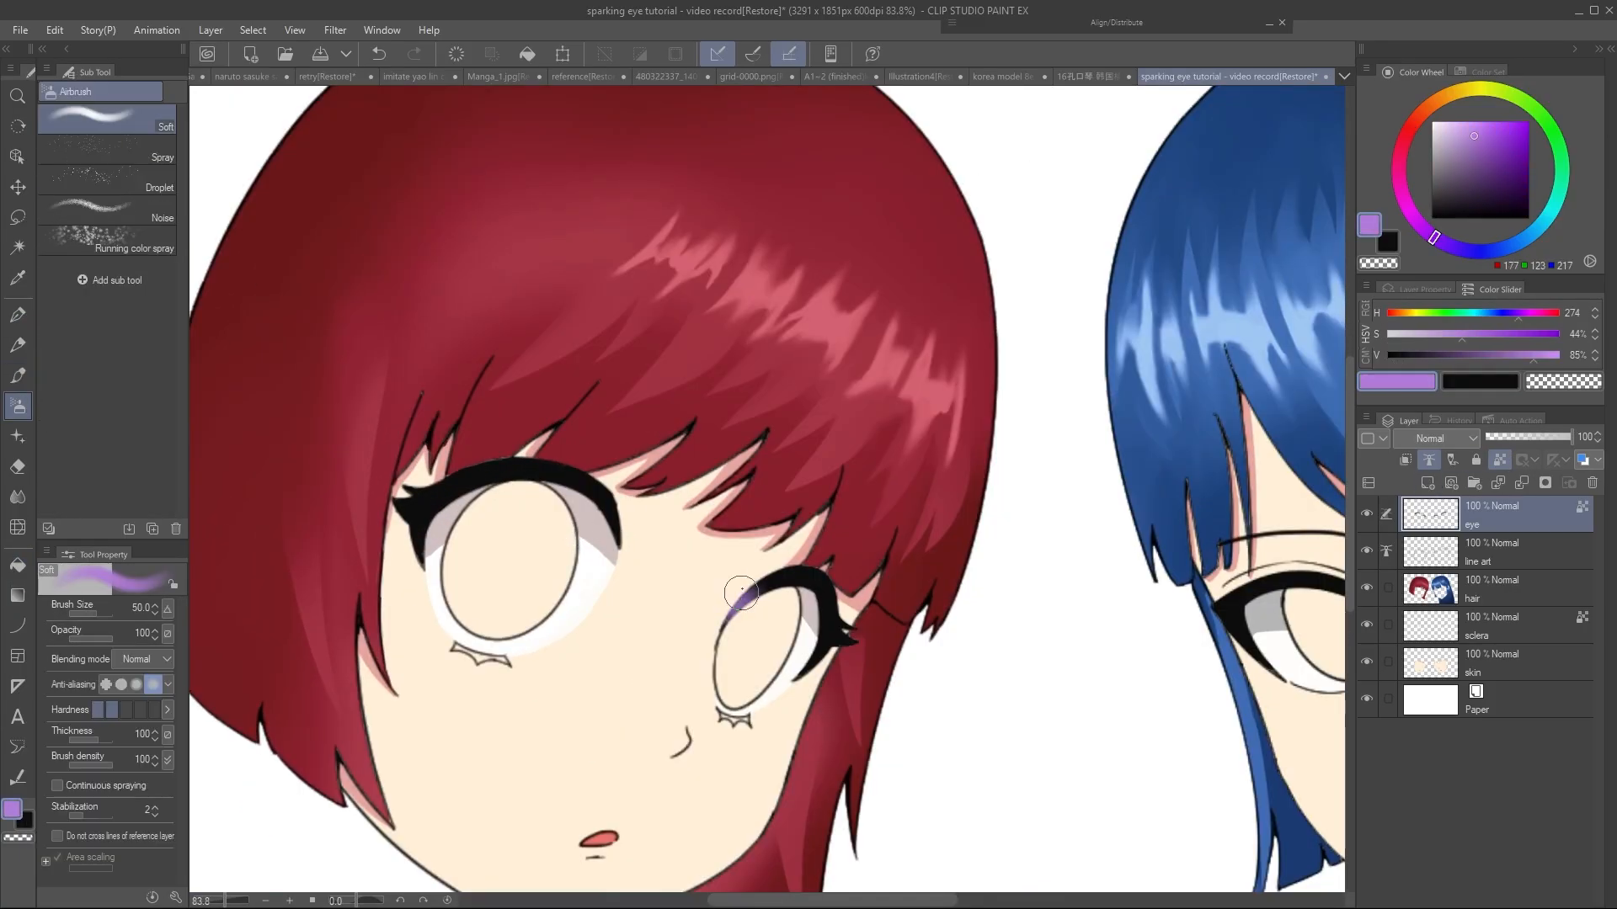
{"action": "left_click_drag", "start_coordinate": [741, 527], "coordinate": [762, 581]}
{"action": "left_click_drag", "start_coordinate": [665, 531], "coordinate": [689, 553]}
{"action": "mouse_move", "coordinate": [455, 514]}
{"action": "left_mouse_down"}
{"action": "mouse_move", "coordinate": [522, 674]}
{"action": "mouse_move", "coordinate": [589, 505]}
{"action": "left_mouse_up"}
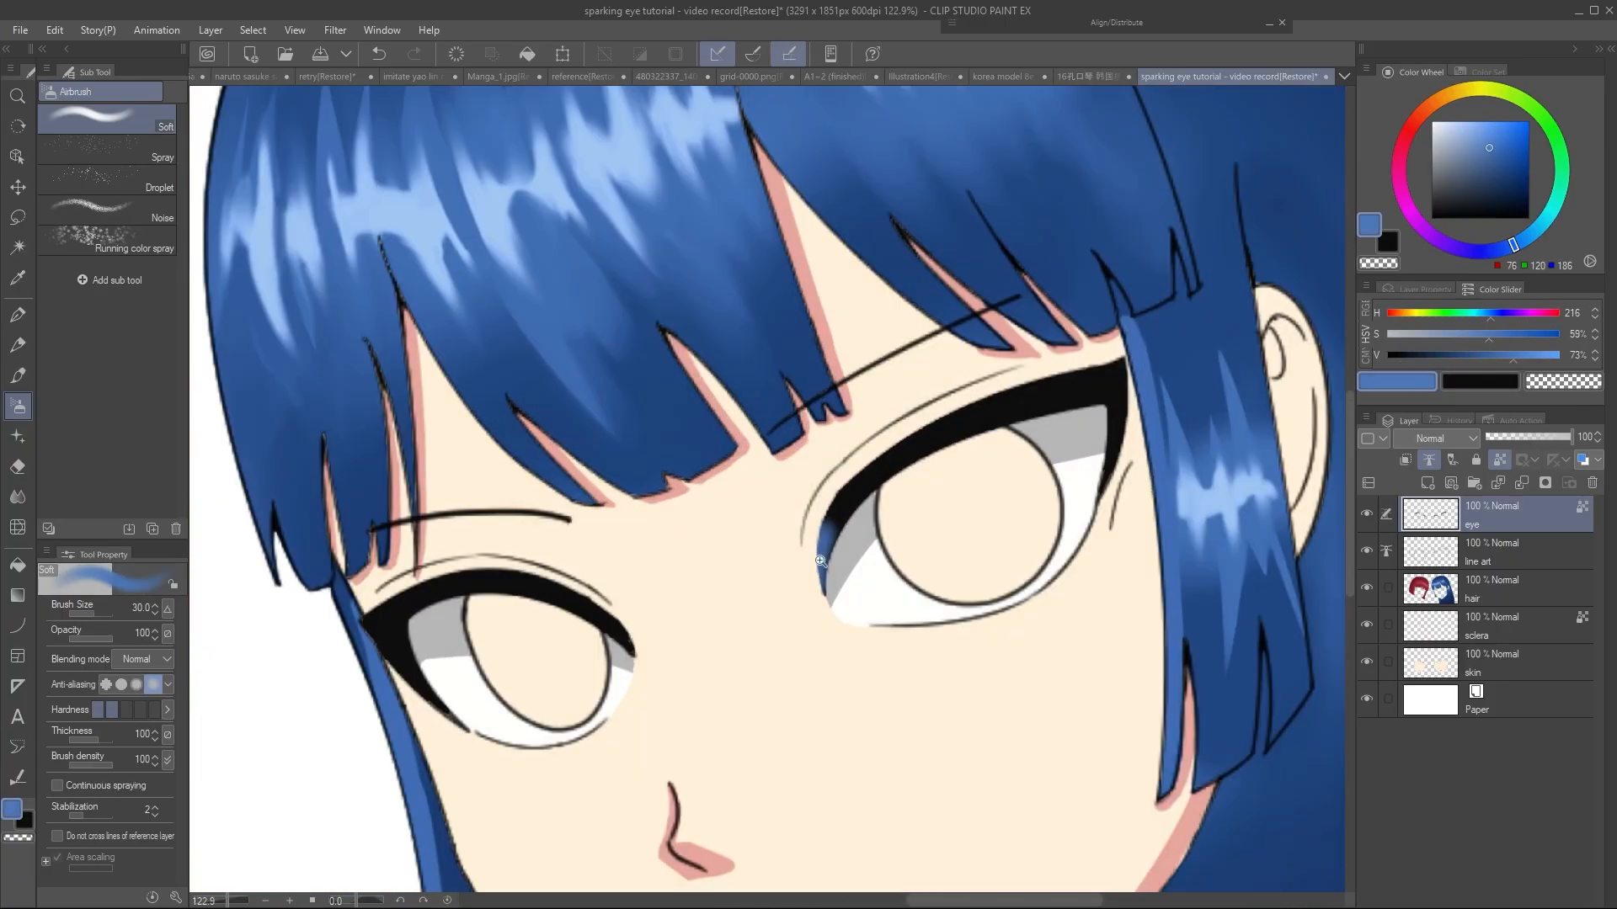
{"action": "left_click_drag", "start_coordinate": [834, 497], "coordinate": [868, 539]}
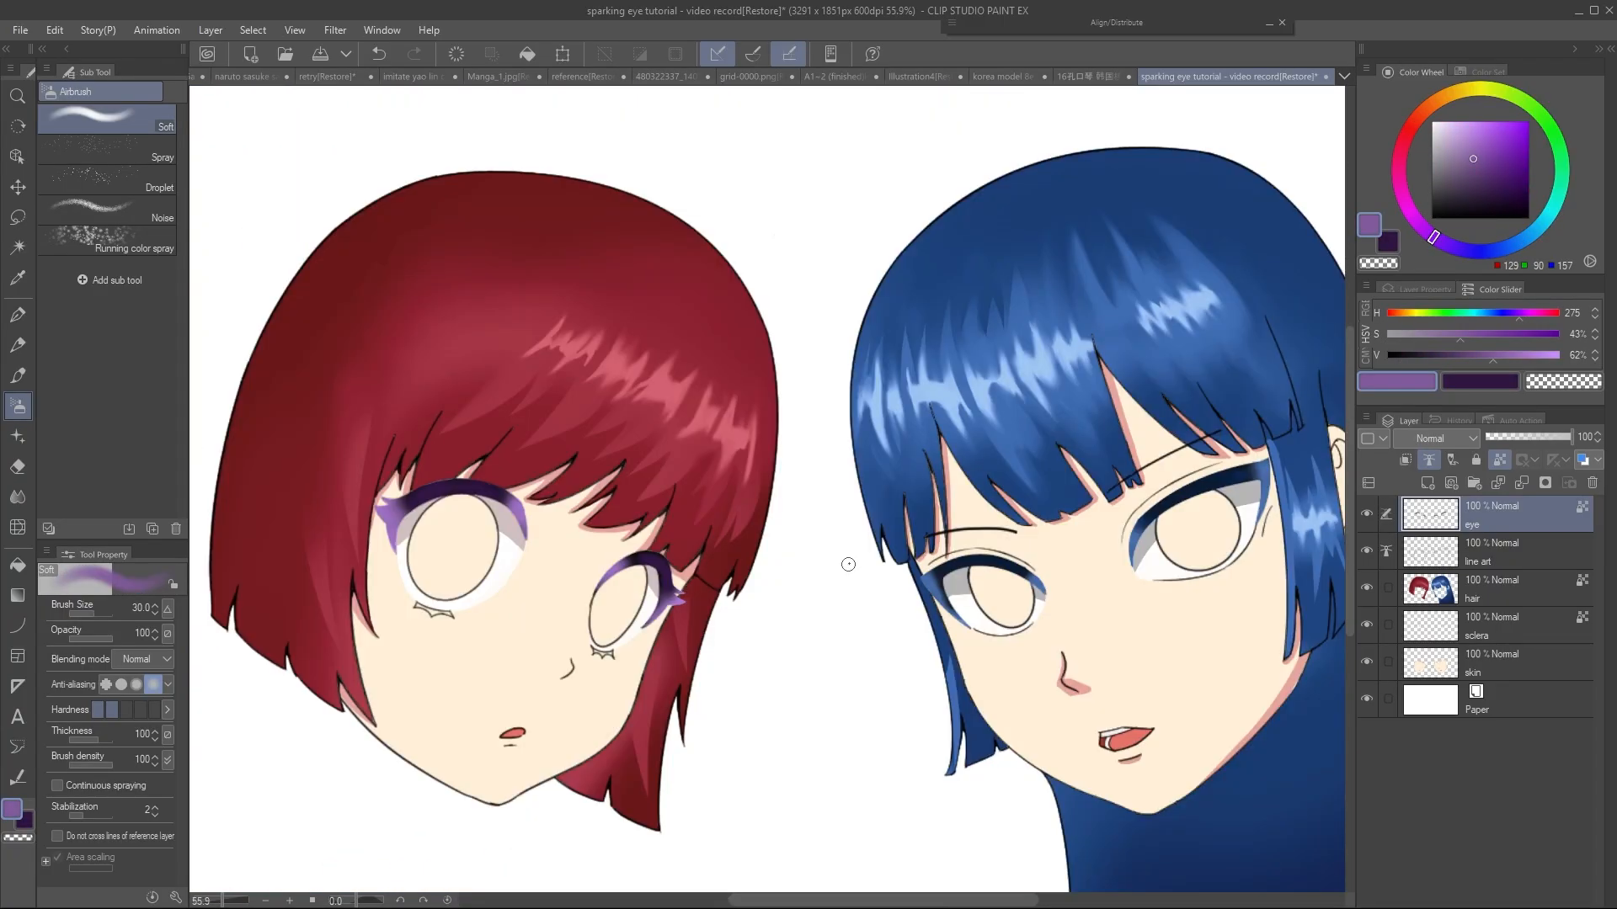
{"action": "left_click_drag", "start_coordinate": [848, 565], "coordinate": [1031, 546]}
{"action": "scroll", "coordinate": [821, 534], "scroll_direction": "up", "scroll_amount": 2}
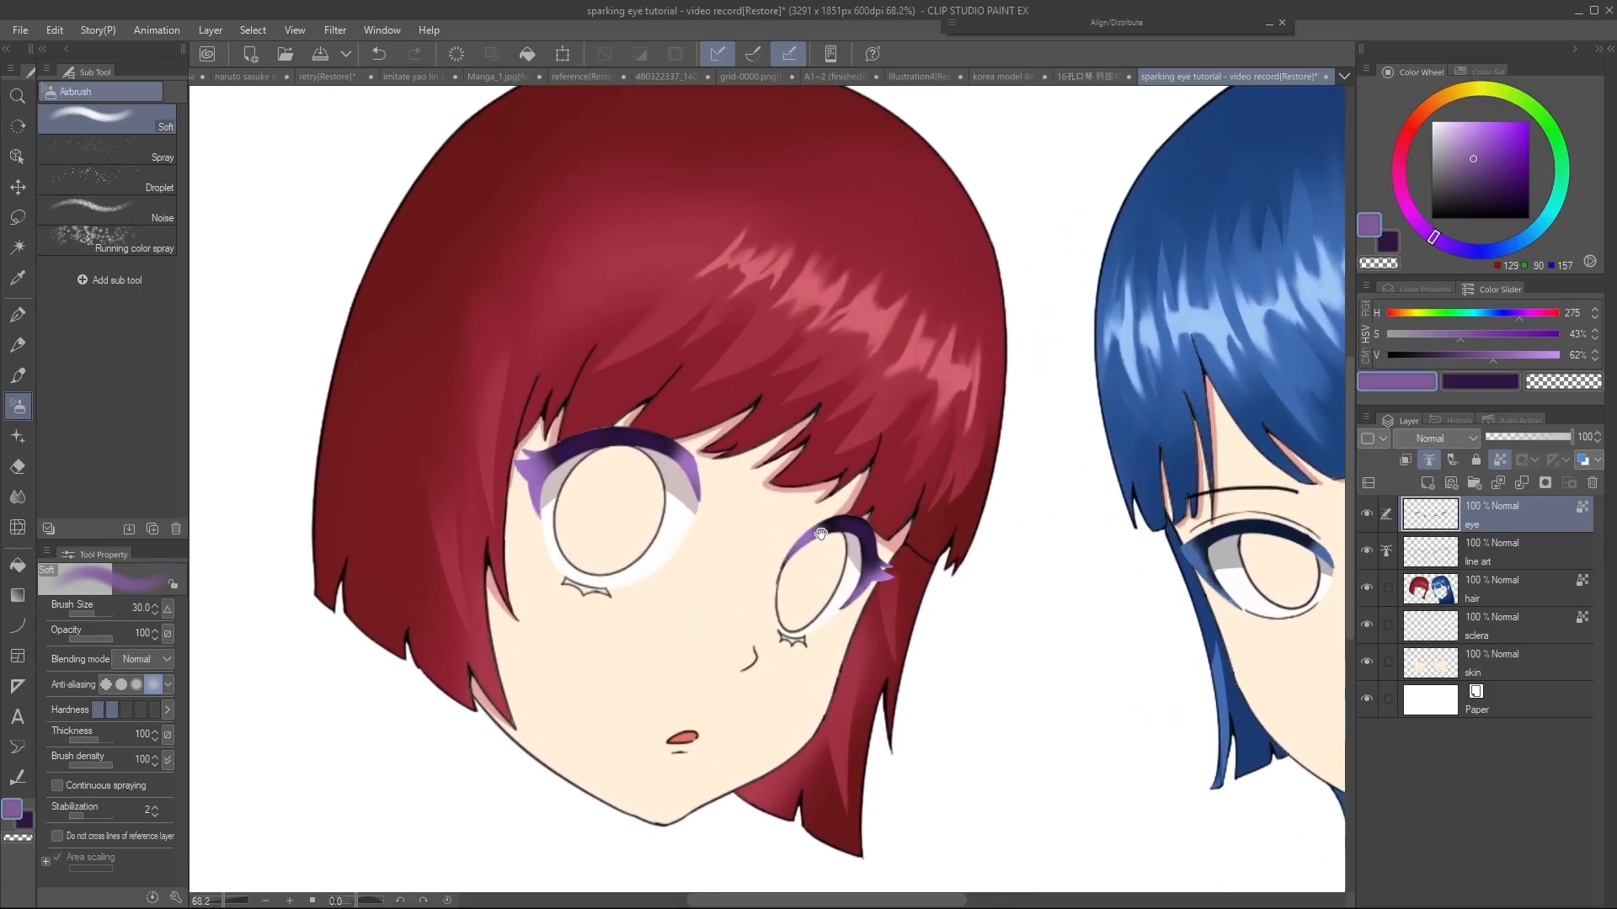
Create a new layer above the sclera layer and set up light purple and dark purple as the two gradient colours
{"action": "left_click", "coordinate": [1482, 624]}
{"action": "left_click", "coordinate": [1428, 483]}
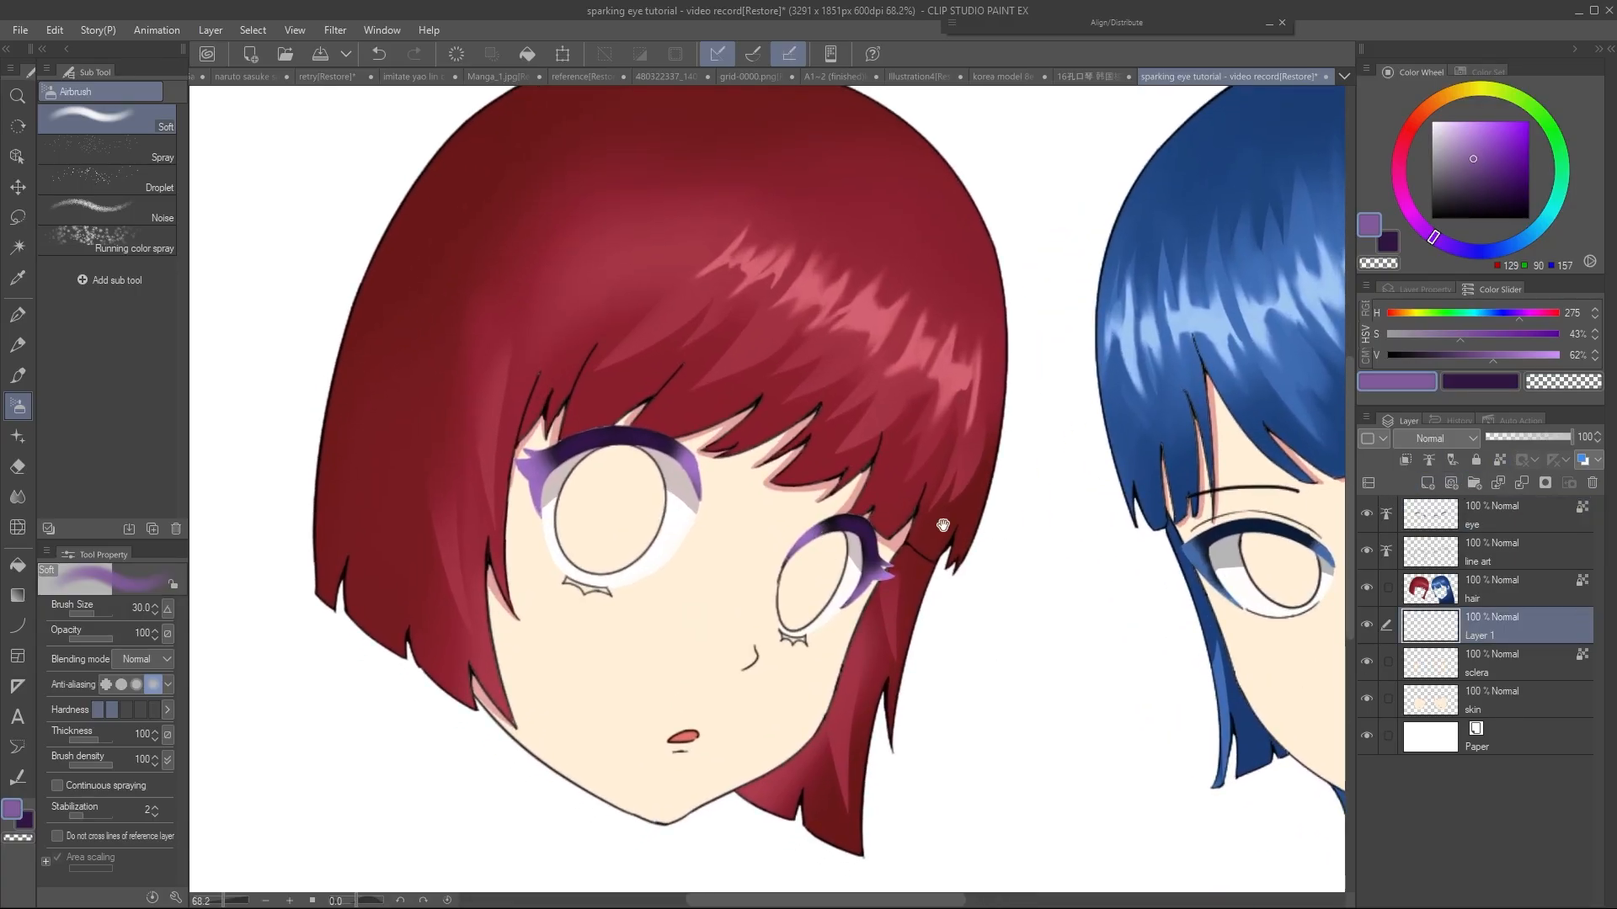
{"action": "left_click_drag", "start_coordinate": [943, 526], "coordinate": [972, 542]}
{"action": "left_click_drag", "start_coordinate": [1474, 152], "coordinate": [1472, 149]}
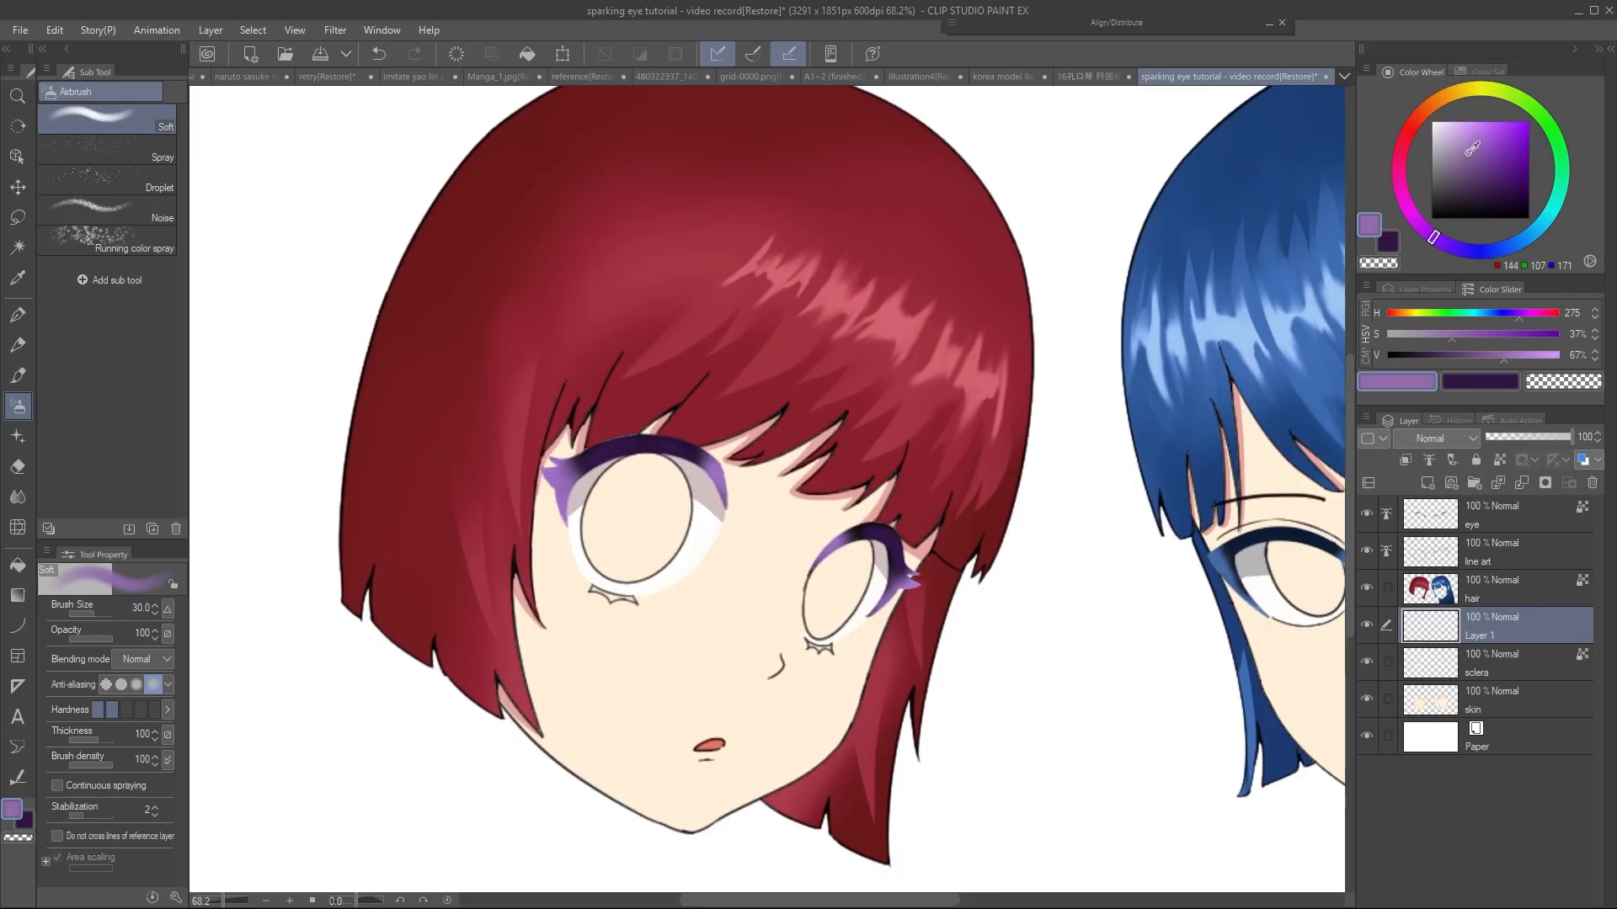
{"action": "key", "text": "x"}
{"action": "left_click_drag", "start_coordinate": [650, 529], "coordinate": [668, 534]}
Fill the red-haired character's left-hand iris with a gradient from light purple at the base to dark purple at the top
{"action": "key", "text": "w"}
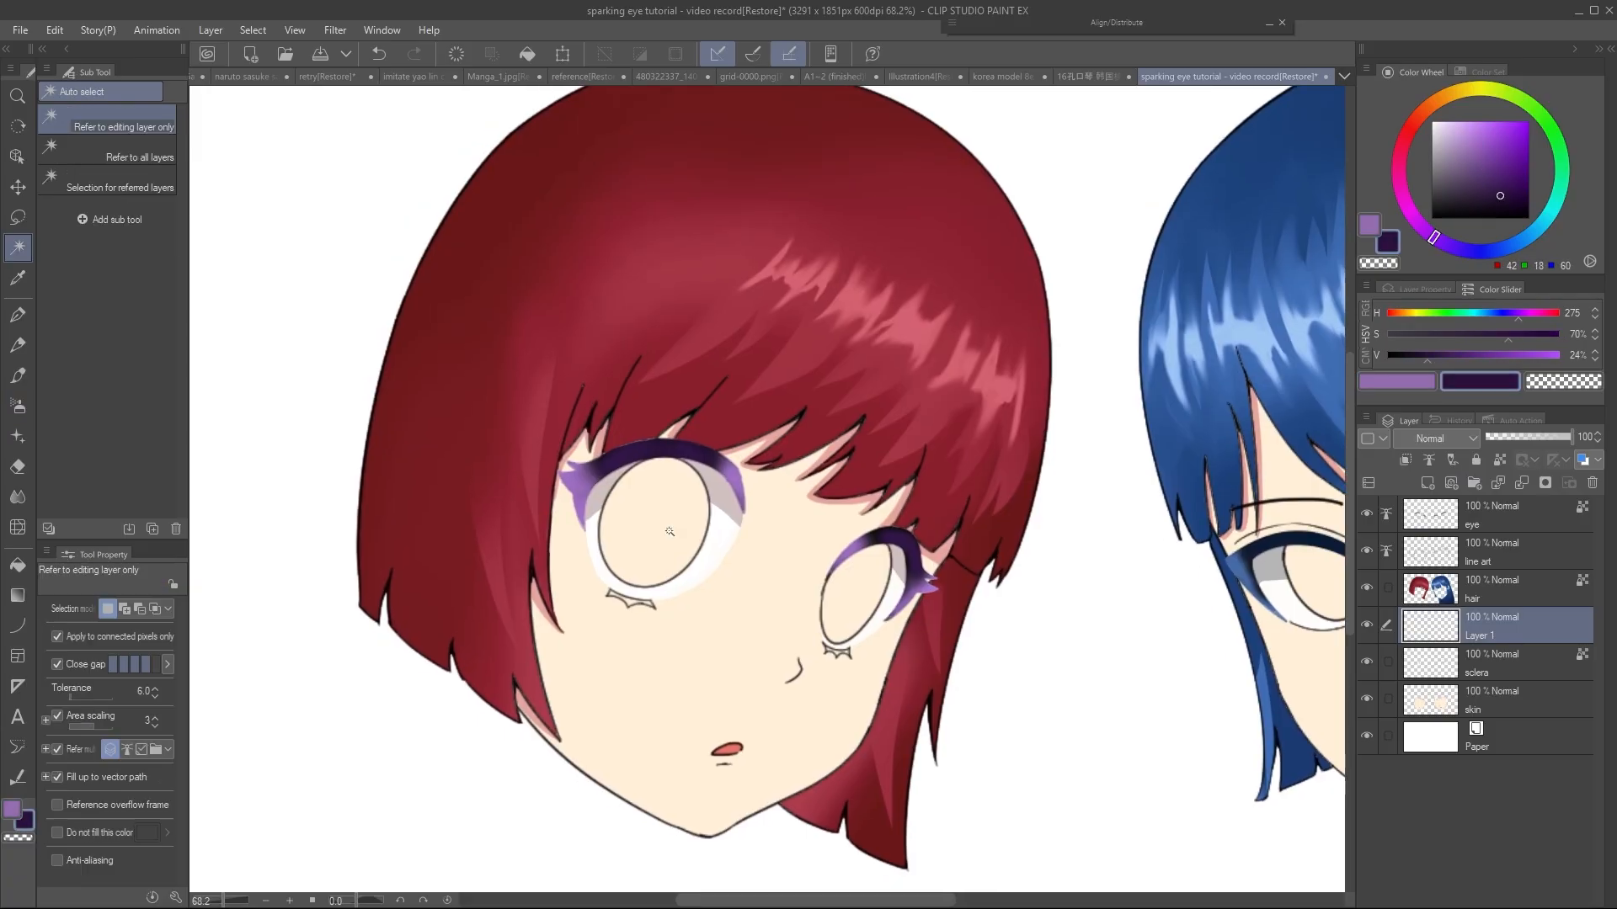
{"action": "left_click", "coordinate": [668, 532]}
{"action": "key", "text": "g"}
{"action": "key", "text": "x"}
{"action": "scroll", "coordinate": [705, 486], "scroll_direction": "up", "scroll_amount": 1}
{"action": "left_click_drag", "start_coordinate": [632, 596], "coordinate": [668, 458]}
{"action": "key", "text": "ctrl+d"}
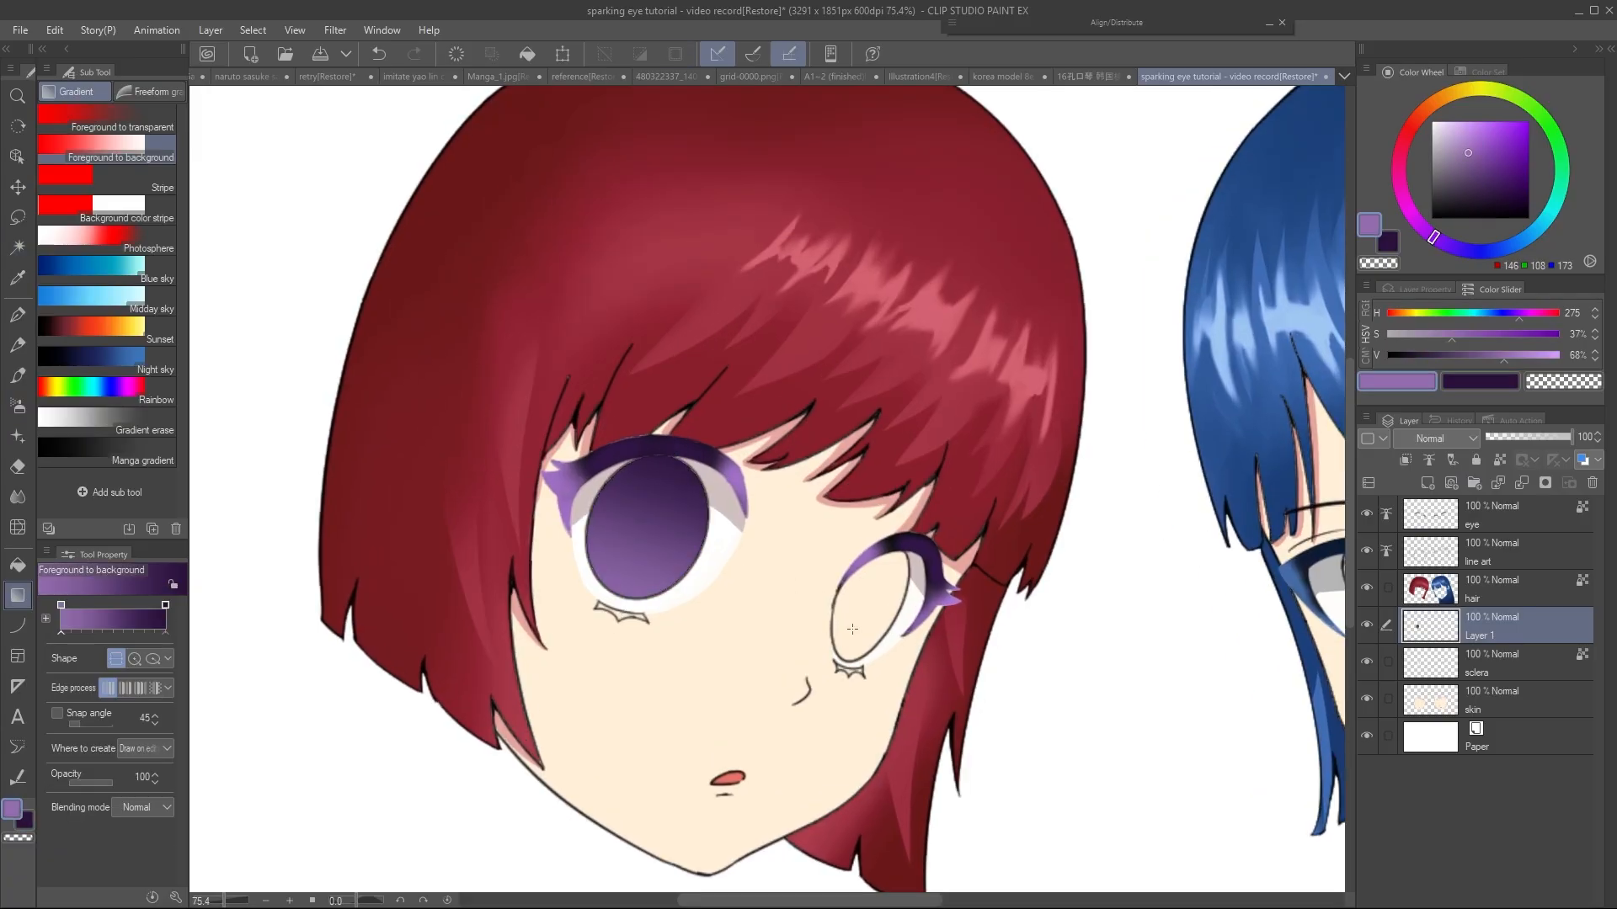
Fill the red-haired character's right-hand iris with the same light-to-dark purple gradient
{"action": "key", "text": "w"}
{"action": "left_click", "coordinate": [869, 606]}
{"action": "key", "text": "g"}
{"action": "left_click_drag", "start_coordinate": [850, 657], "coordinate": [880, 558]}
{"action": "key", "text": "ctrl+d"}
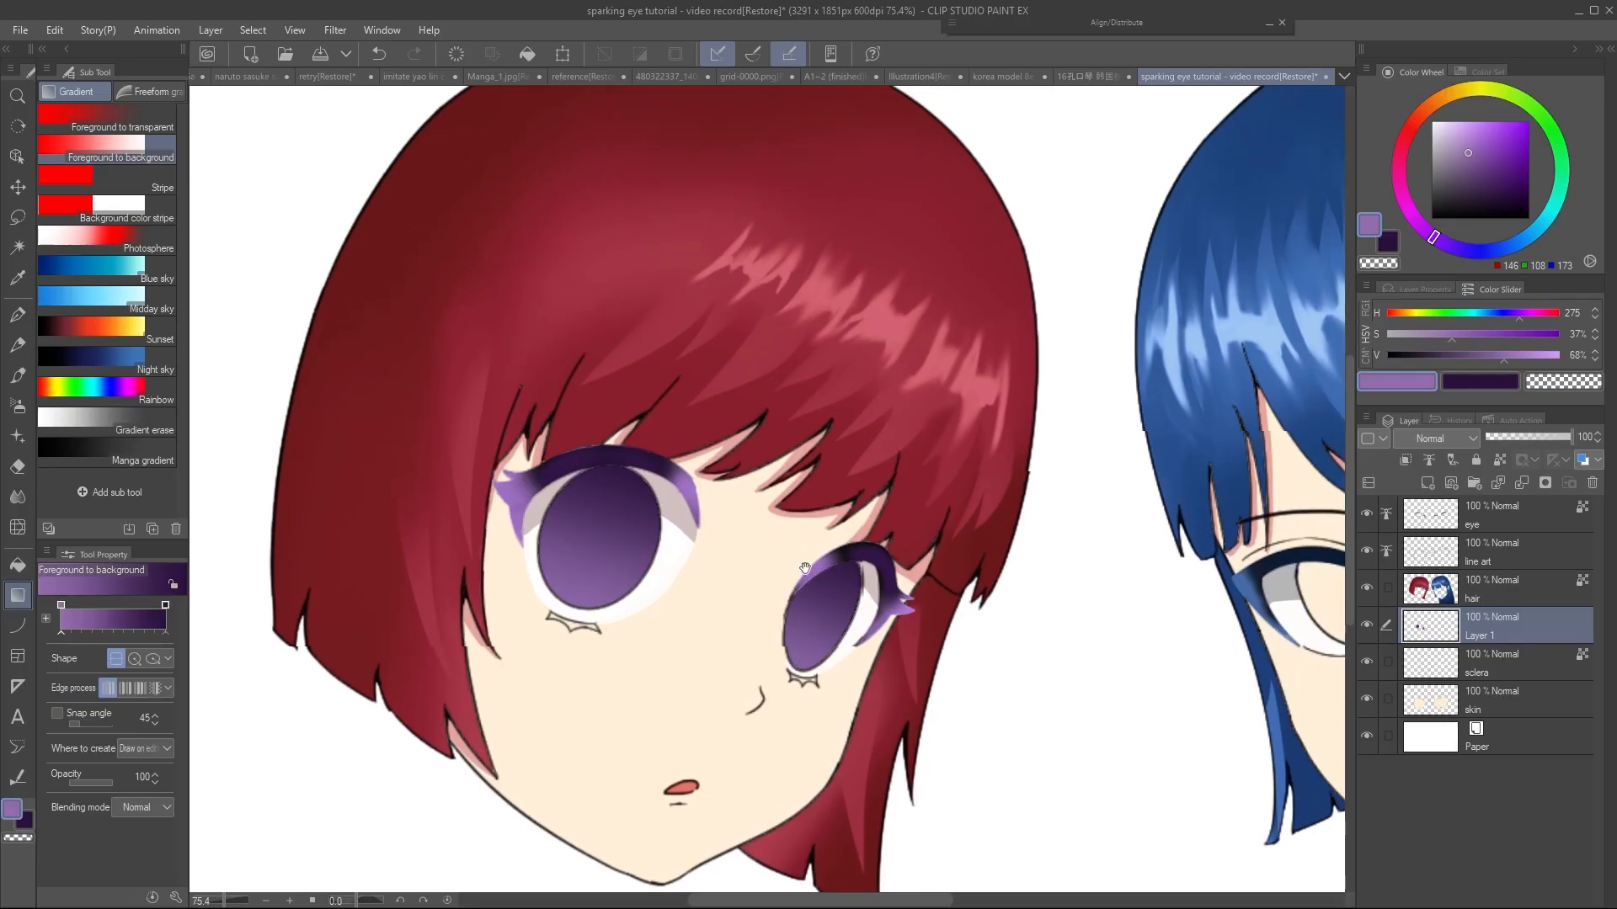
Adjust the hue of the purple irises with Hue/Saturation/Luminosity
{"action": "key", "text": "p"}
{"action": "left_click_drag", "start_coordinate": [795, 604], "coordinate": [779, 605]}
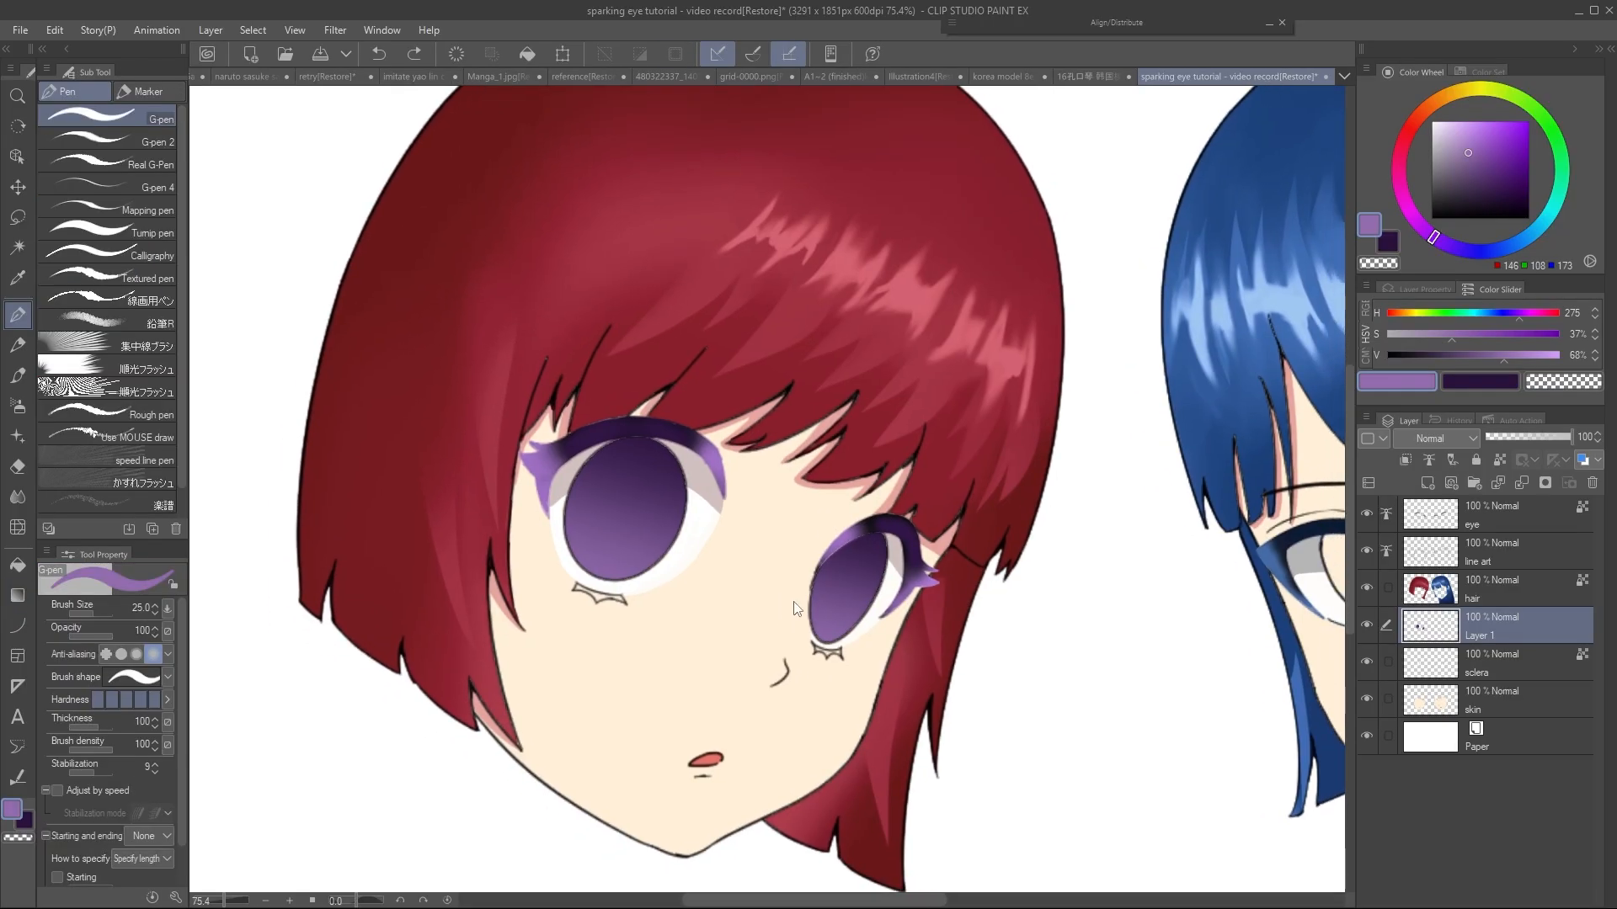
{"action": "key", "text": "ctrl+u"}
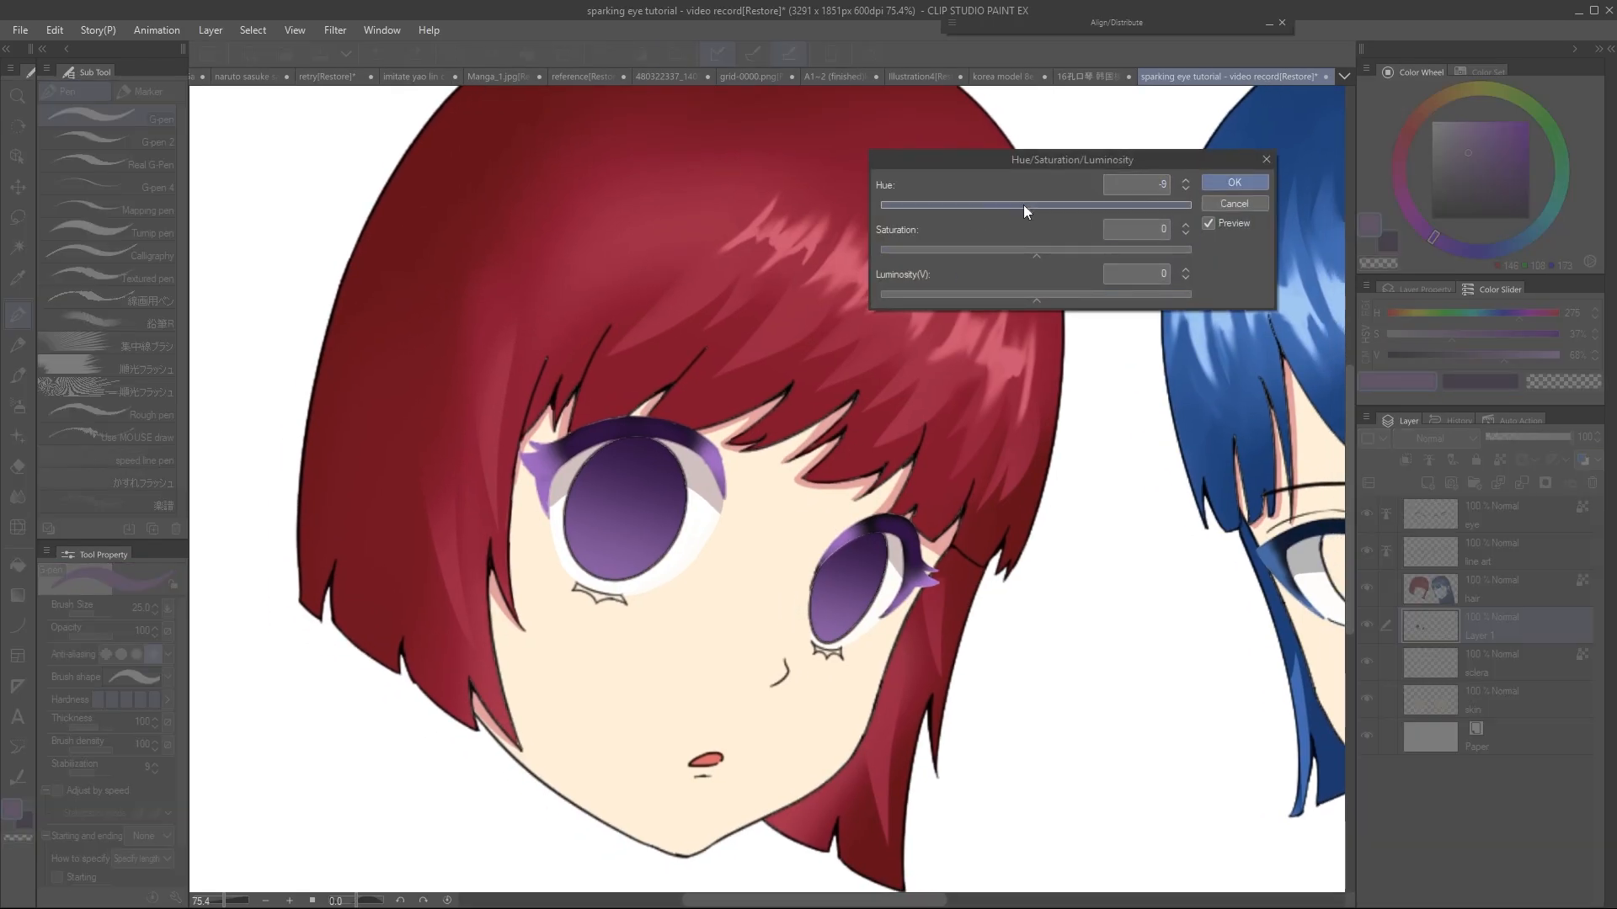
{"action": "mouse_move", "coordinate": [1024, 205]}
{"action": "left_mouse_down"}
{"action": "mouse_move", "coordinate": [968, 206]}
{"action": "mouse_move", "coordinate": [1054, 221]}
{"action": "mouse_move", "coordinate": [1033, 214]}
{"action": "left_mouse_up"}
{"action": "left_click", "coordinate": [1234, 182]}
{"action": "left_click_drag", "start_coordinate": [1126, 567], "coordinate": [1134, 580]}
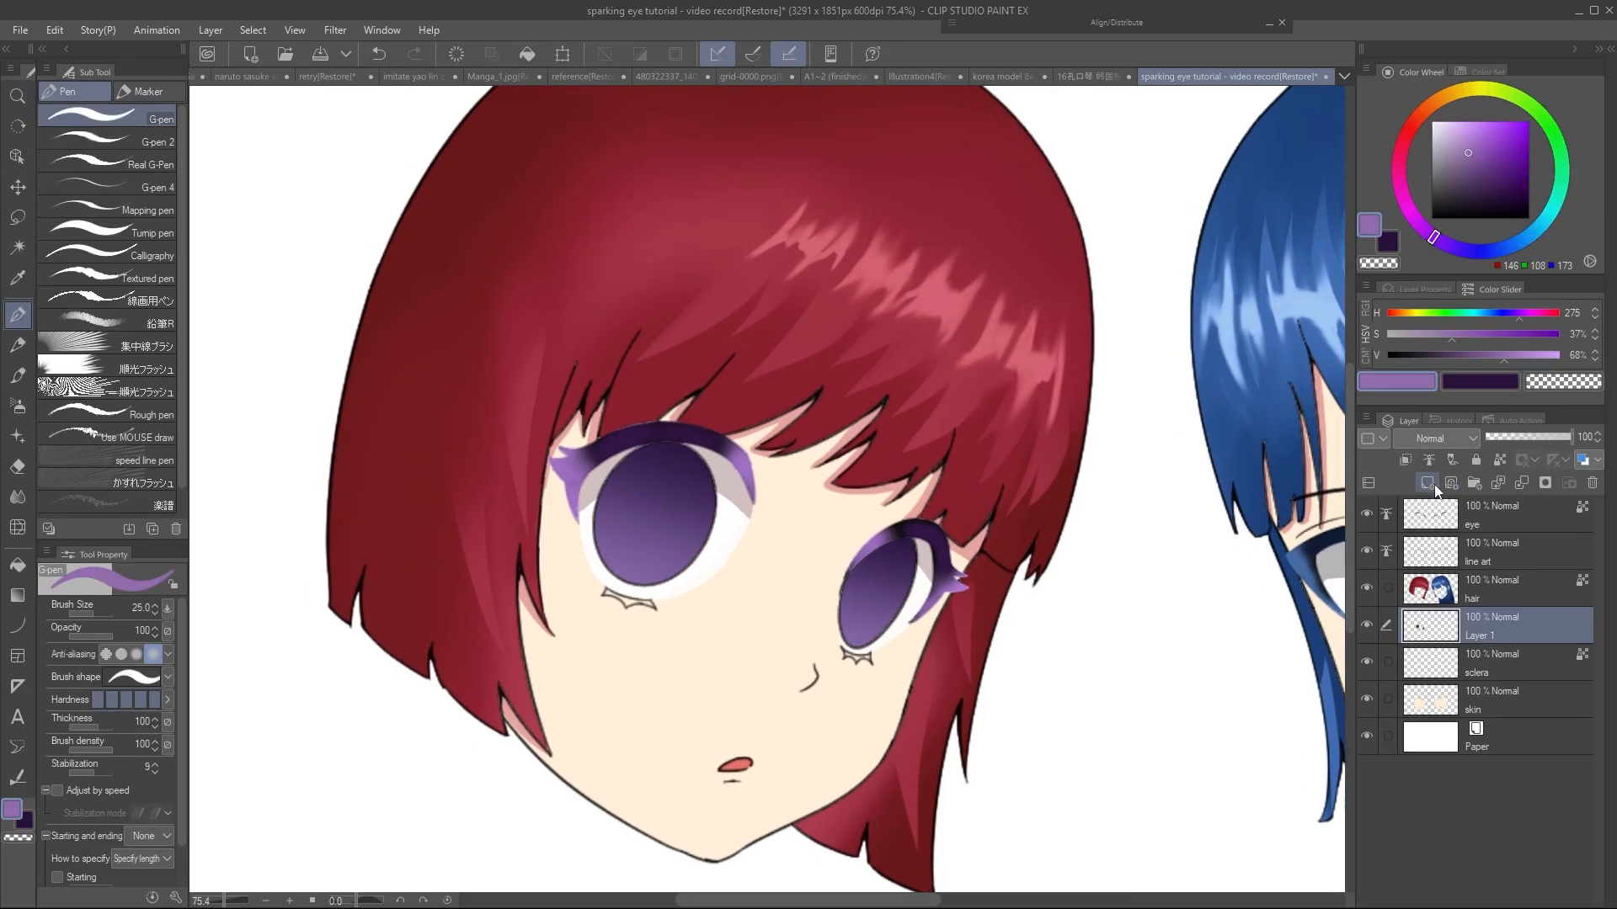
Add a new clipped layer above the iris layer and rename the iris layer "eye"
{"action": "left_click", "coordinate": [1427, 484]}
{"action": "double_click", "coordinate": [1483, 674]}
{"action": "type", "text": "eye"}
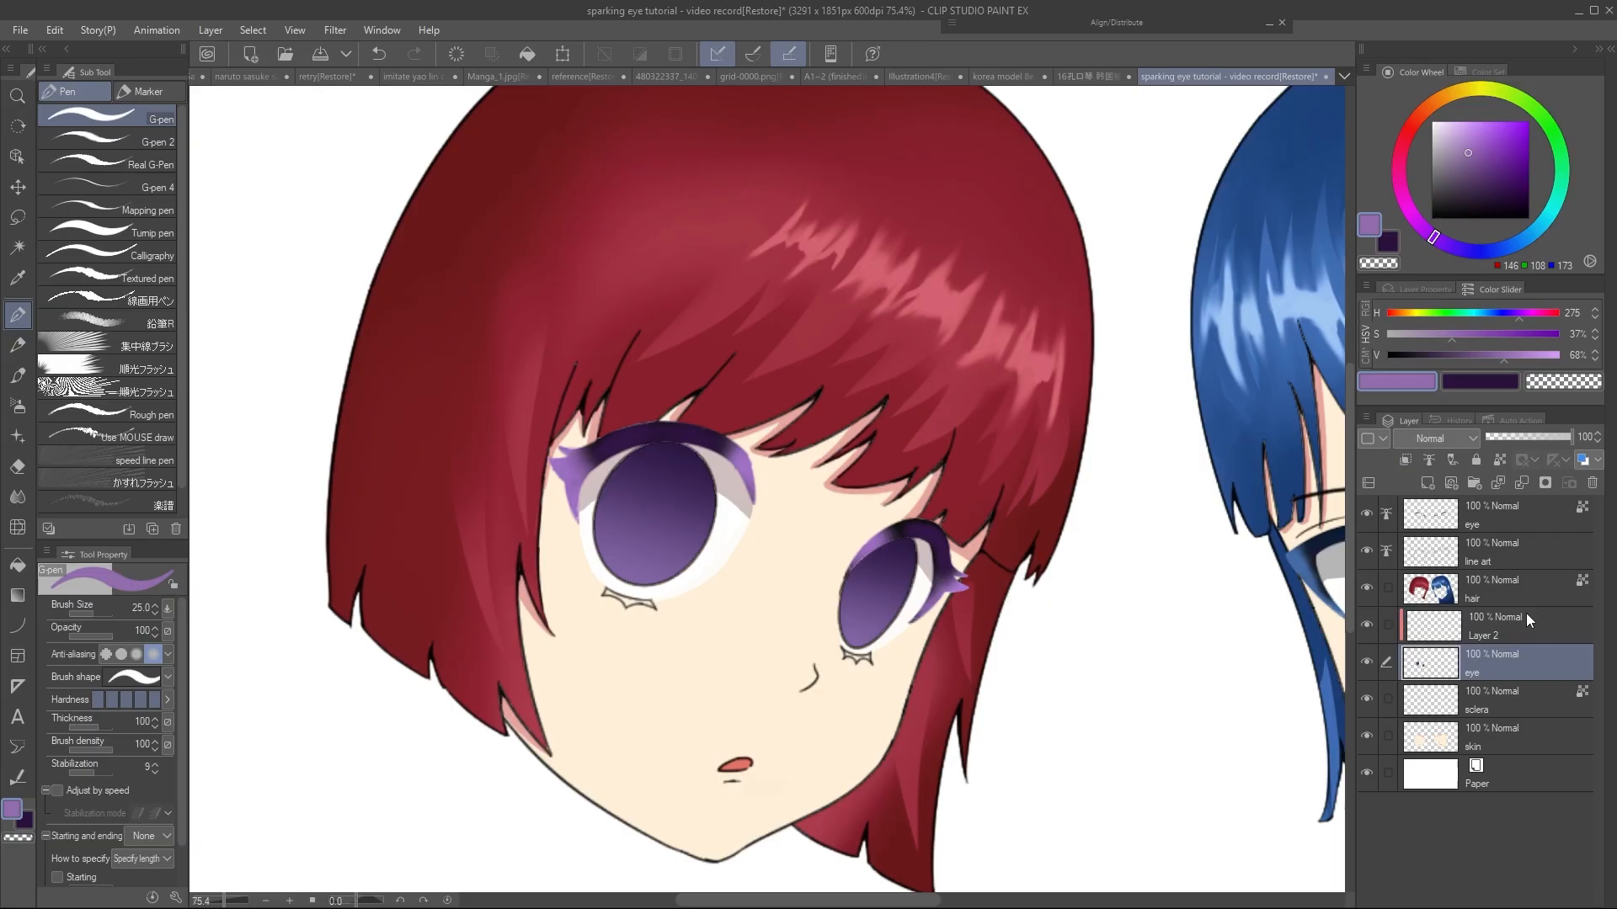
Set the blending mode of the new clipped layer to Multiply
{"action": "left_click", "coordinate": [1526, 613]}
{"action": "left_click", "coordinate": [1468, 438]}
{"action": "left_click", "coordinate": [1434, 488]}
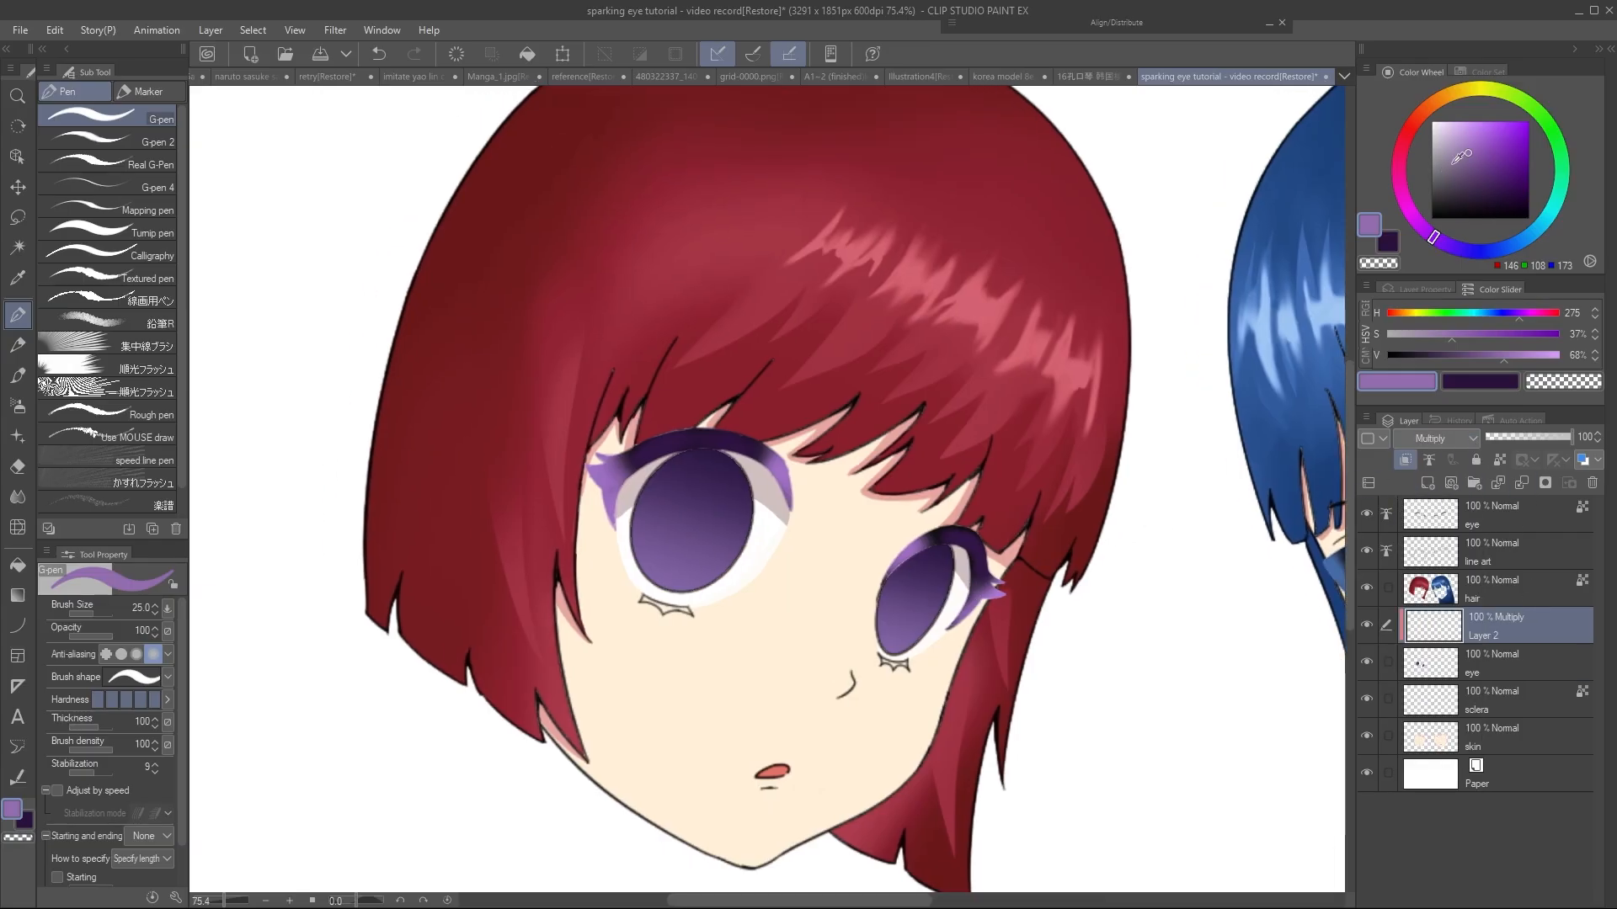
{"action": "left_click", "coordinate": [1460, 153]}
{"action": "mouse_move", "coordinate": [695, 505]}
{"action": "left_mouse_down"}
{"action": "mouse_move", "coordinate": [694, 542]}
{"action": "mouse_move", "coordinate": [677, 540]}
{"action": "mouse_move", "coordinate": [713, 512]}
{"action": "left_mouse_up"}
{"action": "key", "text": "ctrl+z"}
{"action": "left_click", "coordinate": [1469, 158]}
{"action": "key", "text": "bracketright"}
{"action": "key", "text": "bracketright"}
{"action": "key", "text": "ctrl+z"}
Fill an elliptical selection in the centre of the left-hand iris with purple (H 275, S 42, V 51) as the pupil
{"action": "left_click", "coordinate": [1472, 169]}
{"action": "left_click_drag", "start_coordinate": [710, 512], "coordinate": [783, 551]}
{"action": "key", "text": "ctrl+z"}
{"action": "scroll", "coordinate": [718, 523], "scroll_direction": "up", "scroll_amount": 1}
{"action": "key", "text": "m"}
{"action": "key", "text": "alt+BackSpace"}
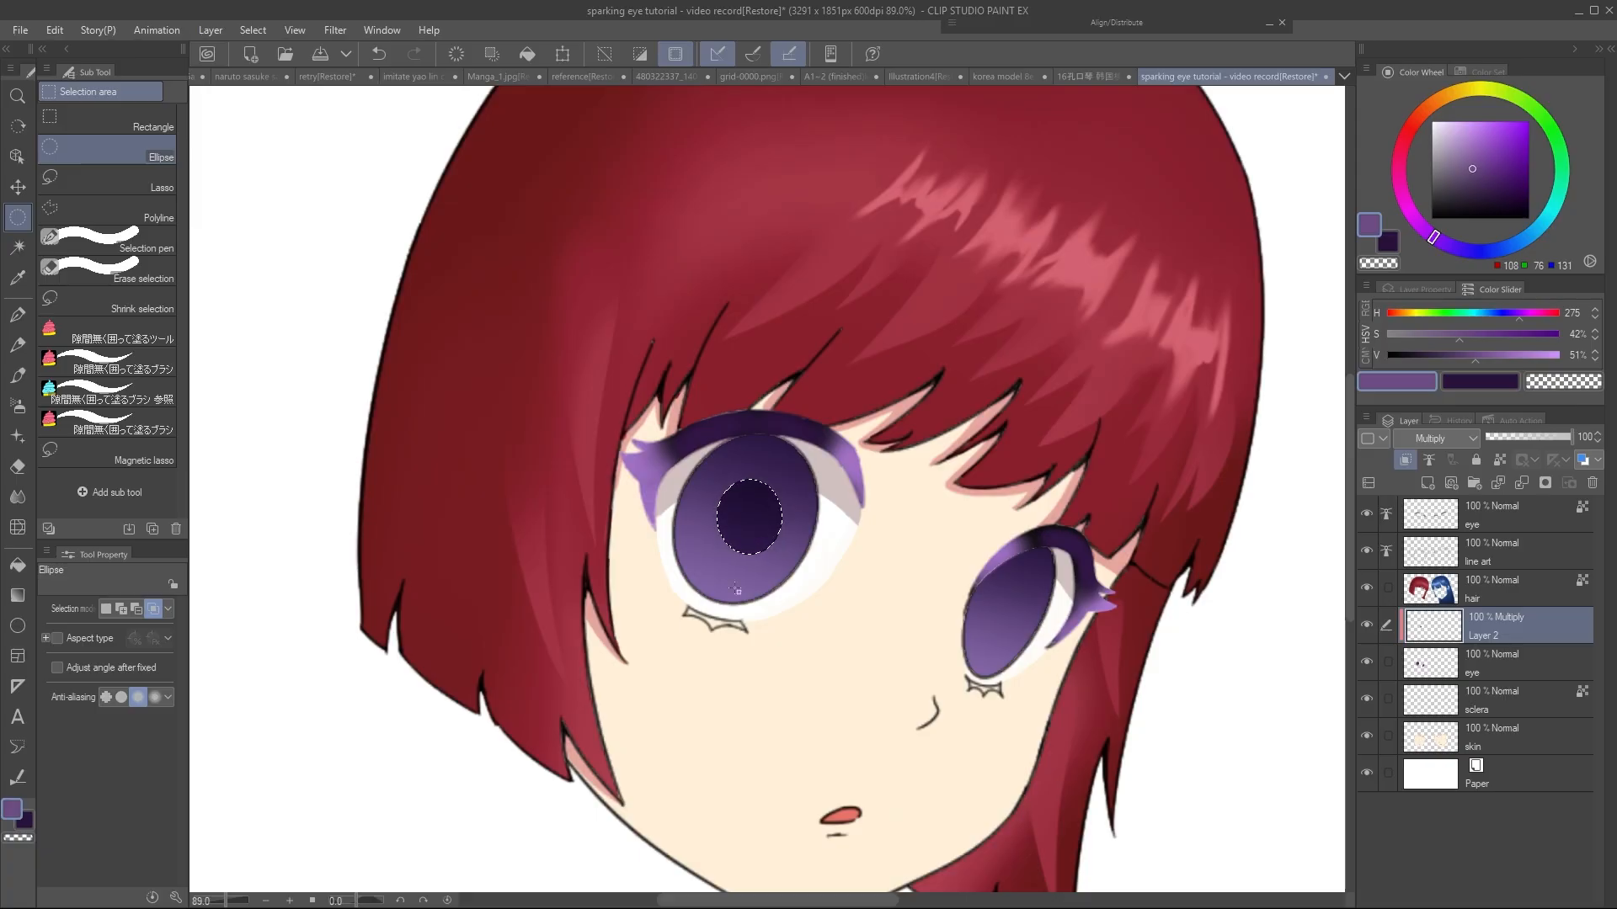
{"action": "key", "text": "ctrl+d"}
Scale, rotate and reposition the pupil to match the tilt of the left-hand iris
{"action": "key", "text": "ctrl+t"}
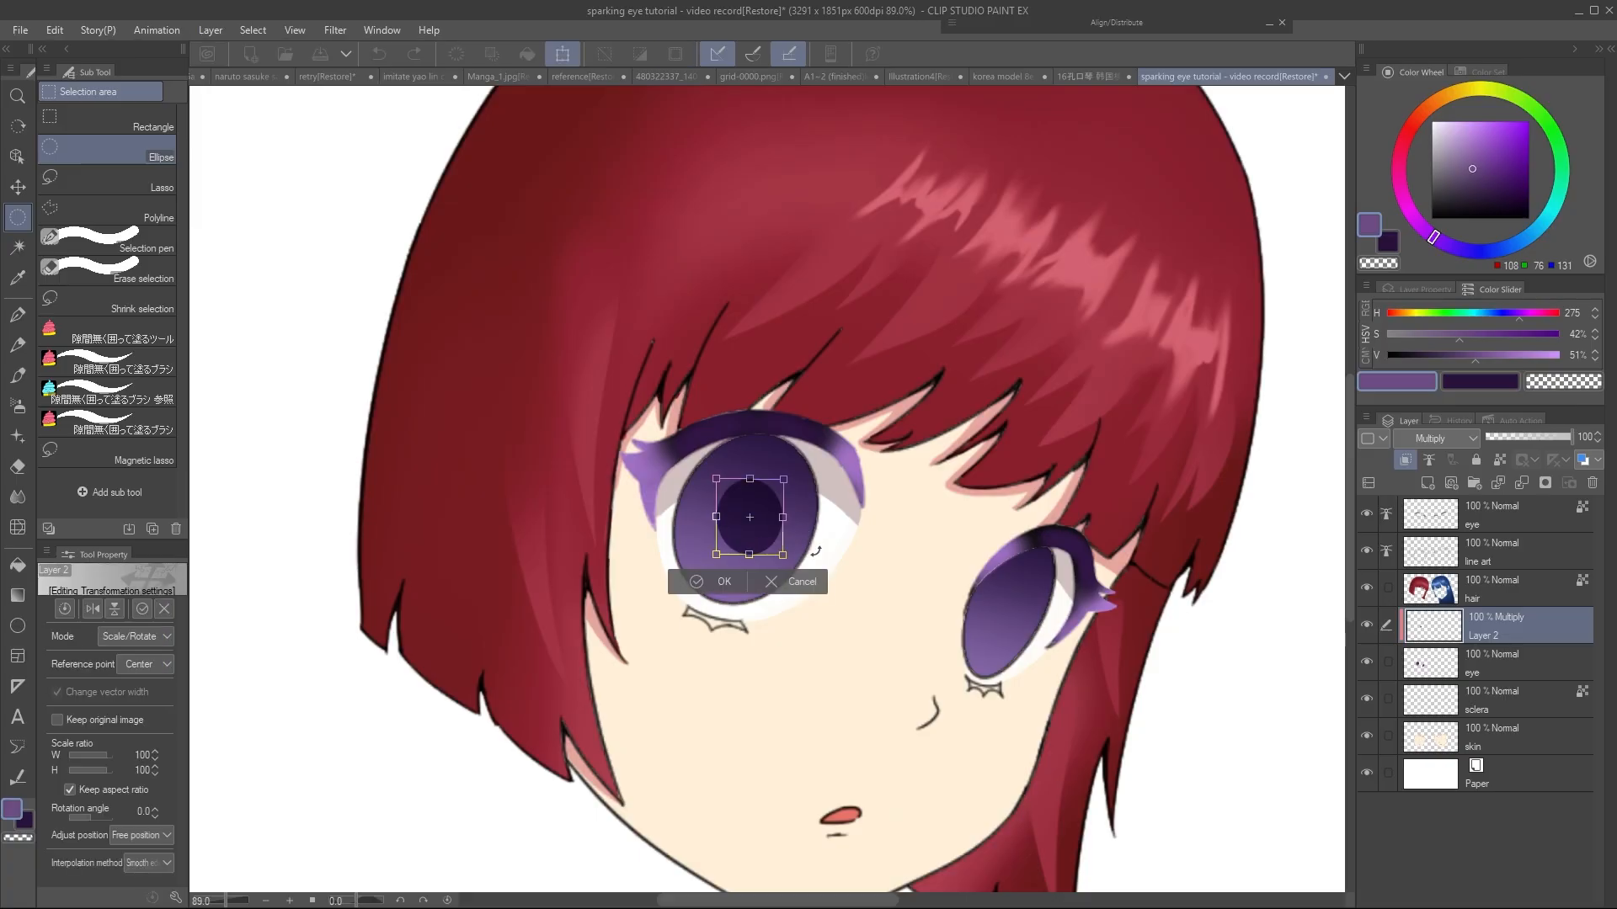
{"action": "left_click_drag", "start_coordinate": [815, 552], "coordinate": [781, 578]}
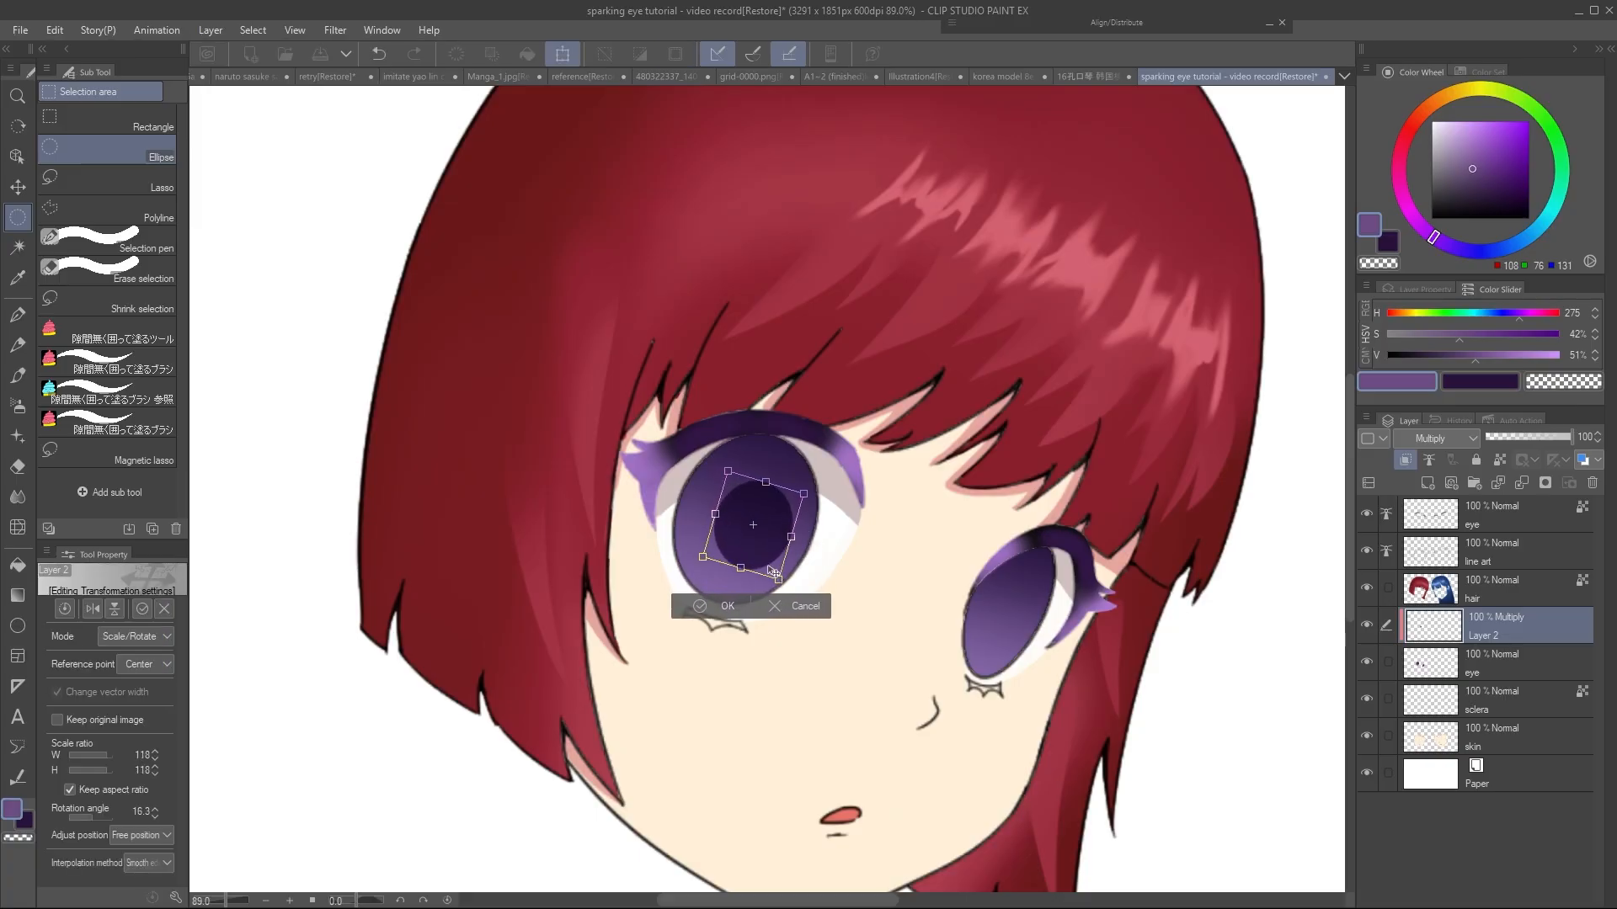
{"action": "left_click_drag", "start_coordinate": [740, 524], "coordinate": [732, 523]}
{"action": "key", "text": "Return"}
Make an elliptical purple pupil in the right-hand iris and transform it to fit
{"action": "scroll", "coordinate": [1213, 669], "scroll_direction": "up", "scroll_amount": 1}
{"action": "mouse_move", "coordinate": [975, 582]}
{"action": "left_mouse_down"}
{"action": "mouse_move", "coordinate": [1008, 638]}
{"action": "mouse_move", "coordinate": [1015, 561]}
{"action": "mouse_move", "coordinate": [1055, 587]}
{"action": "left_mouse_up"}
{"action": "key", "text": "alt+Delete"}
{"action": "key", "text": "m"}
{"action": "key", "text": "ctrl+t"}
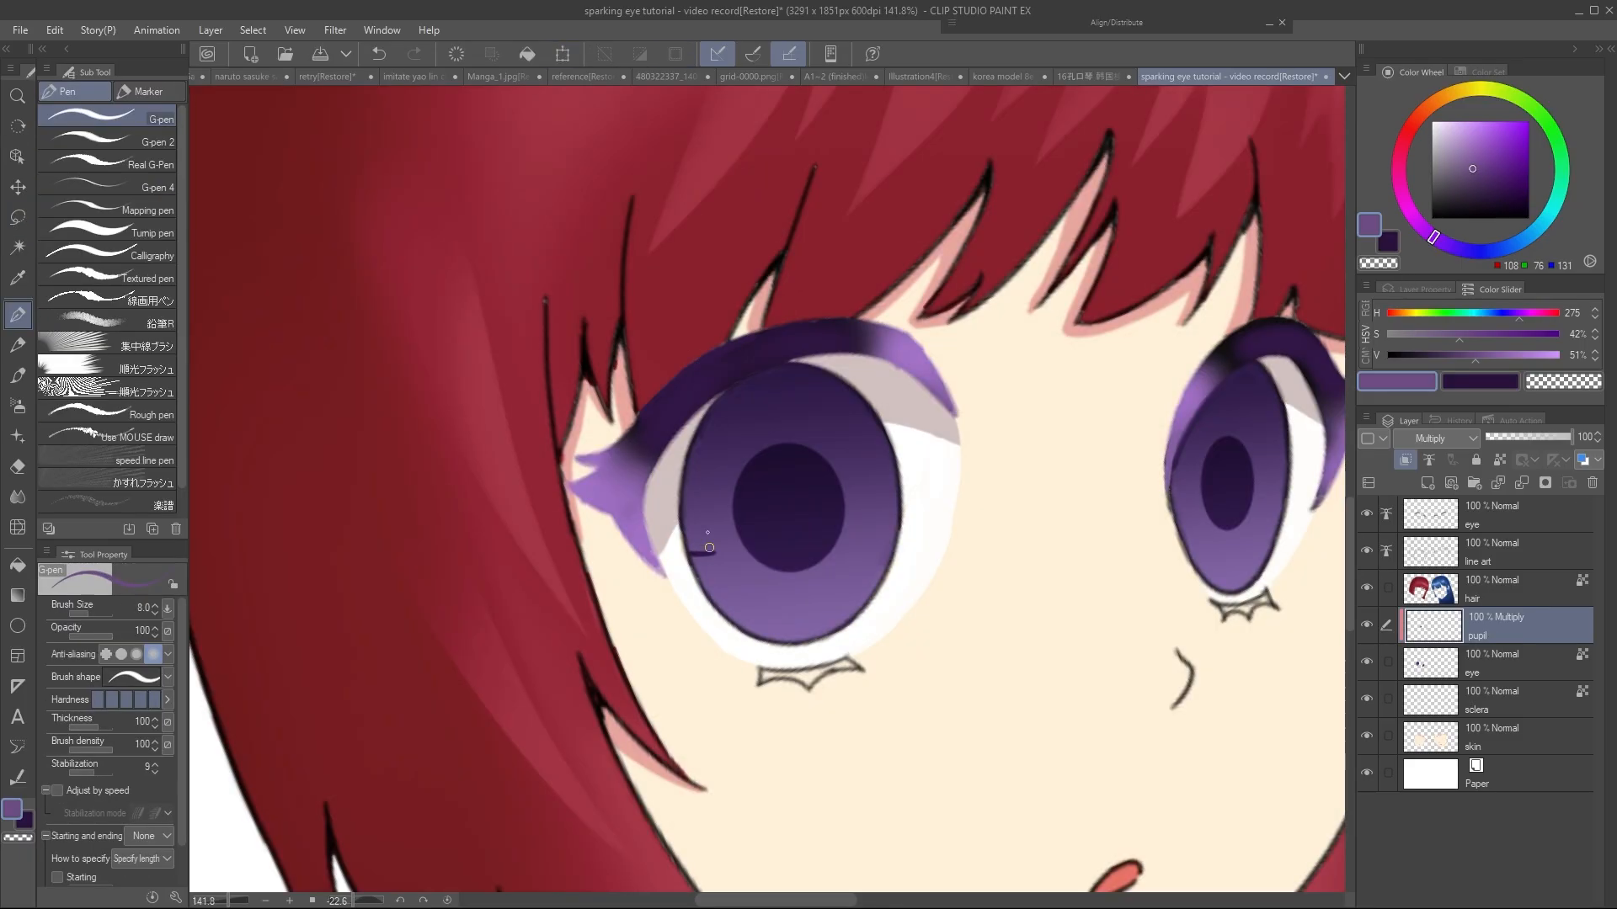
Paint a dark shadow over the upper part of the left-hand iris, leaving a lighter ring around the pupil
{"action": "left_click_drag", "start_coordinate": [711, 556], "coordinate": [741, 425]}
{"action": "left_click_drag", "start_coordinate": [749, 421], "coordinate": [867, 497]}
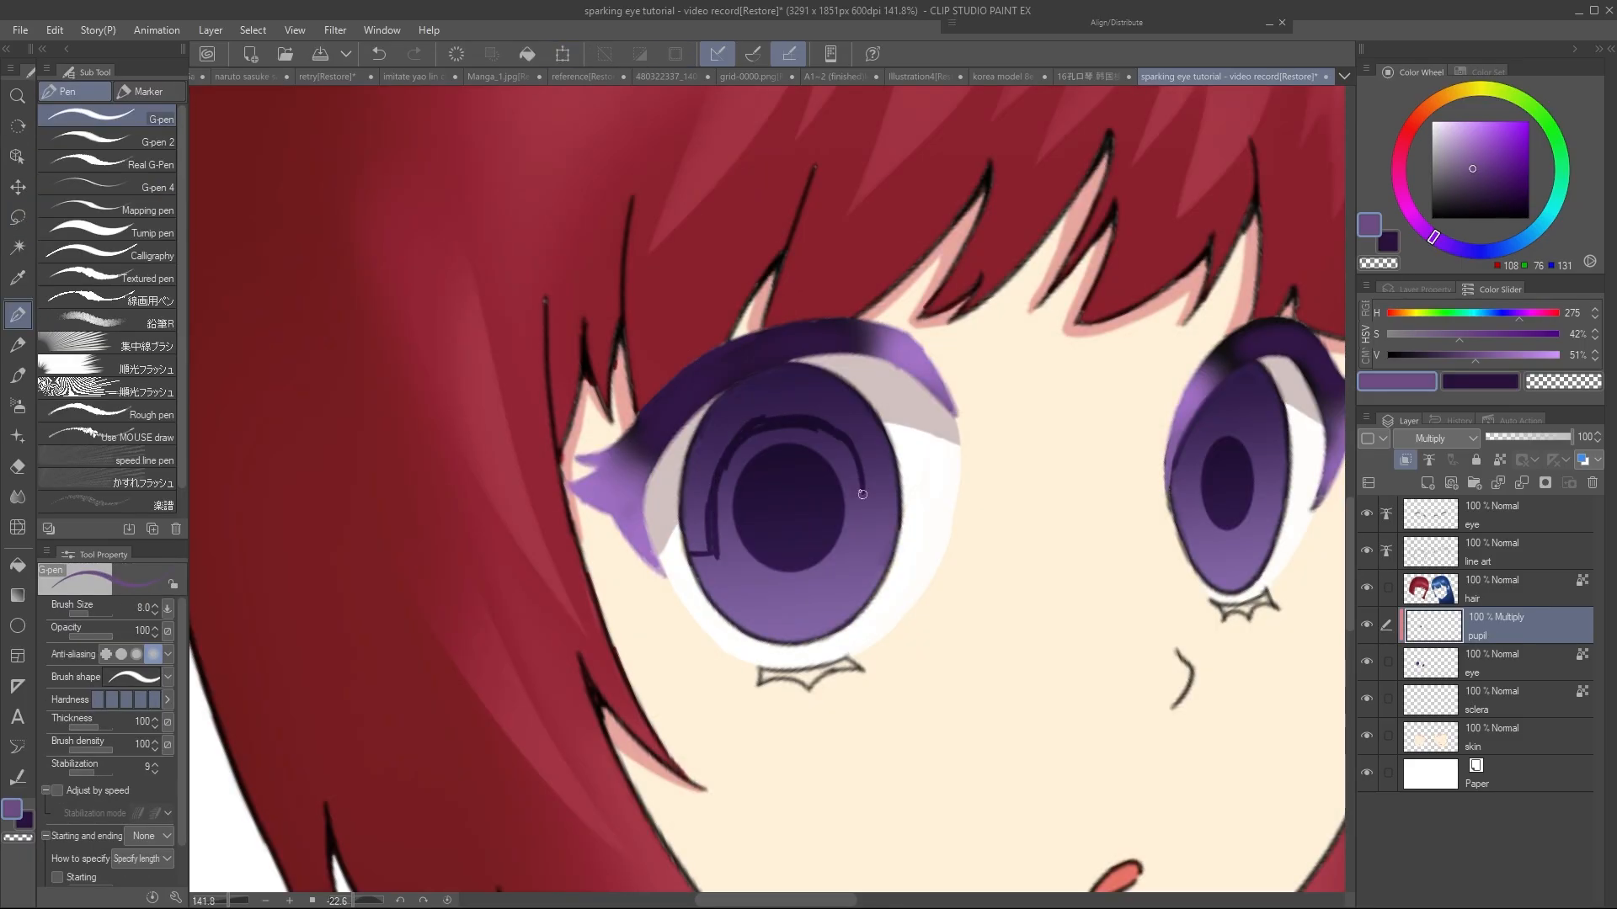
{"action": "mouse_move", "coordinate": [851, 421]}
{"action": "left_mouse_down"}
{"action": "mouse_move", "coordinate": [802, 391]}
{"action": "mouse_move", "coordinate": [882, 512]}
{"action": "left_mouse_up"}
{"action": "key", "text": "e"}
{"action": "scroll", "coordinate": [722, 505], "scroll_direction": "up", "scroll_amount": 4}
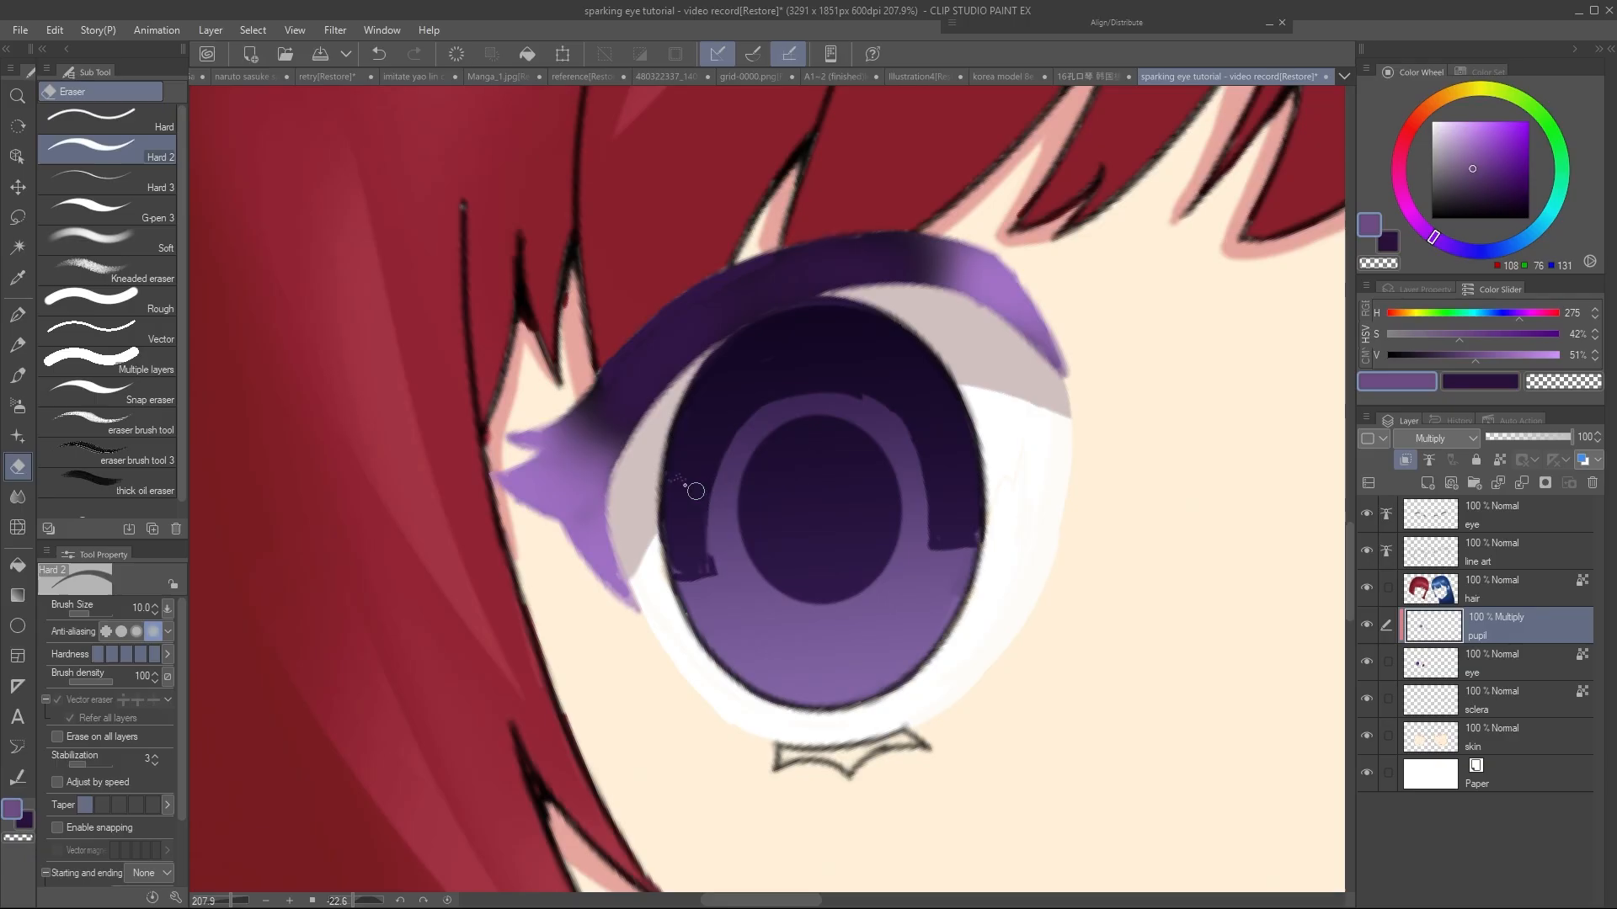
Extend the left-hand iris shadow down around the ring with tapered strokes and clean up its edges
{"action": "key", "text": "p"}
{"action": "left_click_drag", "start_coordinate": [711, 512], "coordinate": [759, 610]}
{"action": "key", "text": "e"}
{"action": "key", "text": "p"}
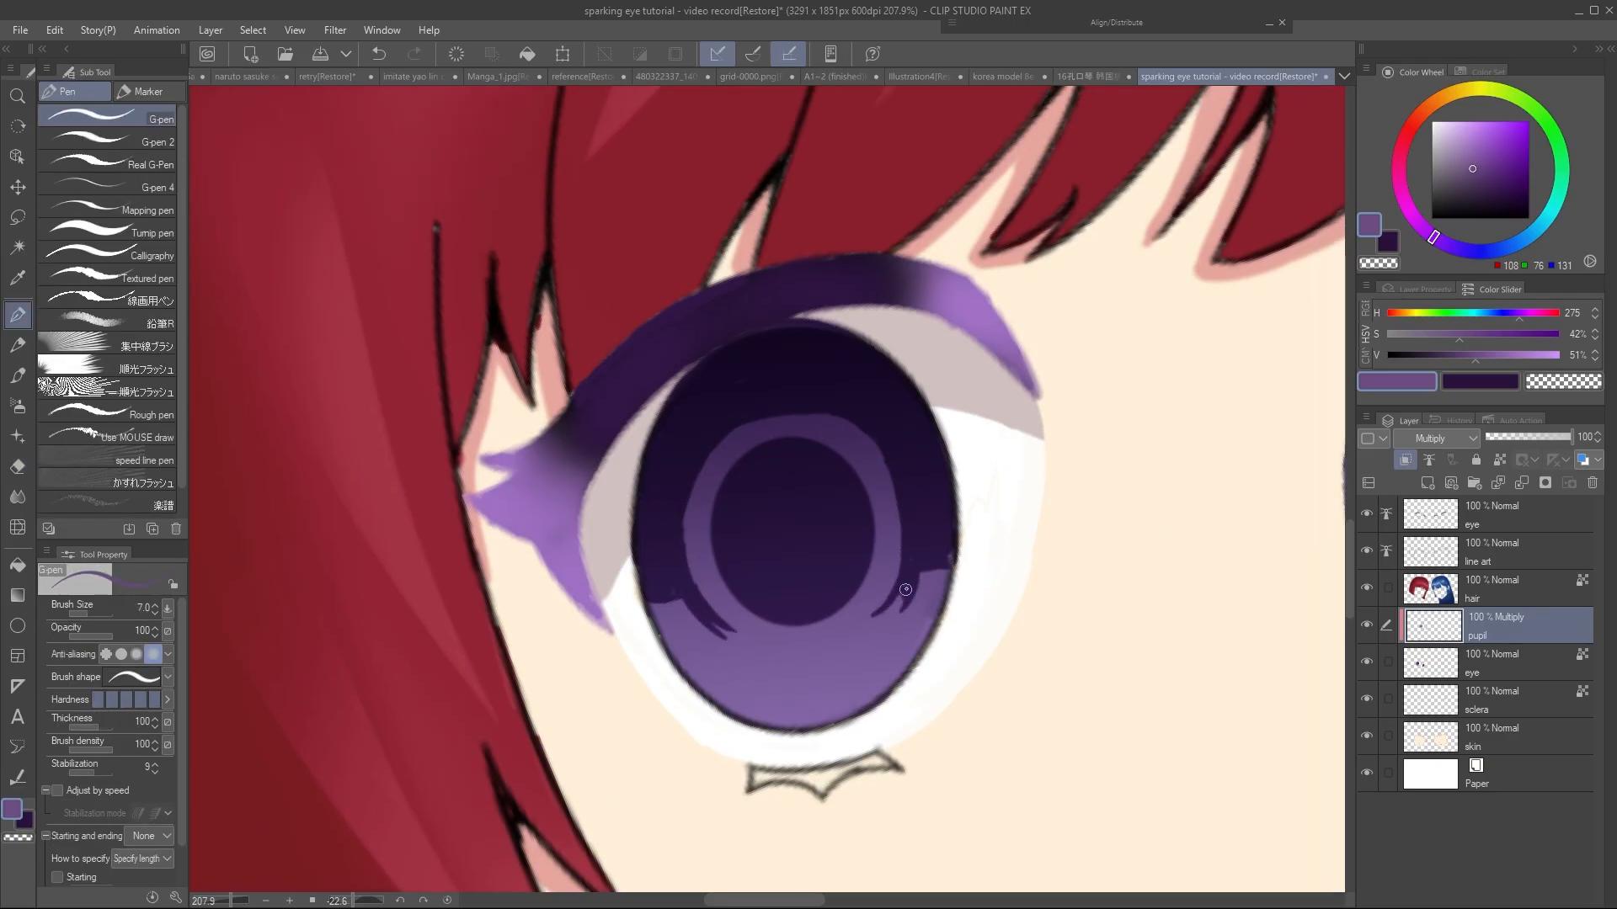
{"action": "key", "text": "e"}
Paint the same dark upper shadow in the right-hand iris, leaving a lighter ring around the pupil
{"action": "scroll", "coordinate": [906, 539], "scroll_direction": "down", "scroll_amount": 3}
{"action": "key", "text": "p"}
{"action": "left_click_drag", "start_coordinate": [998, 463], "coordinate": [1051, 539]}
{"action": "left_click_drag", "start_coordinate": [1006, 422], "coordinate": [1076, 616]}
{"action": "scroll", "coordinate": [969, 548], "scroll_direction": "up", "scroll_amount": 4}
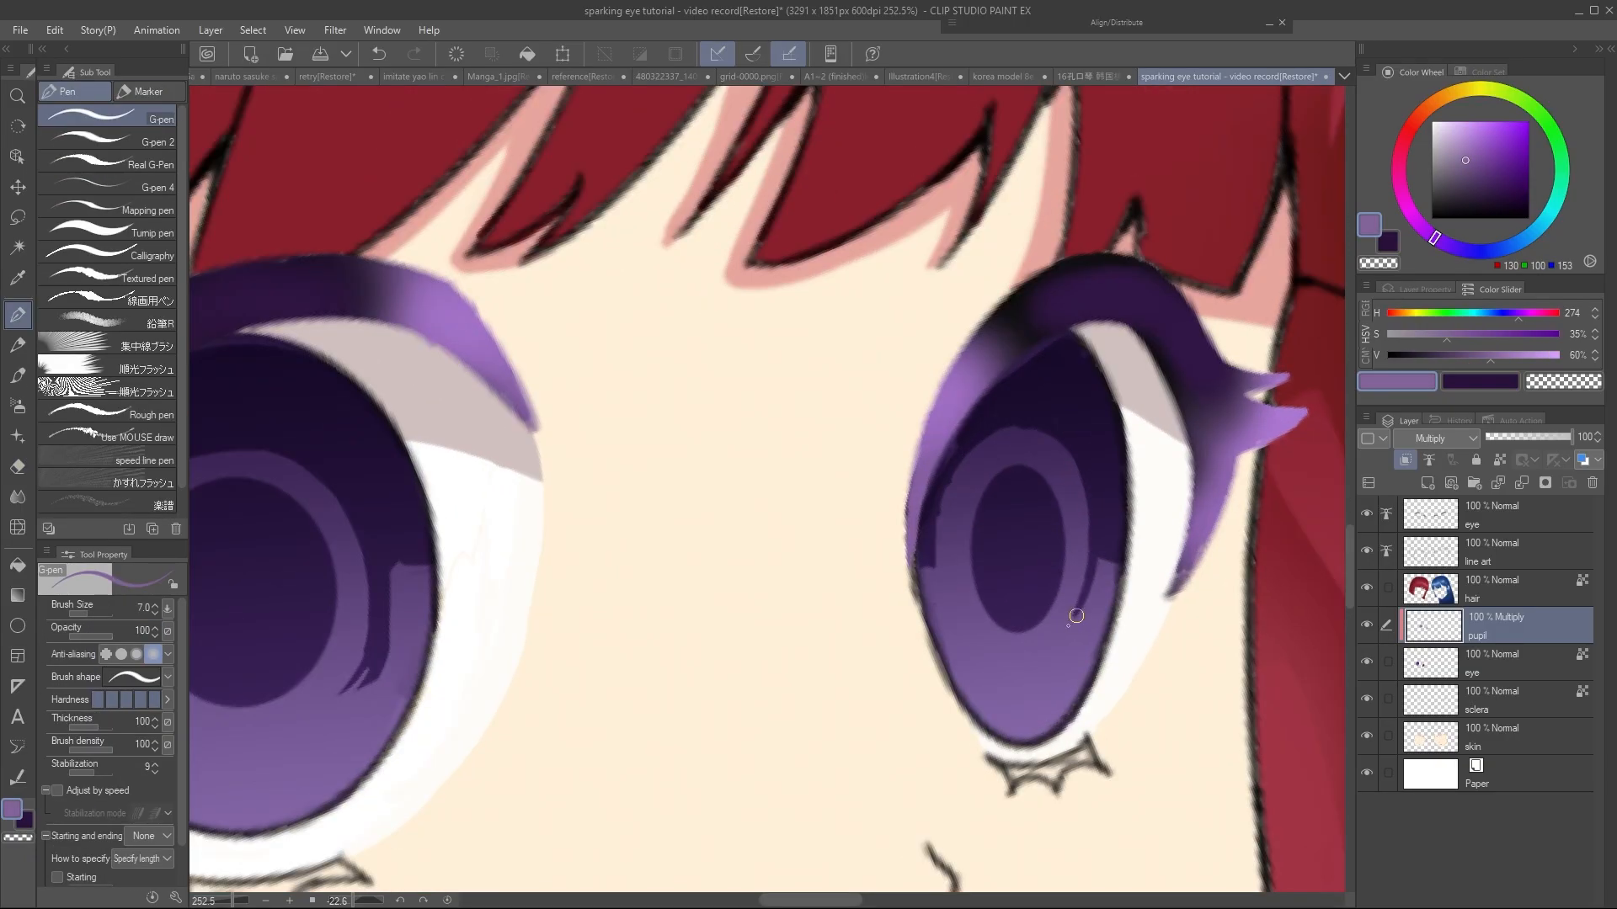
Touch up the tapered shadow strokes beside the ring in the right-hand iris using colours sampled from the iris
{"action": "left_click_drag", "start_coordinate": [931, 524], "coordinate": [955, 621]}
{"action": "left_click", "coordinate": [958, 627], "text": "alt"}
{"action": "left_click", "coordinate": [964, 593], "text": "alt"}
{"action": "scroll", "coordinate": [929, 459], "scroll_direction": "down", "scroll_amount": 6}
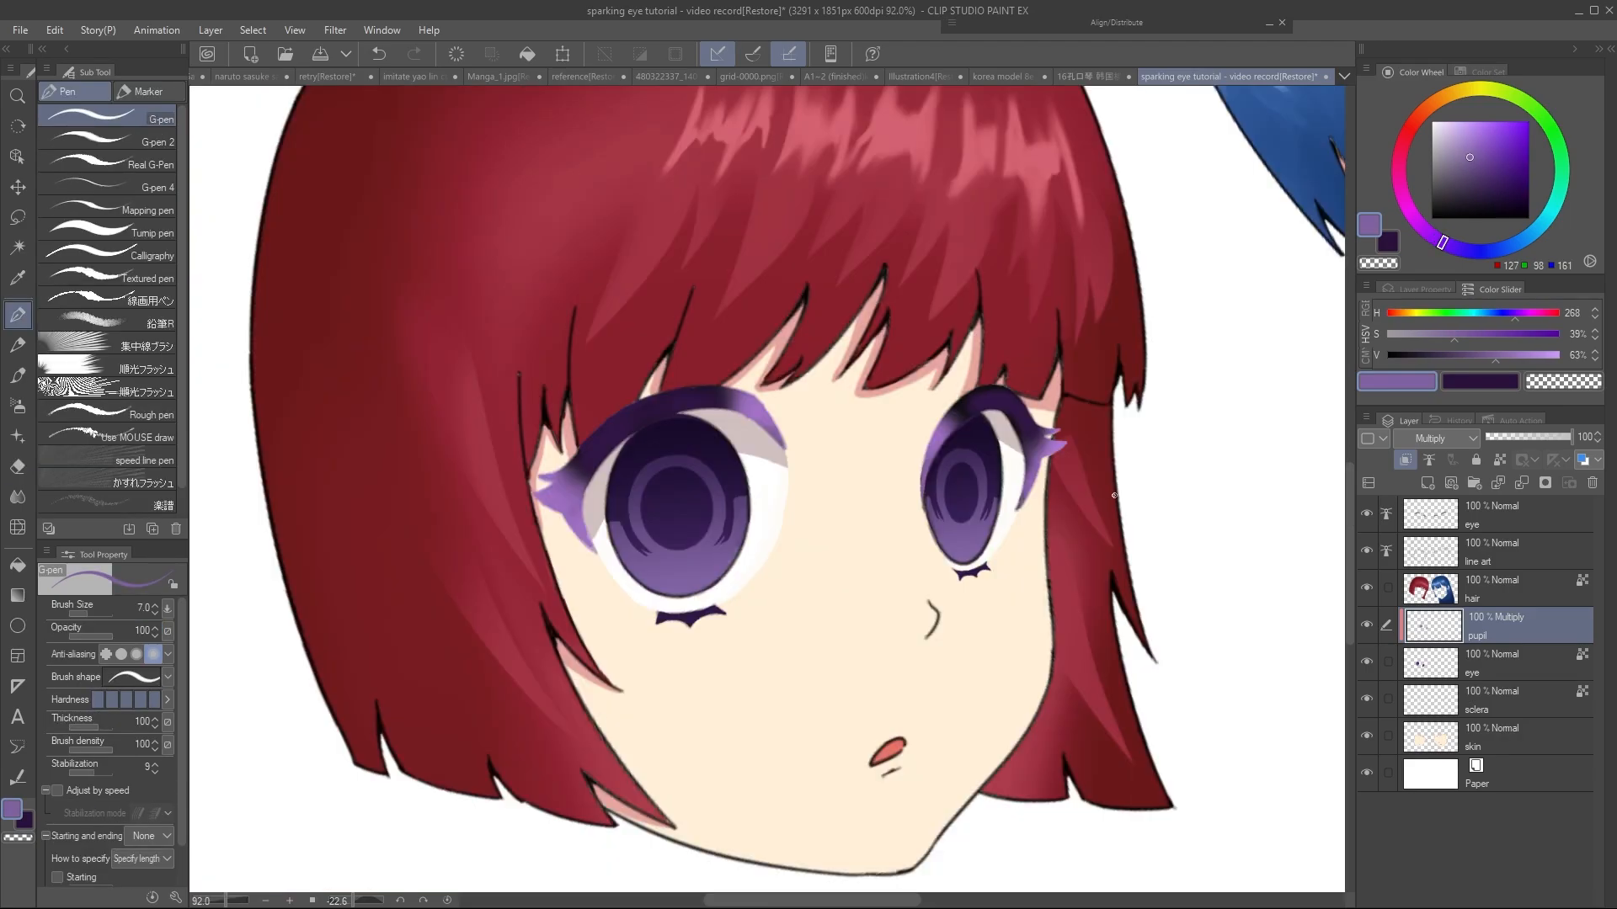
Add a new clipped layer above the pupil layer and set its blending mode to Add (Glow)
{"action": "left_click", "coordinate": [1428, 483]}
{"action": "left_click", "coordinate": [1435, 438]}
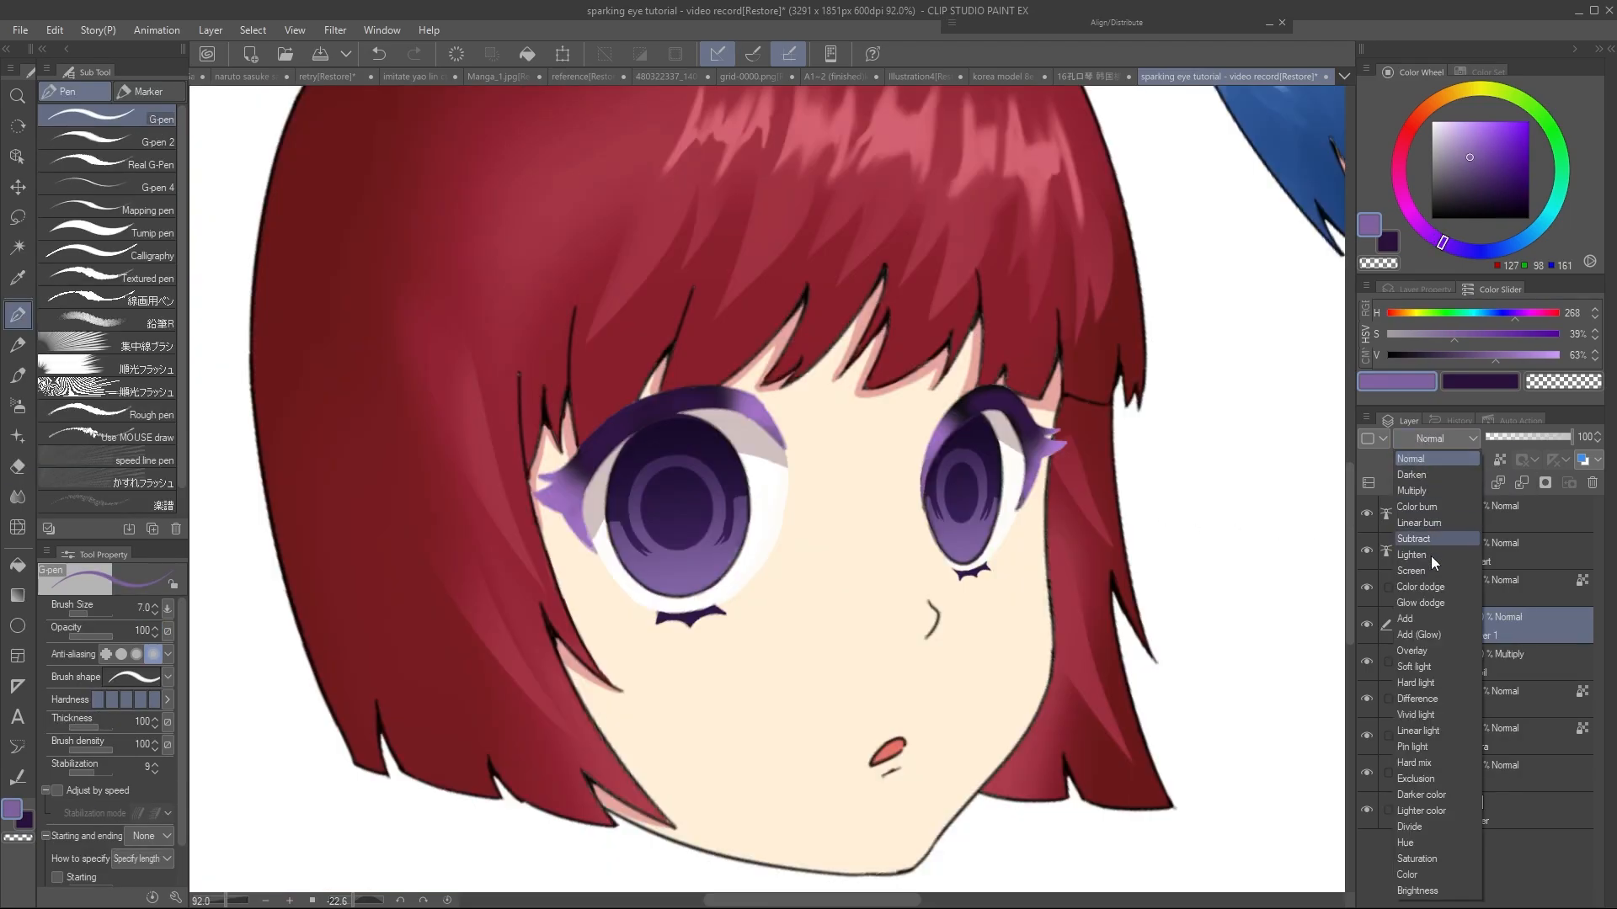
{"action": "left_click", "coordinate": [1431, 653]}
{"action": "left_click_drag", "start_coordinate": [861, 583], "coordinate": [889, 587]}
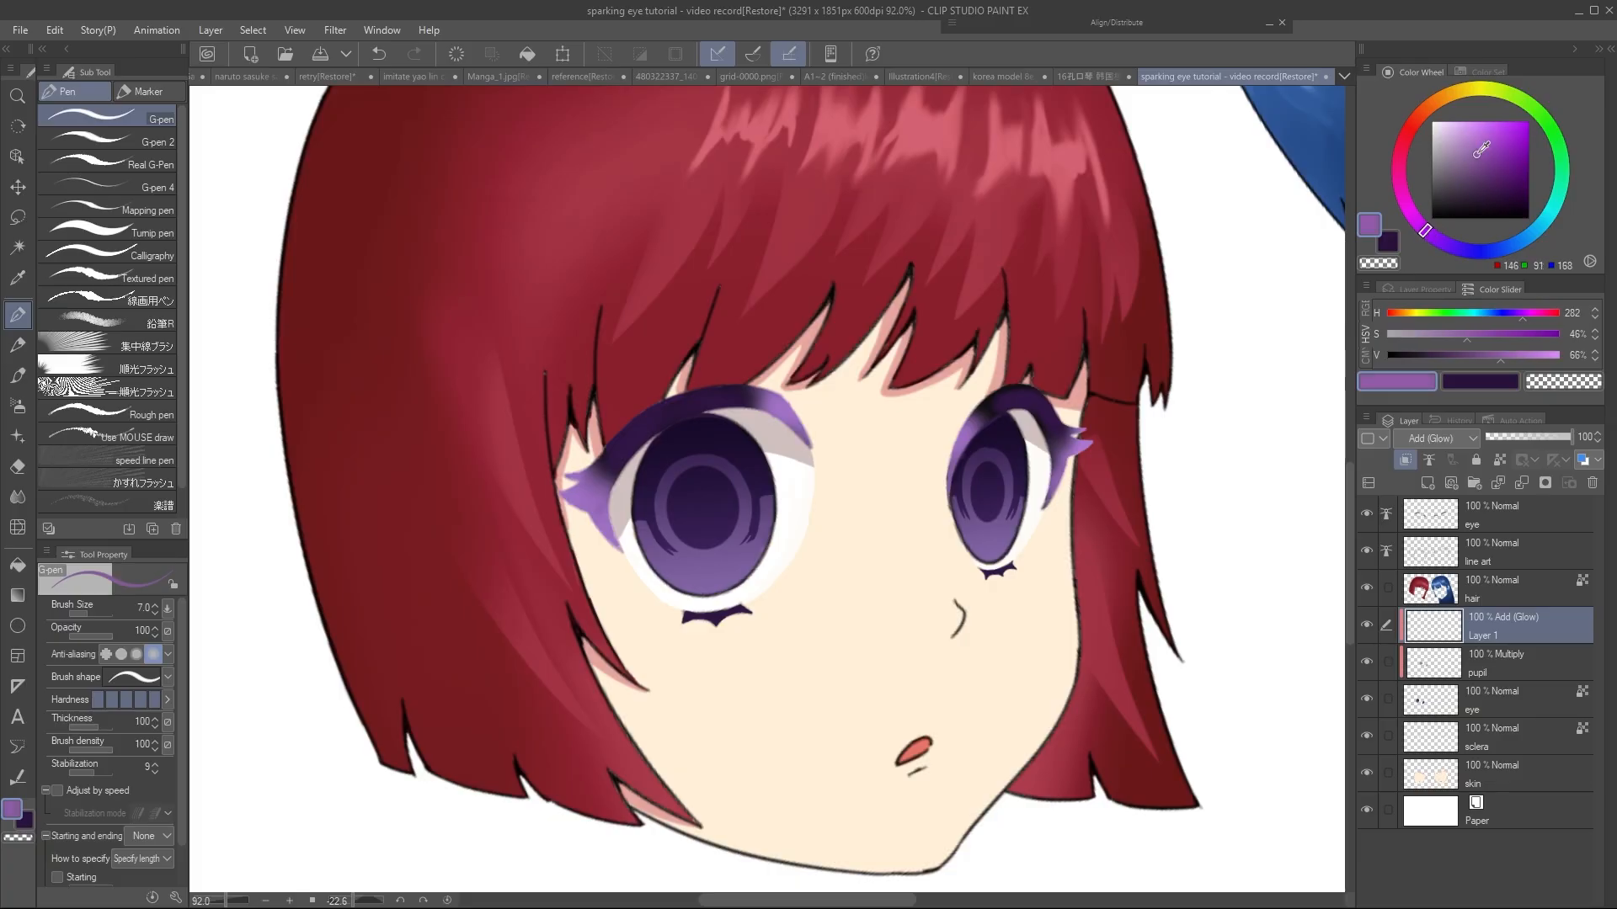
Airbrush a soft purple glow (RGB 164, 80, 199) over the lower part of both irises
{"action": "left_click_drag", "start_coordinate": [1476, 155], "coordinate": [1486, 143]}
{"action": "key", "text": "b"}
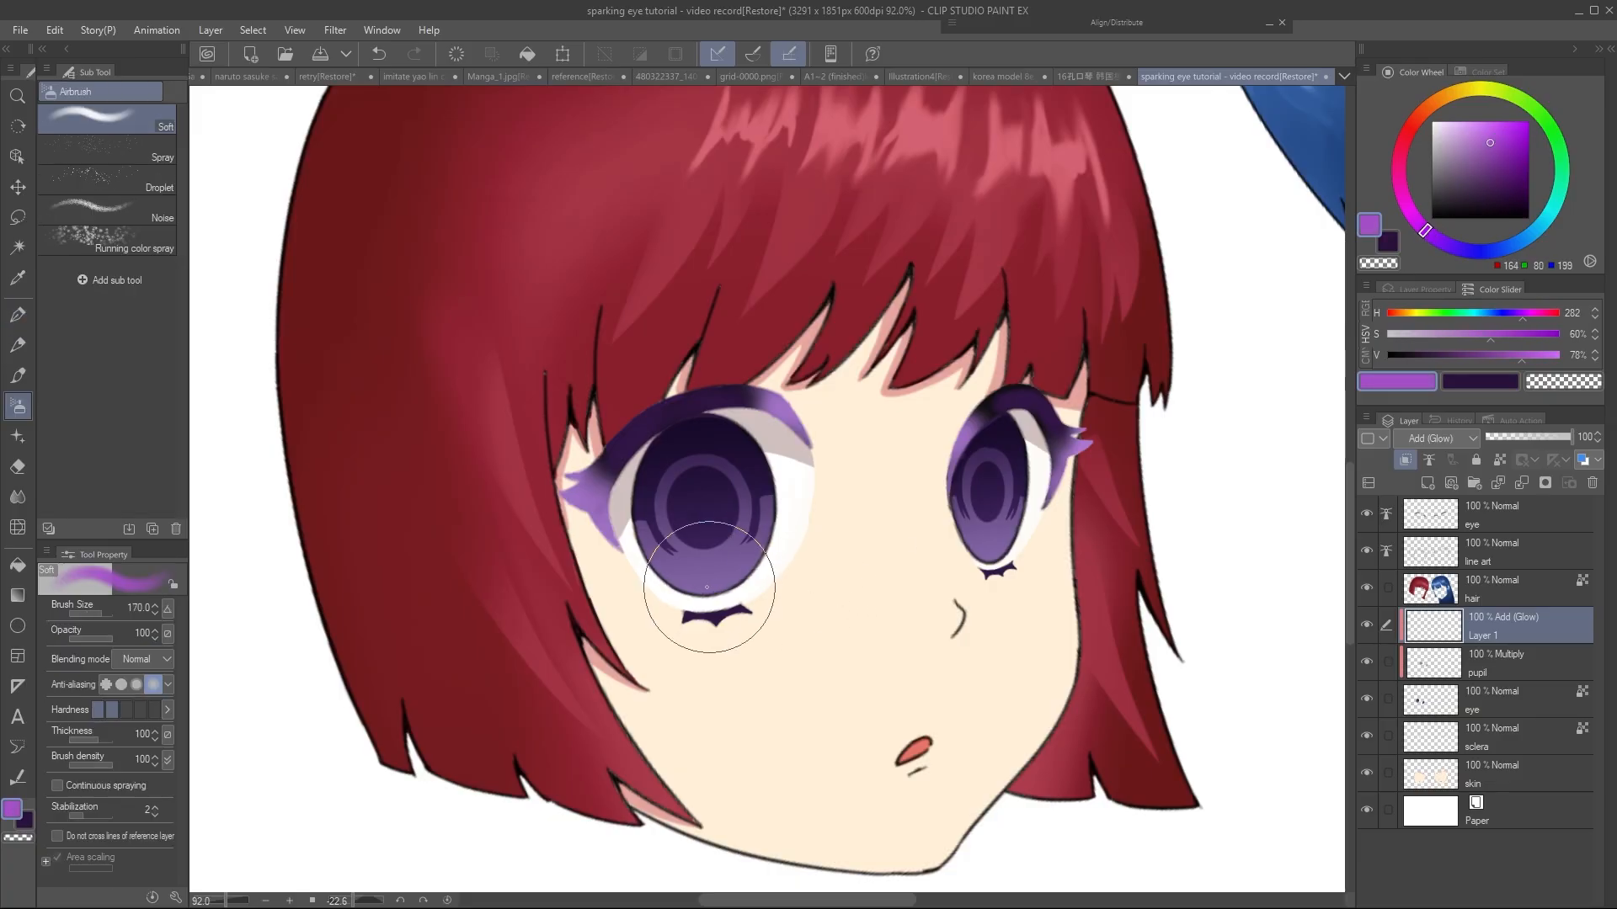
{"action": "mouse_move", "coordinate": [704, 595]}
{"action": "left_mouse_down"}
{"action": "mouse_move", "coordinate": [679, 585]}
{"action": "mouse_move", "coordinate": [801, 578]}
{"action": "mouse_move", "coordinate": [756, 575]}
{"action": "left_mouse_up"}
{"action": "key", "text": "bracketleft"}
{"action": "key", "text": "bracketleft"}
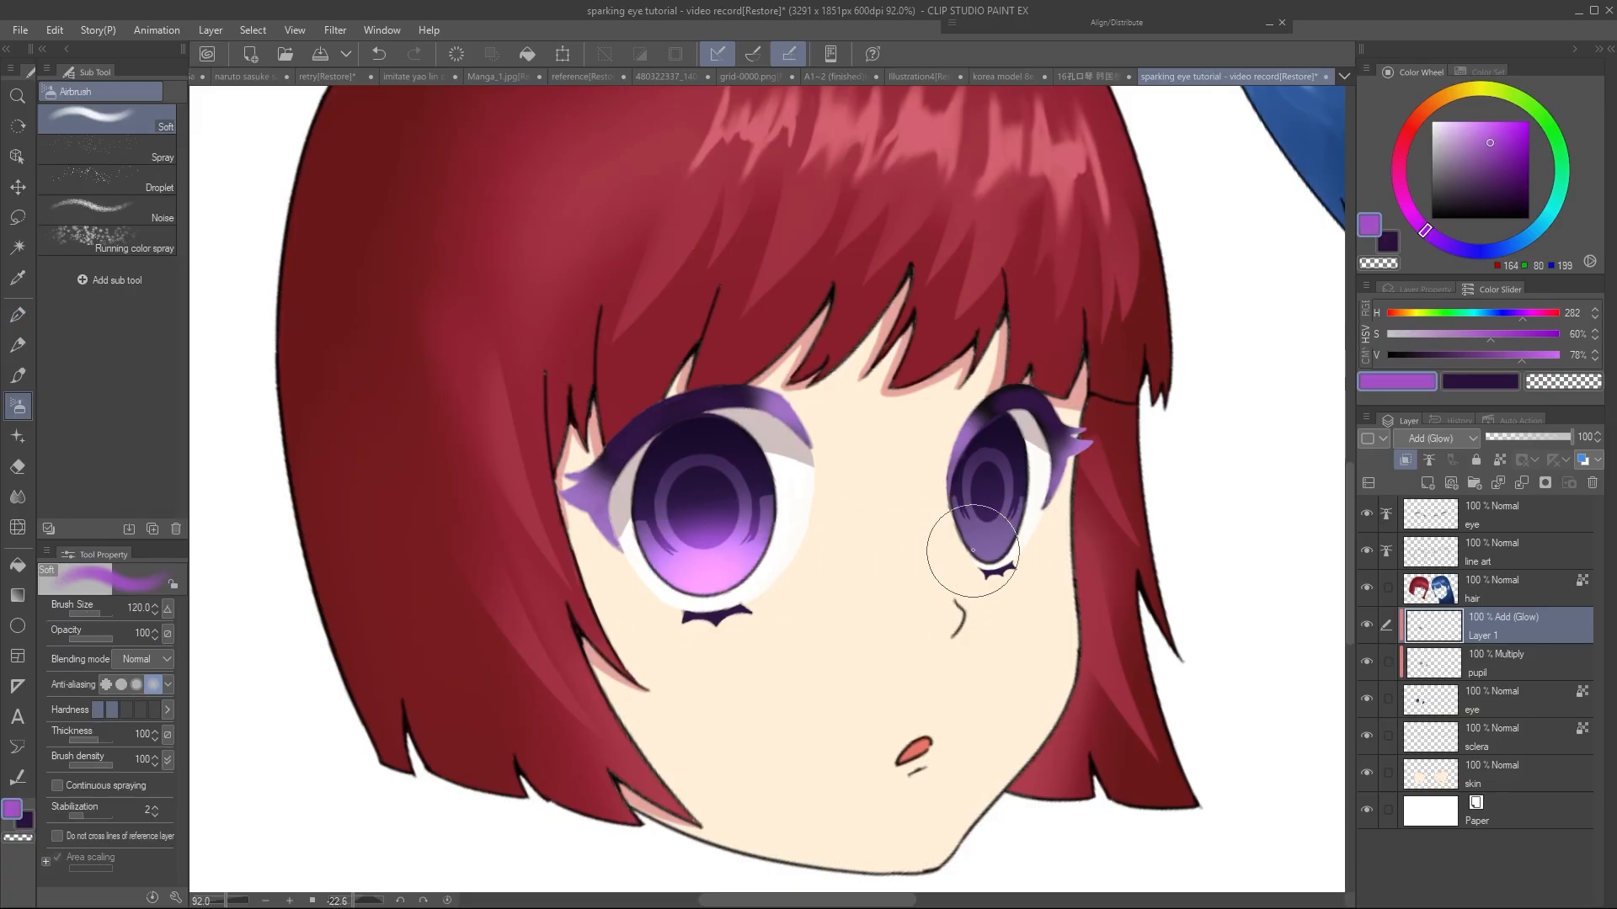
{"action": "mouse_move", "coordinate": [957, 533]}
{"action": "left_mouse_down"}
{"action": "mouse_move", "coordinate": [1011, 534]}
{"action": "mouse_move", "coordinate": [972, 552]}
{"action": "left_mouse_up"}
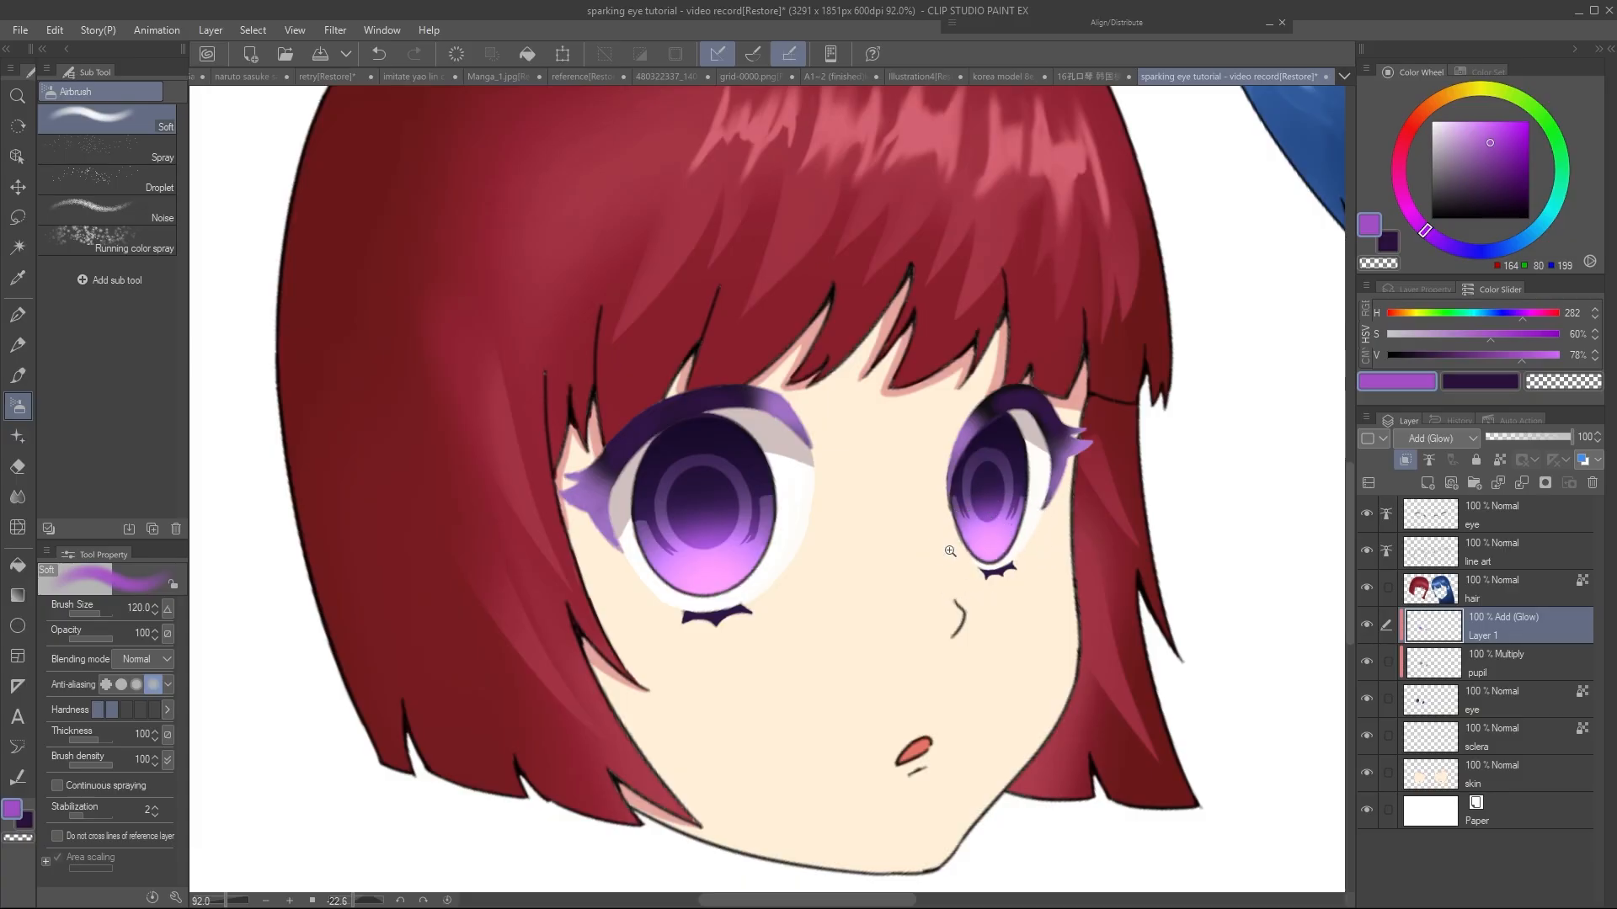
Shift the glow layer's hue to -10 with the Hue/Saturation/Luminosity adjustment
{"action": "scroll", "coordinate": [967, 556], "scroll_direction": "down", "scroll_amount": 3}
{"action": "scroll", "coordinate": [967, 556], "scroll_direction": "up", "scroll_amount": 2}
{"action": "key", "text": "ctrl+u"}
{"action": "mouse_move", "coordinate": [1036, 213]}
{"action": "left_mouse_down"}
{"action": "mouse_move", "coordinate": [1047, 221]}
{"action": "mouse_move", "coordinate": [1027, 224]}
{"action": "left_mouse_up"}
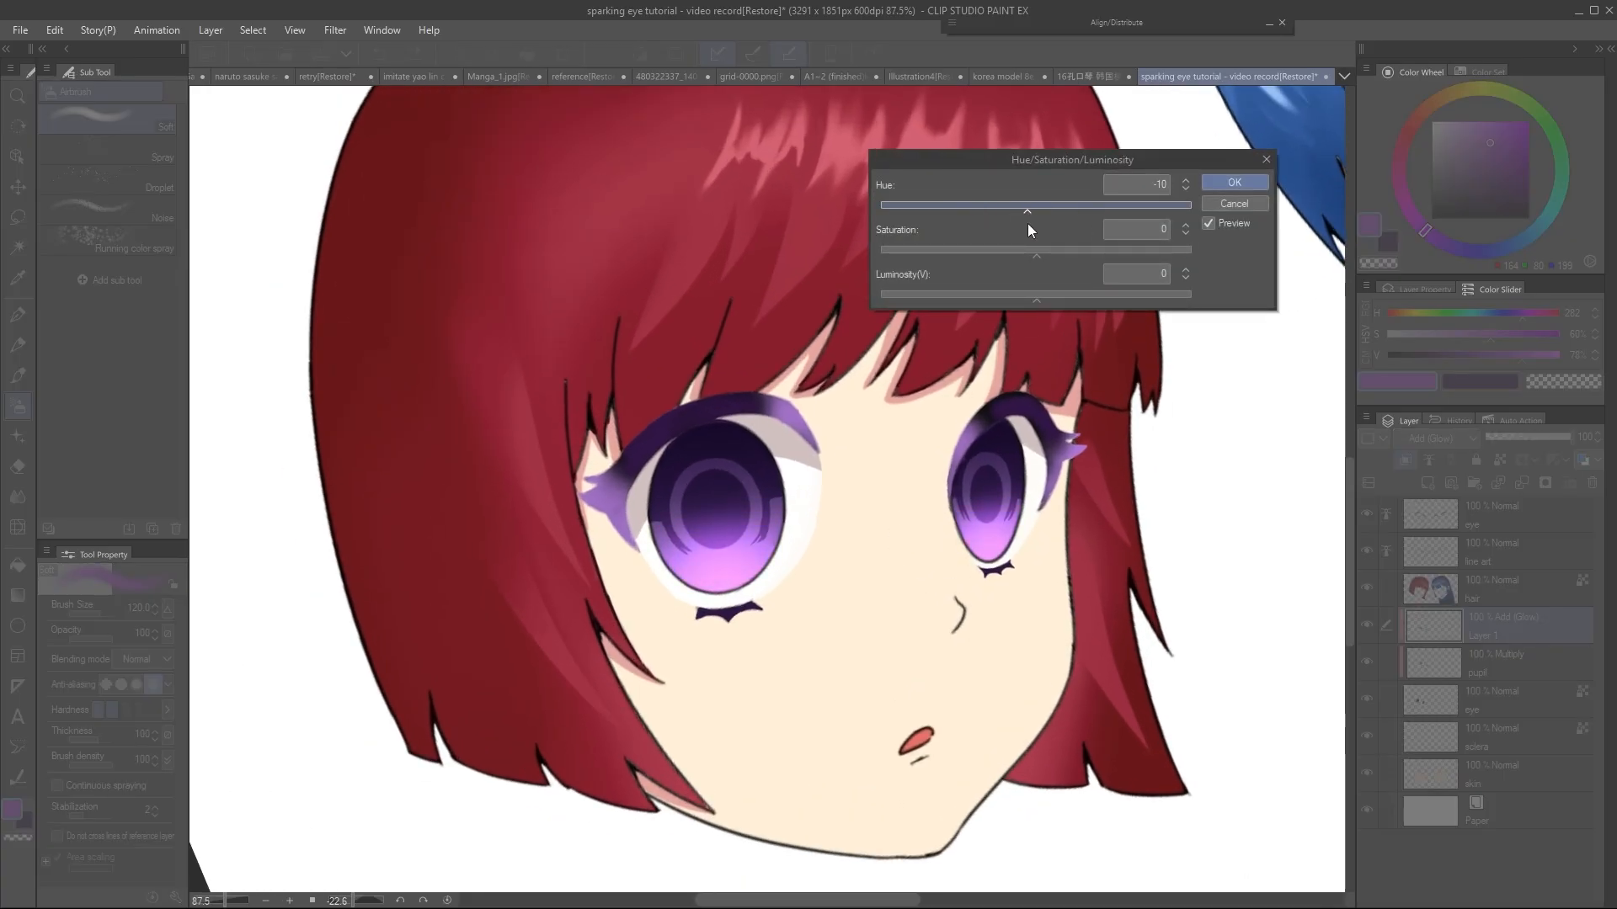
{"action": "left_click", "coordinate": [1216, 182]}
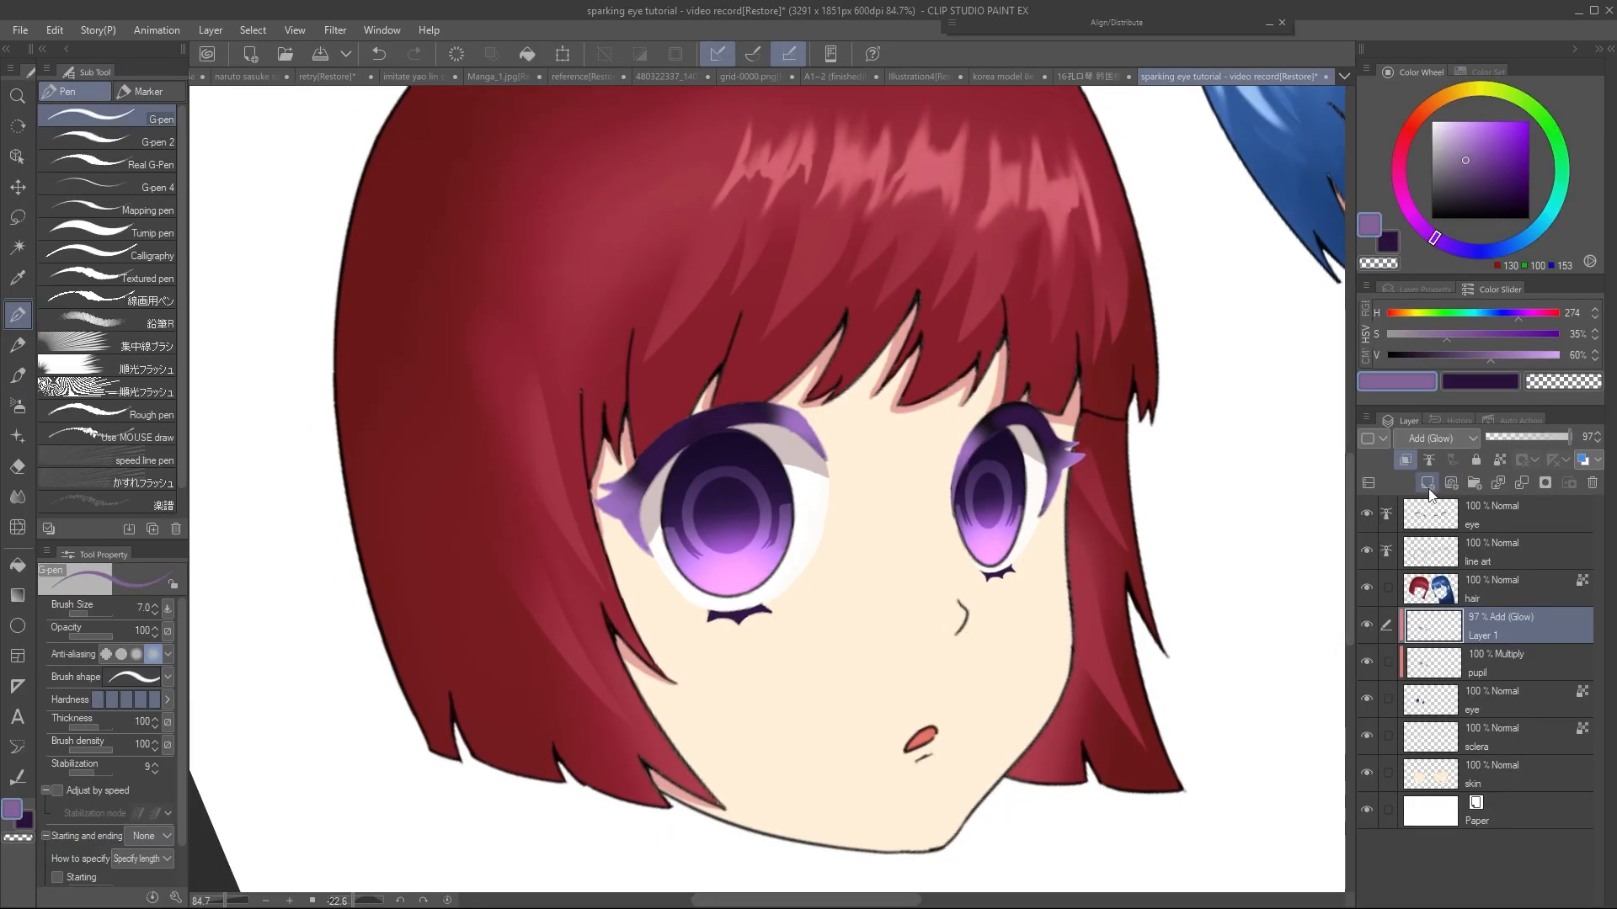
Add a second clipped layer above the airbrushed glow and set its blending mode to Add (Glow)
{"action": "left_click", "coordinate": [1427, 485]}
{"action": "left_click", "coordinate": [1421, 438]}
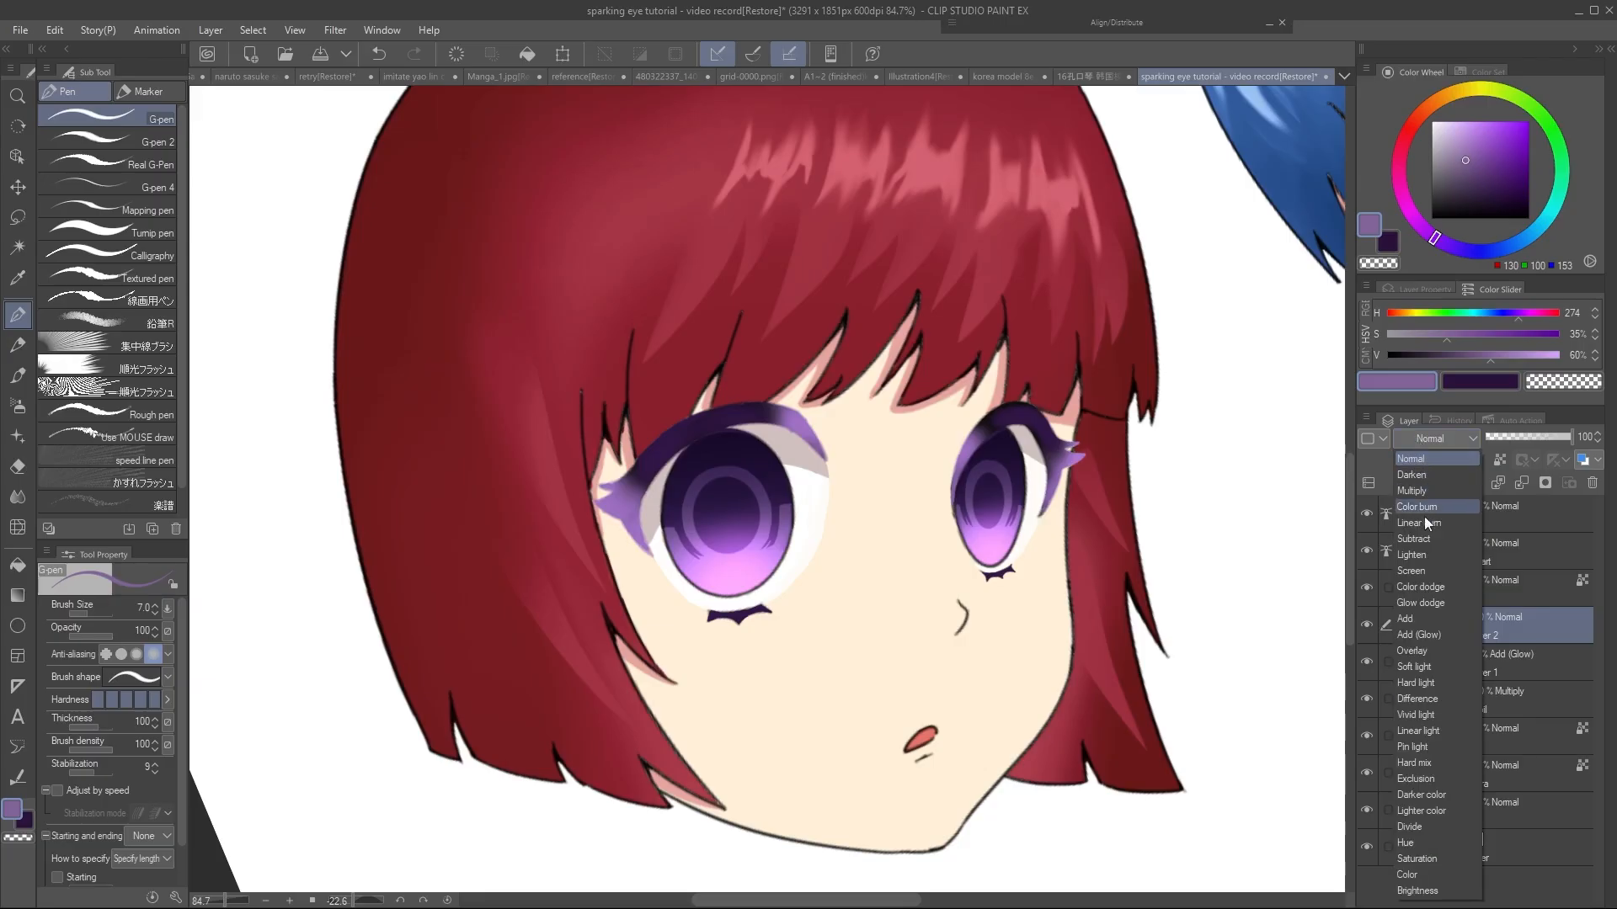
{"action": "left_click", "coordinate": [1431, 639]}
{"action": "scroll", "coordinate": [798, 590], "scroll_direction": "up", "scroll_amount": 1}
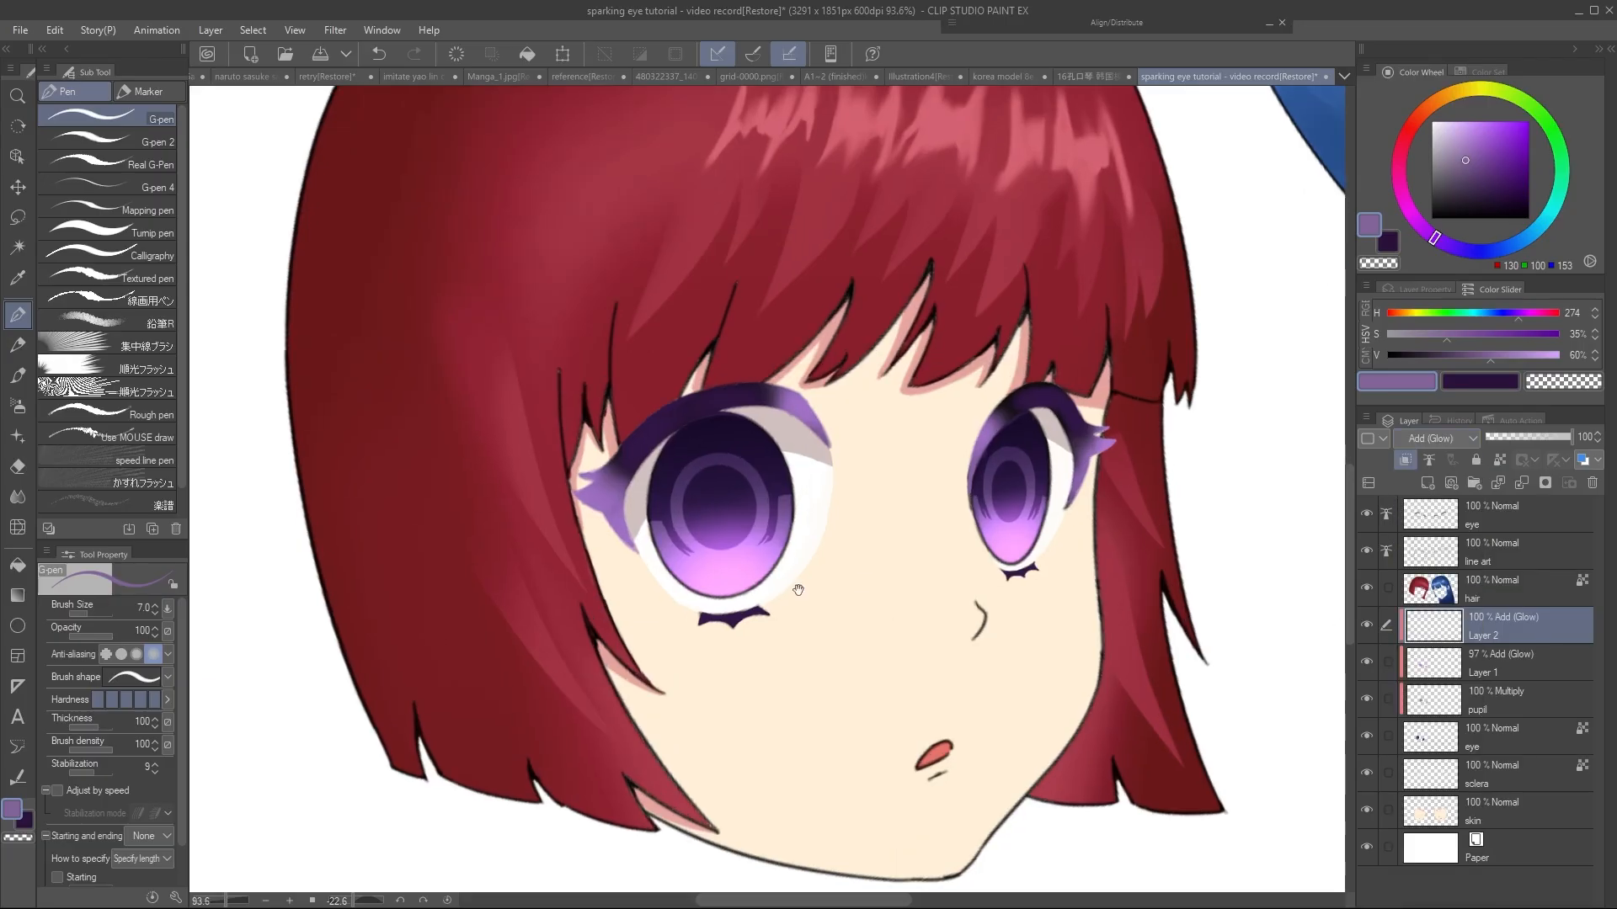
Make an elliptical selection over the lower part of the left-hand iris and fill it with purple as a bright highlight
{"action": "key", "text": "m"}
{"action": "left_click", "coordinate": [165, 155]}
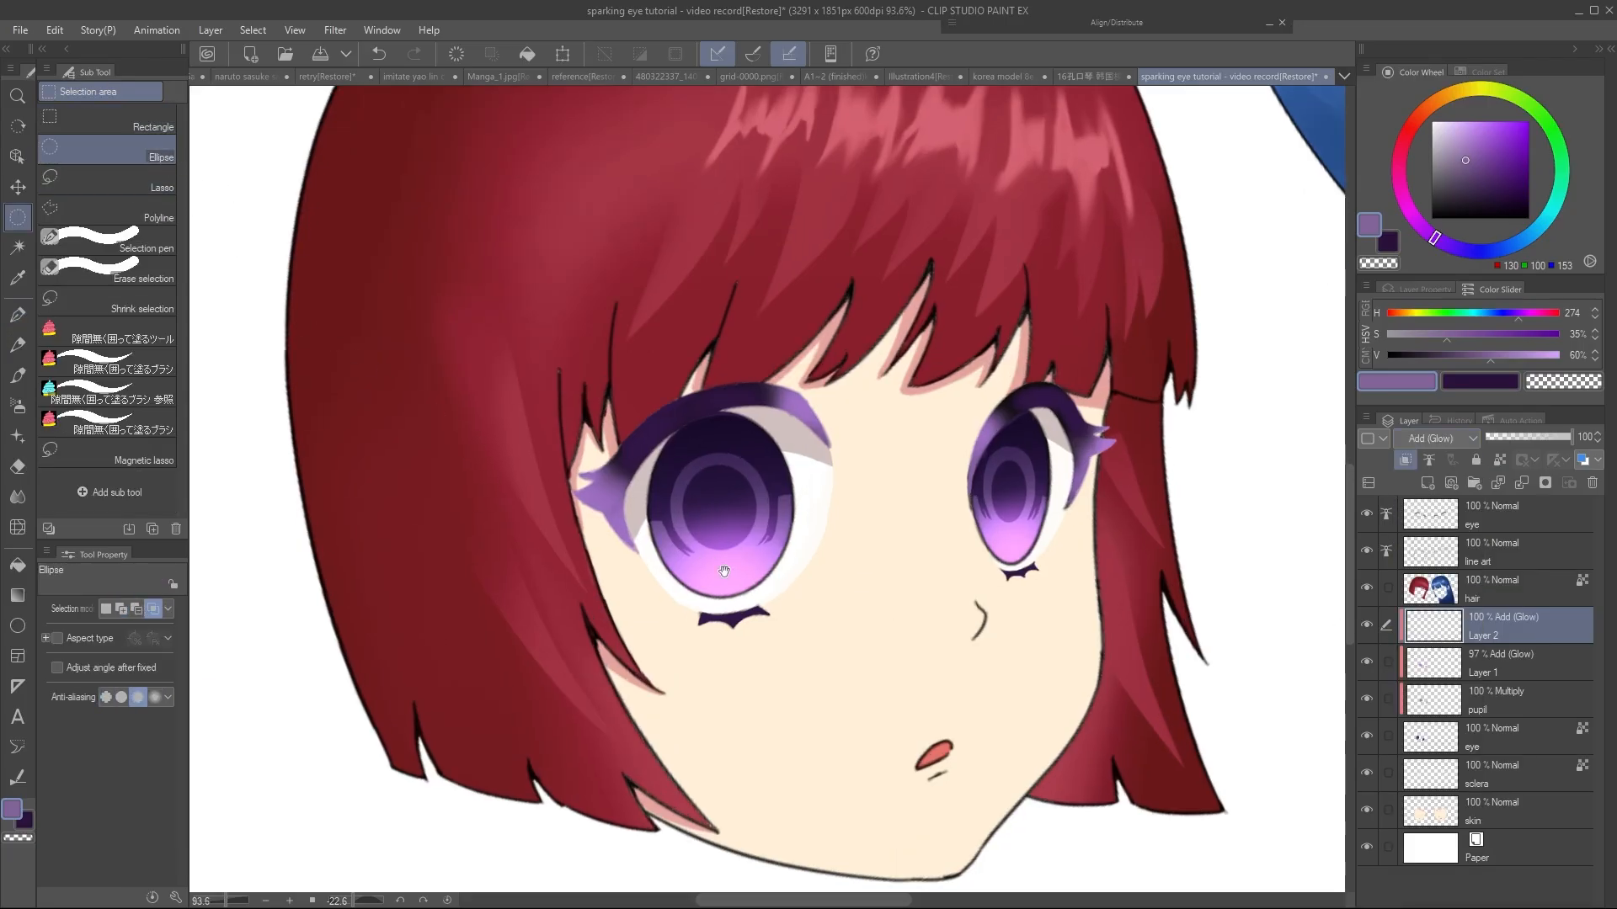
{"action": "left_click_drag", "start_coordinate": [714, 555], "coordinate": [704, 541]}
{"action": "scroll", "coordinate": [704, 541], "scroll_direction": "up", "scroll_amount": 1}
{"action": "left_click_drag", "start_coordinate": [752, 600], "coordinate": [773, 604]}
{"action": "left_click", "coordinate": [1473, 150]}
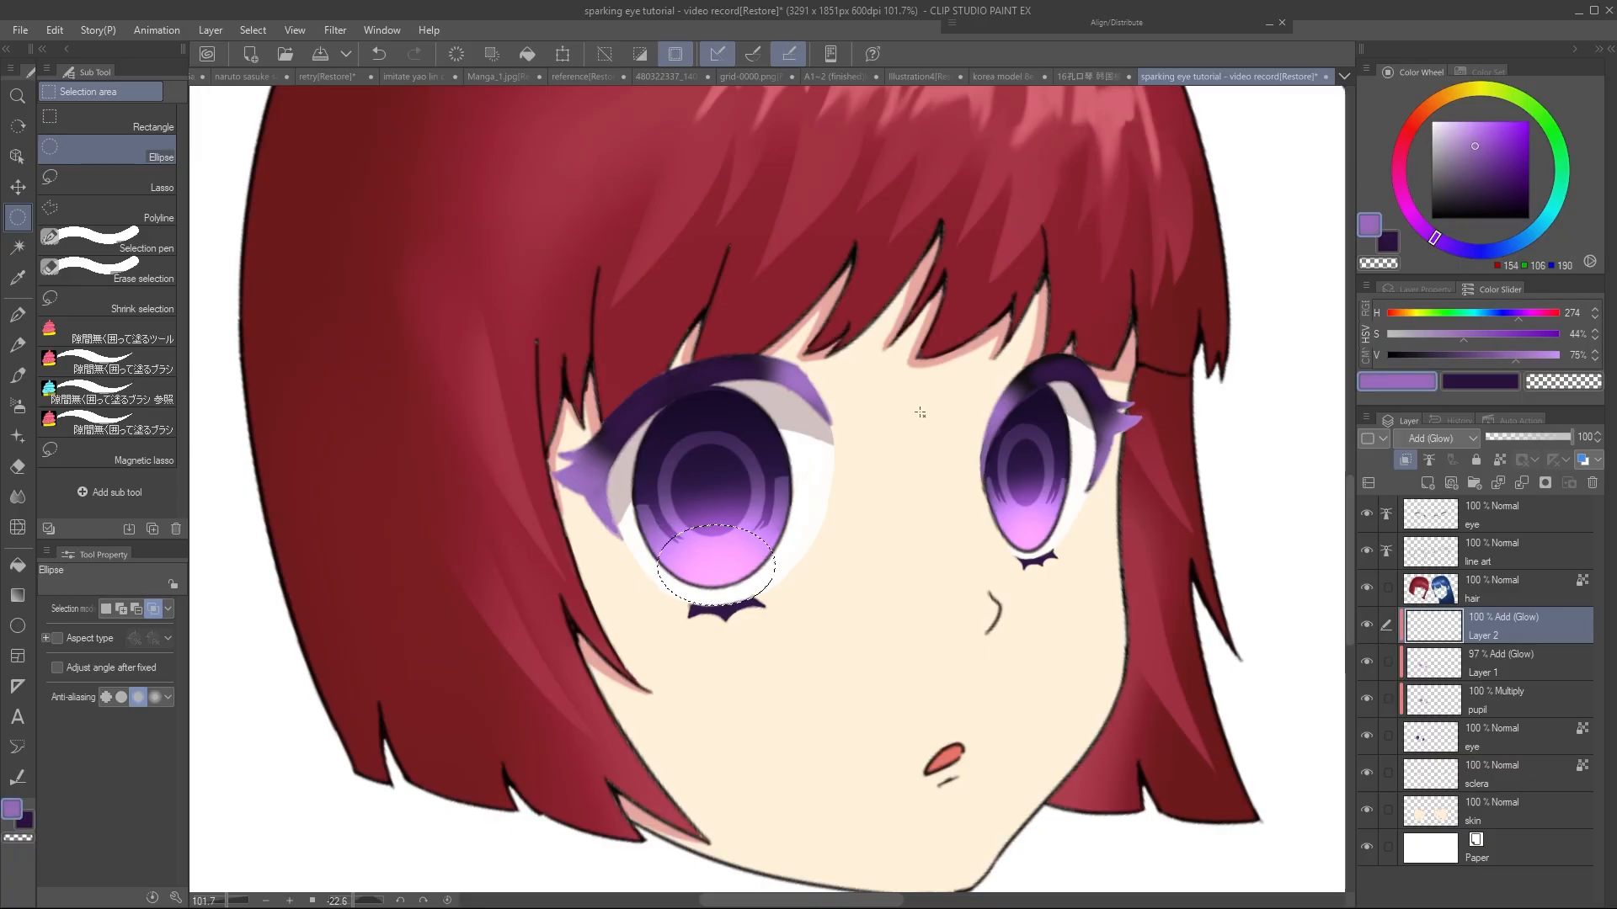
{"action": "key", "text": "alt+BackSpace"}
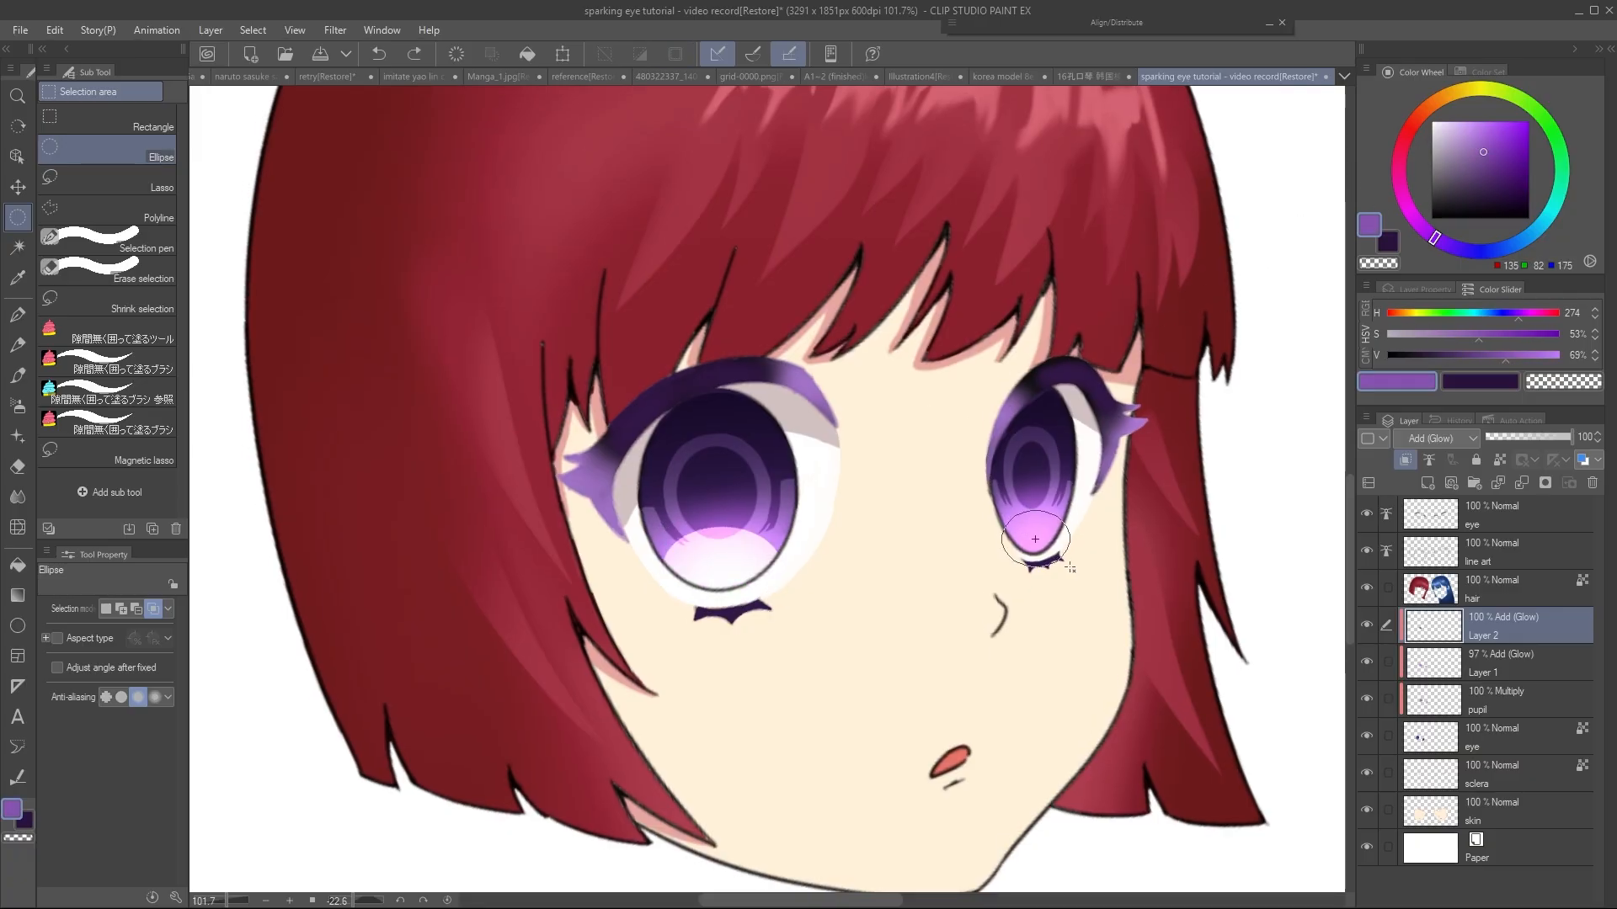
Fill a matching elliptical highlight at the base of the right-hand iris and clear the selection
{"action": "left_click_drag", "start_coordinate": [1069, 568], "coordinate": [1071, 569]}
{"action": "key", "text": "alt+Delete"}
{"action": "key", "text": "ctrl+d"}
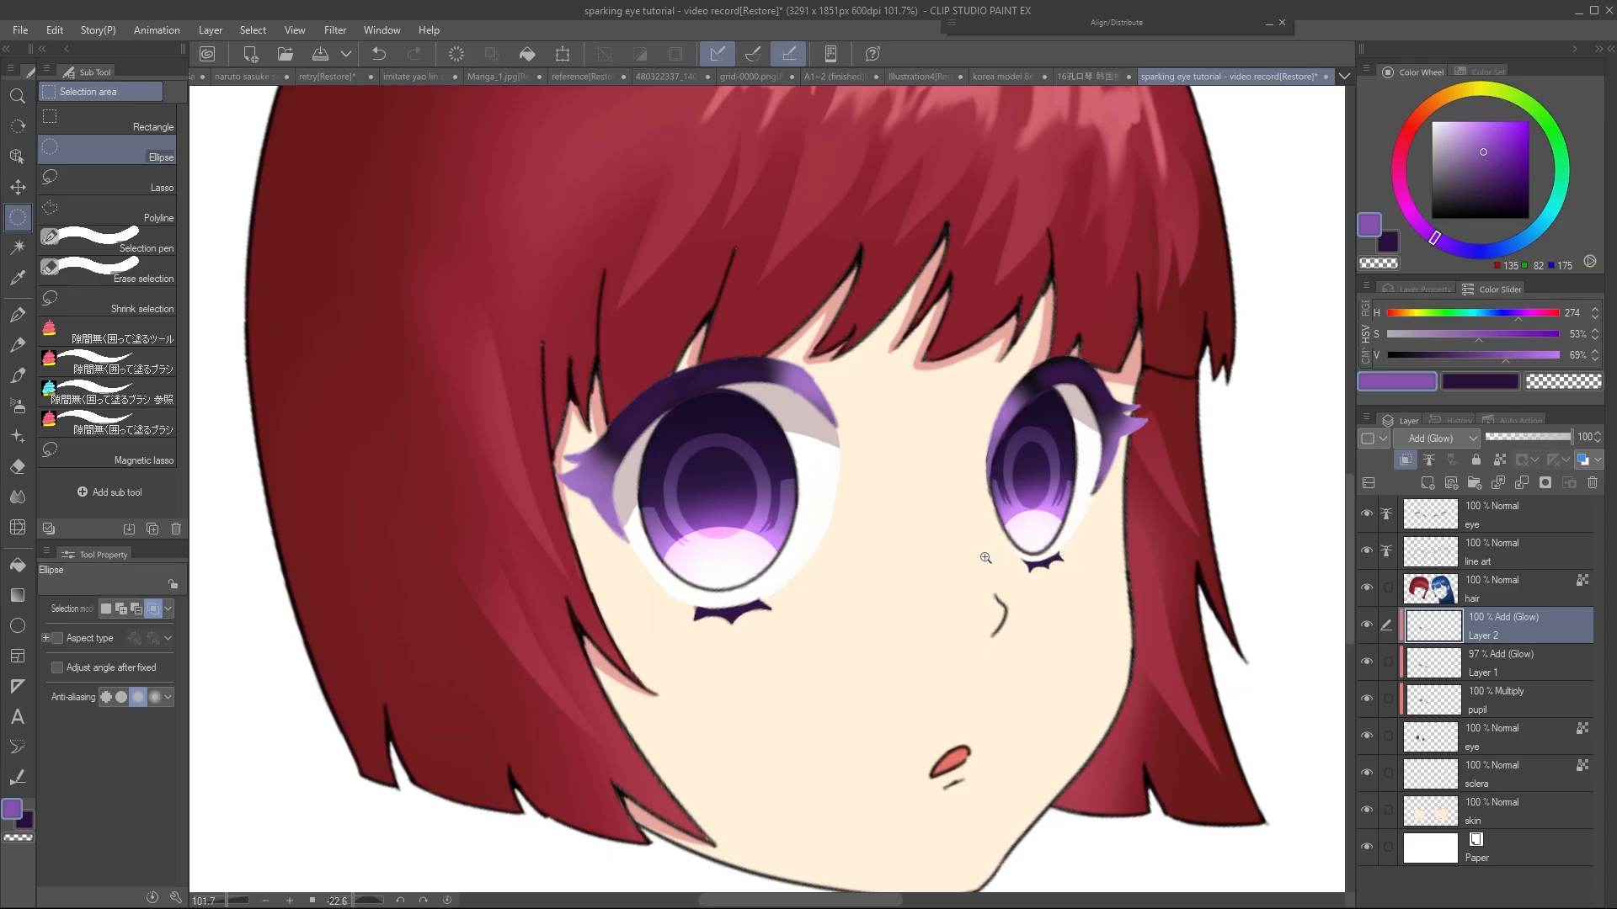
Add a layer mask to the elliptical highlight layer
{"action": "scroll", "coordinate": [985, 558], "scroll_direction": "down", "scroll_amount": 2}
{"action": "key", "text": "p"}
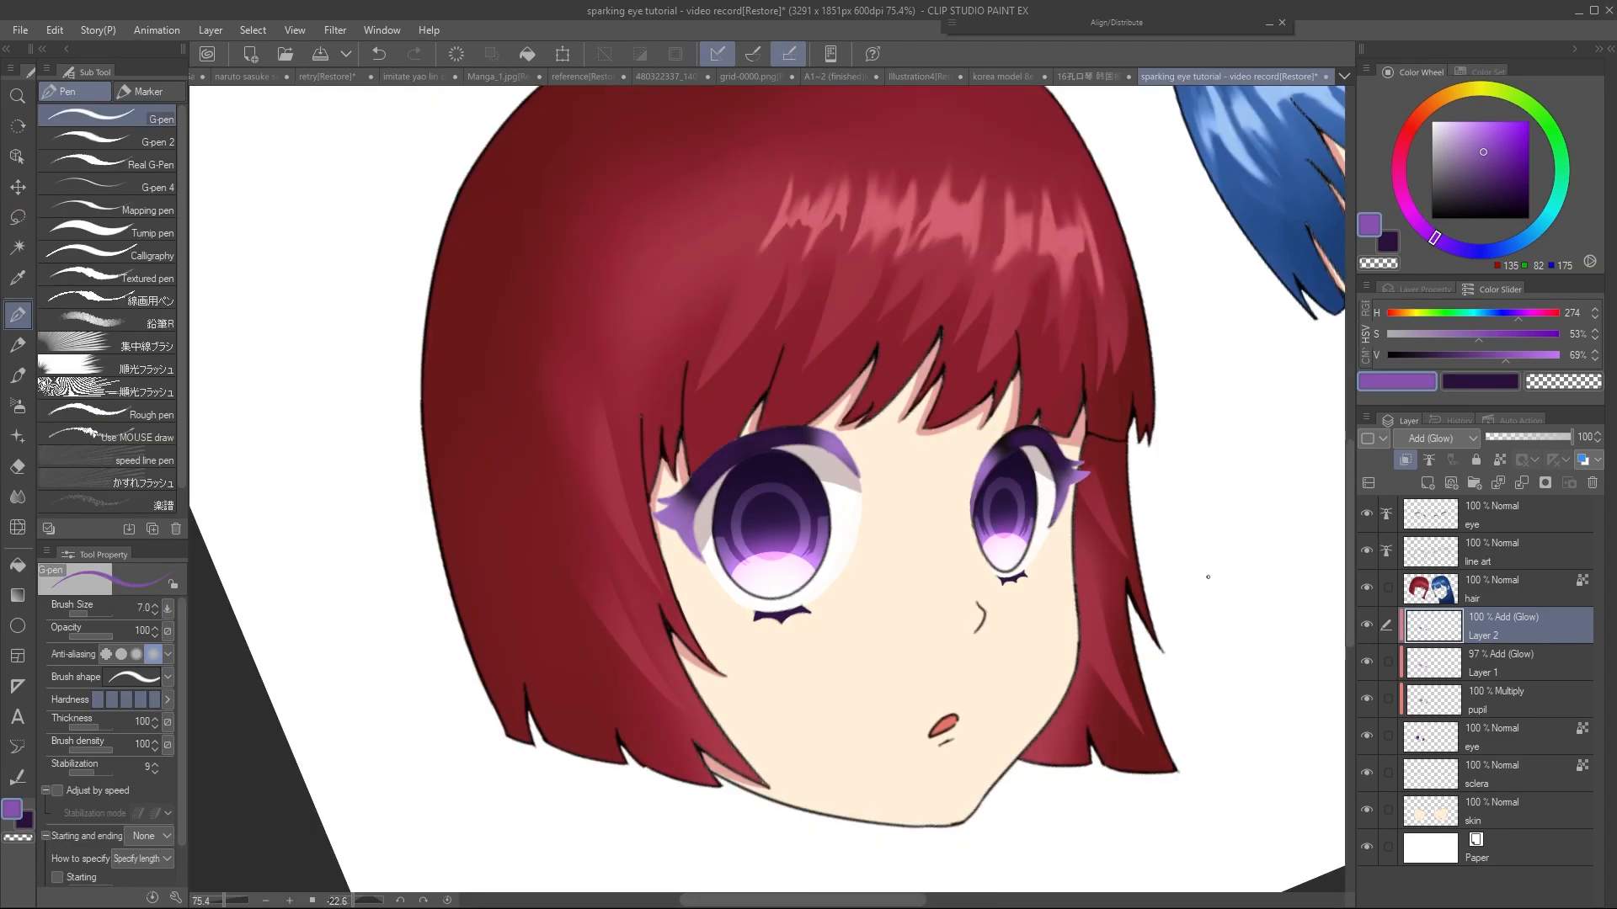
{"action": "left_click", "coordinate": [1545, 483]}
{"action": "key", "text": "b"}
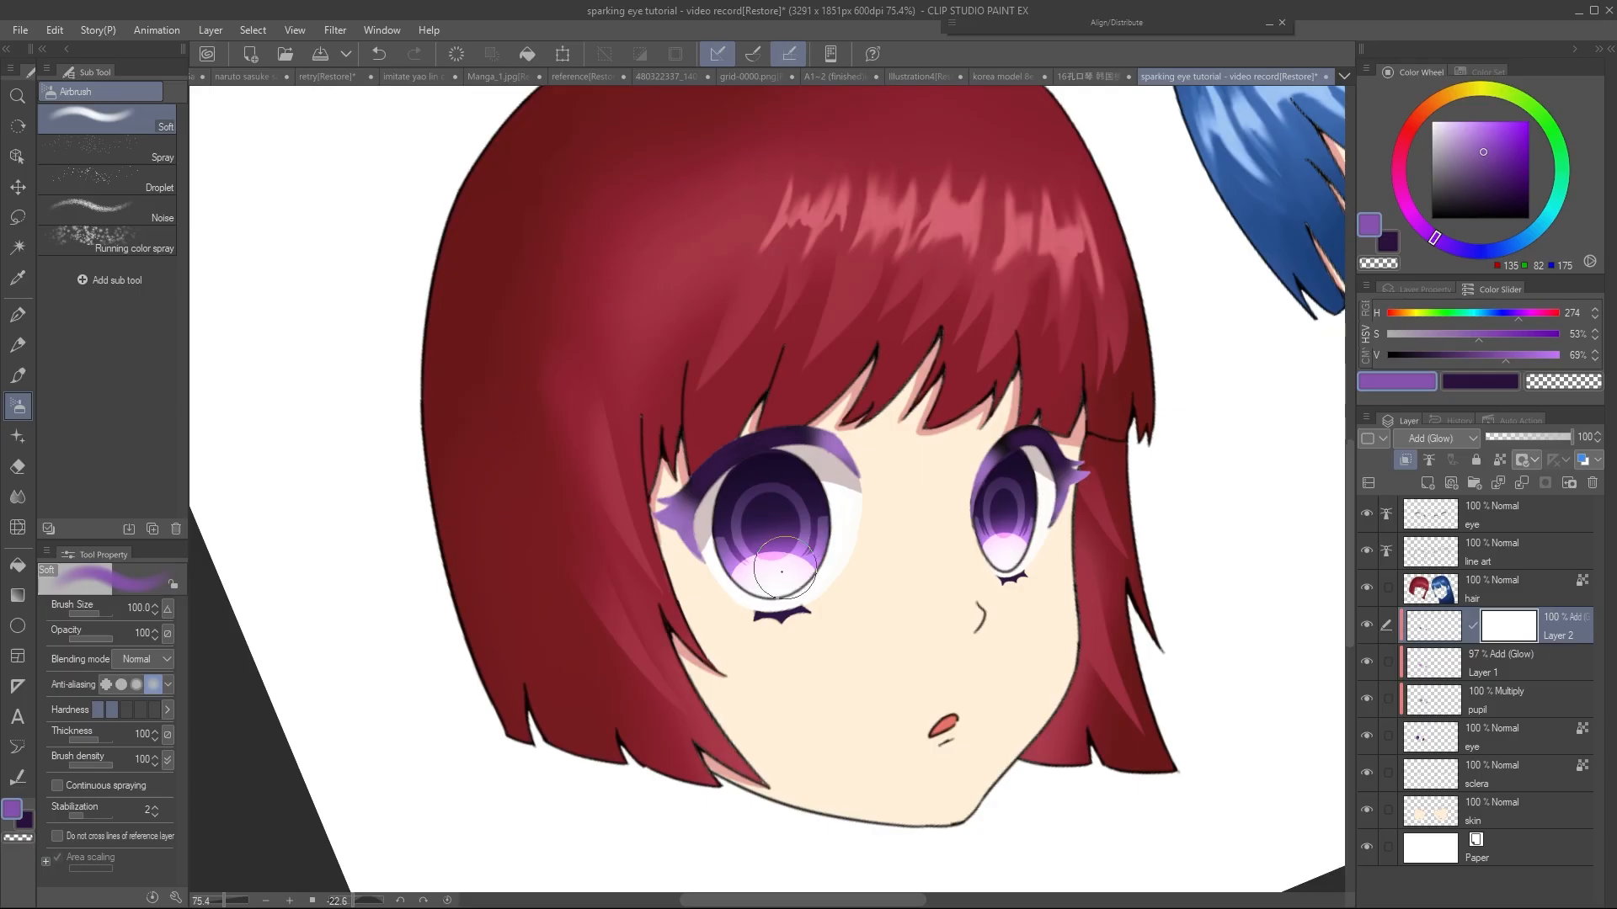
Fade the lower highlights of both irises on the mask with the Soft eraser at size 60
{"action": "key", "text": "e"}
{"action": "scroll", "coordinate": [768, 586], "scroll_direction": "up", "scroll_amount": 2}
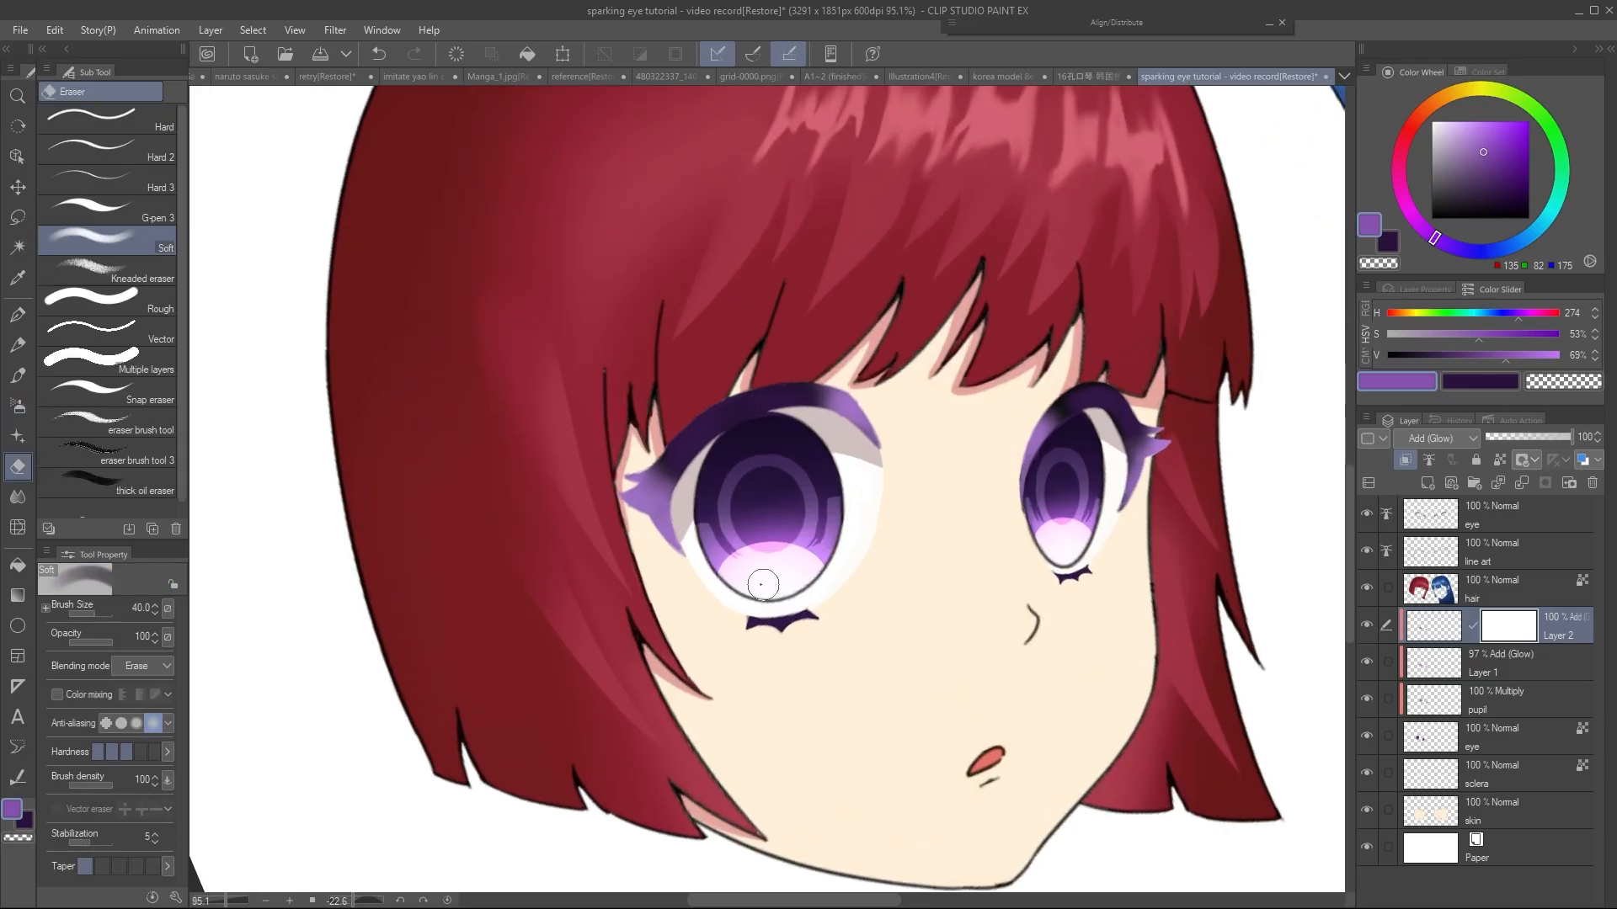
{"action": "key", "text": "bracketright"}
{"action": "key", "text": "bracketright"}
{"action": "key", "text": "bracketright"}
{"action": "key", "text": "bracketright"}
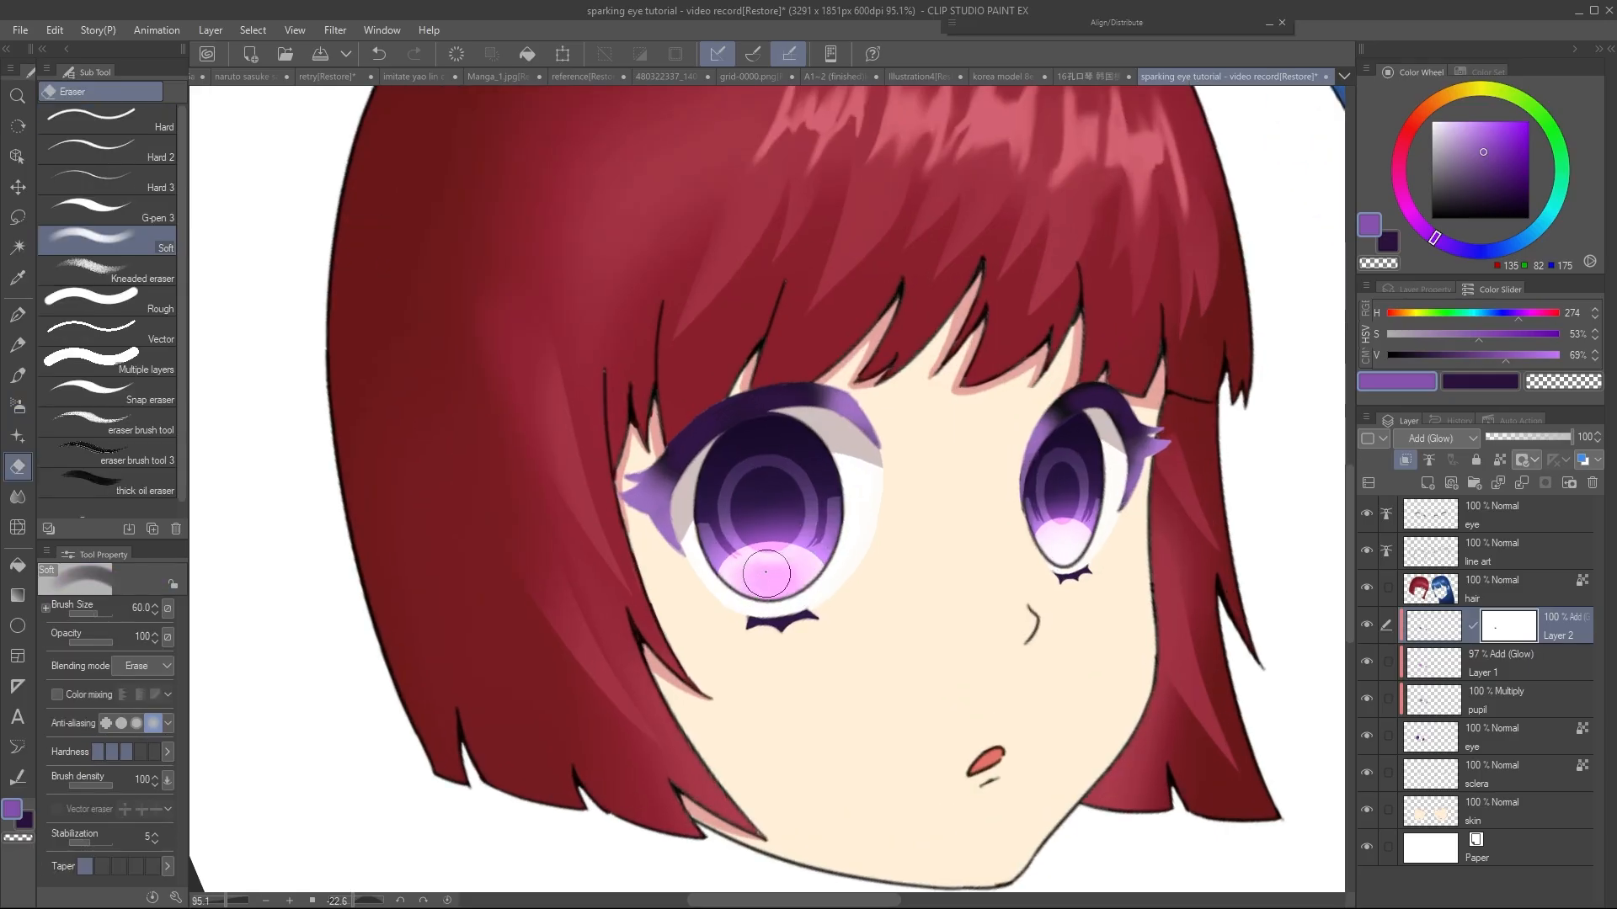
{"action": "scroll", "coordinate": [791, 581], "scroll_direction": "right", "scroll_amount": 1}
{"action": "scroll", "coordinate": [1173, 542], "scroll_direction": "down", "scroll_amount": 1}
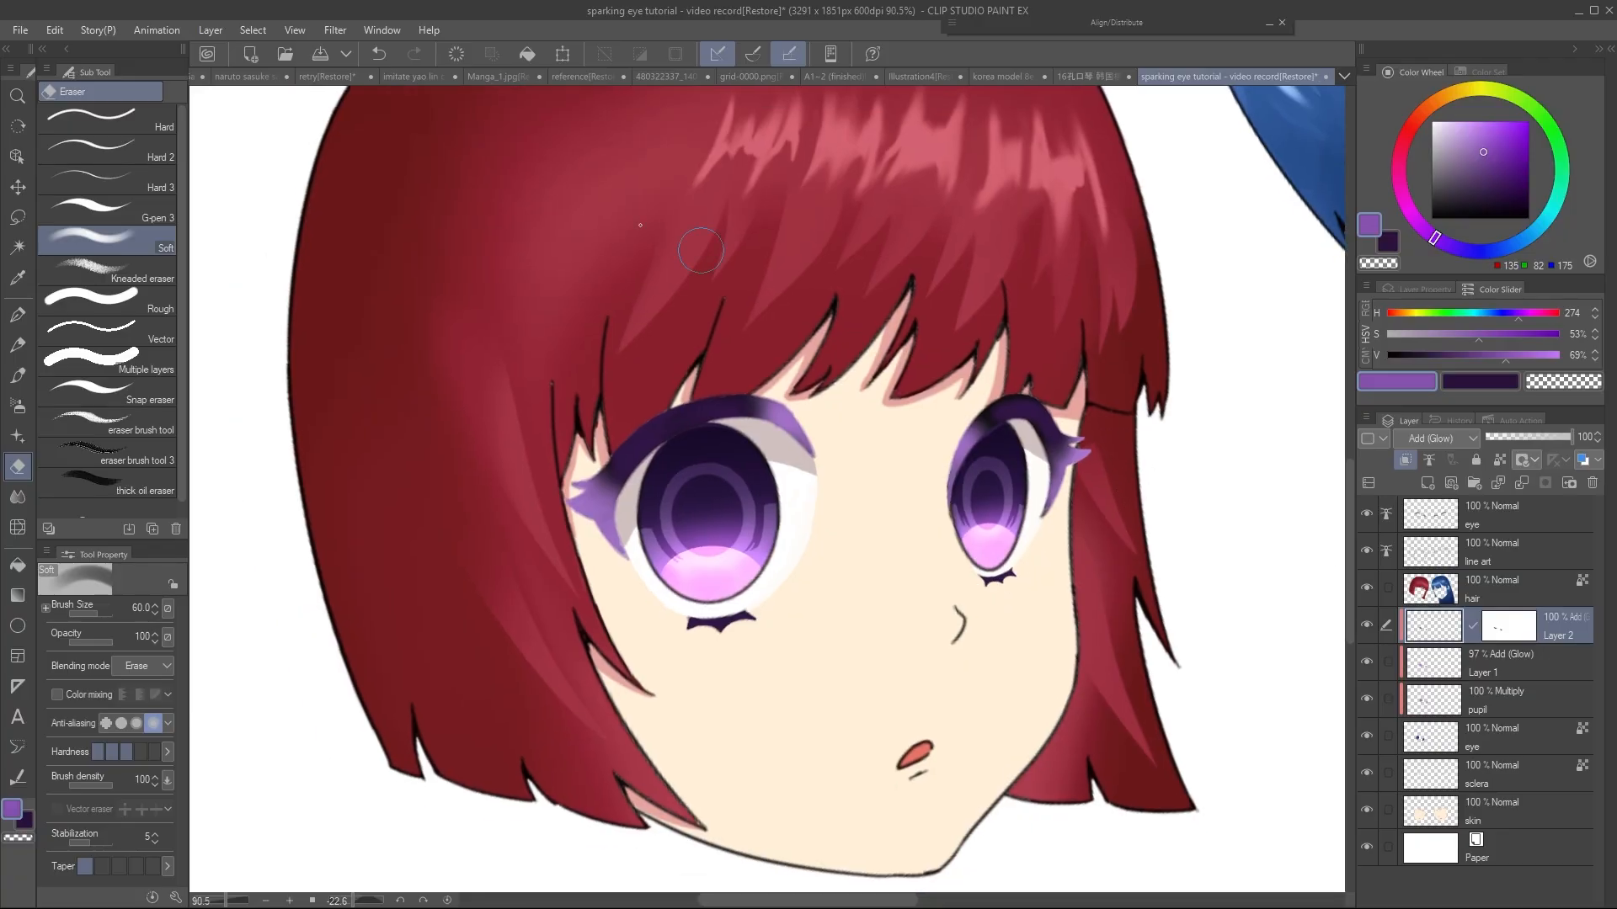
Apply a Motion blur in both directions with Smooth mode to the elliptical highlight layer
{"action": "left_click", "coordinate": [336, 32]}
{"action": "mouse_move", "coordinate": [404, 101]}
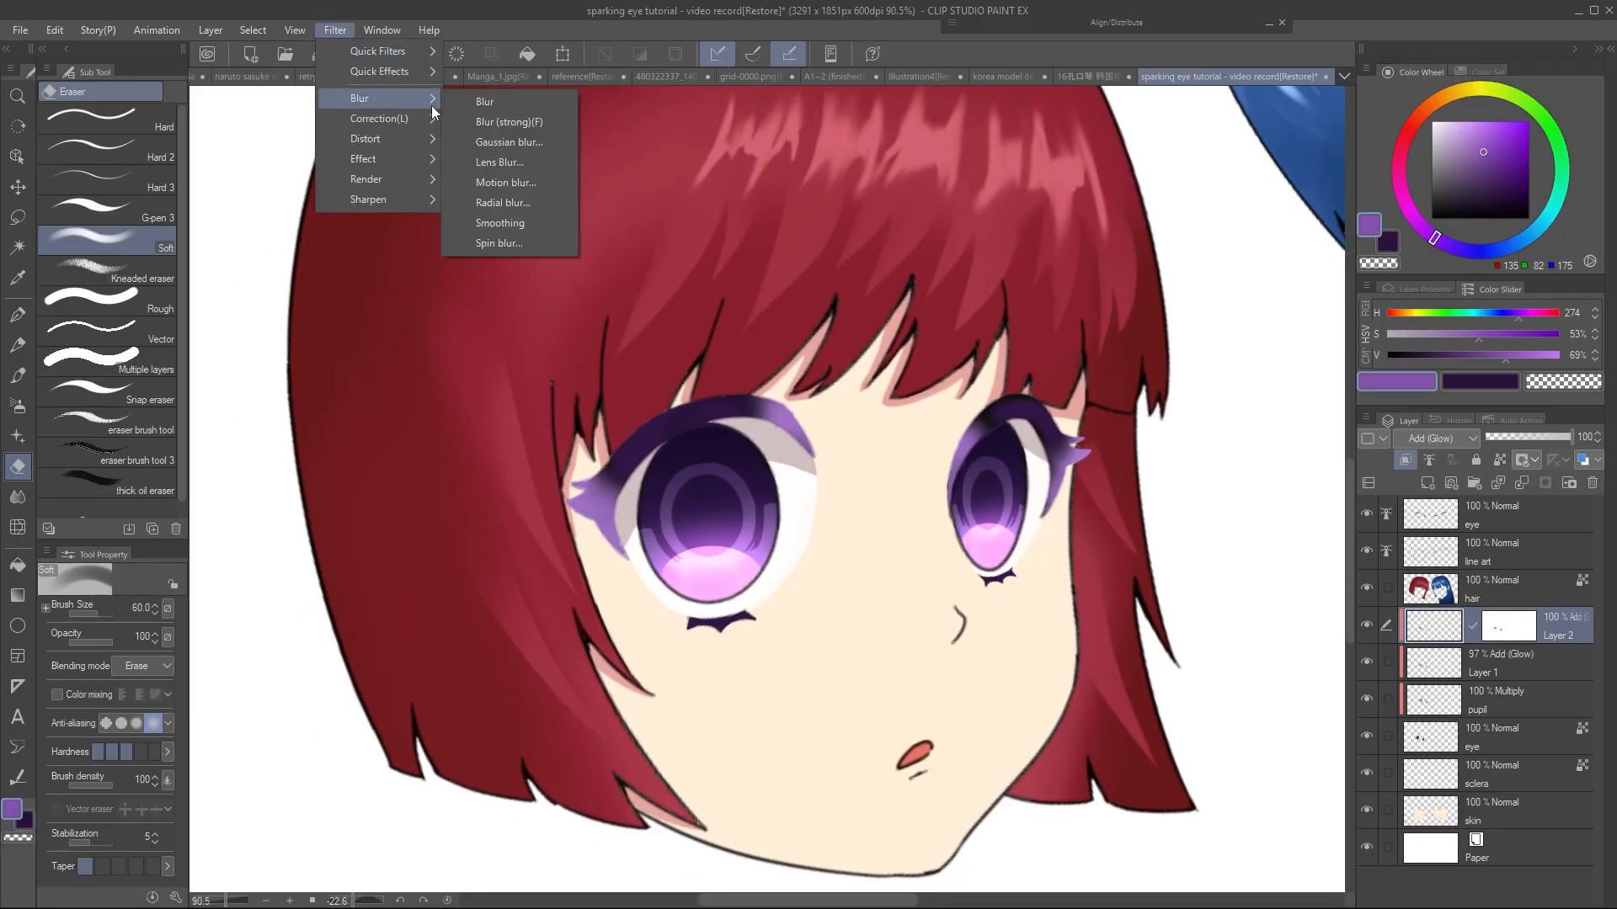
{"action": "left_click", "coordinate": [512, 183]}
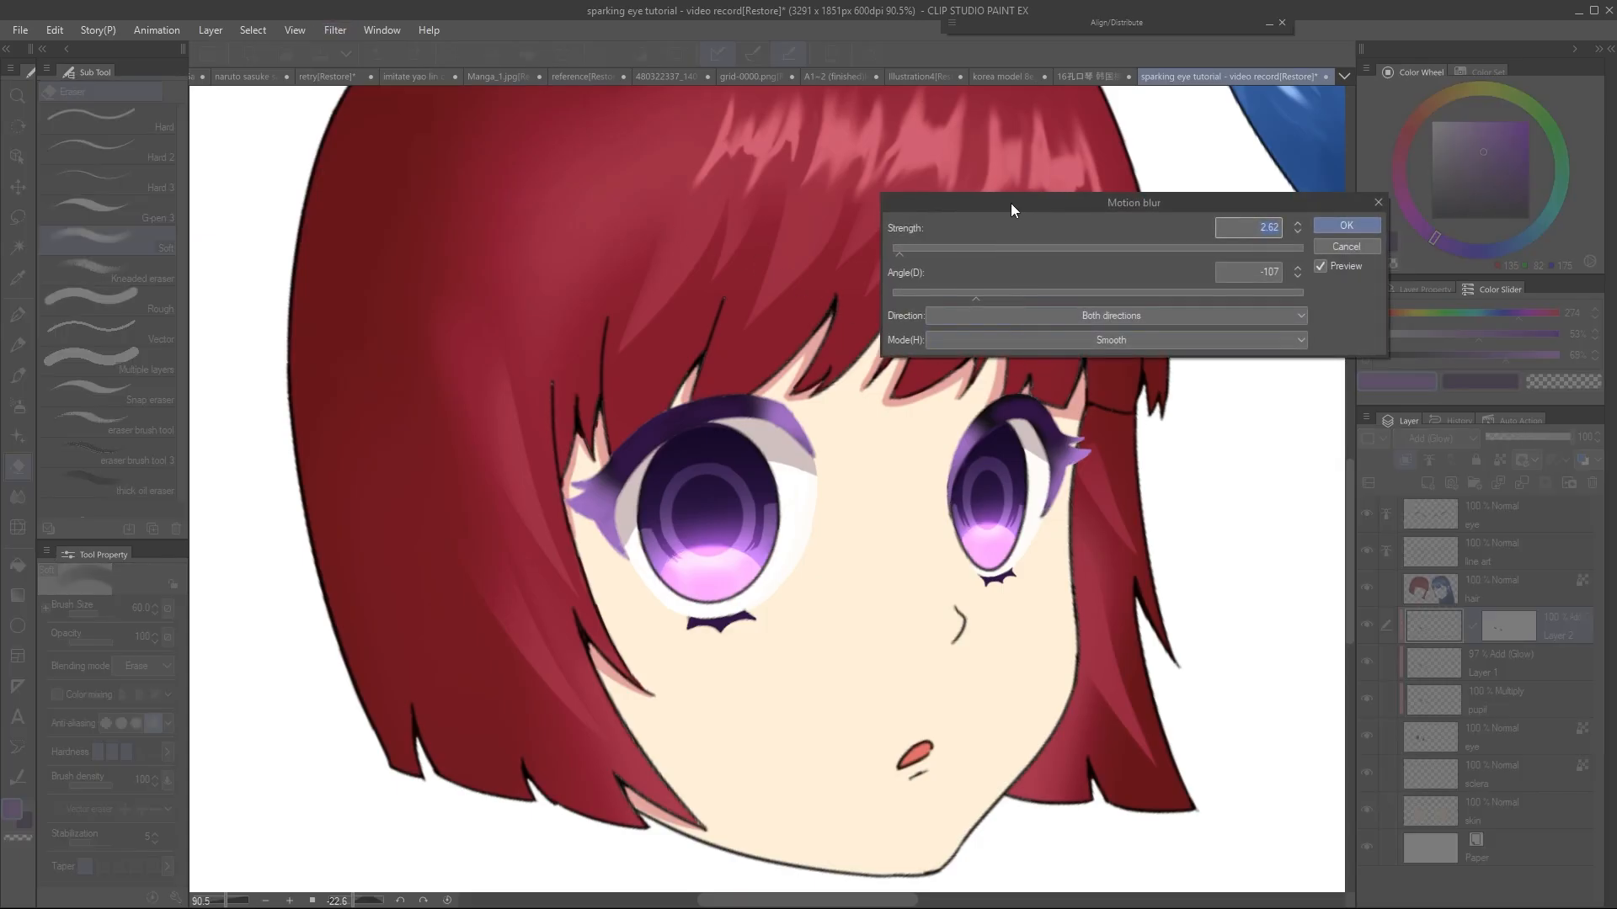
{"action": "left_click", "coordinate": [839, 234]}
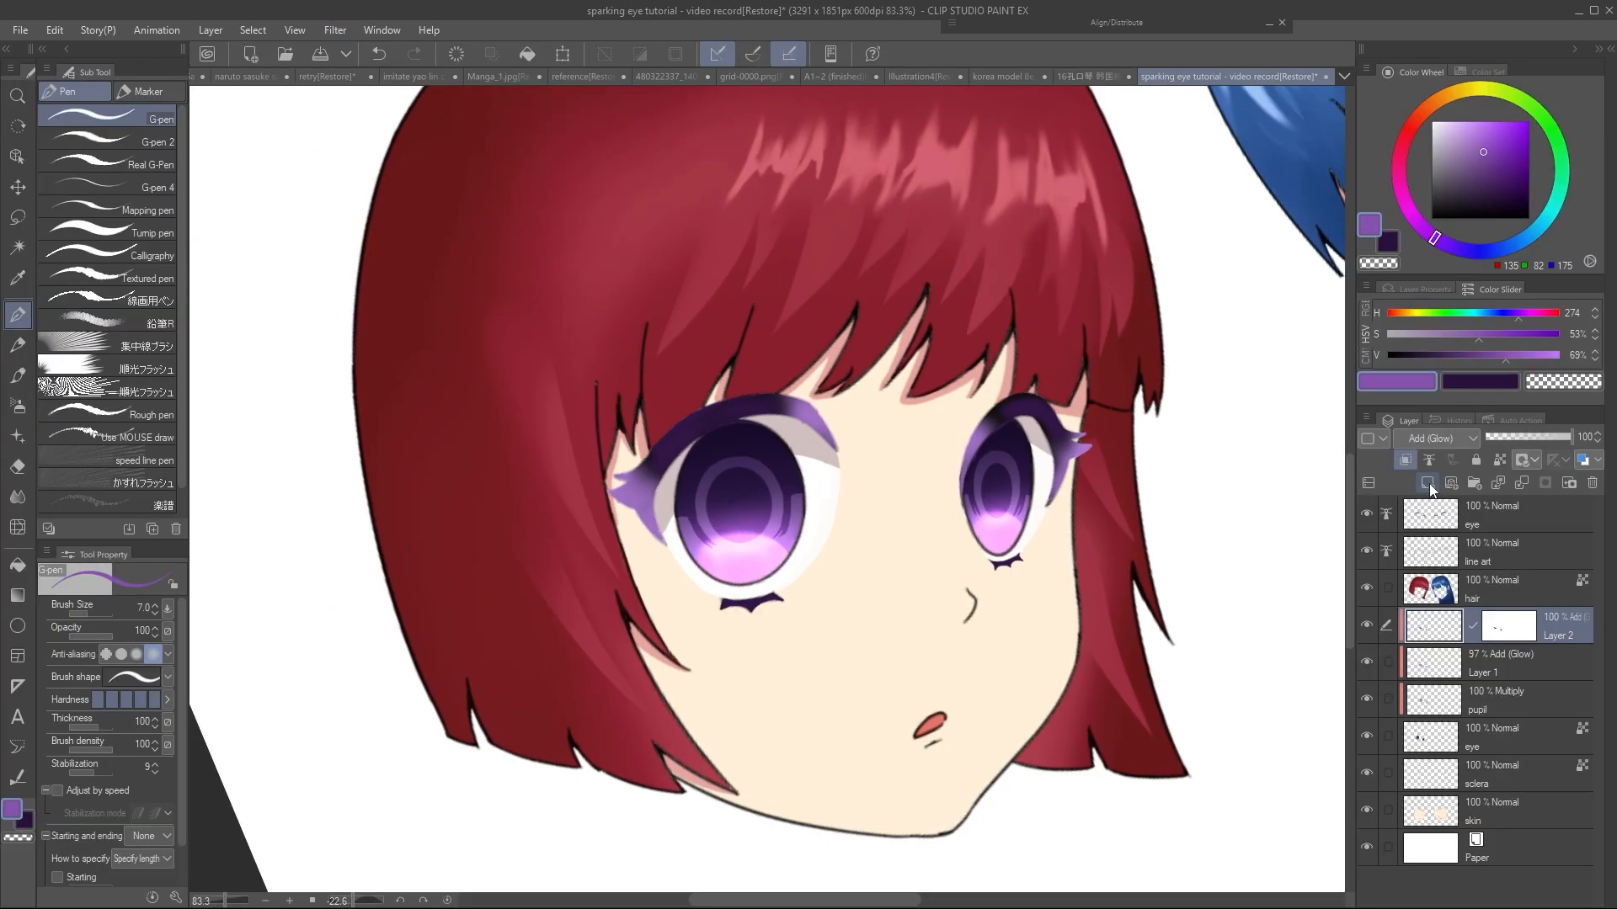
Add a clipped Overlay layer and airbrush blue over the upper and central areas of both irises
{"action": "left_click", "coordinate": [1429, 486]}
{"action": "left_click", "coordinate": [1408, 462]}
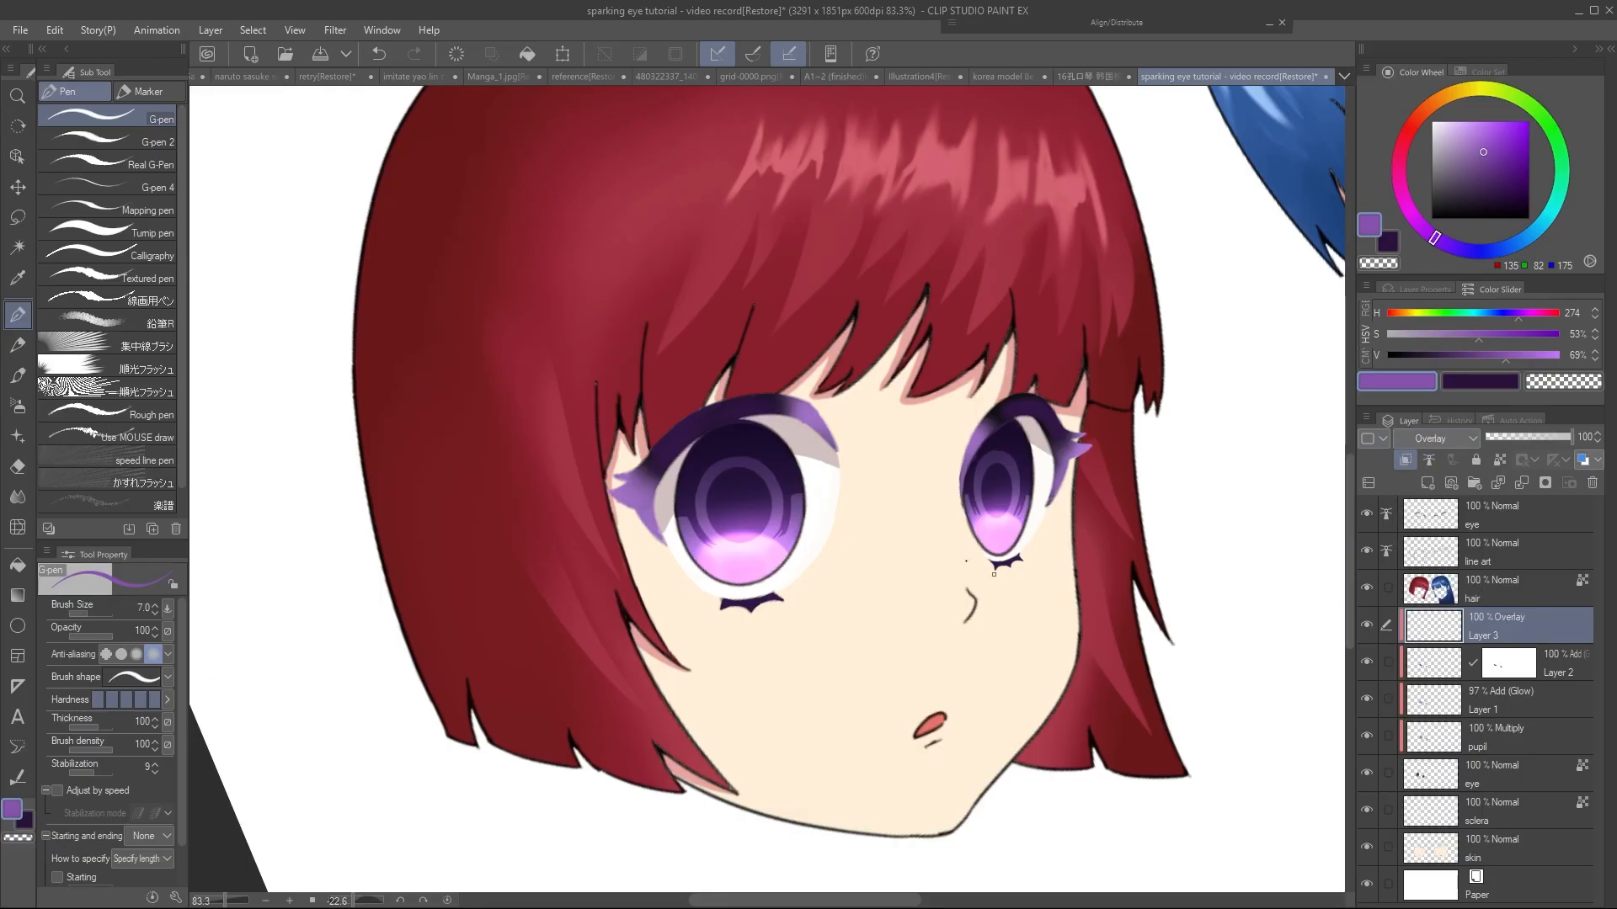
{"action": "key", "text": "b"}
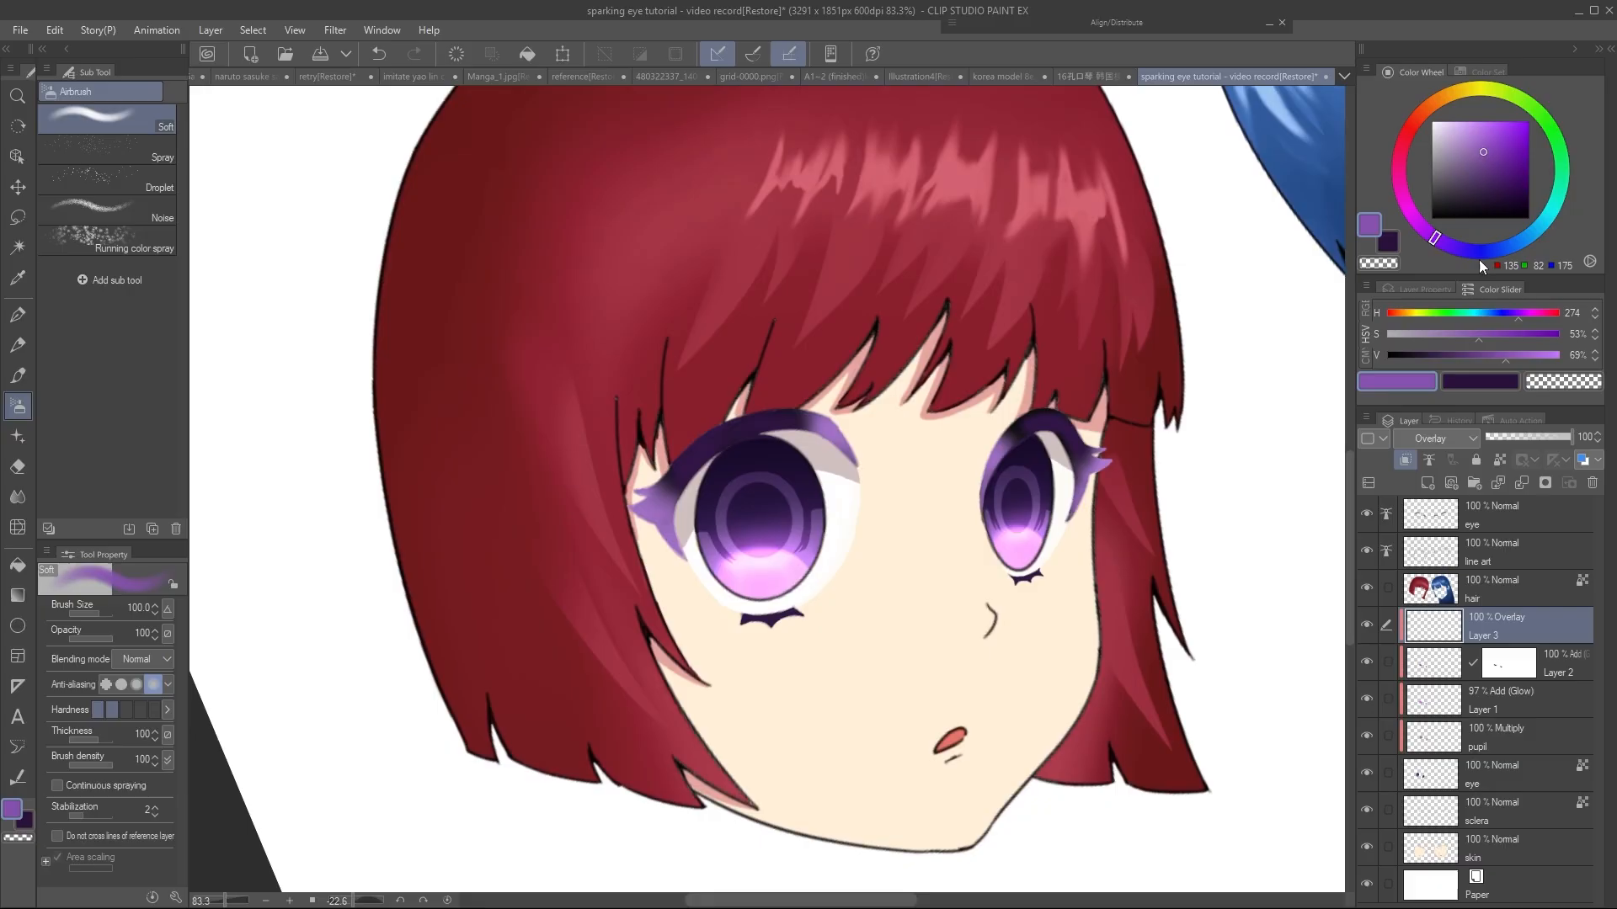
{"action": "key", "text": "ctrl+z"}
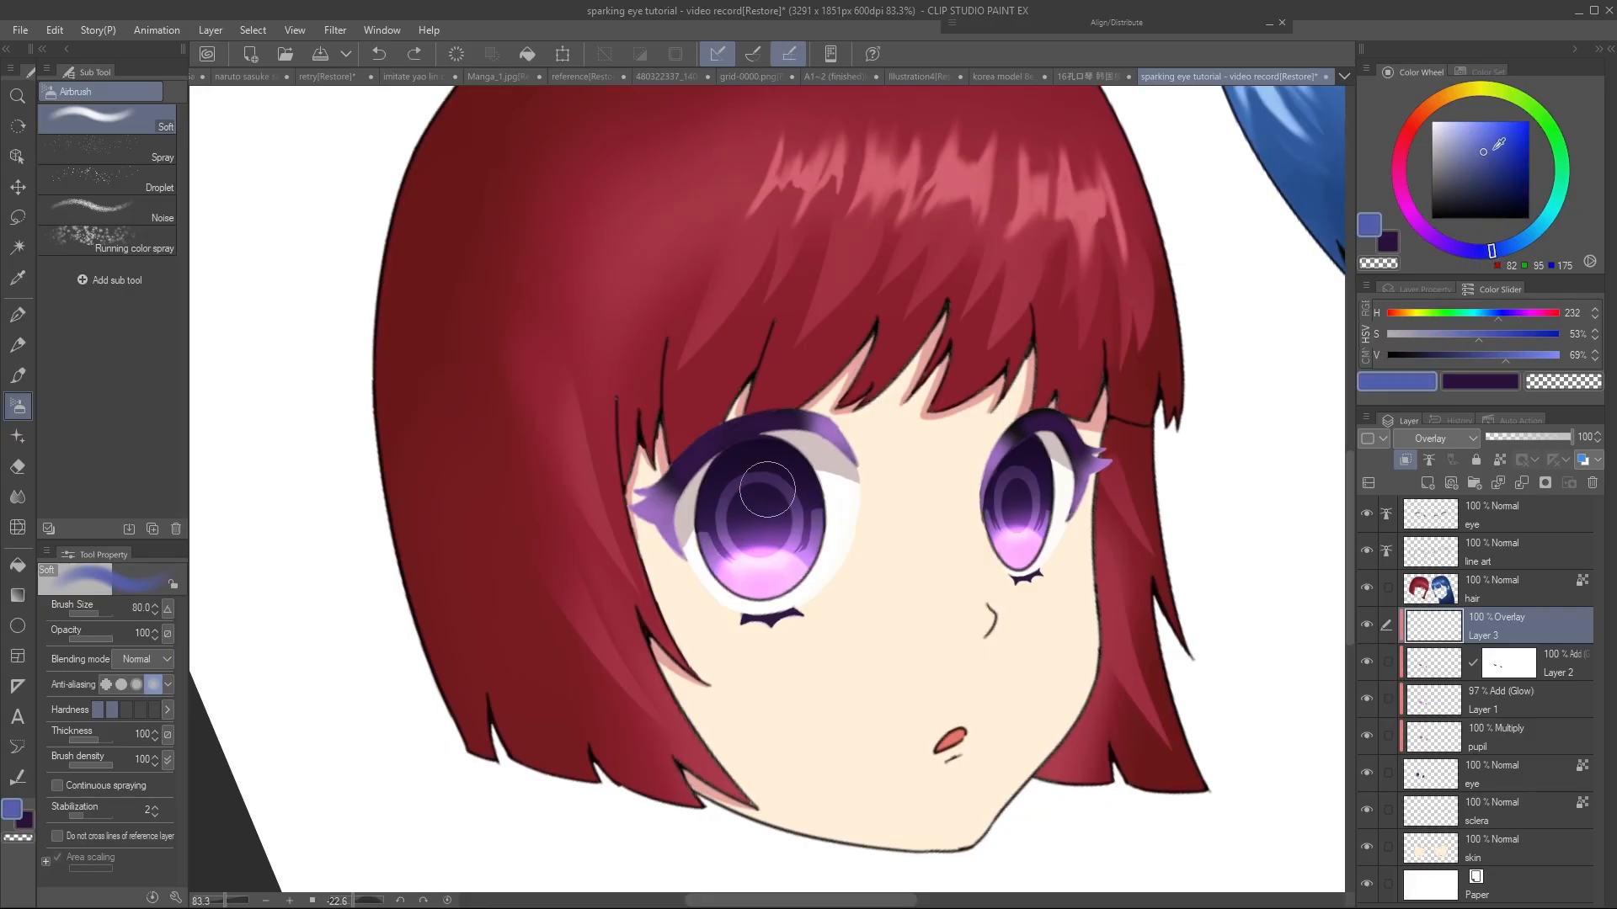
{"action": "left_click", "coordinate": [1491, 143]}
{"action": "key", "text": "["}
{"action": "left_click", "coordinate": [1506, 249]}
{"action": "mouse_move", "coordinate": [818, 511]}
{"action": "left_mouse_down"}
{"action": "mouse_move", "coordinate": [836, 510]}
{"action": "mouse_move", "coordinate": [782, 533]}
{"action": "left_mouse_up"}
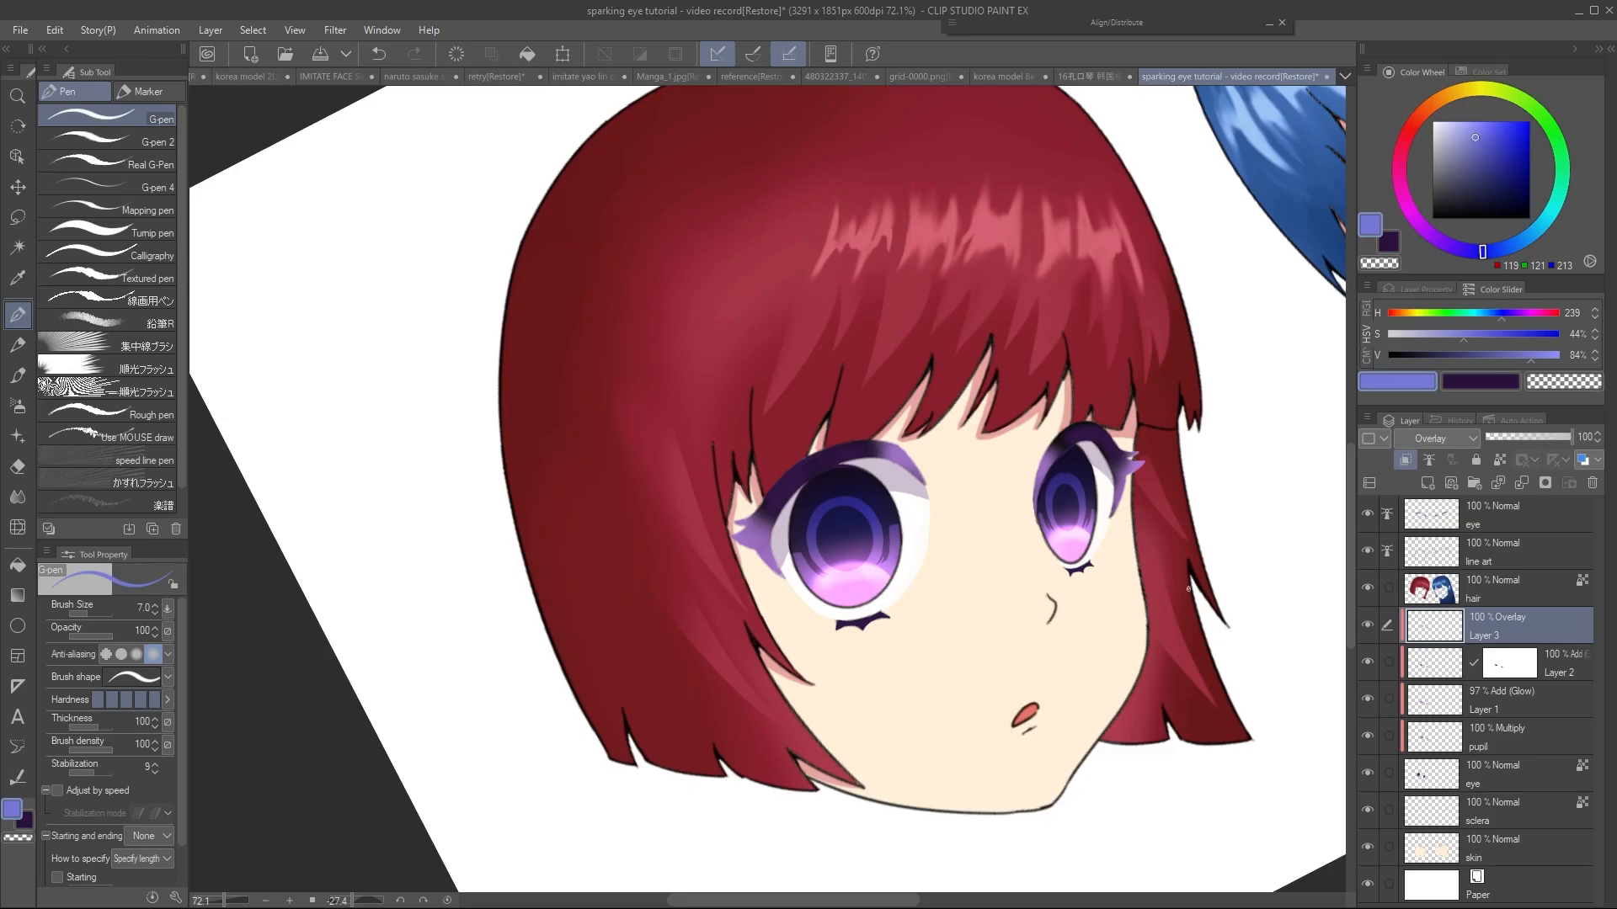
Create a new layer above the Overlay layer and set its blending mode to Add
{"action": "left_click", "coordinate": [1449, 485]}
{"action": "left_click", "coordinate": [1434, 439]}
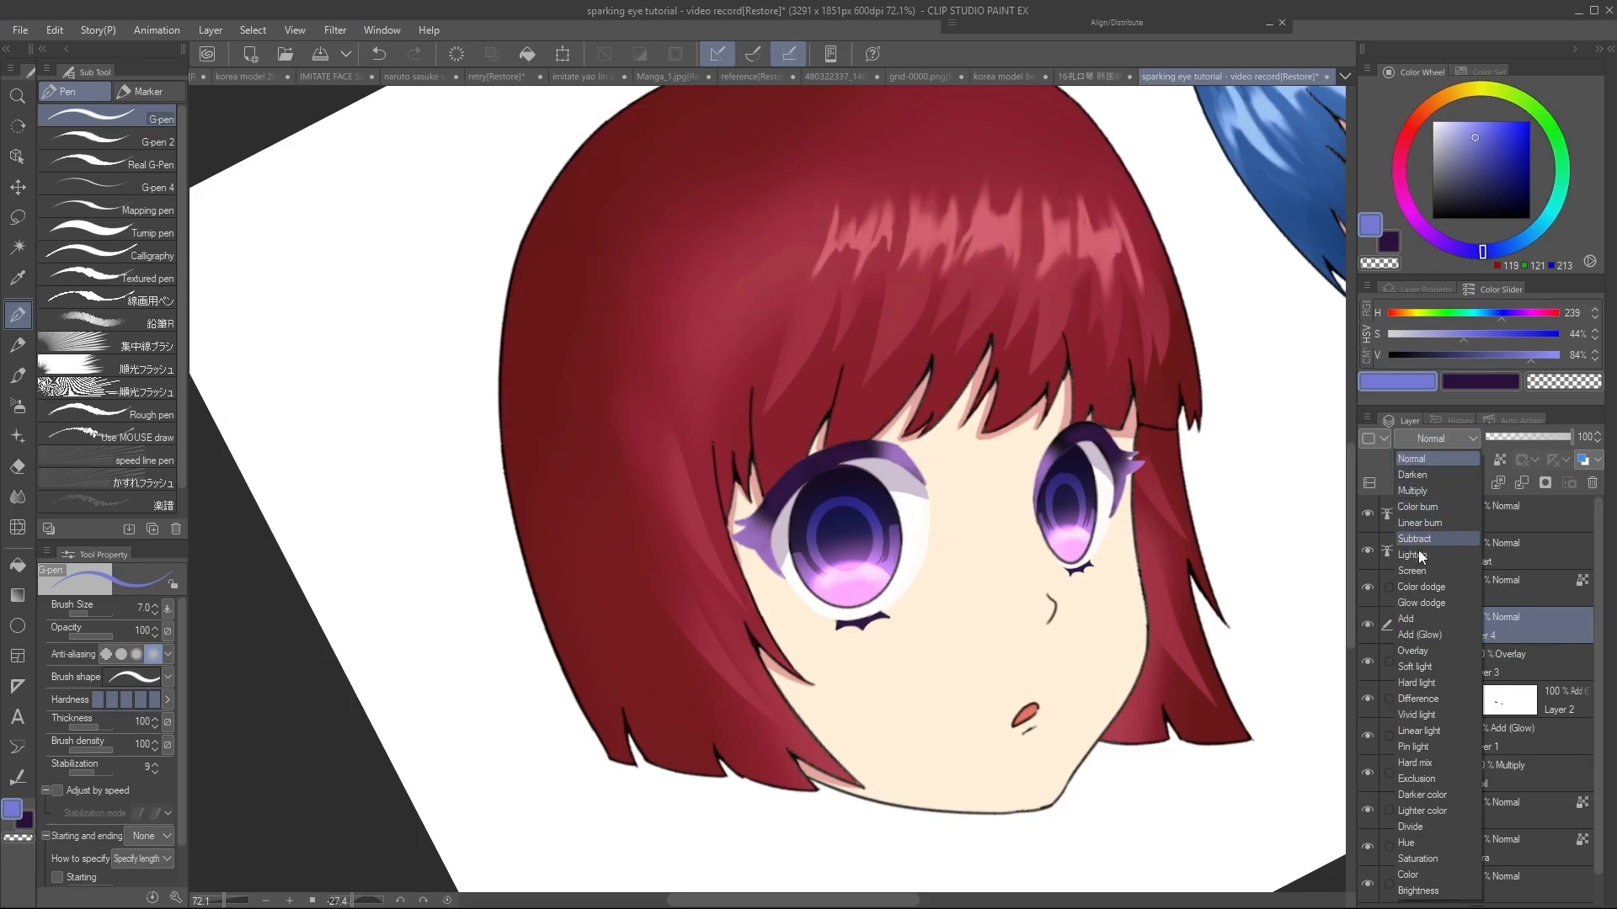
{"action": "left_click", "coordinate": [1421, 621]}
{"action": "left_click_drag", "start_coordinate": [1051, 511], "coordinate": [1033, 515]}
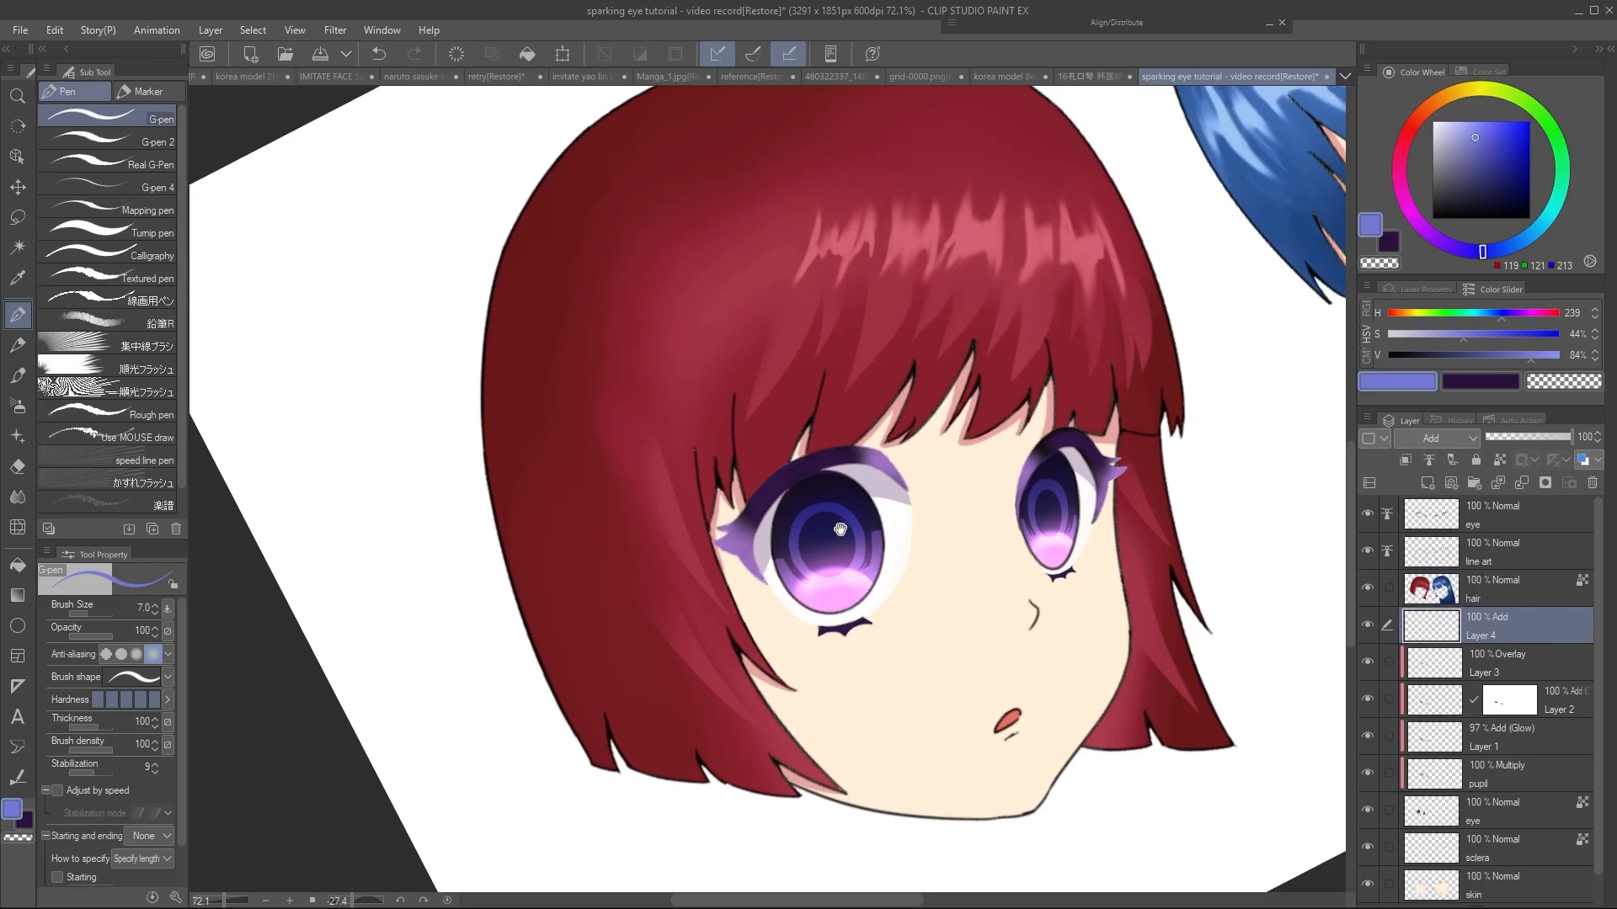
Draw a light-blue sparkle in the left-hand iris and carve its edges with a small hard eraser
{"action": "mouse_move", "coordinate": [850, 533]}
{"action": "left_mouse_down"}
{"action": "mouse_move", "coordinate": [895, 539]}
{"action": "mouse_move", "coordinate": [879, 541]}
{"action": "left_mouse_up"}
{"action": "mouse_move", "coordinate": [878, 466]}
{"action": "left_mouse_down"}
{"action": "mouse_move", "coordinate": [906, 497]}
{"action": "mouse_move", "coordinate": [918, 488]}
{"action": "left_mouse_up"}
{"action": "mouse_move", "coordinate": [844, 509]}
{"action": "left_mouse_down"}
{"action": "mouse_move", "coordinate": [894, 517]}
{"action": "mouse_move", "coordinate": [888, 529]}
{"action": "mouse_move", "coordinate": [861, 497]}
{"action": "left_mouse_up"}
{"action": "key", "text": "e"}
{"action": "key", "text": "bracketleft"}
{"action": "key", "text": "bracketleft"}
{"action": "key", "text": "bracketleft"}
{"action": "key", "text": "bracketleft"}
{"action": "key", "text": "bracketleft"}
{"action": "key", "text": "bracketleft"}
{"action": "key", "text": "bracketleft"}
{"action": "key", "text": "bracketleft"}
{"action": "key", "text": "bracketleft"}
{"action": "key", "text": "bracketleft"}
{"action": "mouse_move", "coordinate": [904, 508]}
{"action": "left_mouse_down"}
{"action": "mouse_move", "coordinate": [908, 463]}
{"action": "mouse_move", "coordinate": [944, 448]}
{"action": "left_mouse_up"}
Draw more four-pointed light-blue sparkles around the pupil of the left-hand iris and sharpen their points with the eraser
{"action": "key", "text": "p"}
{"action": "left_click_drag", "start_coordinate": [828, 398], "coordinate": [870, 433]}
{"action": "mouse_move", "coordinate": [827, 399]}
{"action": "left_mouse_down"}
{"action": "mouse_move", "coordinate": [820, 446]}
{"action": "mouse_move", "coordinate": [900, 459]}
{"action": "left_mouse_up"}
{"action": "left_click_drag", "start_coordinate": [859, 431], "coordinate": [835, 470]}
{"action": "mouse_move", "coordinate": [859, 431]}
{"action": "left_mouse_down"}
{"action": "mouse_move", "coordinate": [891, 469]}
{"action": "mouse_move", "coordinate": [877, 497]}
{"action": "left_mouse_up"}
{"action": "left_click_drag", "start_coordinate": [822, 470], "coordinate": [876, 508]}
{"action": "mouse_move", "coordinate": [905, 461]}
{"action": "left_mouse_down"}
{"action": "mouse_move", "coordinate": [876, 508]}
{"action": "mouse_move", "coordinate": [872, 460]}
{"action": "mouse_move", "coordinate": [821, 472]}
{"action": "mouse_move", "coordinate": [961, 482]}
{"action": "mouse_move", "coordinate": [949, 502]}
{"action": "left_mouse_up"}
{"action": "key", "text": "e"}
{"action": "key", "text": "p"}
{"action": "key", "text": "e"}
{"action": "mouse_move", "coordinate": [926, 490]}
{"action": "left_mouse_down"}
{"action": "mouse_move", "coordinate": [952, 510]}
{"action": "mouse_move", "coordinate": [943, 484]}
{"action": "left_mouse_up"}
{"action": "key", "text": "p"}
{"action": "key", "text": "e"}
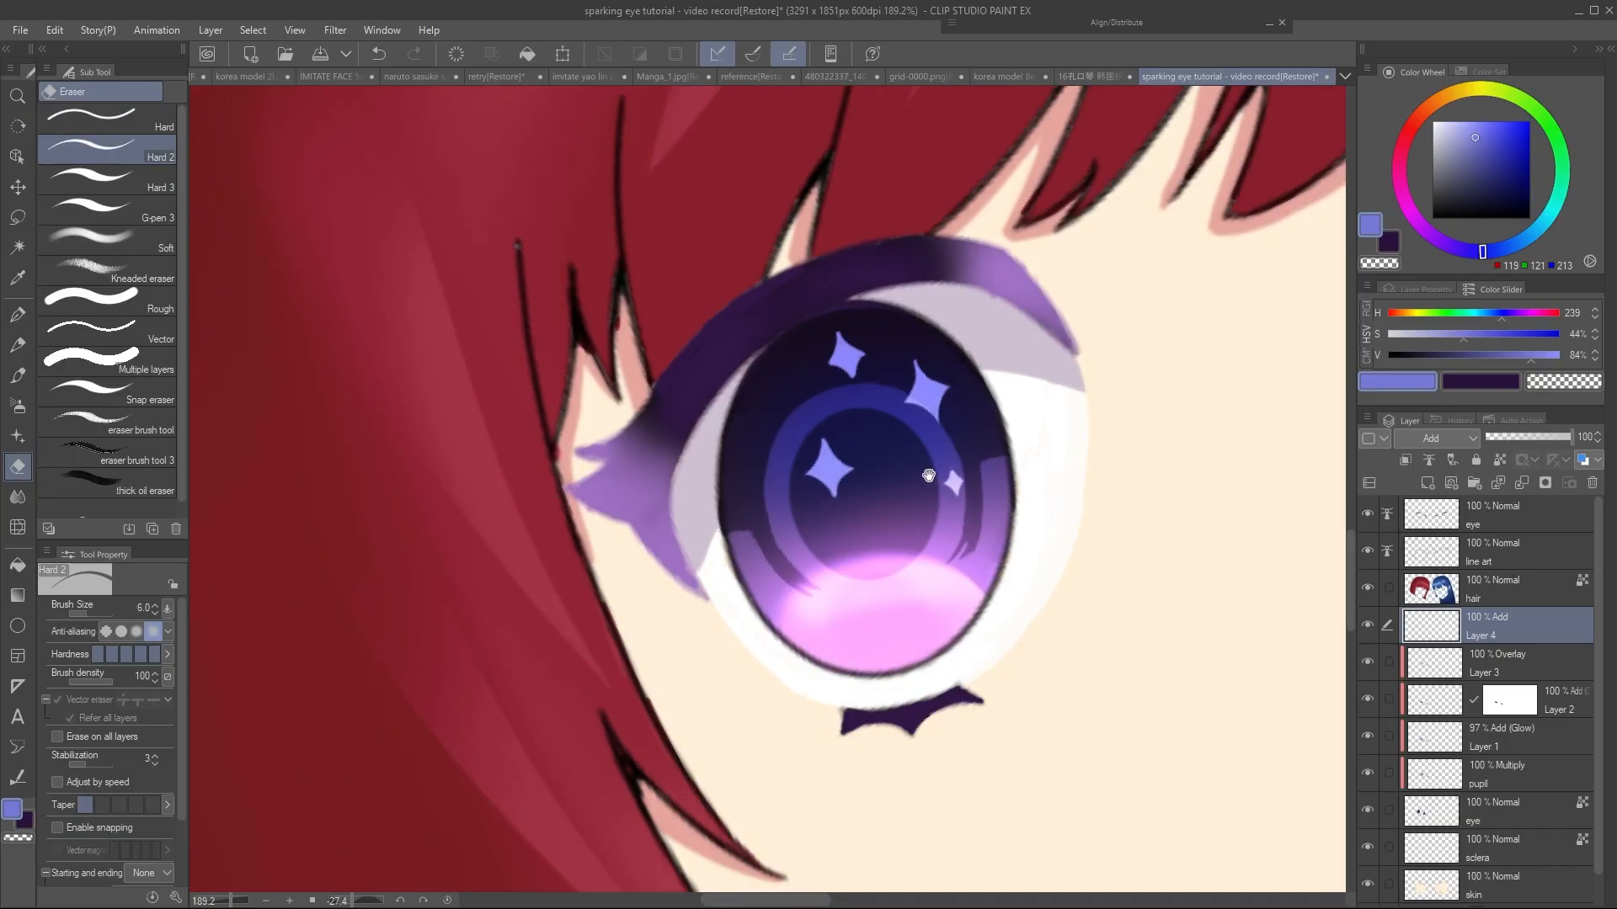
Draw a small light-blue sparkle at the outer edge of the left-hand iris and start a tiny one above it
{"action": "left_click_drag", "start_coordinate": [757, 497], "coordinate": [779, 497]}
{"action": "key", "text": "p"}
{"action": "left_click_drag", "start_coordinate": [825, 481], "coordinate": [834, 527]}
{"action": "left_click_drag", "start_coordinate": [811, 522], "coordinate": [833, 522]}
{"action": "mouse_move", "coordinate": [823, 481]}
{"action": "left_mouse_down"}
{"action": "mouse_move", "coordinate": [827, 522]}
{"action": "mouse_move", "coordinate": [855, 472]}
{"action": "left_mouse_up"}
{"action": "key", "text": "e"}
{"action": "key", "text": "p"}
{"action": "left_click_drag", "start_coordinate": [842, 440], "coordinate": [869, 455]}
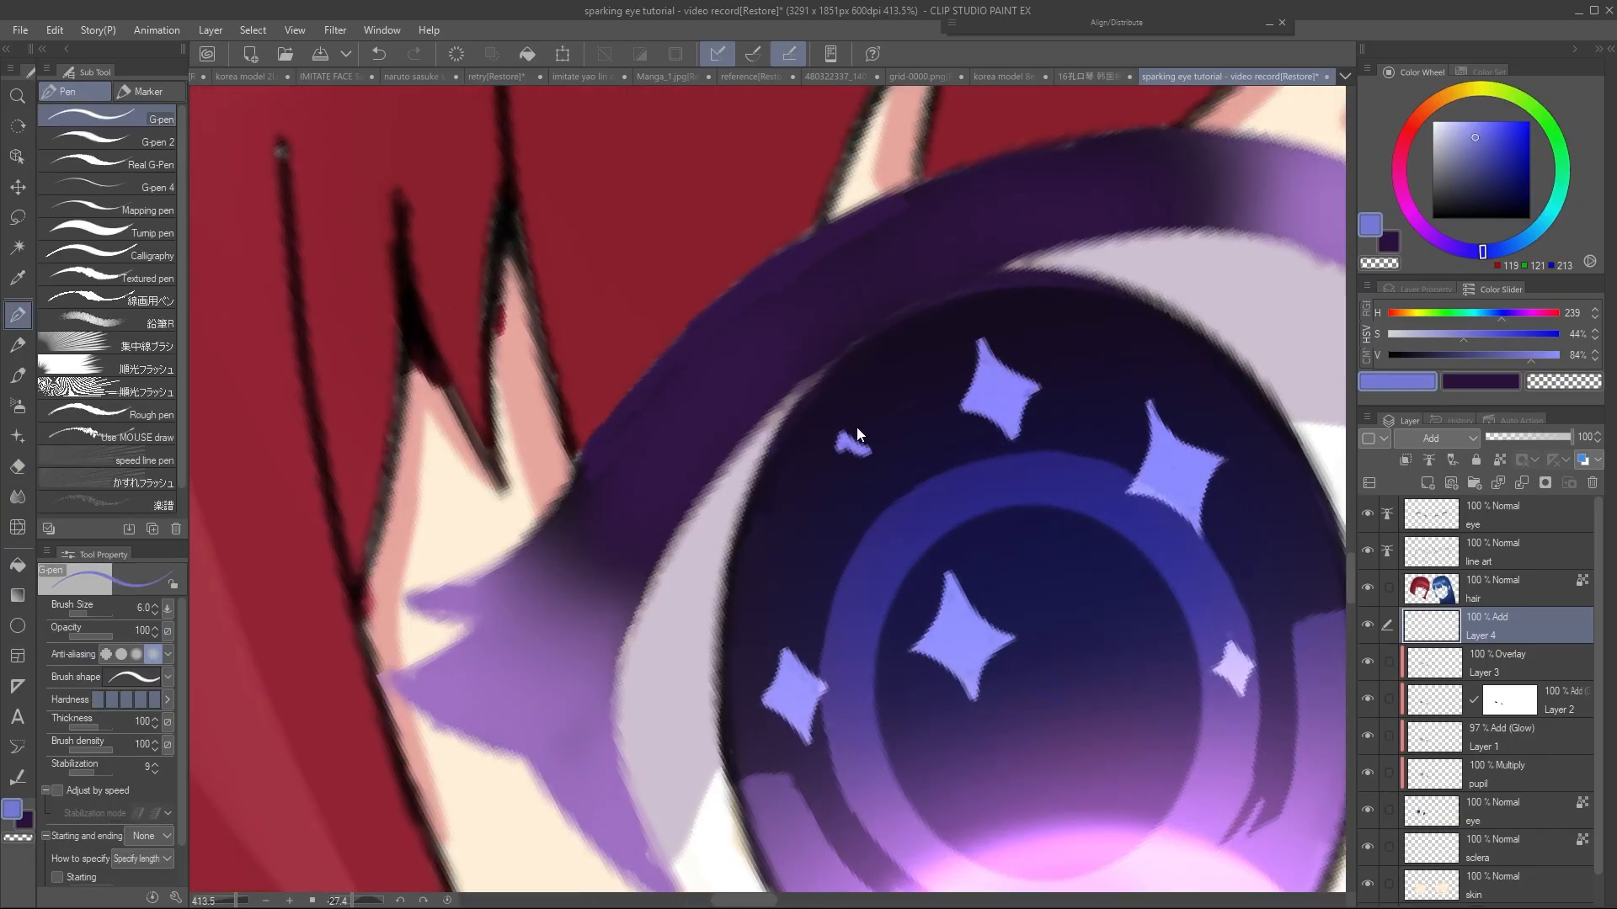
Draw and fill a larger four-pointed sparkle in near-white (RGB 250, 242, 255) among the blue ones
{"action": "scroll", "coordinate": [842, 412], "scroll_direction": "down", "scroll_amount": 3}
{"action": "key", "text": "x"}
{"action": "left_click_drag", "start_coordinate": [1450, 133], "coordinate": [1436, 122]}
{"action": "left_click_drag", "start_coordinate": [857, 477], "coordinate": [857, 515]}
{"action": "key", "text": "ctrl+z"}
{"action": "scroll", "coordinate": [849, 495], "scroll_direction": "up", "scroll_amount": 1}
{"action": "mouse_move", "coordinate": [819, 452]}
{"action": "left_mouse_down"}
{"action": "mouse_move", "coordinate": [788, 515]}
{"action": "mouse_move", "coordinate": [869, 499]}
{"action": "mouse_move", "coordinate": [837, 567]}
{"action": "left_mouse_up"}
{"action": "left_click_drag", "start_coordinate": [869, 502], "coordinate": [836, 566]}
{"action": "scroll", "coordinate": [810, 511], "scroll_direction": "up", "scroll_amount": 1}
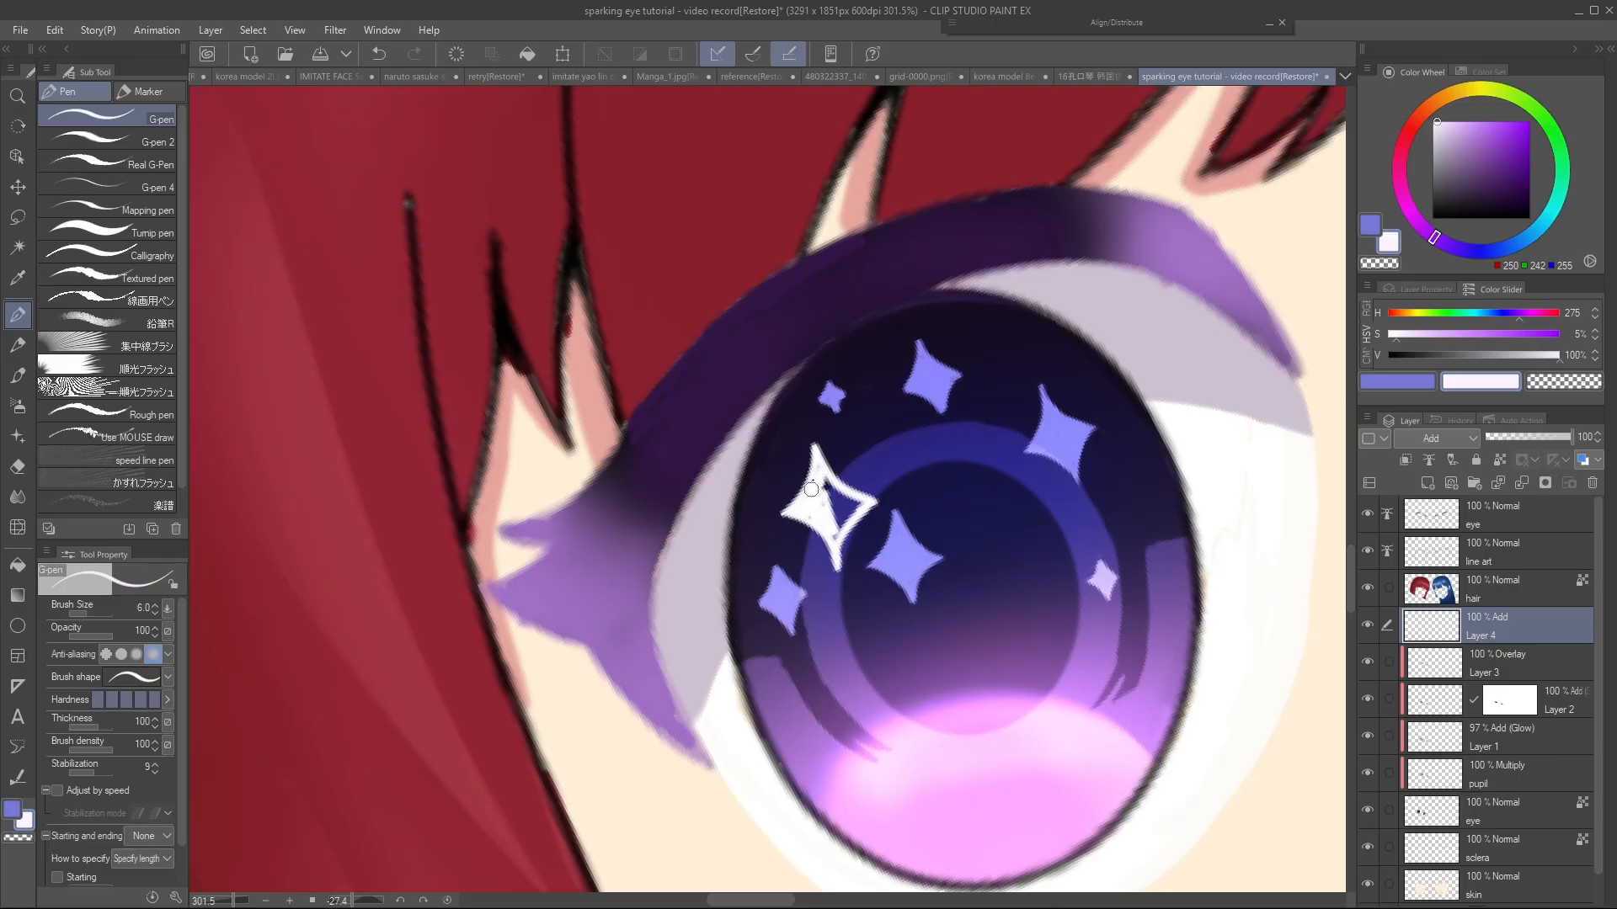
{"action": "left_click_drag", "start_coordinate": [855, 500], "coordinate": [868, 505]}
Refine the large white sparkle's shape with the pen and the Hard 2 eraser
{"action": "key", "text": "e"}
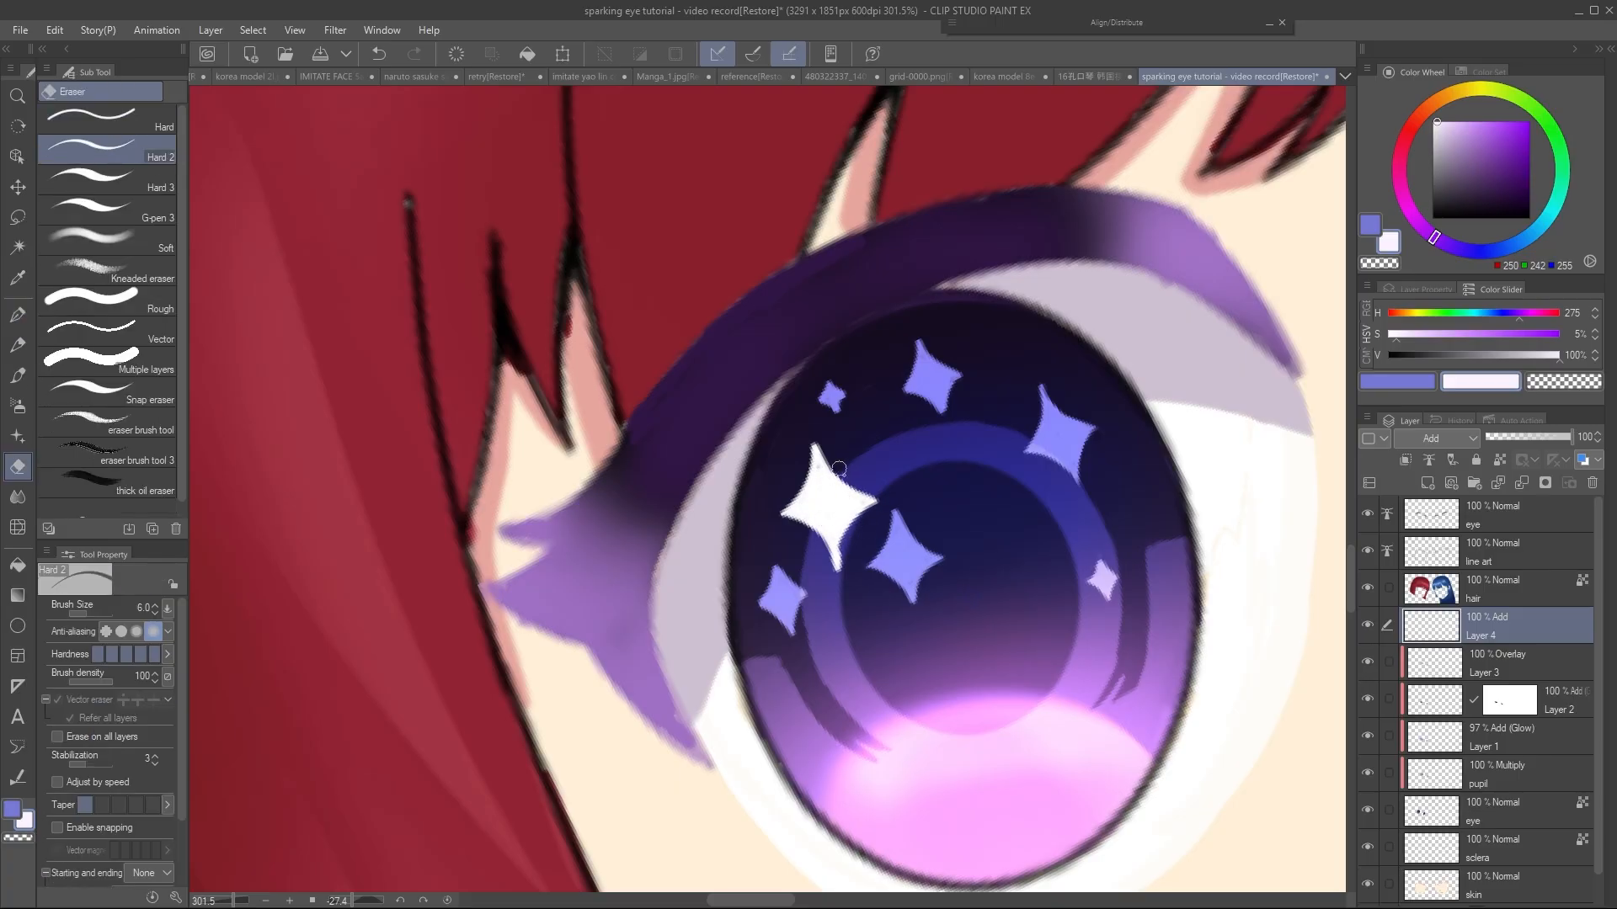
{"action": "key", "text": "p"}
{"action": "key", "text": "e"}
{"action": "scroll", "coordinate": [842, 492], "scroll_direction": "down", "scroll_amount": 4}
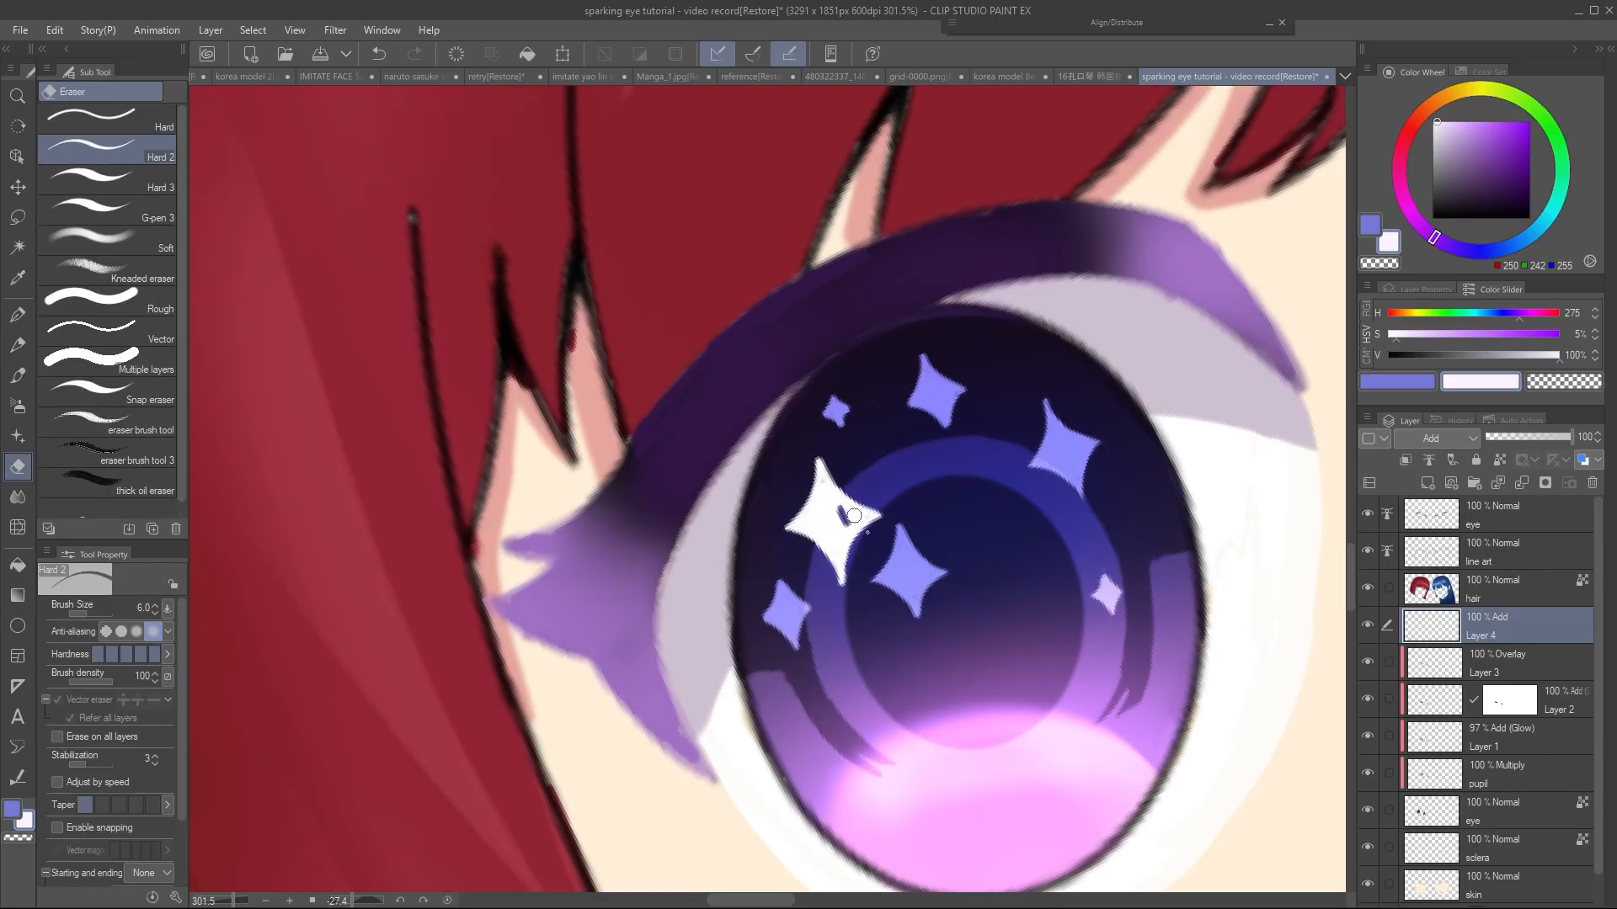
{"action": "scroll", "coordinate": [842, 492], "scroll_direction": "down", "scroll_amount": 2}
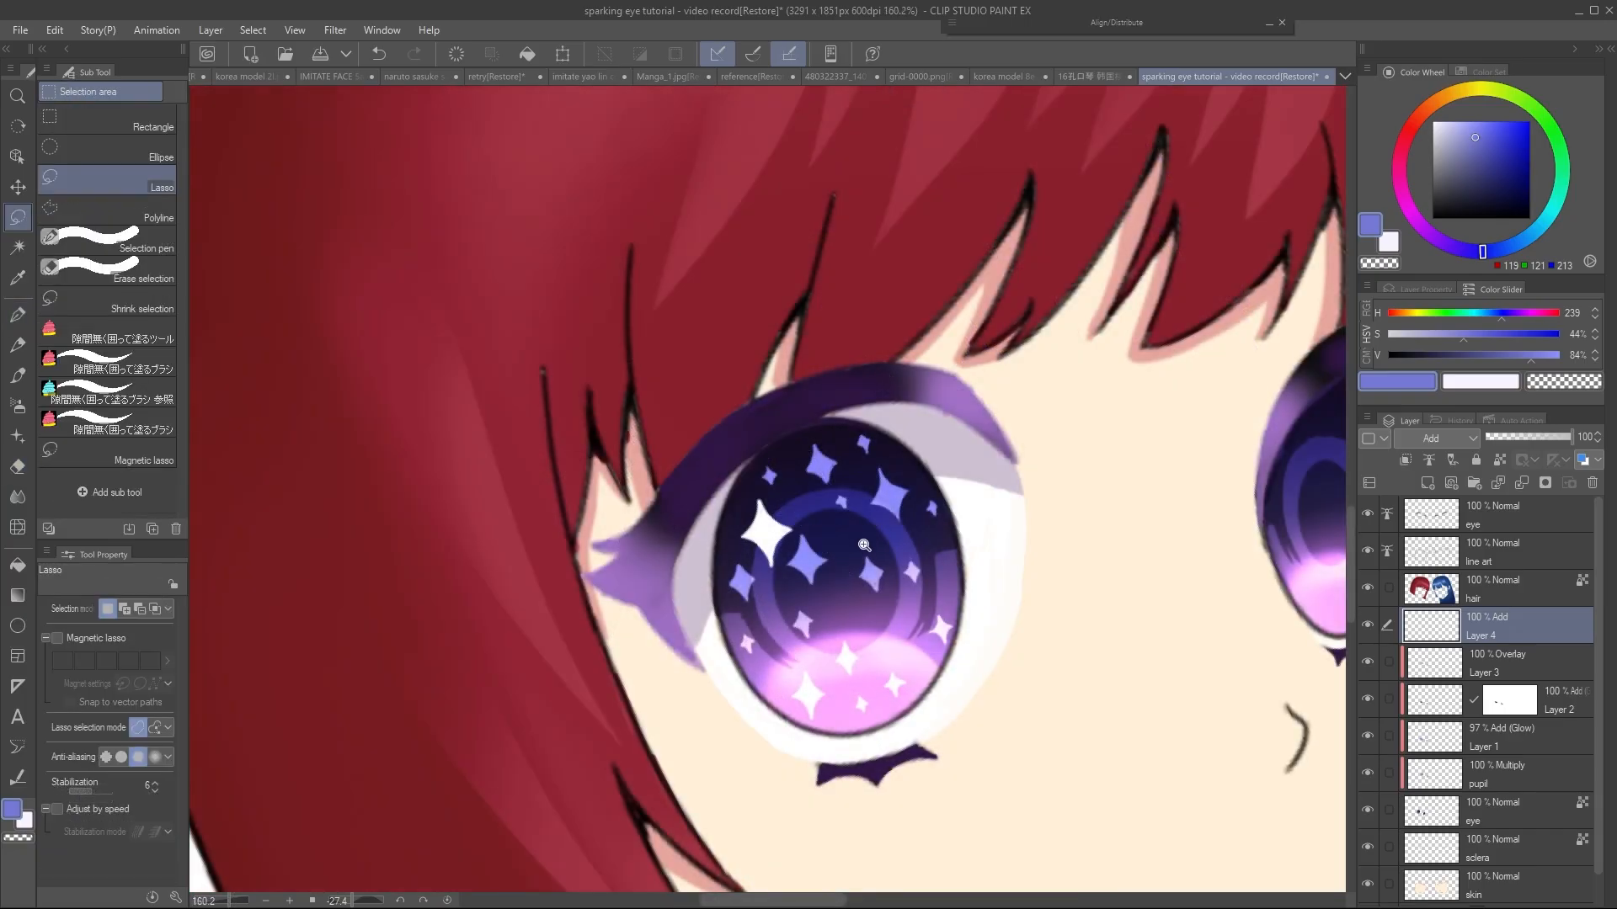
Lasso and reposition the two small sparkles at the inner side of the left-hand iris and the blue sparkle over its pupil
{"action": "mouse_move", "coordinate": [863, 548]}
{"action": "left_mouse_down"}
{"action": "mouse_move", "coordinate": [872, 633]}
{"action": "mouse_move", "coordinate": [970, 609]}
{"action": "mouse_move", "coordinate": [879, 543]}
{"action": "left_mouse_up"}
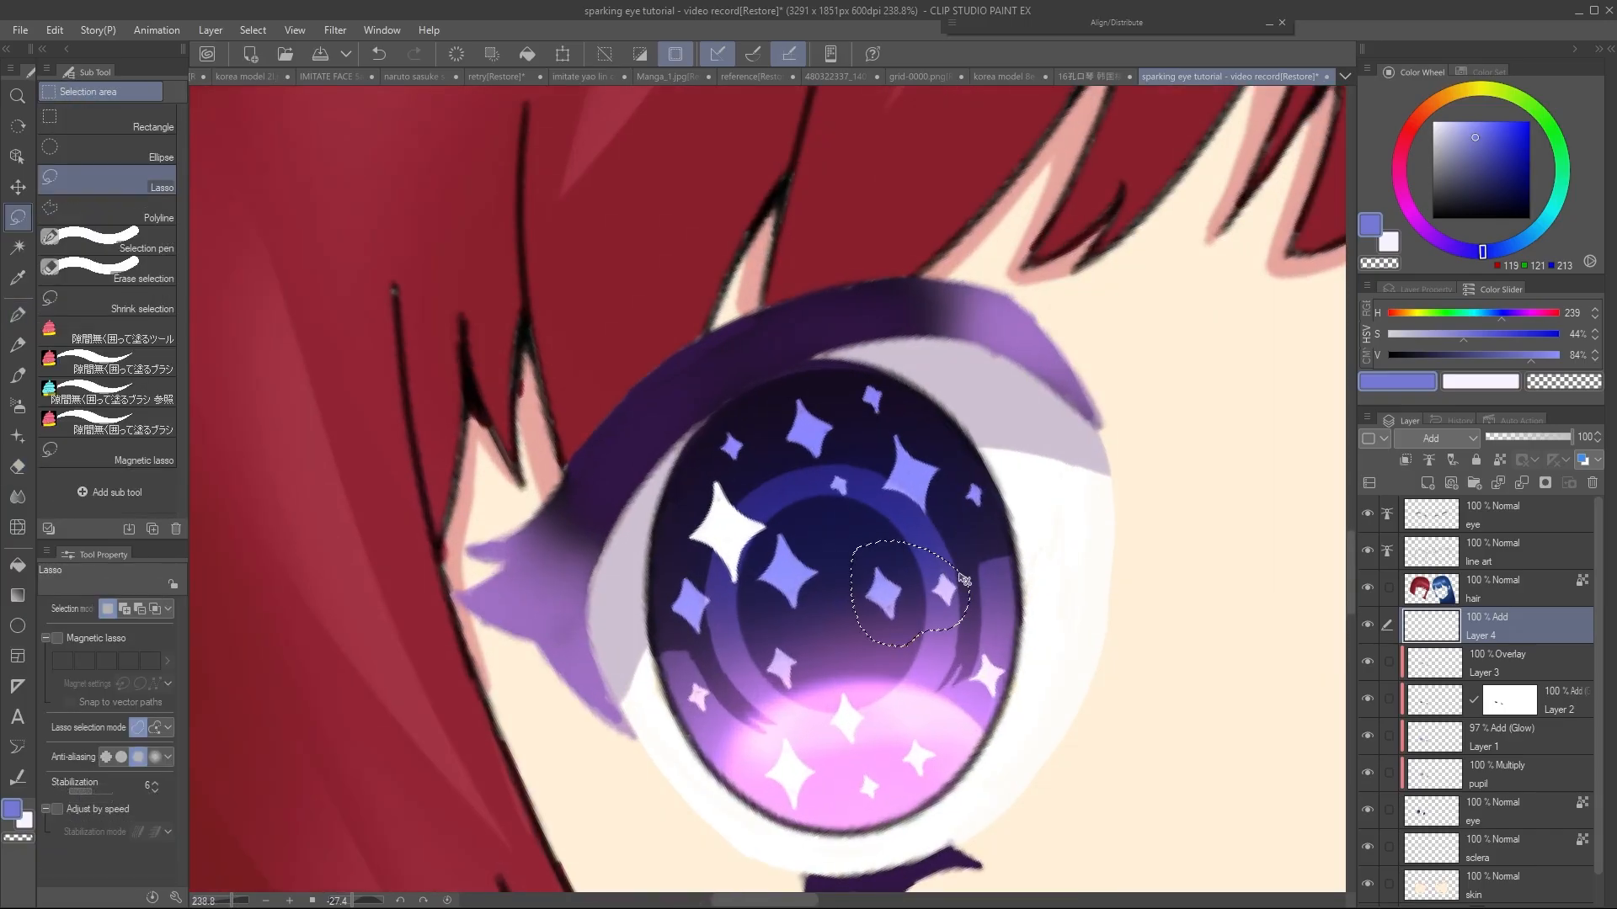
{"action": "key", "text": "ctrl+t"}
{"action": "mouse_move", "coordinate": [1008, 594]}
{"action": "left_mouse_down"}
{"action": "mouse_move", "coordinate": [999, 571]}
{"action": "mouse_move", "coordinate": [971, 592]}
{"action": "left_mouse_up"}
{"action": "key", "text": "Return"}
{"action": "key", "text": "ctrl+d"}
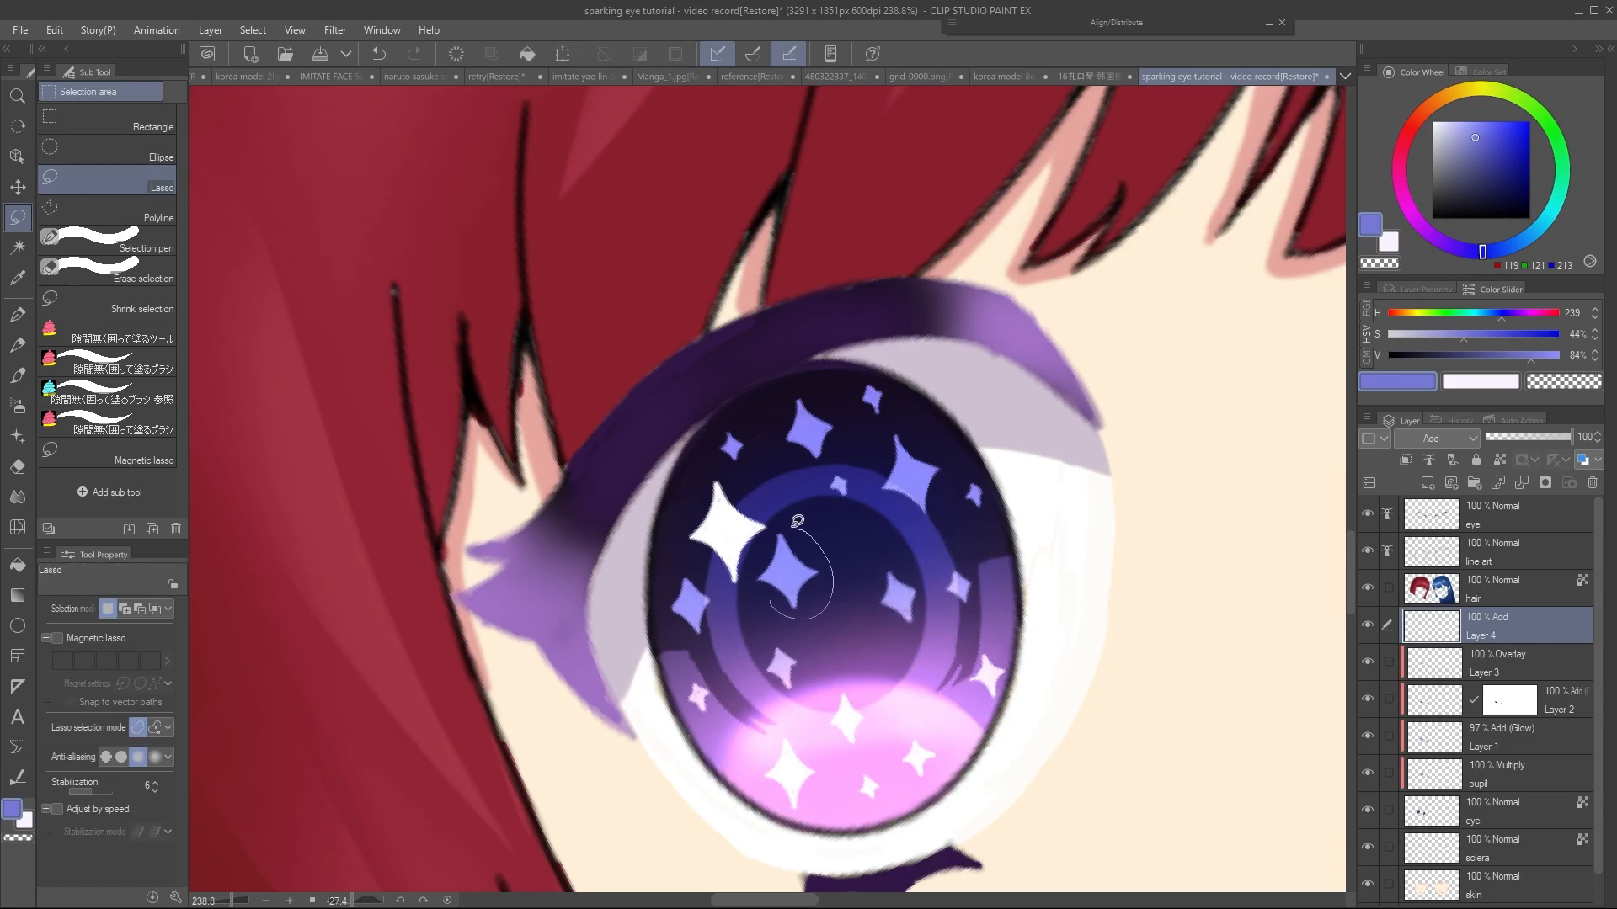
{"action": "left_click_drag", "start_coordinate": [752, 569], "coordinate": [762, 539]}
{"action": "key", "text": "ctrl+t"}
{"action": "left_click_drag", "start_coordinate": [855, 635], "coordinate": [875, 589]}
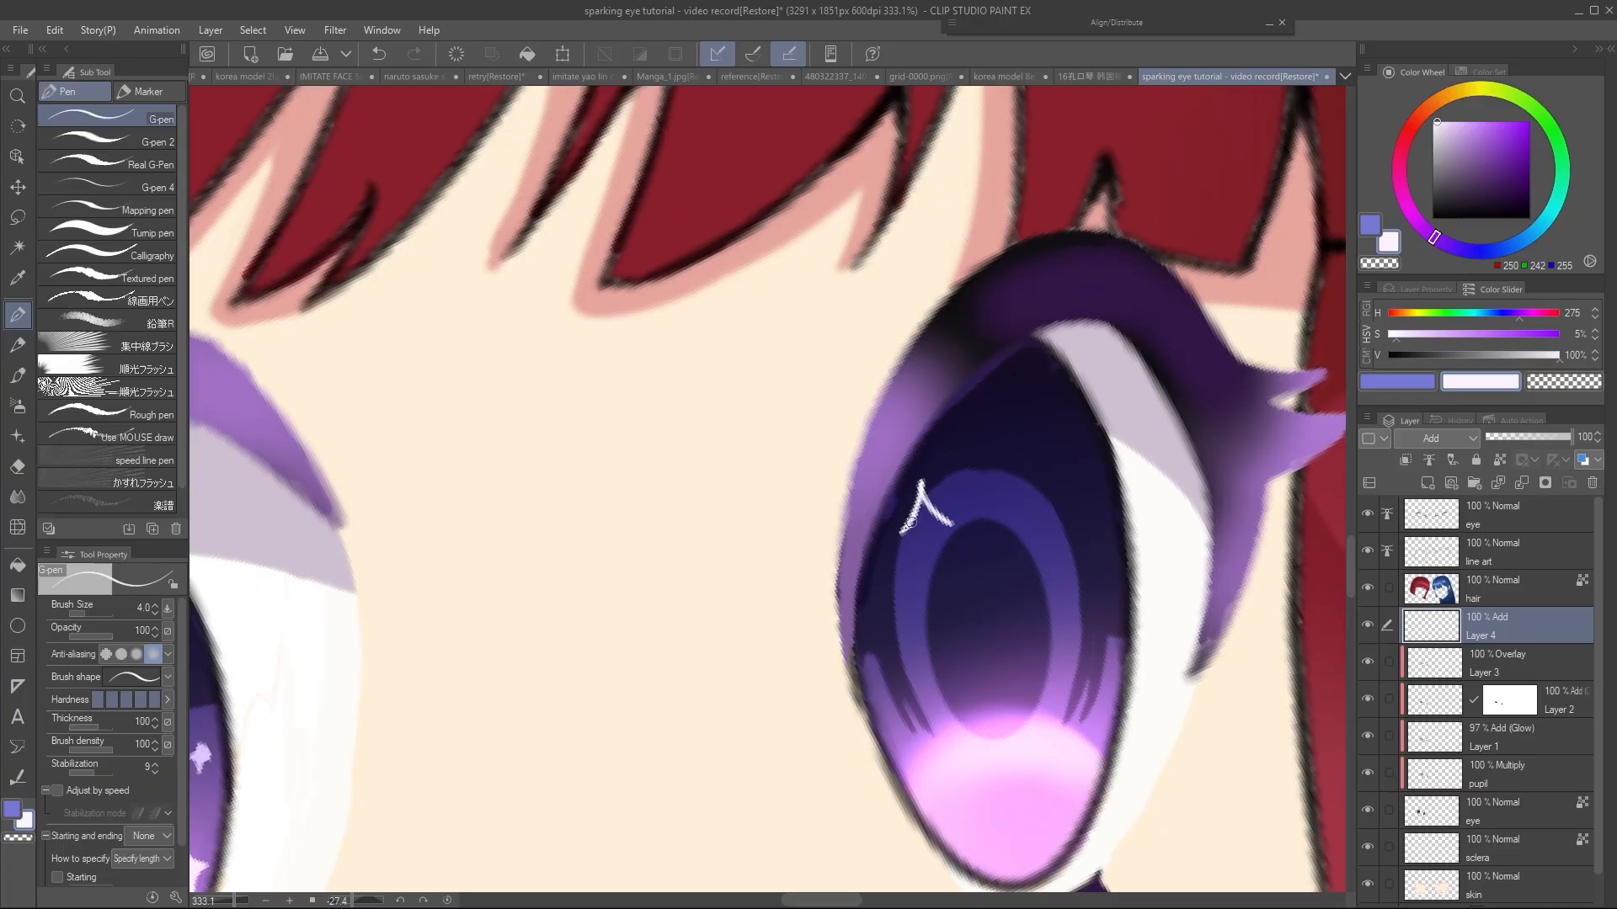
Recolour sparkles near the left-hand pupil in light blue (RGB 109, 145, 190) using the Soft airbrush and a size 30 G-pen, then choose RGB 95, 125, 204
{"action": "scroll", "coordinate": [876, 539], "scroll_direction": "up", "scroll_amount": 2}
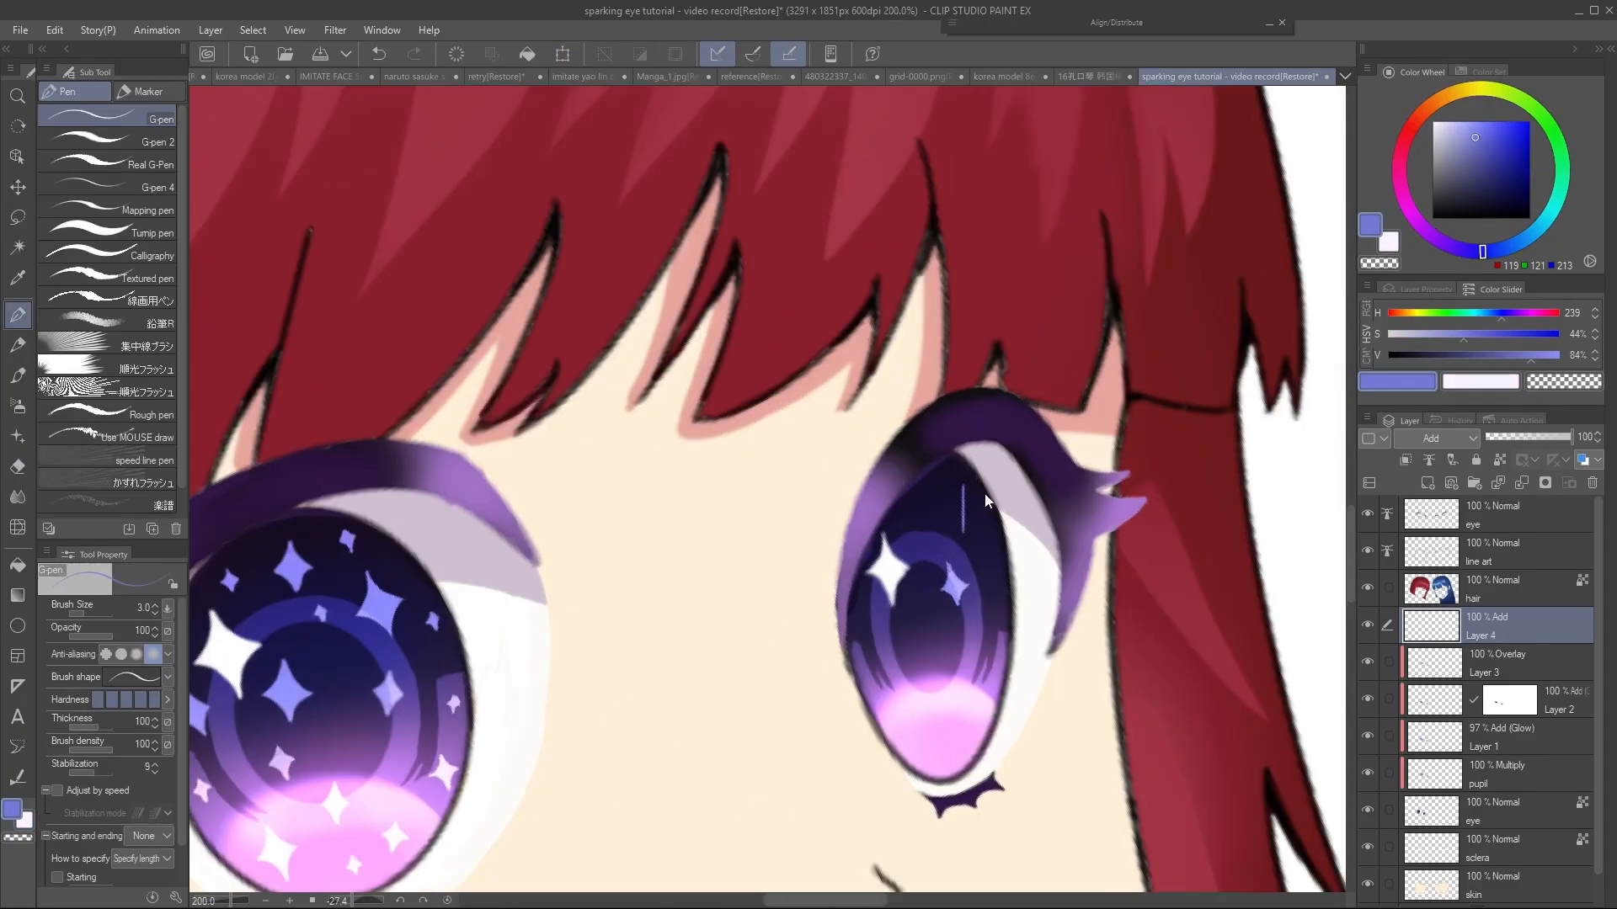
{"action": "scroll", "coordinate": [984, 493], "scroll_direction": "up", "scroll_amount": 3}
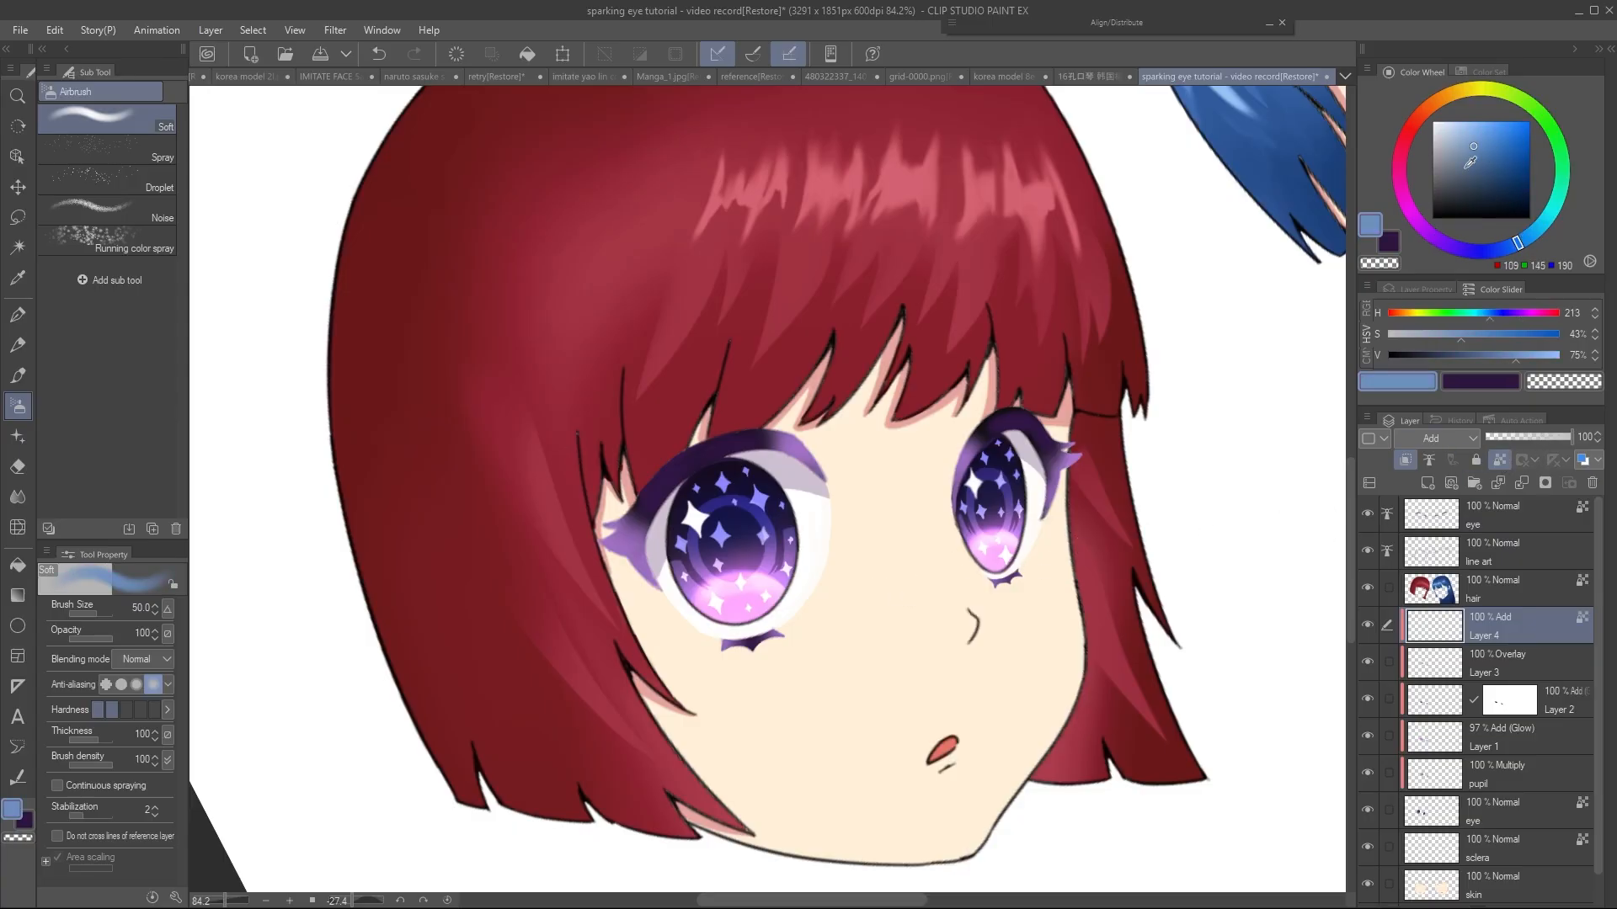
{"action": "left_click", "coordinate": [782, 540]}
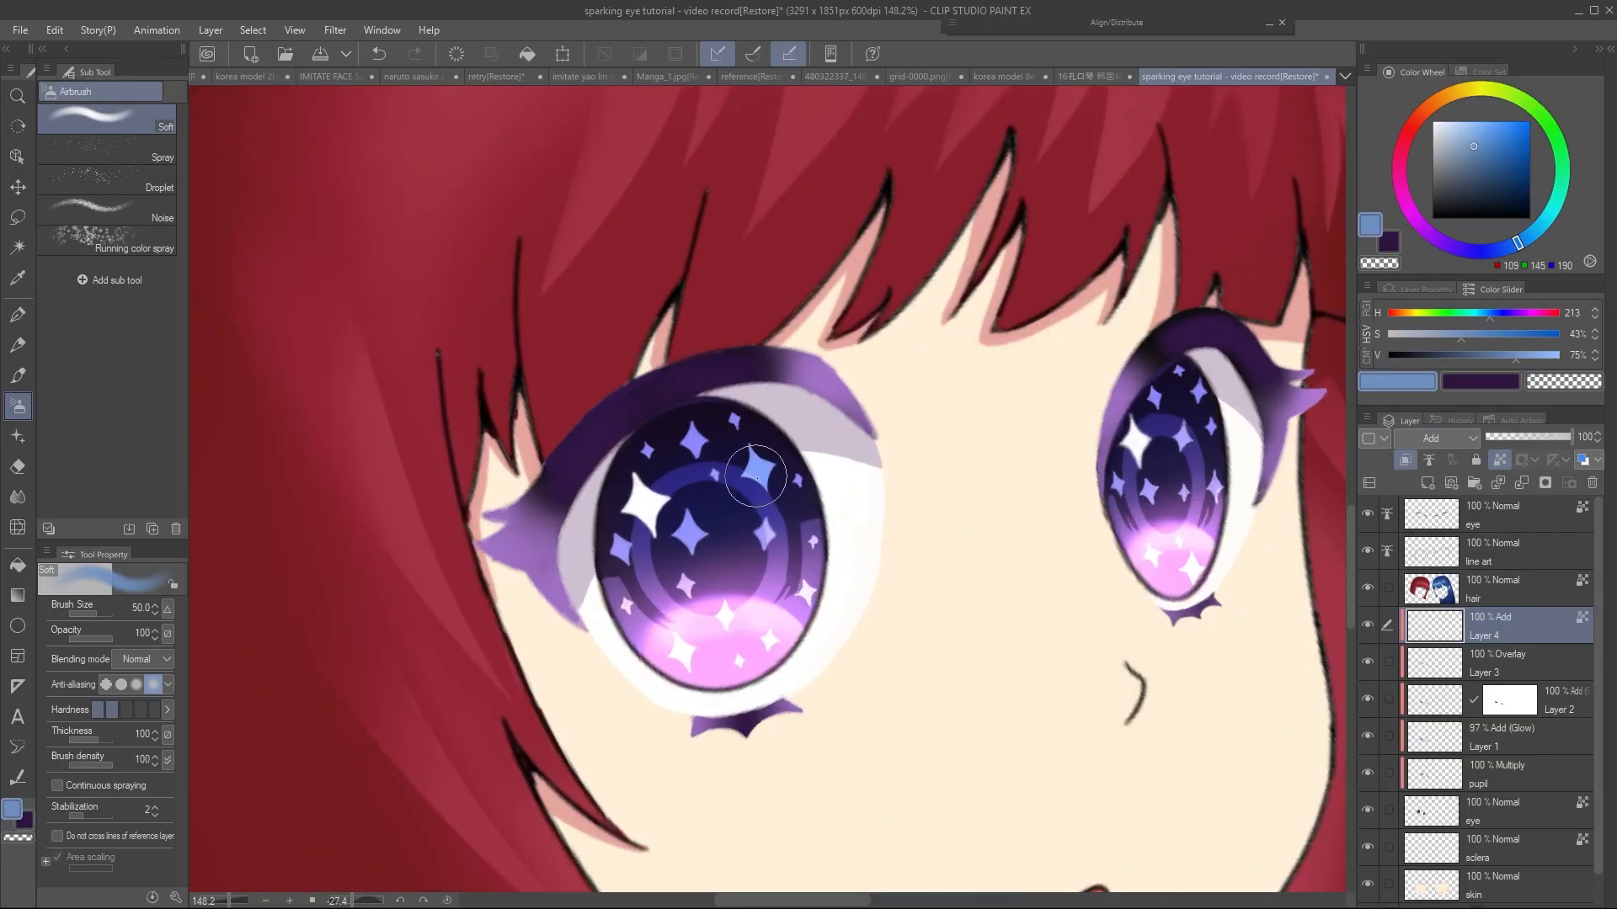
{"action": "key", "text": "p"}
{"action": "key", "text": "bracketright"}
{"action": "key", "text": "bracketright"}
{"action": "key", "text": "bracketright"}
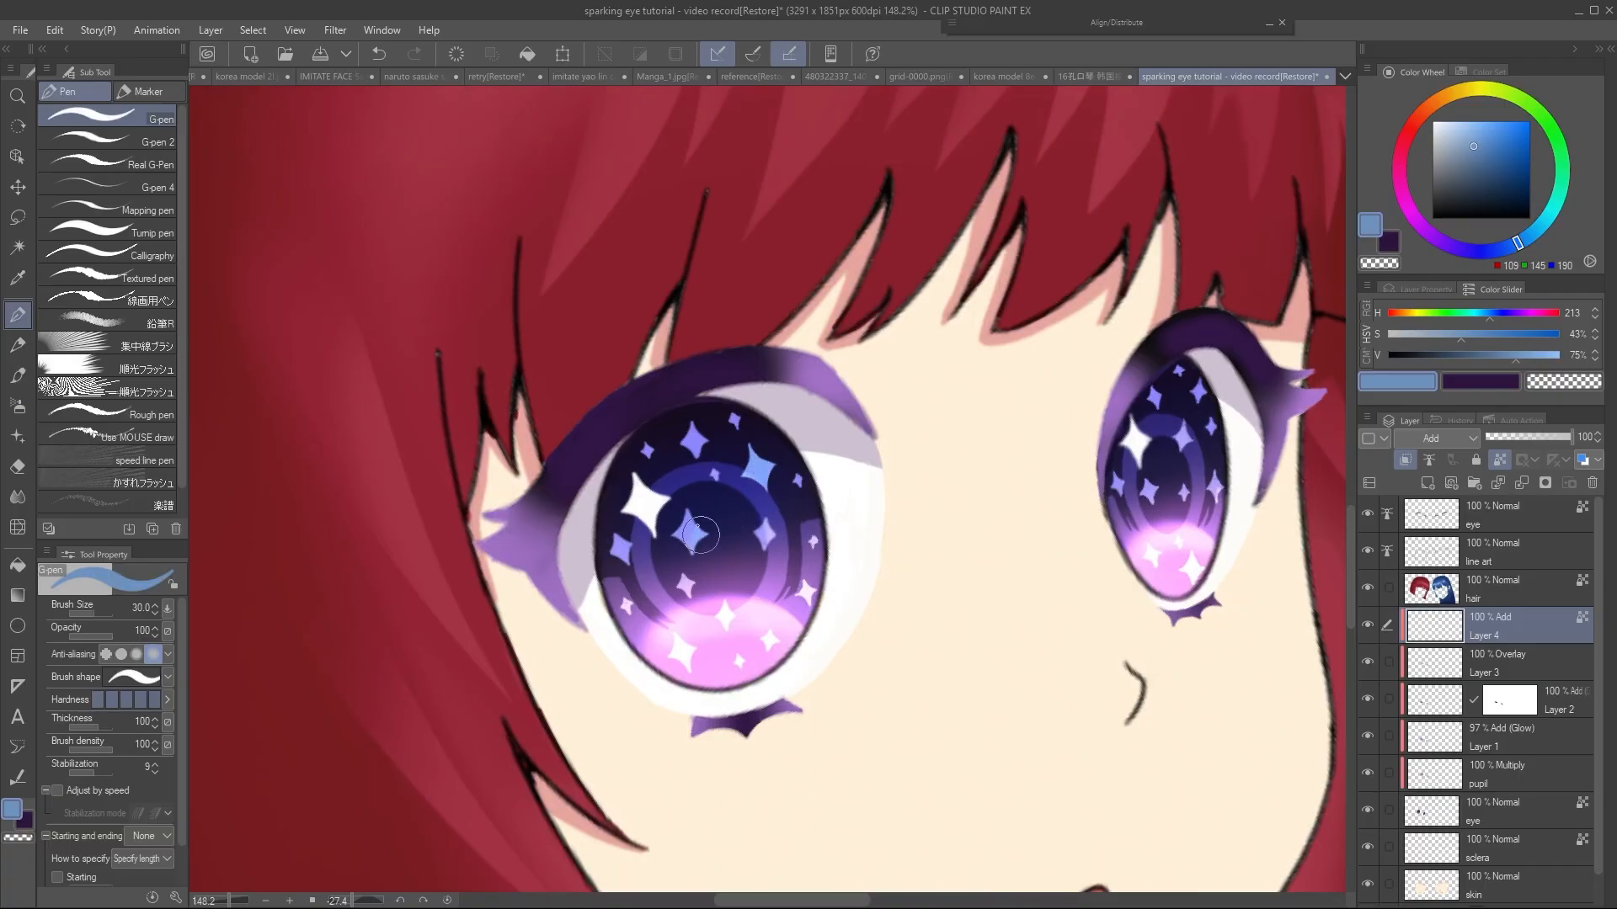
{"action": "left_click_drag", "start_coordinate": [1520, 244], "coordinate": [1504, 248]}
{"action": "left_click", "coordinate": [1489, 139]}
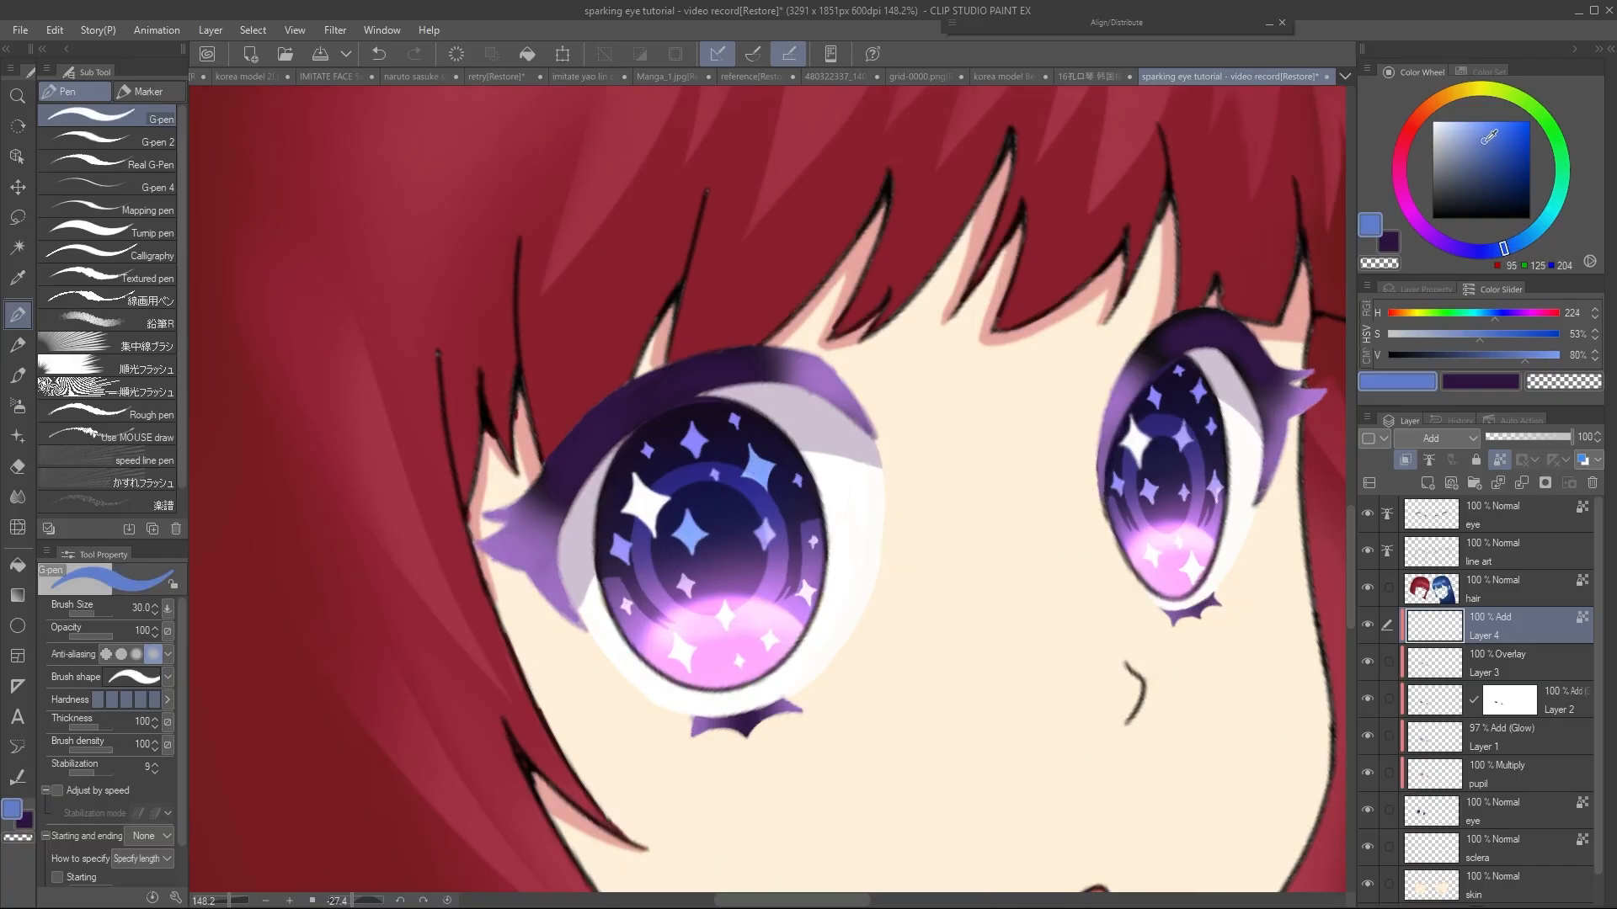
Recolour several sparkles around the left-hand pupil in cyan tones with the G-pen
{"action": "left_click", "coordinate": [1547, 218]}
{"action": "left_click_drag", "start_coordinate": [763, 537], "coordinate": [787, 561]}
{"action": "left_click", "coordinate": [1506, 152]}
{"action": "left_click", "coordinate": [626, 605]}
{"action": "left_click", "coordinate": [734, 420]}
{"action": "left_click", "coordinate": [1531, 235]}
{"action": "scroll", "coordinate": [787, 562], "scroll_direction": "up", "scroll_amount": 3}
{"action": "left_click", "coordinate": [814, 509]}
Recolour the small sparkle at the inner edge and the one over the left-hand pupil in purple
{"action": "left_click", "coordinate": [1447, 245]}
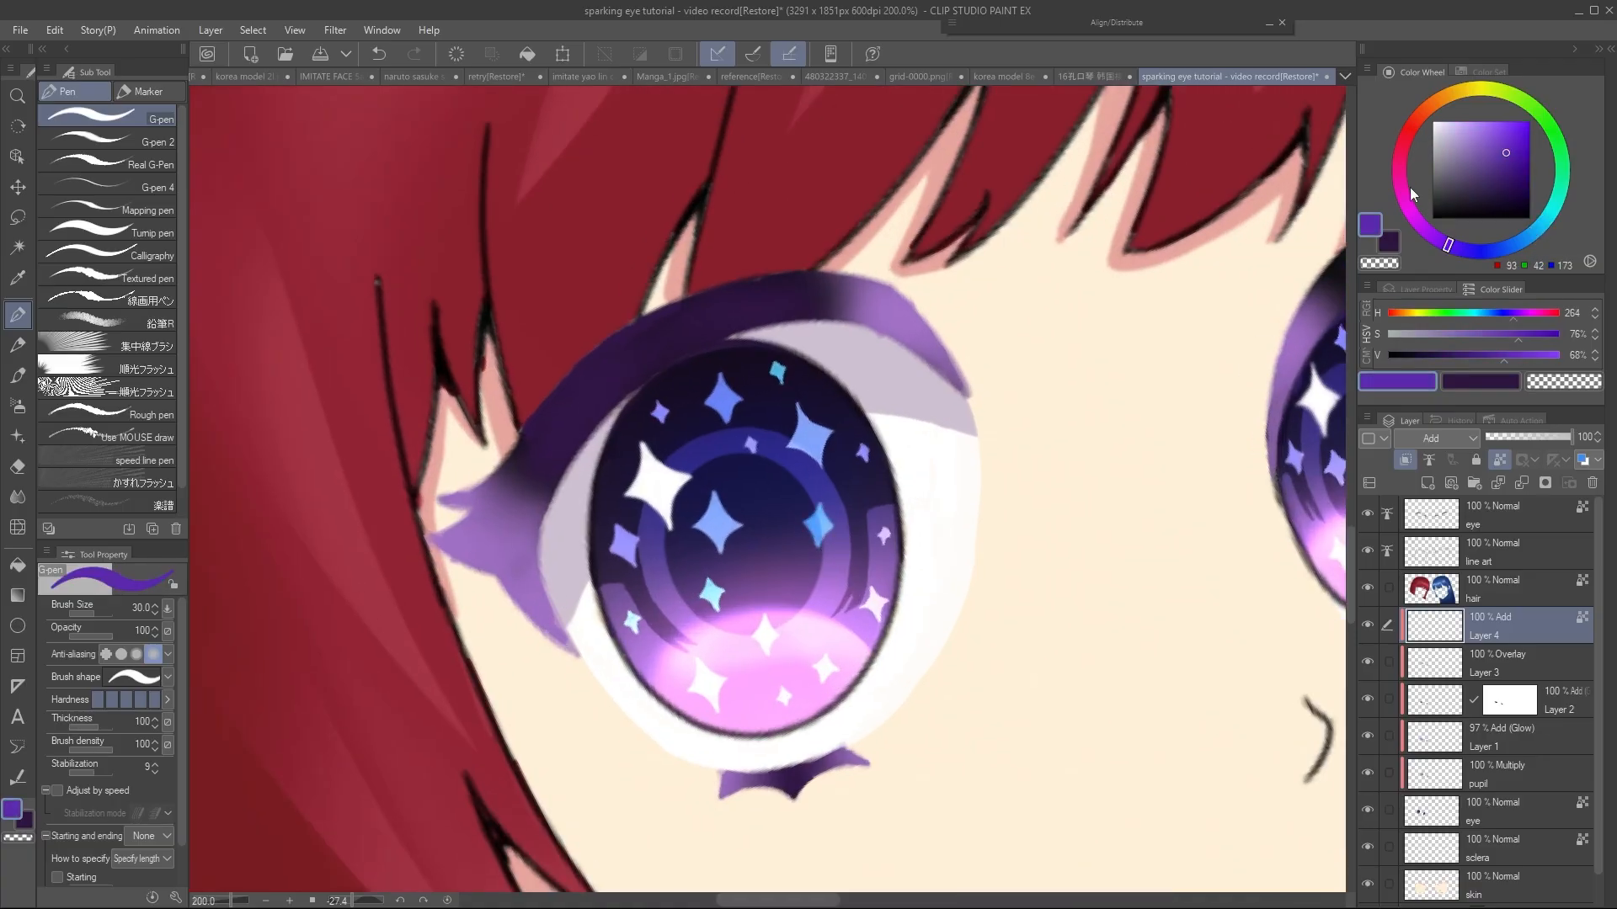
{"action": "left_click", "coordinate": [861, 452]}
{"action": "left_click", "coordinate": [1485, 144]}
{"action": "left_click", "coordinate": [710, 507]}
Recolour the sparkles in the right-hand iris with a mix of blue, cyan and purple tones
{"action": "scroll", "coordinate": [711, 538], "scroll_direction": "down", "scroll_amount": 3}
{"action": "left_click", "coordinate": [1103, 475]}
{"action": "left_click", "coordinate": [1521, 241]}
{"action": "scroll", "coordinate": [1093, 439], "scroll_direction": "up", "scroll_amount": 3}
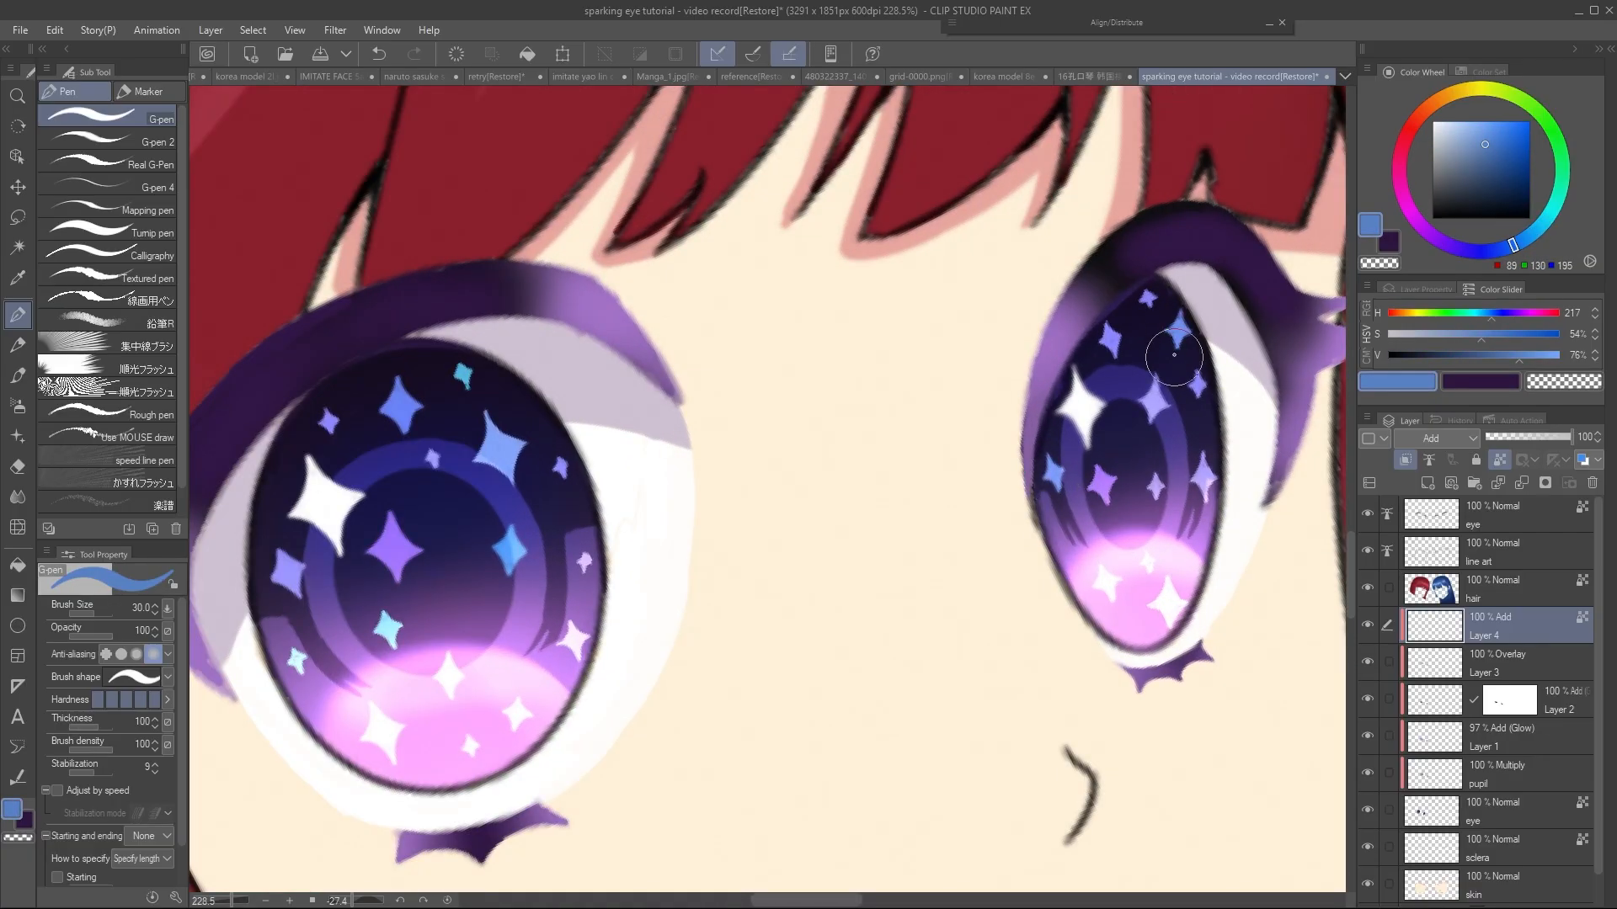
{"action": "left_click", "coordinate": [1178, 333]}
{"action": "left_click", "coordinate": [1532, 233]}
{"action": "left_click", "coordinate": [1112, 342]}
{"action": "left_click", "coordinate": [1466, 251]}
{"action": "left_click", "coordinate": [1499, 150]}
{"action": "left_click", "coordinate": [1148, 298]}
{"action": "scroll", "coordinate": [1021, 497], "scroll_direction": "down", "scroll_amount": 5}
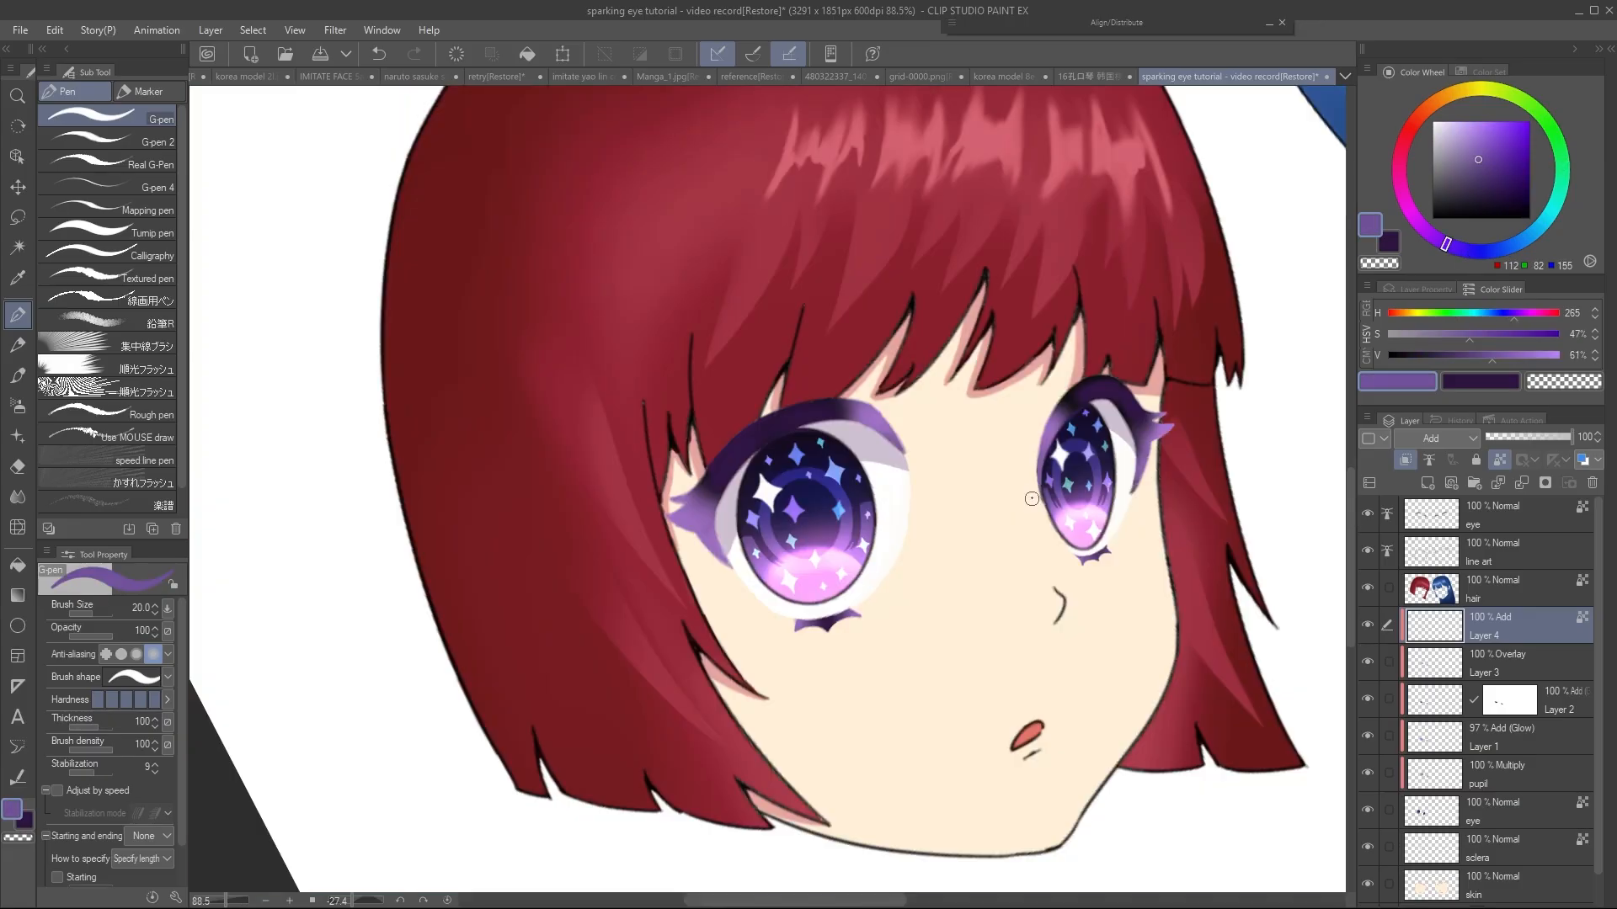
Add a new layer above the sparkles, set its blending mode to Add (Glow) and clip it to the layer below
{"action": "left_click", "coordinate": [1427, 483]}
{"action": "left_click", "coordinate": [1431, 438]}
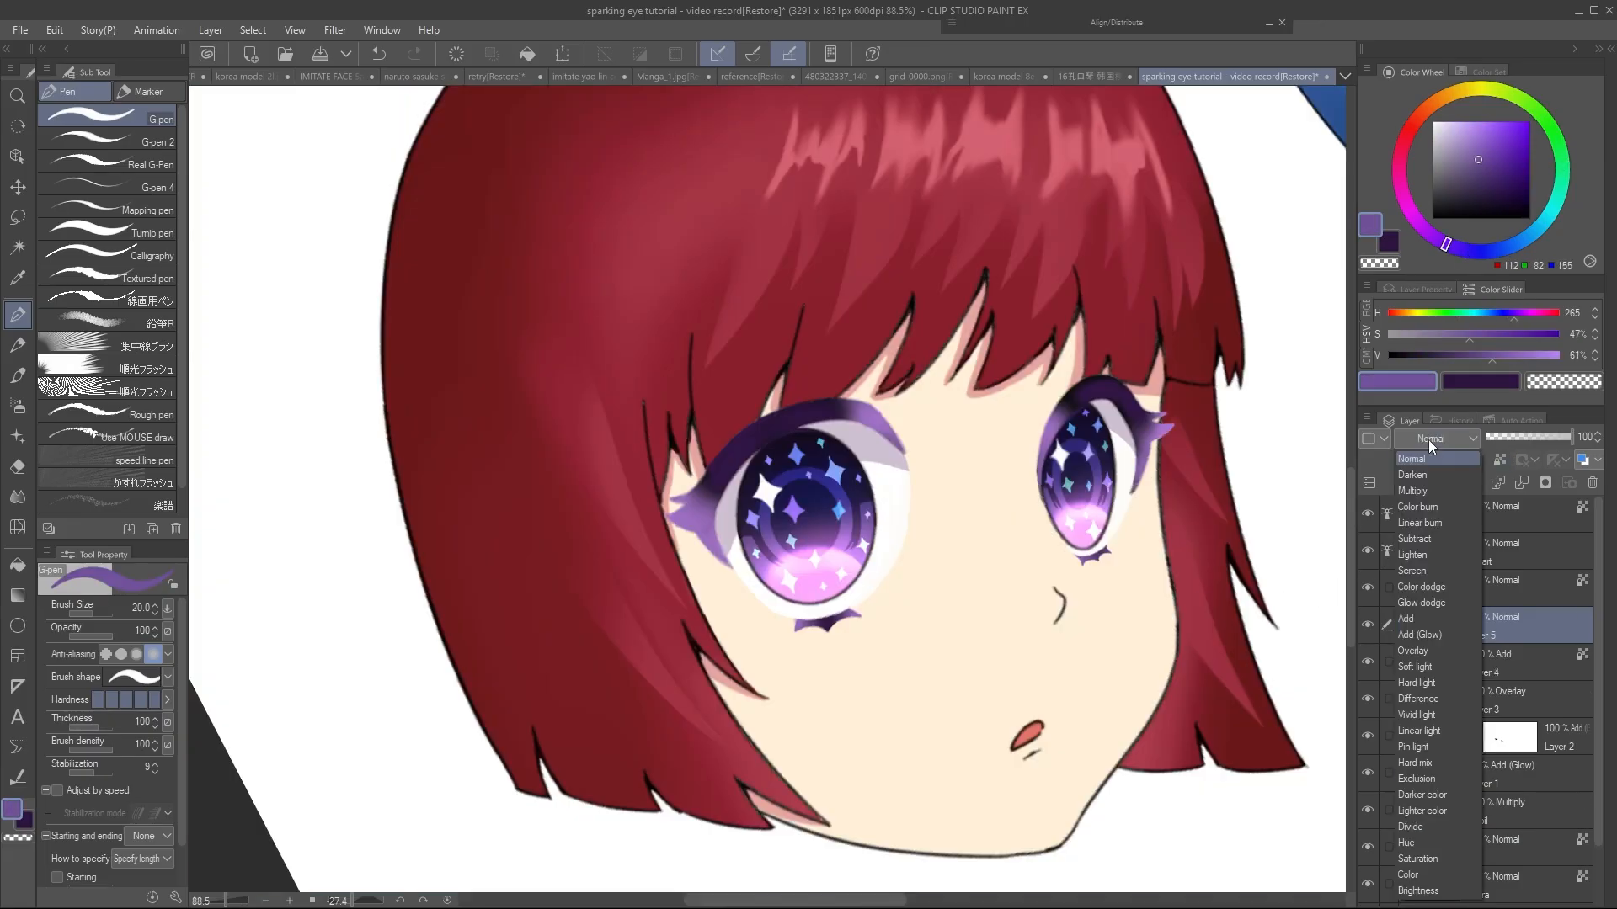
{"action": "left_click", "coordinate": [1428, 633]}
{"action": "left_click_drag", "start_coordinate": [1196, 566], "coordinate": [1170, 572]}
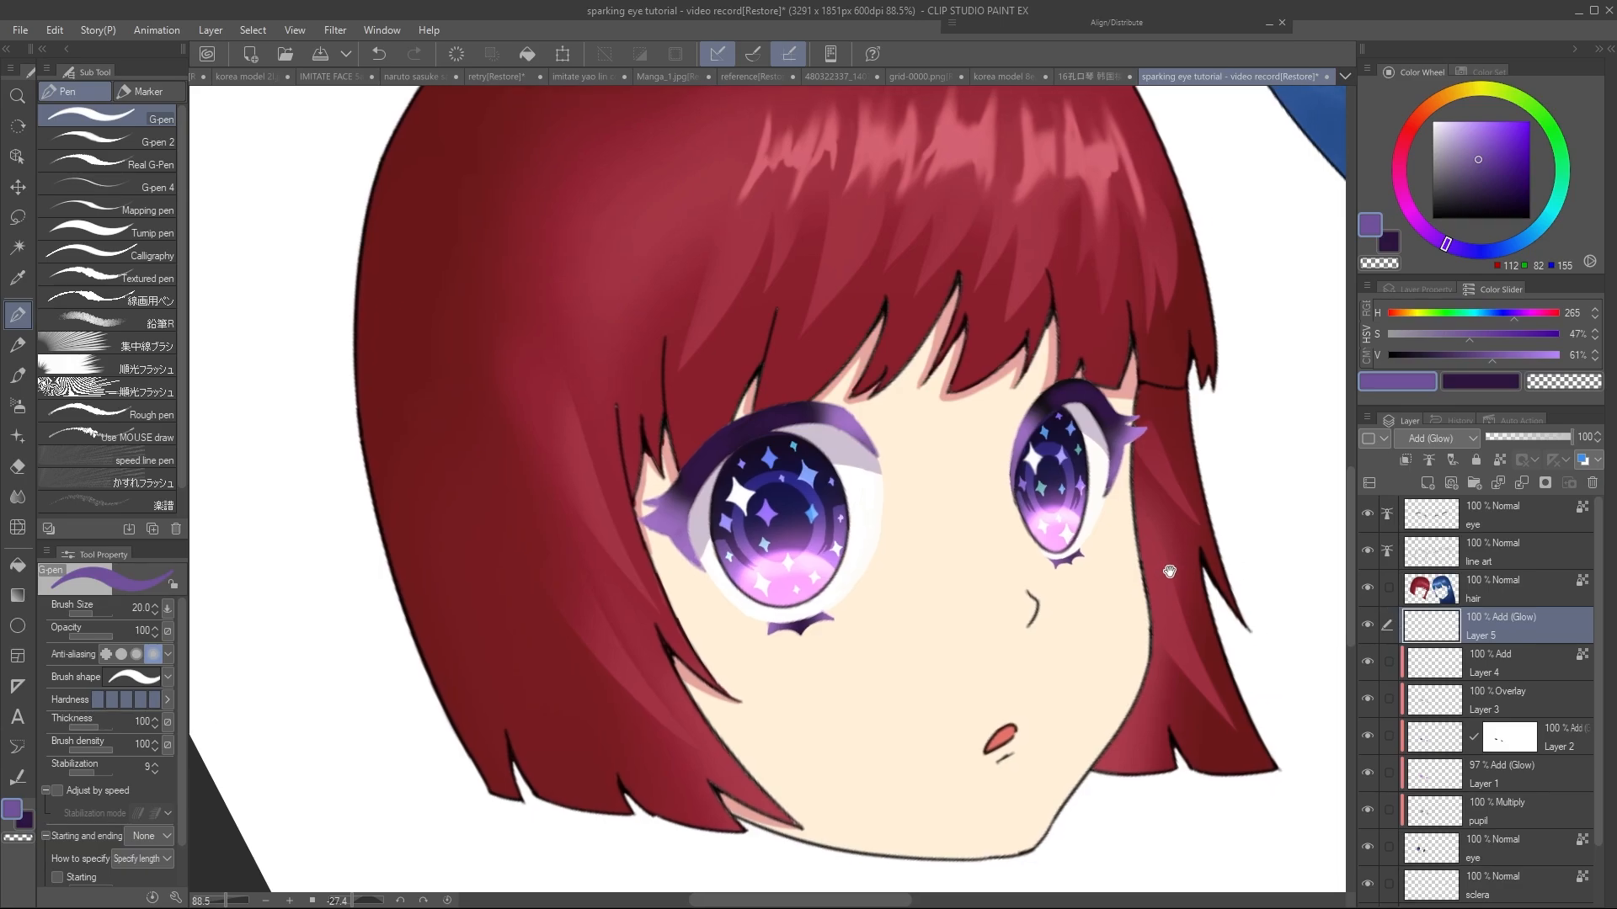
{"action": "left_click", "coordinate": [1406, 463]}
Airbrush a green glow (RGB 72, 166, 50) over the upper and middle part of the left-hand iris with the Soft airbrush at size 40
{"action": "mouse_move", "coordinate": [943, 443]}
{"action": "left_mouse_down"}
{"action": "mouse_move", "coordinate": [964, 455]}
{"action": "mouse_move", "coordinate": [970, 428]}
{"action": "left_mouse_up"}
{"action": "key", "text": "b"}
{"action": "left_click", "coordinate": [1542, 134]}
{"action": "left_click", "coordinate": [1504, 152]}
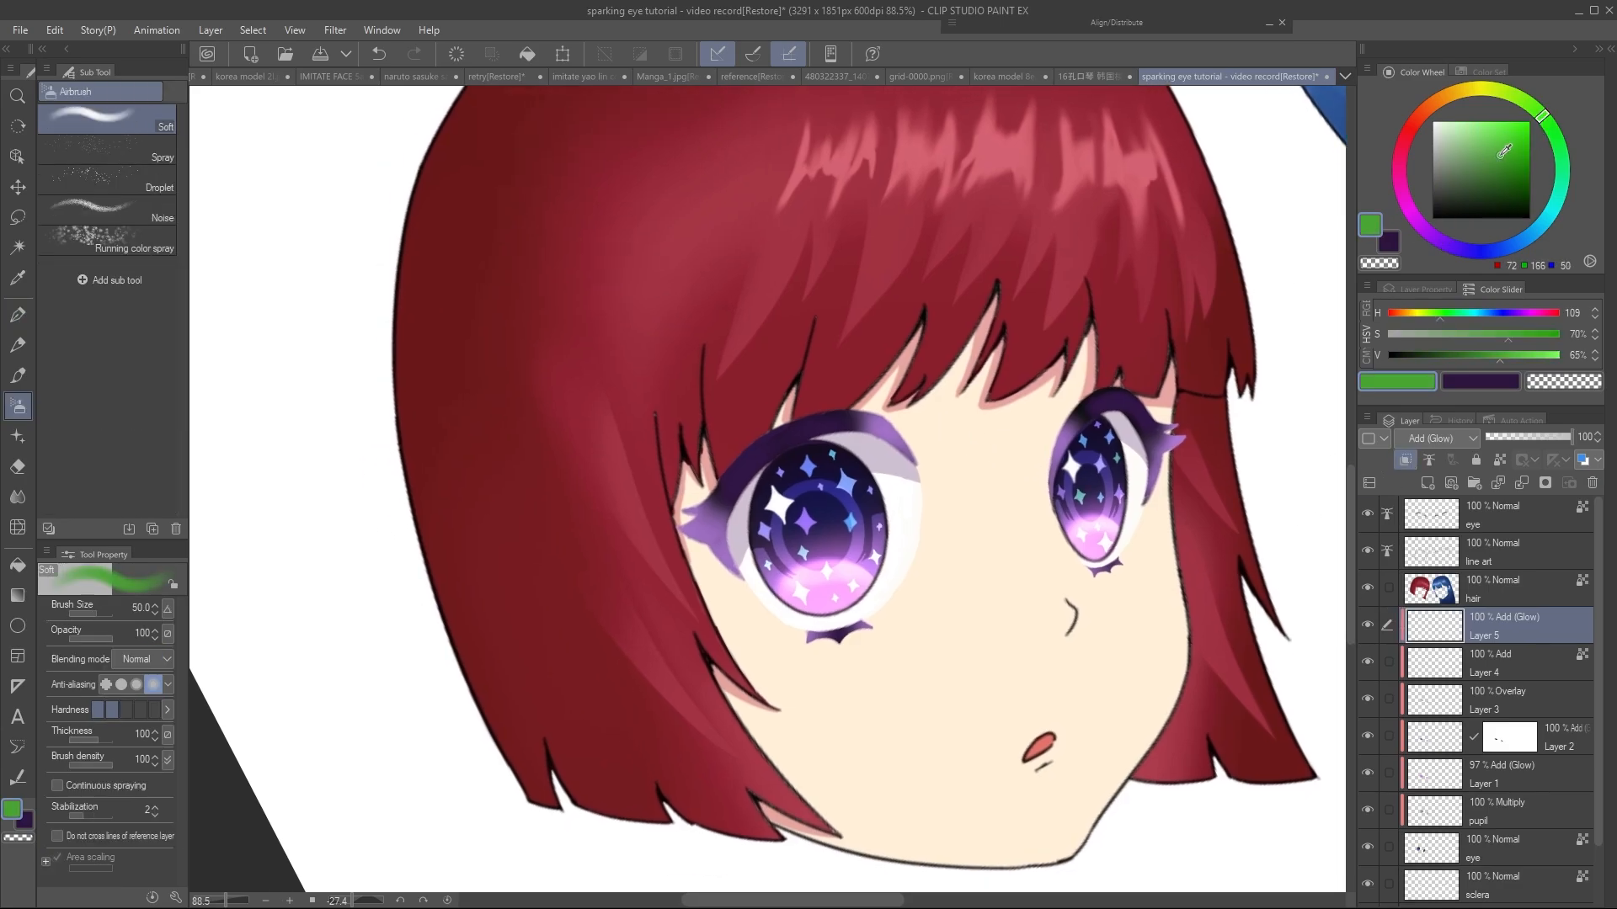
{"action": "mouse_move", "coordinate": [807, 465]}
{"action": "left_mouse_down"}
{"action": "mouse_move", "coordinate": [775, 495]}
{"action": "mouse_move", "coordinate": [849, 489]}
{"action": "mouse_move", "coordinate": [814, 521]}
{"action": "left_mouse_up"}
{"action": "key", "text": "["}
{"action": "key", "text": "["}
{"action": "left_click", "coordinate": [777, 505]}
{"action": "left_click", "coordinate": [808, 466]}
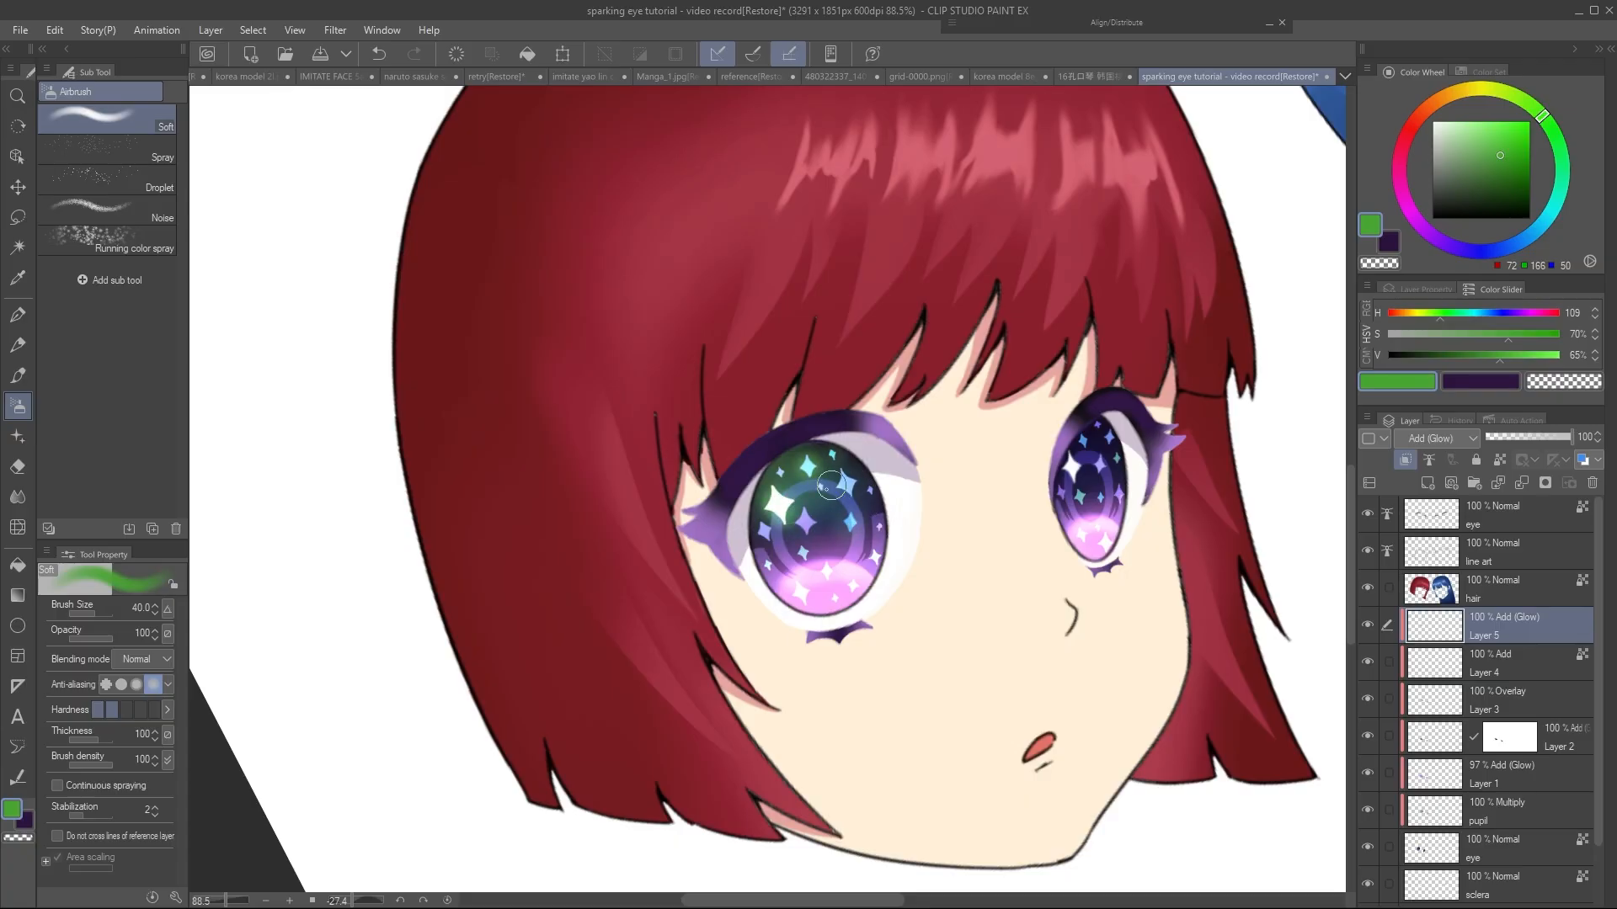
{"action": "left_click", "coordinate": [764, 531]}
{"action": "left_click", "coordinate": [802, 551]}
{"action": "left_click", "coordinate": [851, 522]}
Airbrush the same green glow over the upper and middle part of the right-hand iris
{"action": "left_click_drag", "start_coordinate": [986, 489], "coordinate": [966, 491]}
{"action": "mouse_move", "coordinate": [1055, 467]}
{"action": "left_mouse_down"}
{"action": "mouse_move", "coordinate": [1063, 446]}
{"action": "mouse_move", "coordinate": [1082, 465]}
{"action": "mouse_move", "coordinate": [1082, 426]}
{"action": "left_mouse_up"}
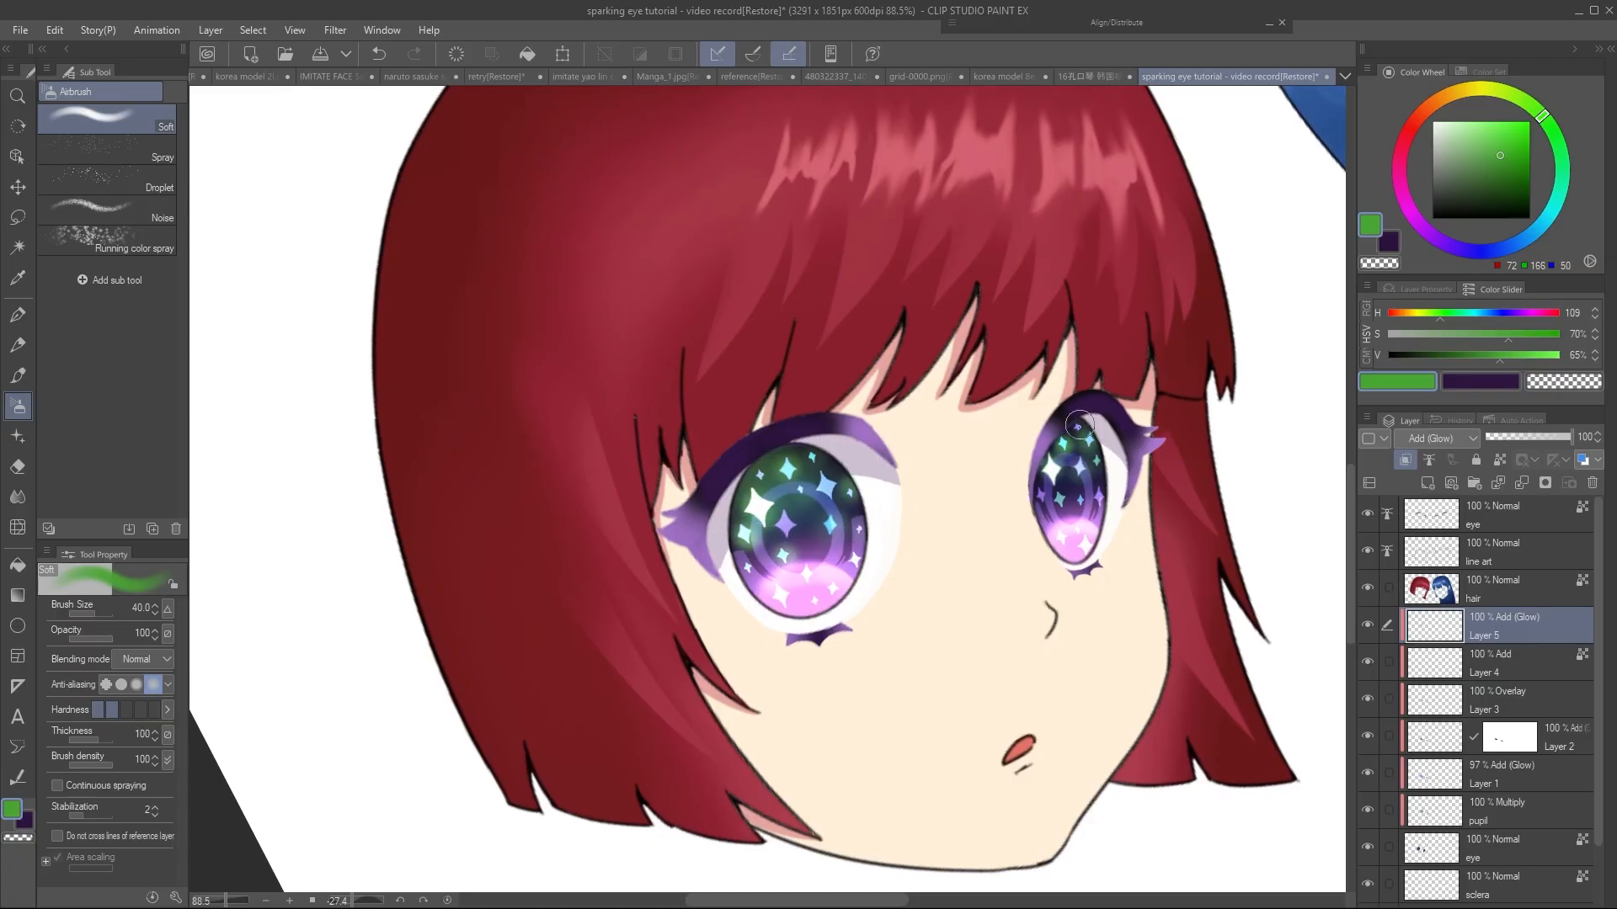
{"action": "left_click_drag", "start_coordinate": [1047, 497], "coordinate": [1090, 500]}
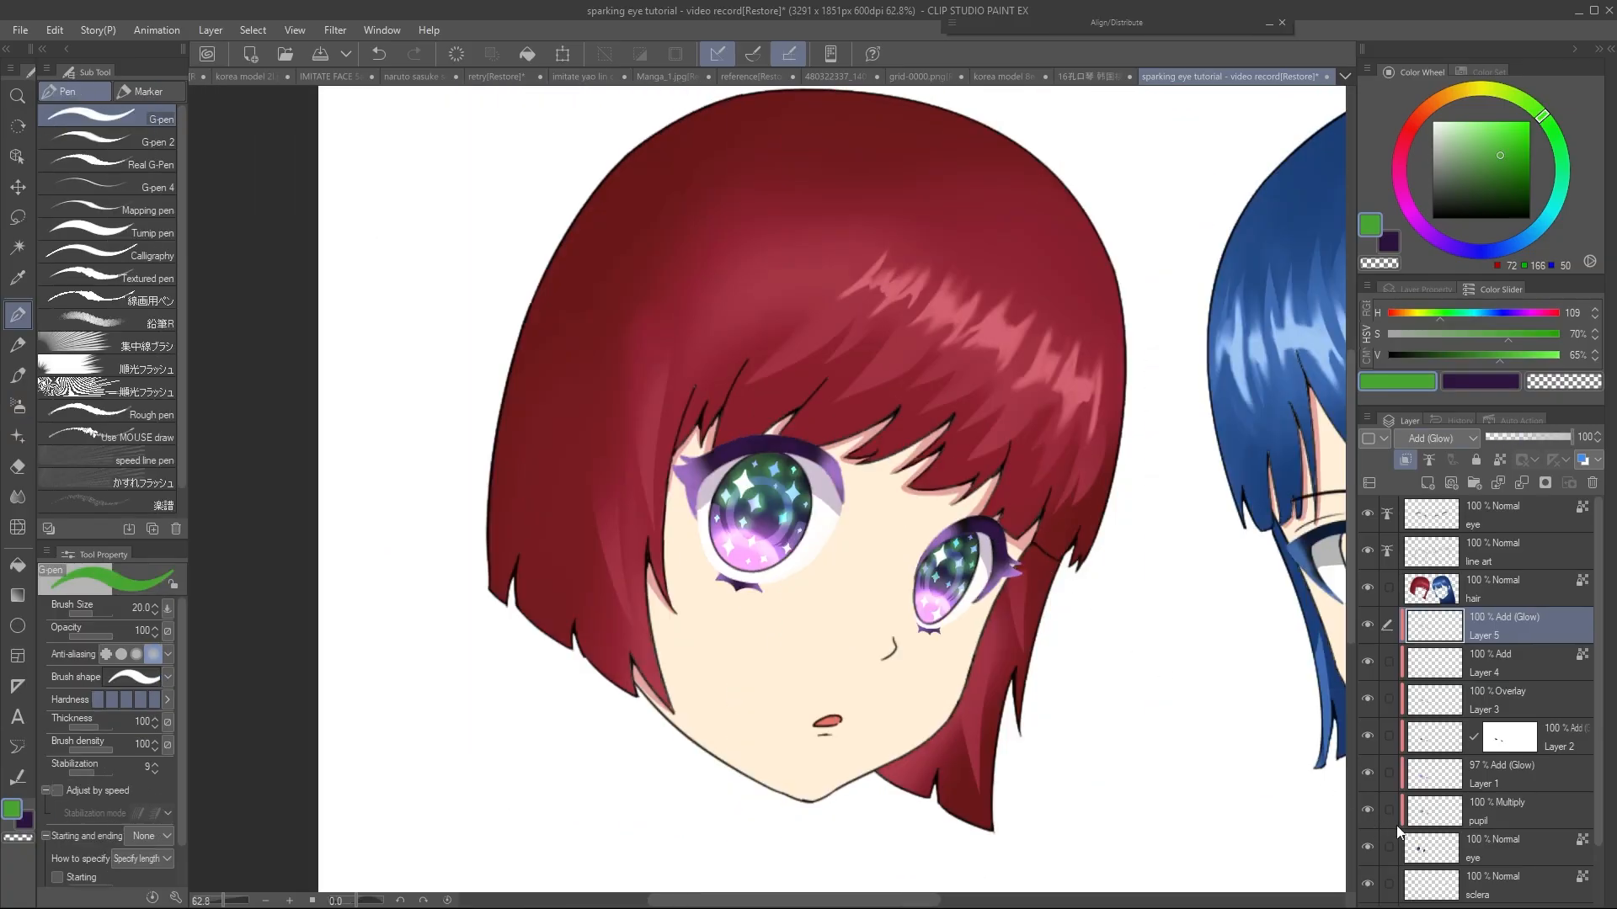
Group the coloured eye layer and all its clipped layers up to Layer 5 into a folder named "left eye"
{"action": "left_click", "coordinate": [1472, 843]}
{"action": "left_click", "coordinate": [1483, 624], "text": "shift"}
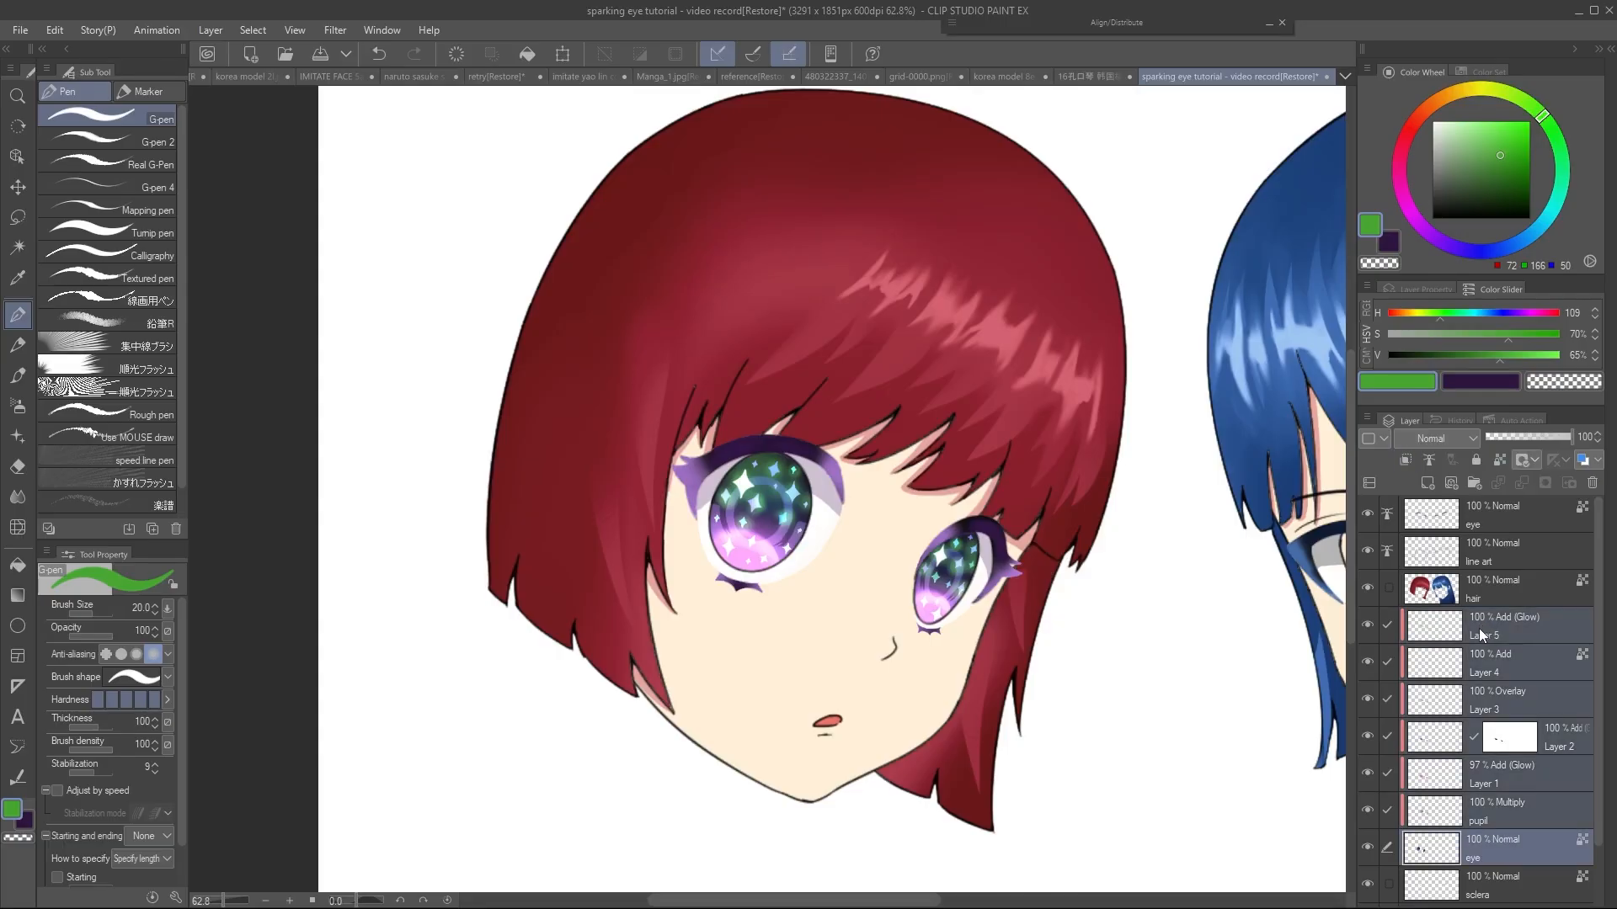
{"action": "key", "text": "ctrl+g"}
{"action": "left_click", "coordinate": [1410, 624]}
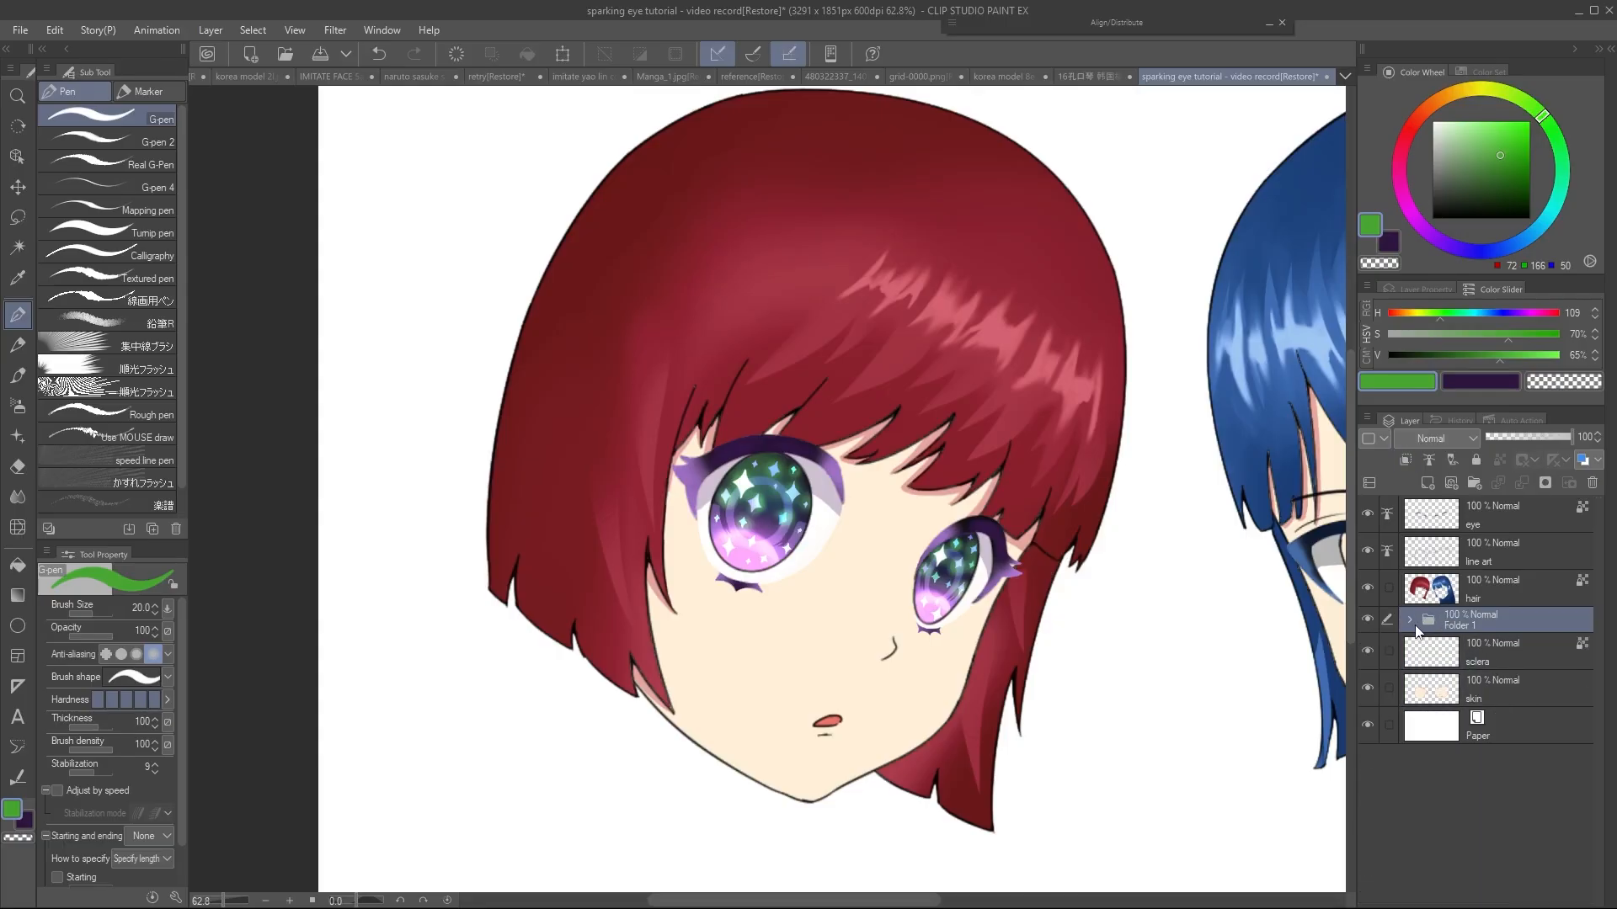
Fill both irises of the blue-haired character with light blue on a new layer above the "left eye" folder
{"action": "left_click_drag", "start_coordinate": [1229, 576], "coordinate": [884, 594]}
{"action": "left_click_drag", "start_coordinate": [1252, 572], "coordinate": [943, 562]}
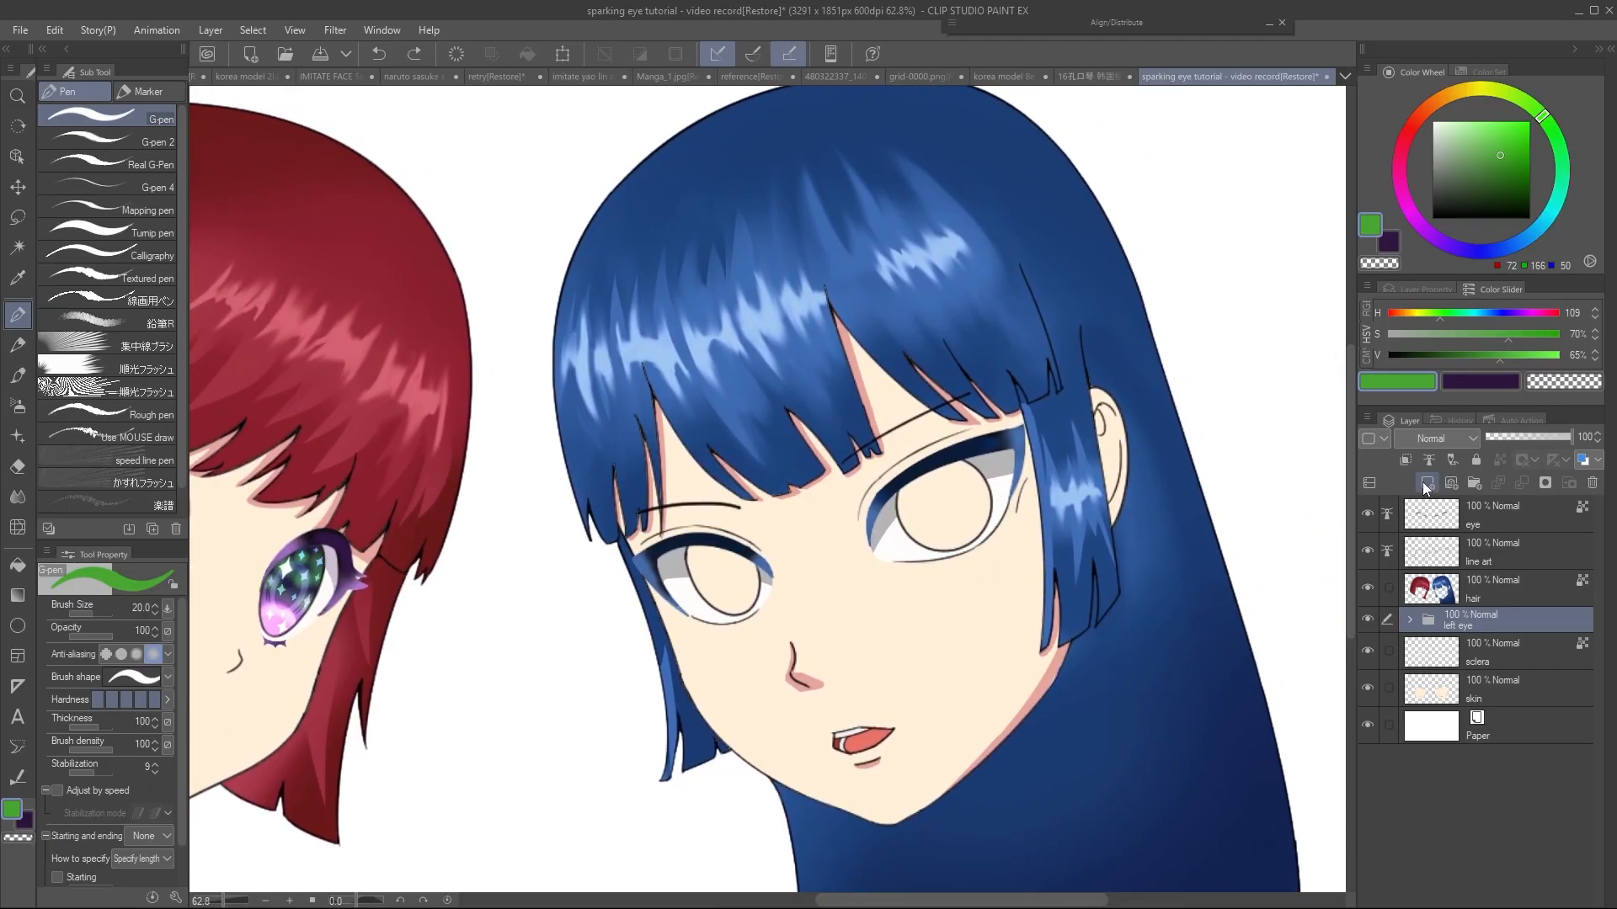
{"action": "left_click", "coordinate": [1425, 484]}
{"action": "left_click_drag", "start_coordinate": [1002, 514], "coordinate": [1027, 513]}
{"action": "key", "text": "w"}
{"action": "left_click", "coordinate": [968, 507]}
{"action": "left_click", "coordinate": [748, 581], "text": "shift"}
{"action": "left_click_drag", "start_coordinate": [1519, 243], "coordinate": [1549, 215]}
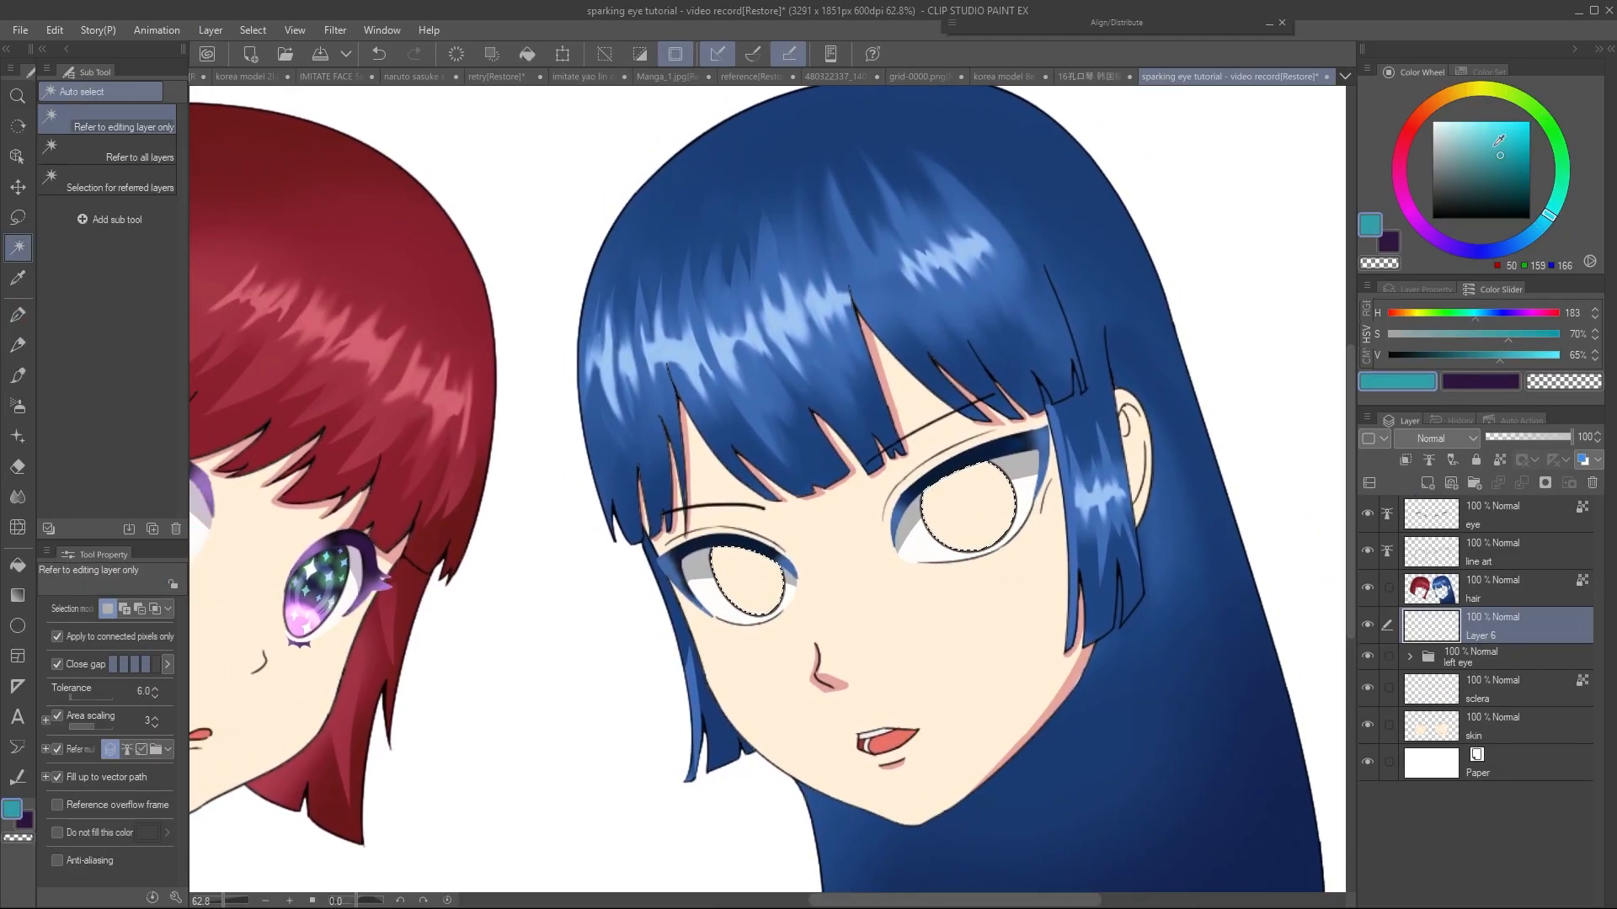
{"action": "left_click_drag", "start_coordinate": [1500, 155], "coordinate": [1482, 135]}
{"action": "key", "text": "alt+BackSpace"}
{"action": "key", "text": "ctrl+d"}
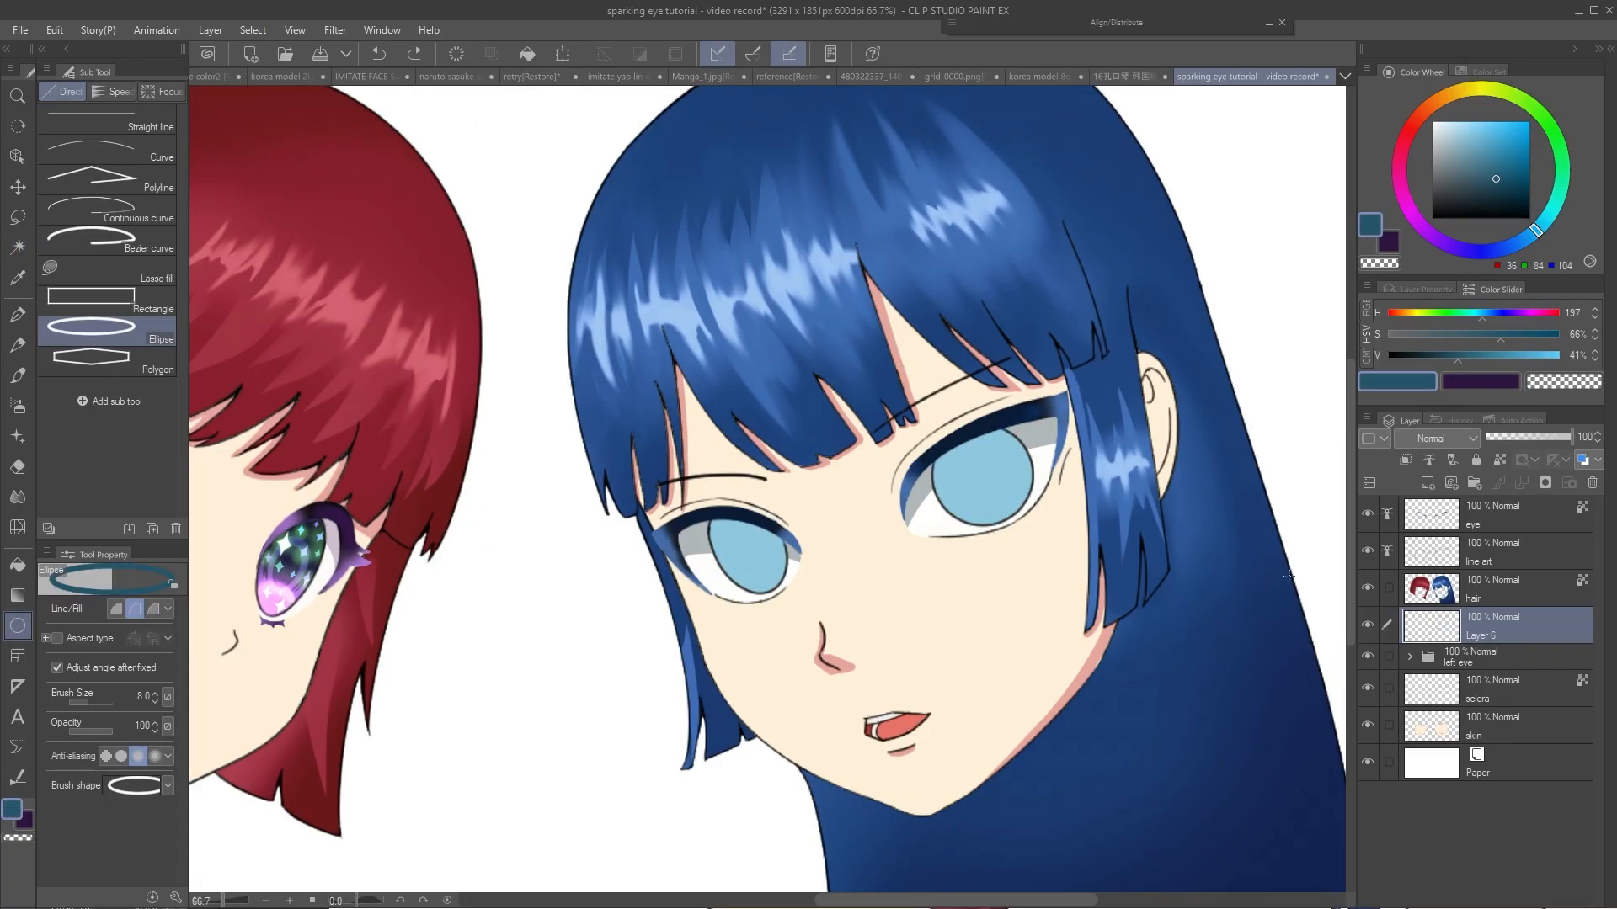
Add a new layer above the light-blue iris fill, set it to Multiply and clip it to that fill
{"action": "left_click", "coordinate": [1425, 484]}
{"action": "left_click", "coordinate": [1431, 439]}
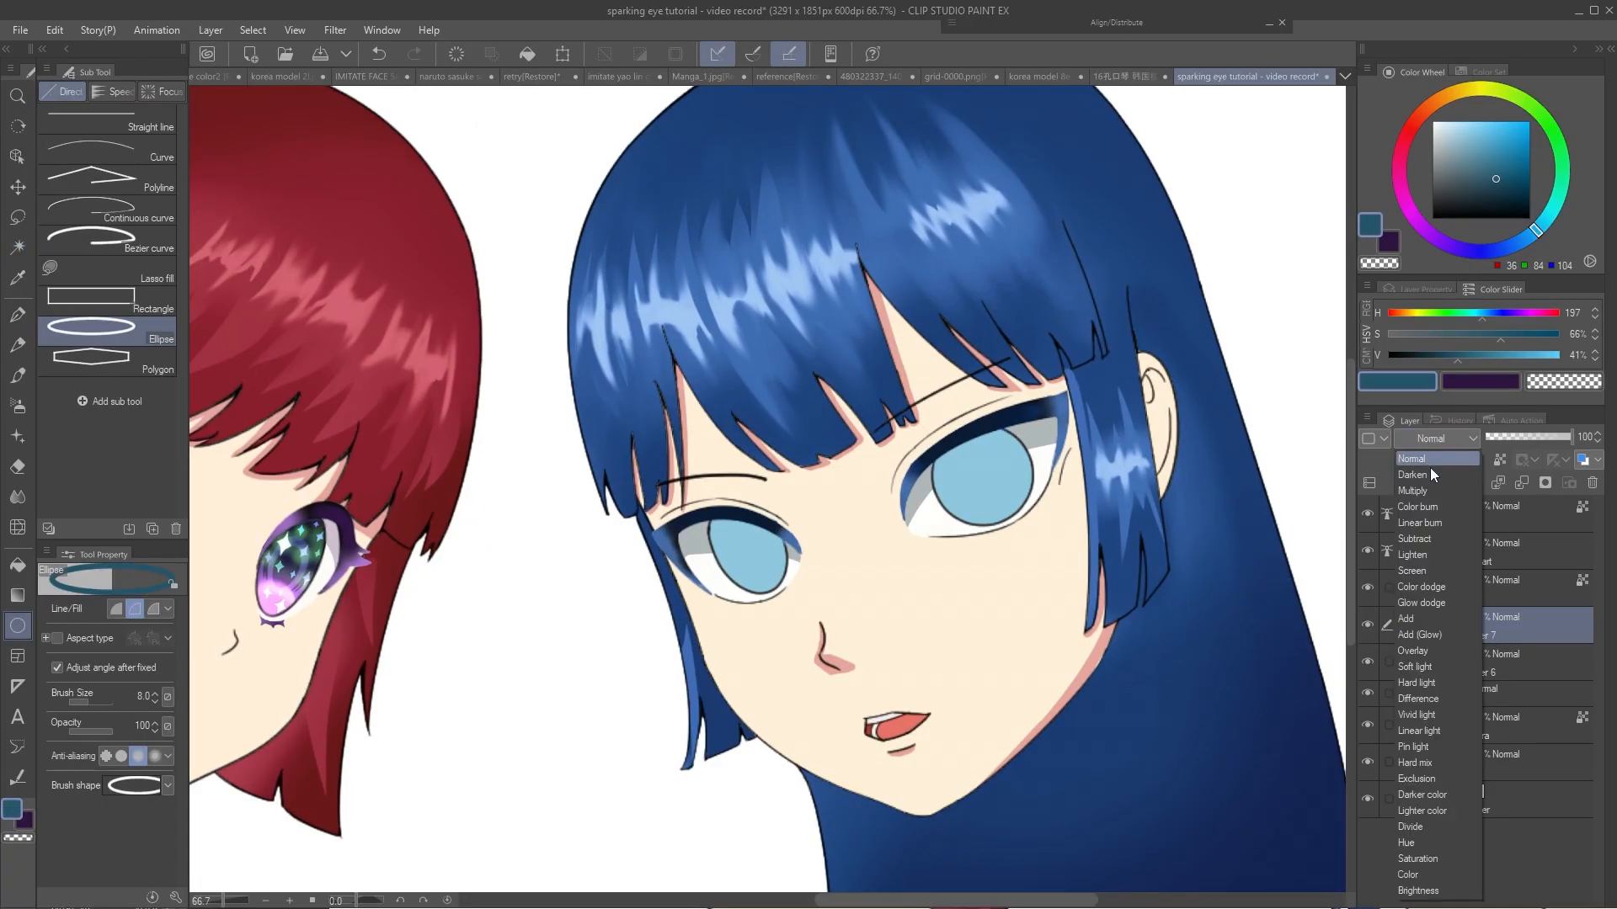
{"action": "left_click", "coordinate": [1423, 487]}
{"action": "left_click", "coordinate": [1411, 462]}
Draw a dark-teal ellipse ring (RGB 36, 84, 104) in each iris and fit the left-hand ring to its iris shape
{"action": "key", "text": "p"}
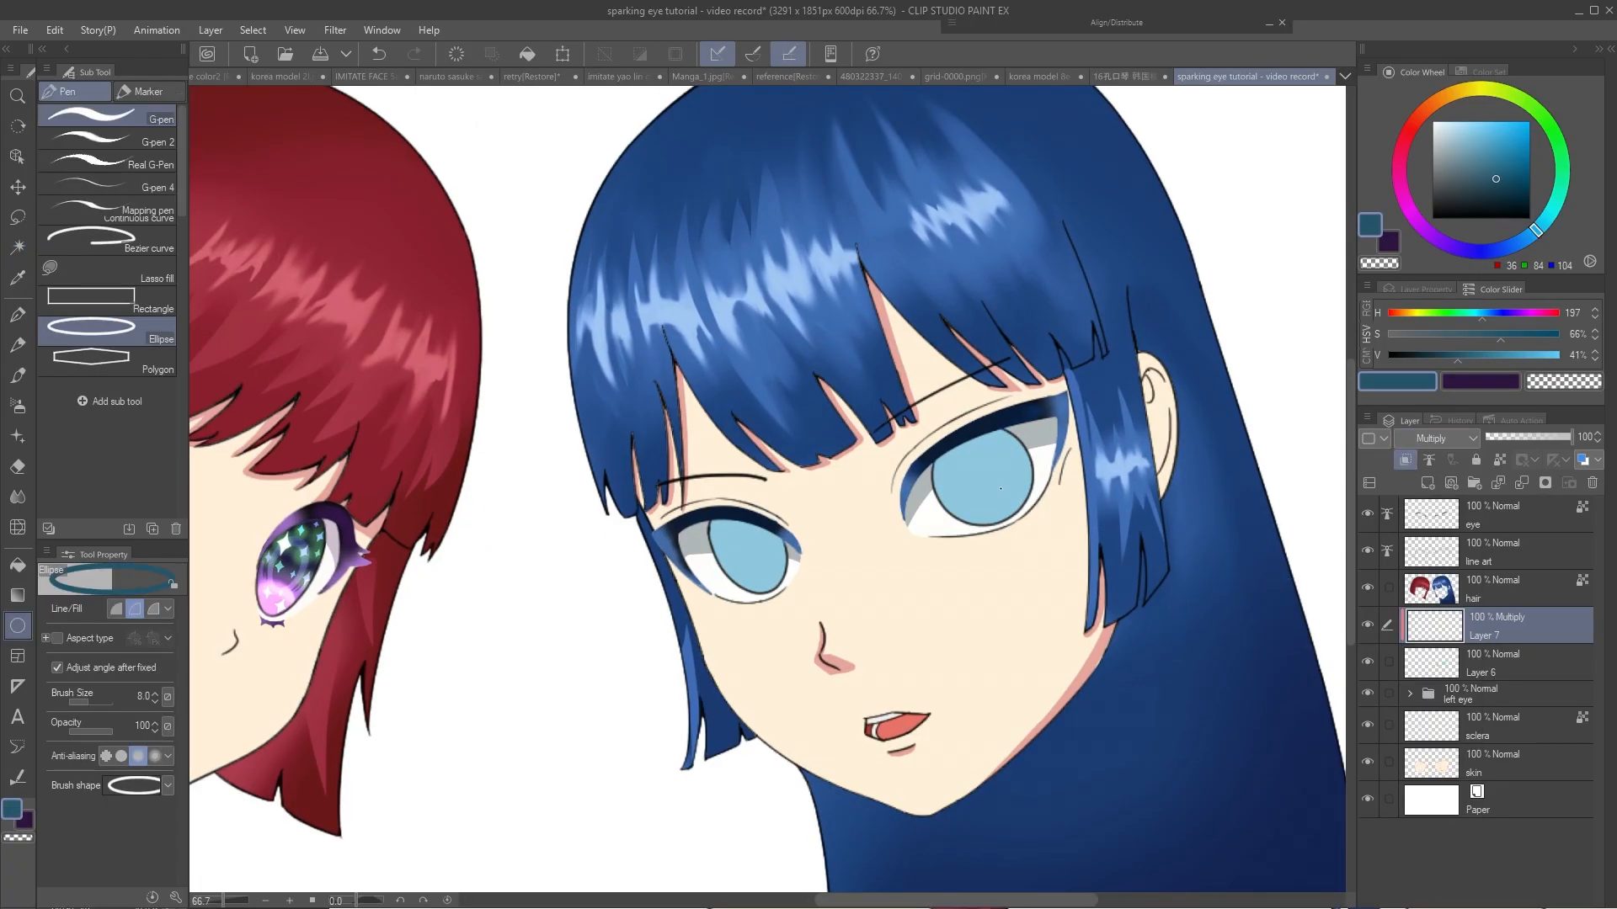
{"action": "scroll", "coordinate": [1002, 455], "scroll_direction": "up", "scroll_amount": 3}
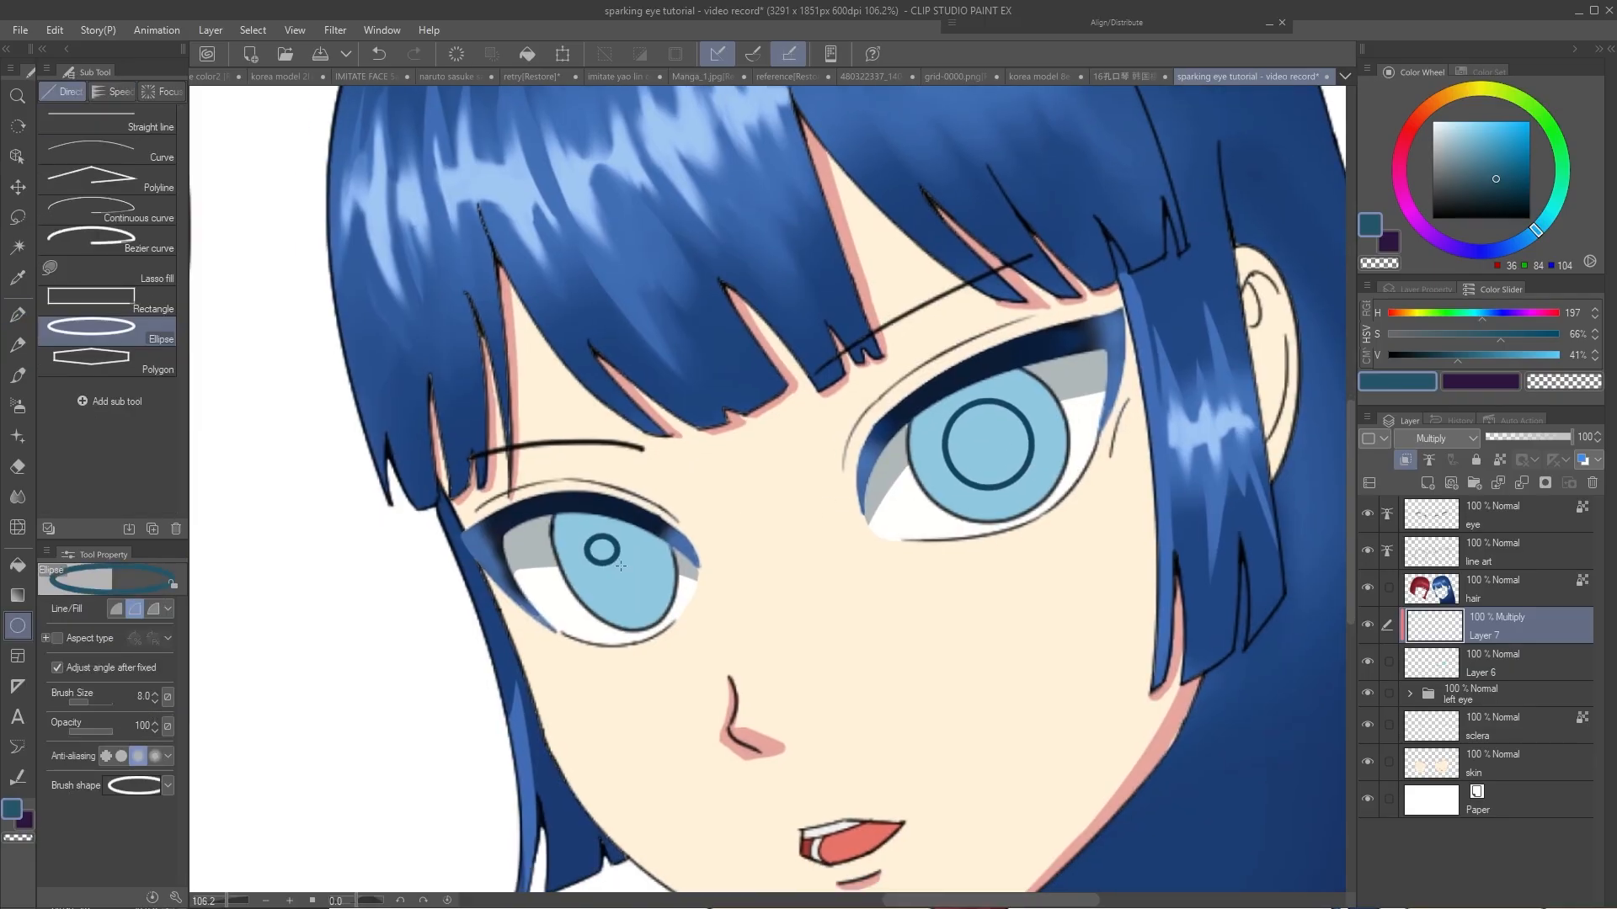
{"action": "left_click_drag", "start_coordinate": [621, 565], "coordinate": [644, 620]}
{"action": "key", "text": "m"}
{"action": "key", "text": "ctrl+t"}
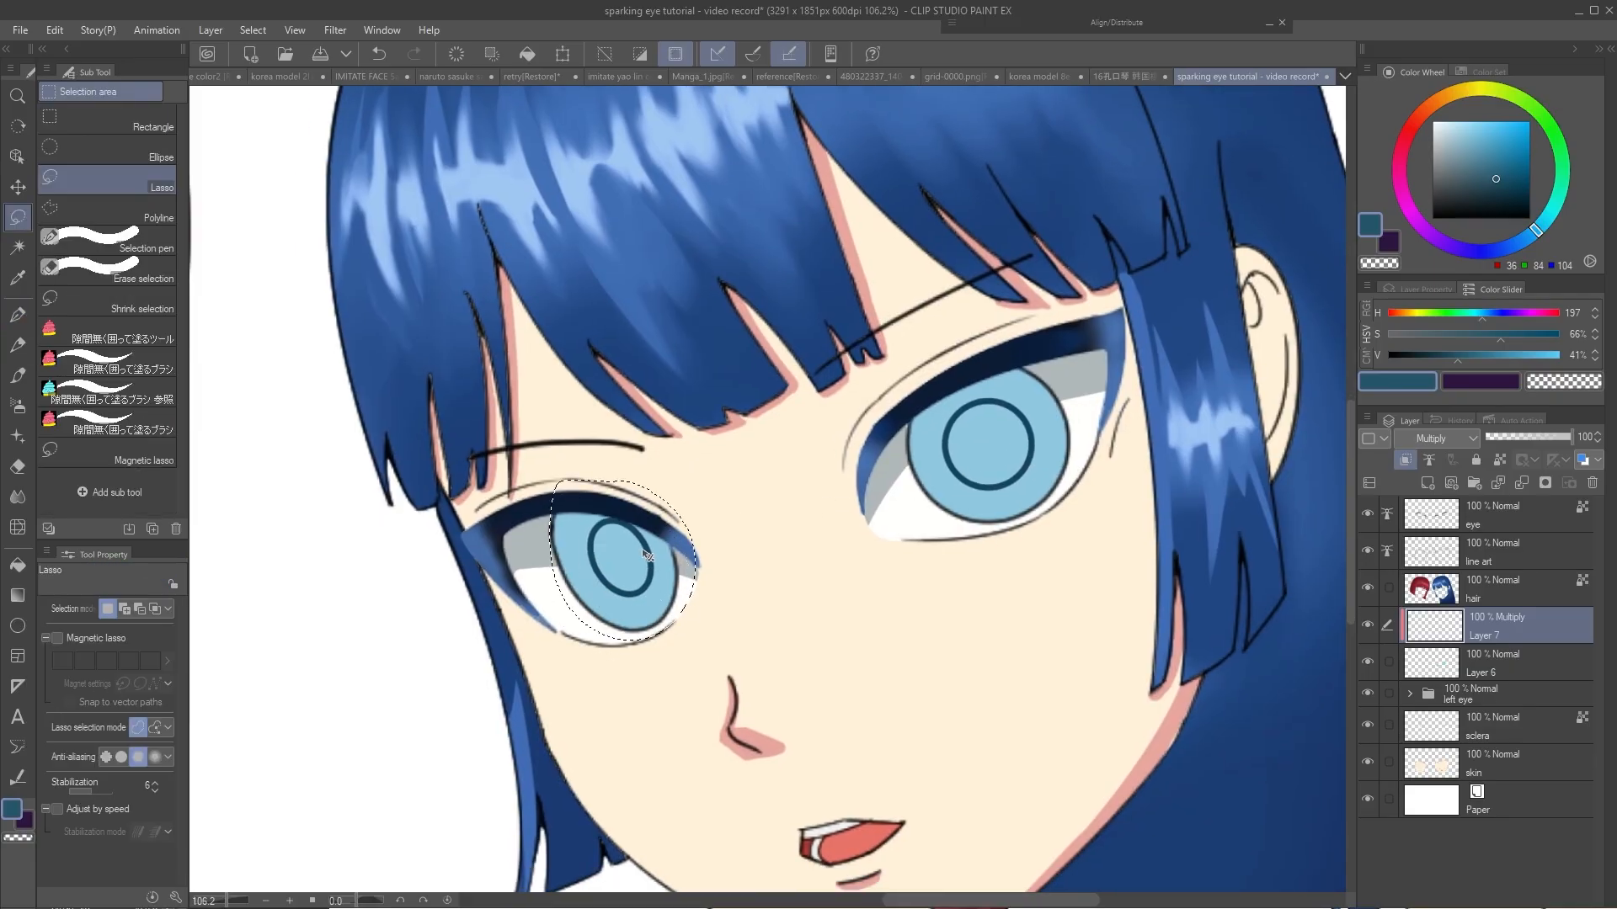
{"action": "key", "text": "ctrl+d"}
Thicken the inner rims of both irises in dark teal with the G-pen at size 15
{"action": "key", "text": "p"}
{"action": "scroll", "coordinate": [606, 573], "scroll_direction": "up", "scroll_amount": 3}
{"action": "mouse_move", "coordinate": [577, 463]}
{"action": "left_mouse_down"}
{"action": "mouse_move", "coordinate": [614, 632]}
{"action": "mouse_move", "coordinate": [633, 623]}
{"action": "mouse_move", "coordinate": [642, 653]}
{"action": "mouse_move", "coordinate": [718, 638]}
{"action": "left_mouse_up"}
{"action": "key", "text": "ctrl+z"}
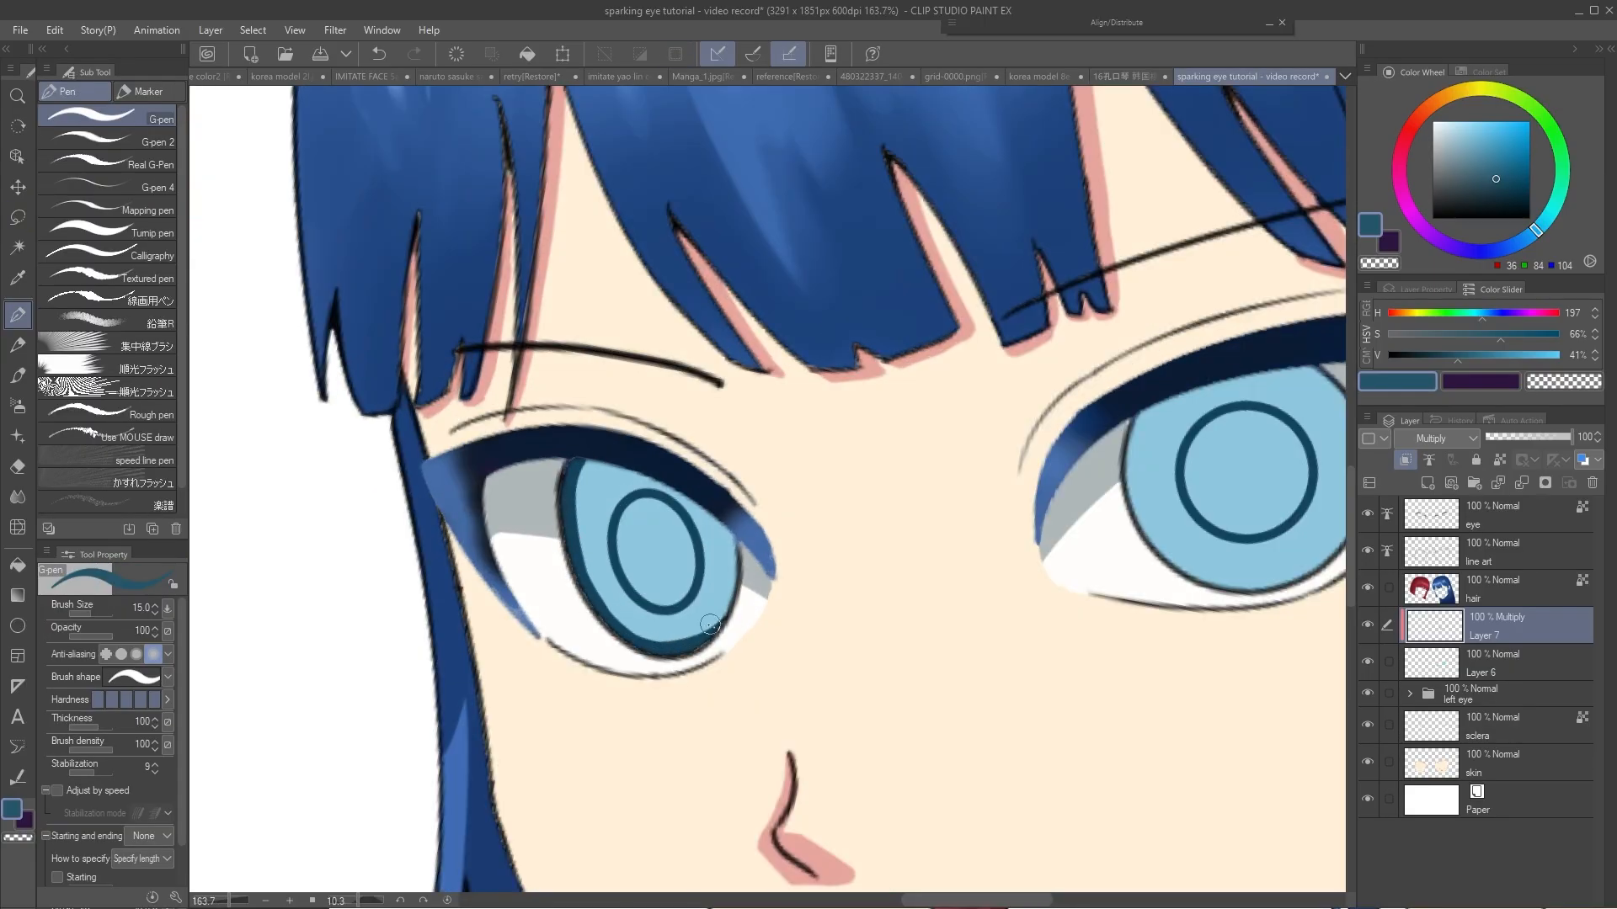
{"action": "left_click_drag", "start_coordinate": [717, 638], "coordinate": [737, 543]}
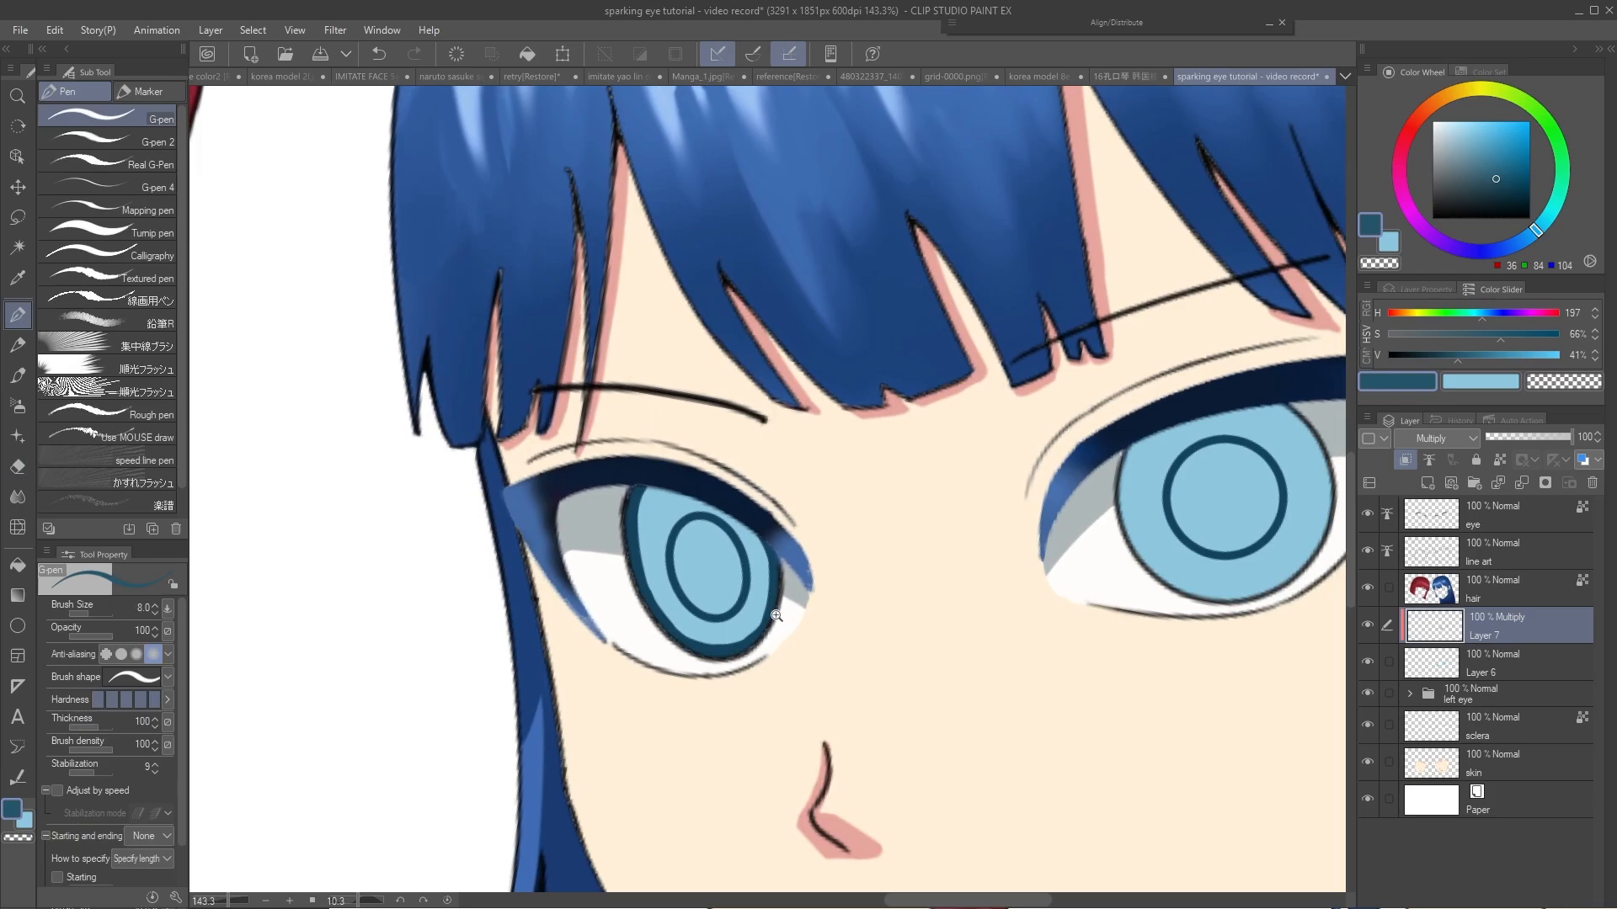
{"action": "scroll", "coordinate": [770, 628], "scroll_direction": "down", "scroll_amount": 2}
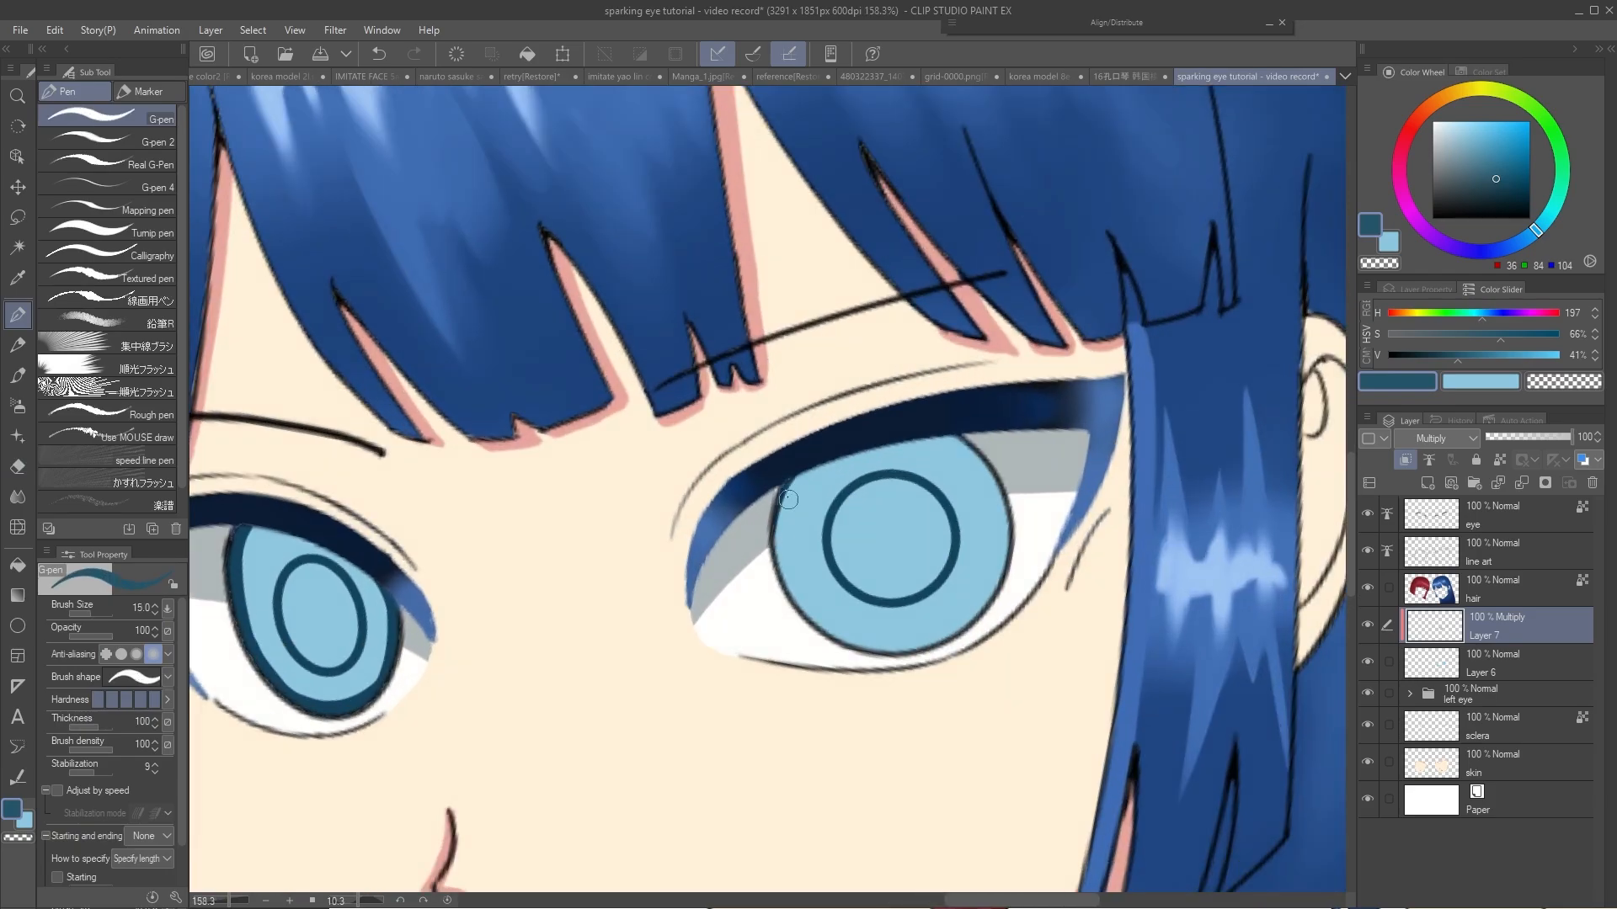
{"action": "mouse_move", "coordinate": [800, 476]}
{"action": "left_mouse_down"}
{"action": "mouse_move", "coordinate": [779, 530]}
{"action": "mouse_move", "coordinate": [943, 652]}
{"action": "mouse_move", "coordinate": [984, 470]}
{"action": "mouse_move", "coordinate": [996, 589]}
{"action": "left_mouse_up"}
{"action": "left_click_drag", "start_coordinate": [981, 454], "coordinate": [947, 630]}
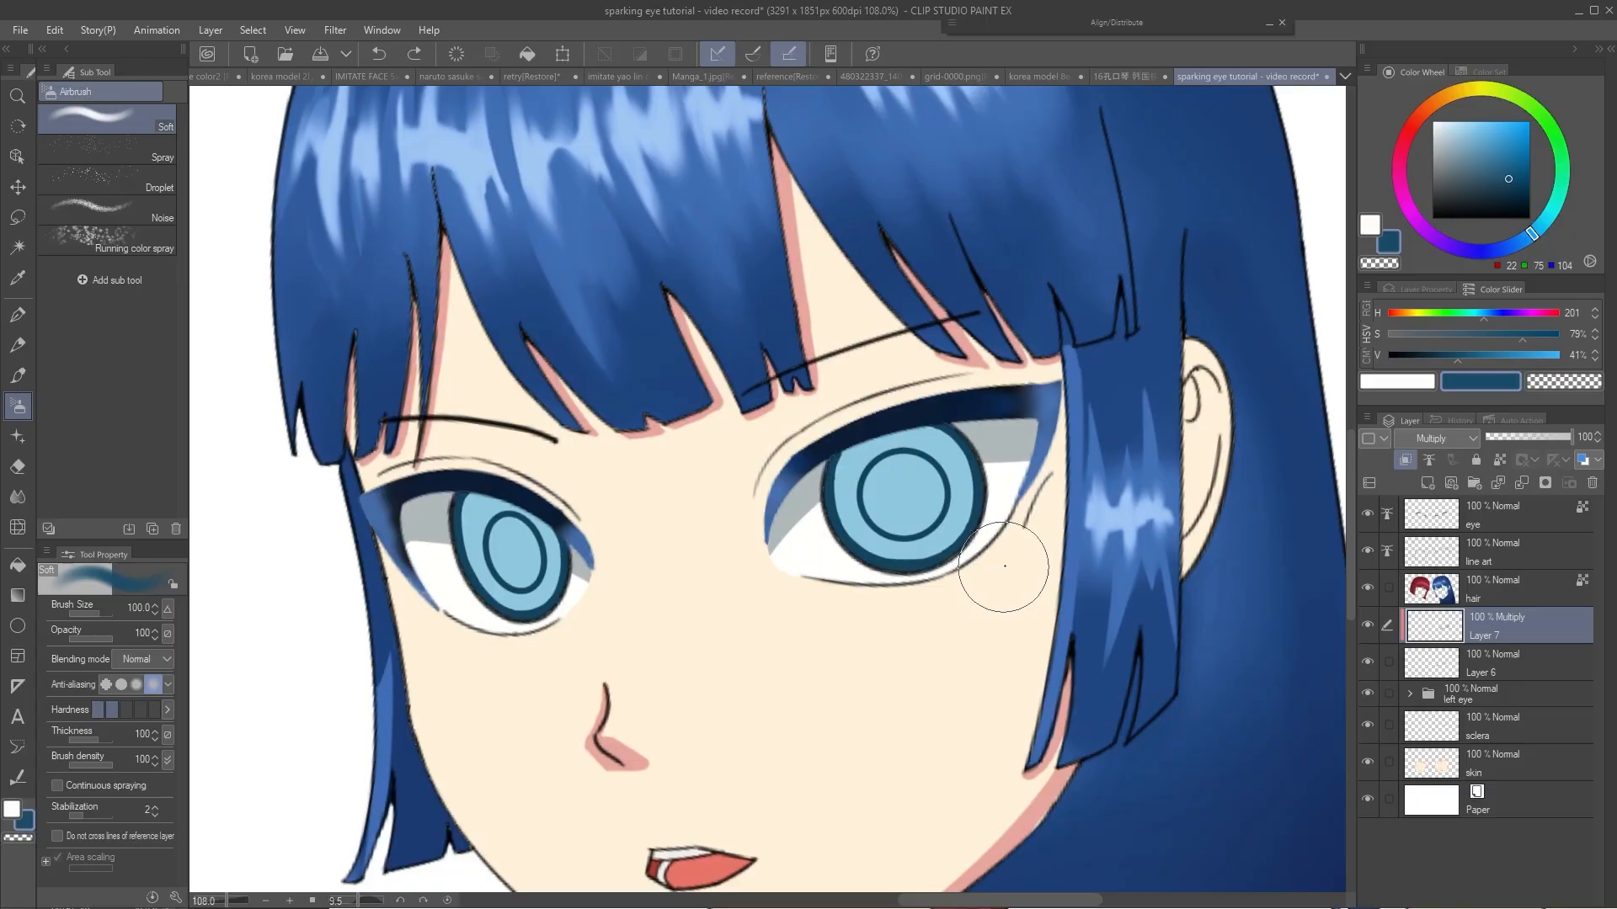
Lock the transparent pixels of the iris fill layer and shade the upper part of both irises dark blue with the Soft airbrush
{"action": "left_click", "coordinate": [1475, 670]}
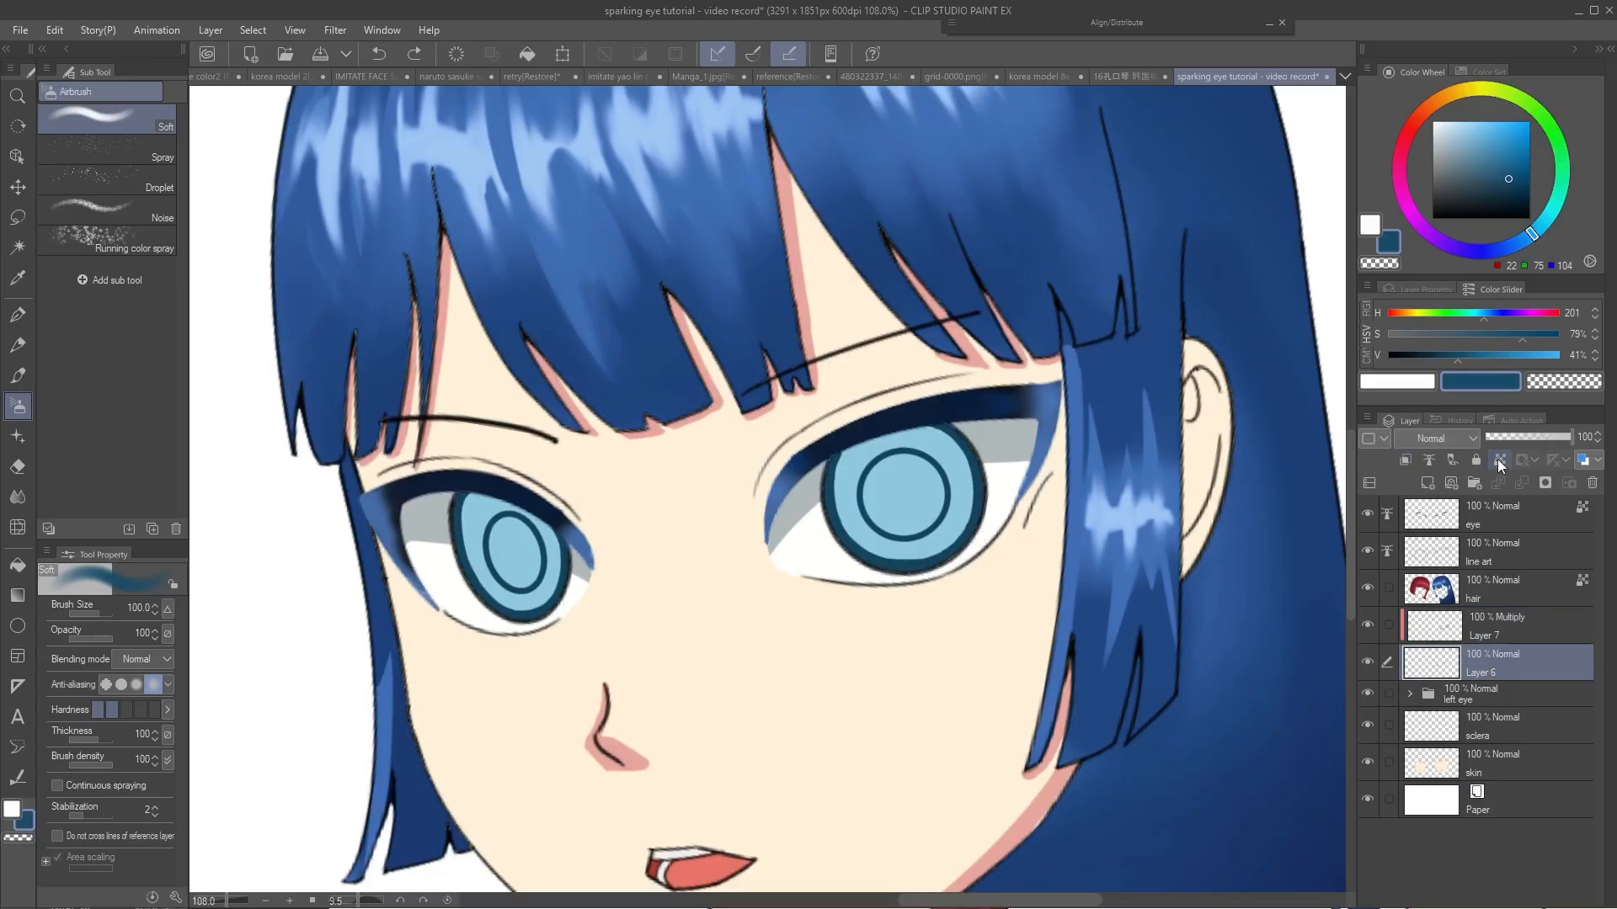
{"action": "mouse_move", "coordinate": [902, 496]}
{"action": "left_mouse_down"}
{"action": "mouse_move", "coordinate": [930, 495]}
{"action": "mouse_move", "coordinate": [971, 422]}
{"action": "mouse_move", "coordinate": [861, 480]}
{"action": "mouse_move", "coordinate": [902, 464]}
{"action": "mouse_move", "coordinate": [860, 502]}
{"action": "mouse_move", "coordinate": [1009, 452]}
{"action": "mouse_move", "coordinate": [1010, 491]}
{"action": "mouse_move", "coordinate": [895, 497]}
{"action": "mouse_move", "coordinate": [963, 484]}
{"action": "left_mouse_up"}
{"action": "scroll", "coordinate": [930, 495], "scroll_direction": "up", "scroll_amount": 2}
{"action": "left_click", "coordinate": [1009, 453], "text": "alt"}
{"action": "key", "text": "bracketleft"}
{"action": "key", "text": "bracketleft"}
{"action": "key", "text": "bracketleft"}
{"action": "key", "text": "bracketleft"}
{"action": "left_click", "coordinate": [898, 458], "text": "alt"}
{"action": "key", "text": "bracketright"}
{"action": "mouse_move", "coordinate": [514, 514]}
{"action": "left_mouse_down"}
{"action": "mouse_move", "coordinate": [567, 516]}
{"action": "mouse_move", "coordinate": [522, 547]}
{"action": "left_mouse_up"}
Airbrush a saturated blue (HSV 206, 85, 62) glow into the pupil centres of both eyes
{"action": "left_click", "coordinate": [1531, 236]}
{"action": "key", "text": "ctrl+z"}
{"action": "left_click", "coordinate": [1516, 159]}
{"action": "left_click_drag", "start_coordinate": [981, 513], "coordinate": [1023, 509]}
{"action": "left_click", "coordinate": [987, 469], "text": "alt"}
{"action": "left_click", "coordinate": [1006, 509], "text": "alt"}
{"action": "left_click_drag", "start_coordinate": [552, 573], "coordinate": [572, 577]}
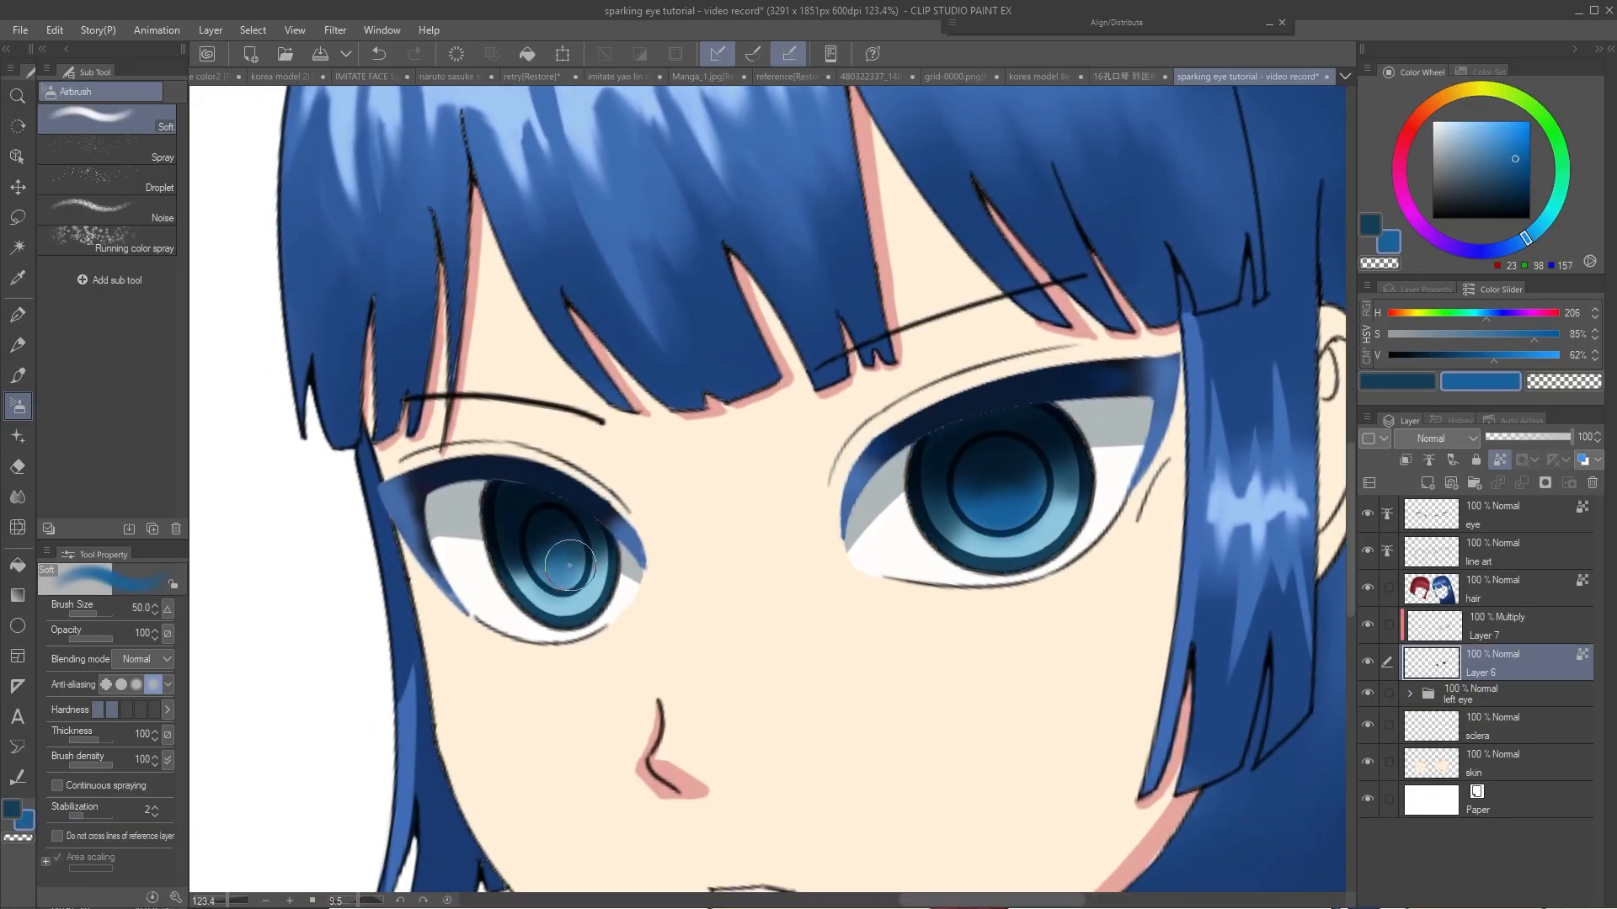
{"action": "left_click", "coordinate": [573, 526], "text": "alt"}
{"action": "key", "text": "ctrl+z"}
{"action": "key", "text": "x"}
Add a new layer above the Multiply layer and set its blending mode to Add
{"action": "left_click", "coordinate": [1497, 626]}
{"action": "key", "text": "e"}
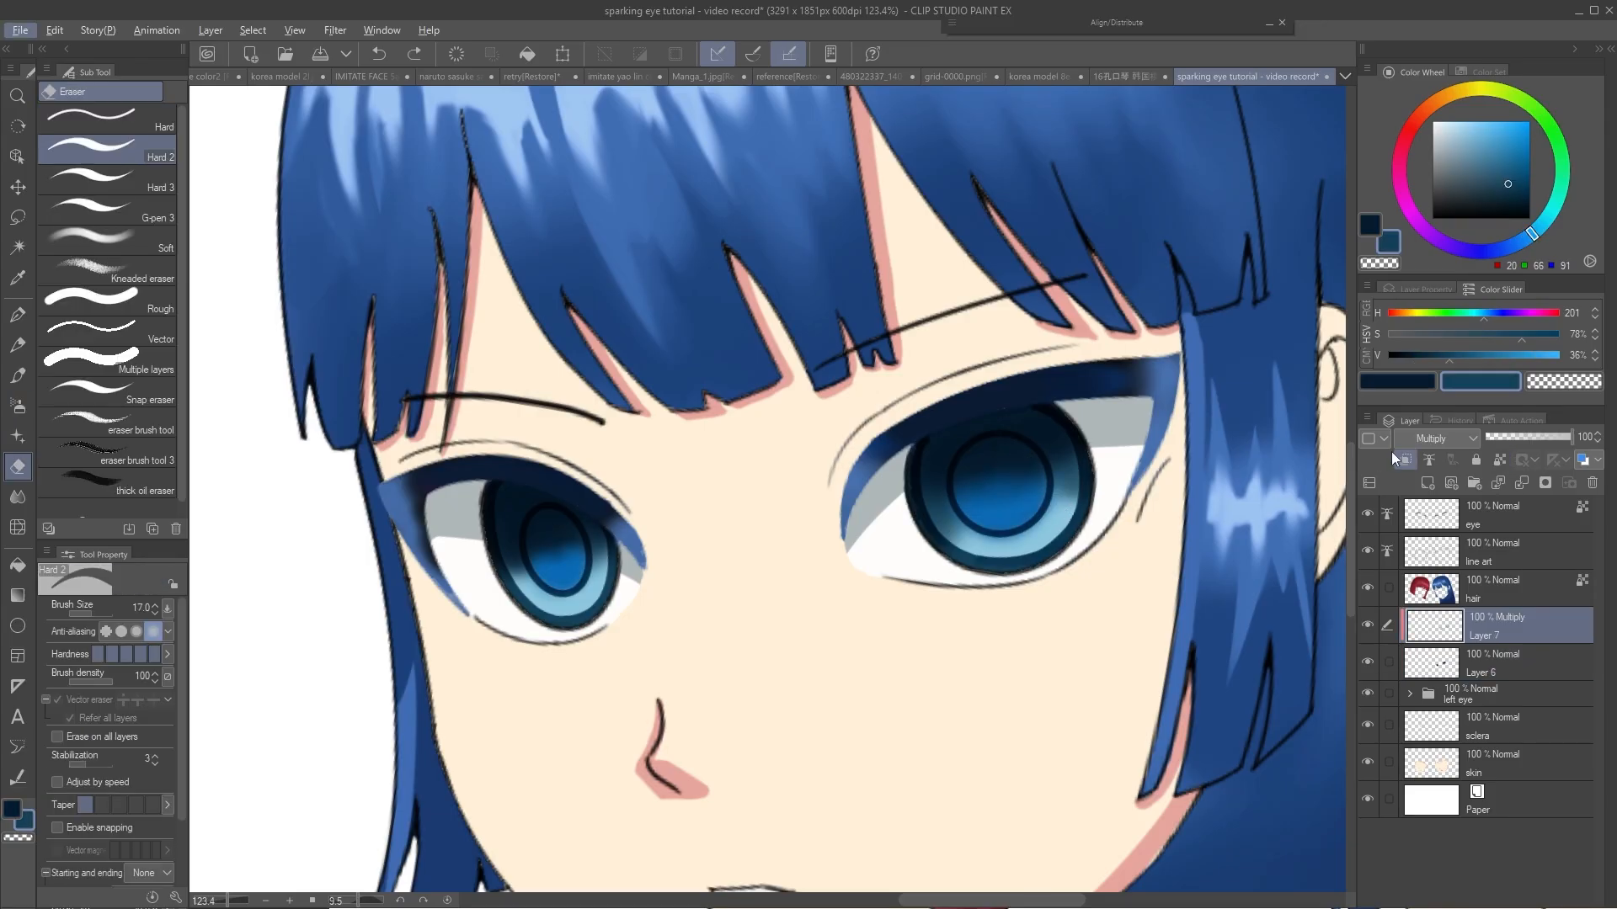
{"action": "left_click", "coordinate": [1426, 482]}
{"action": "left_click", "coordinate": [1433, 438]}
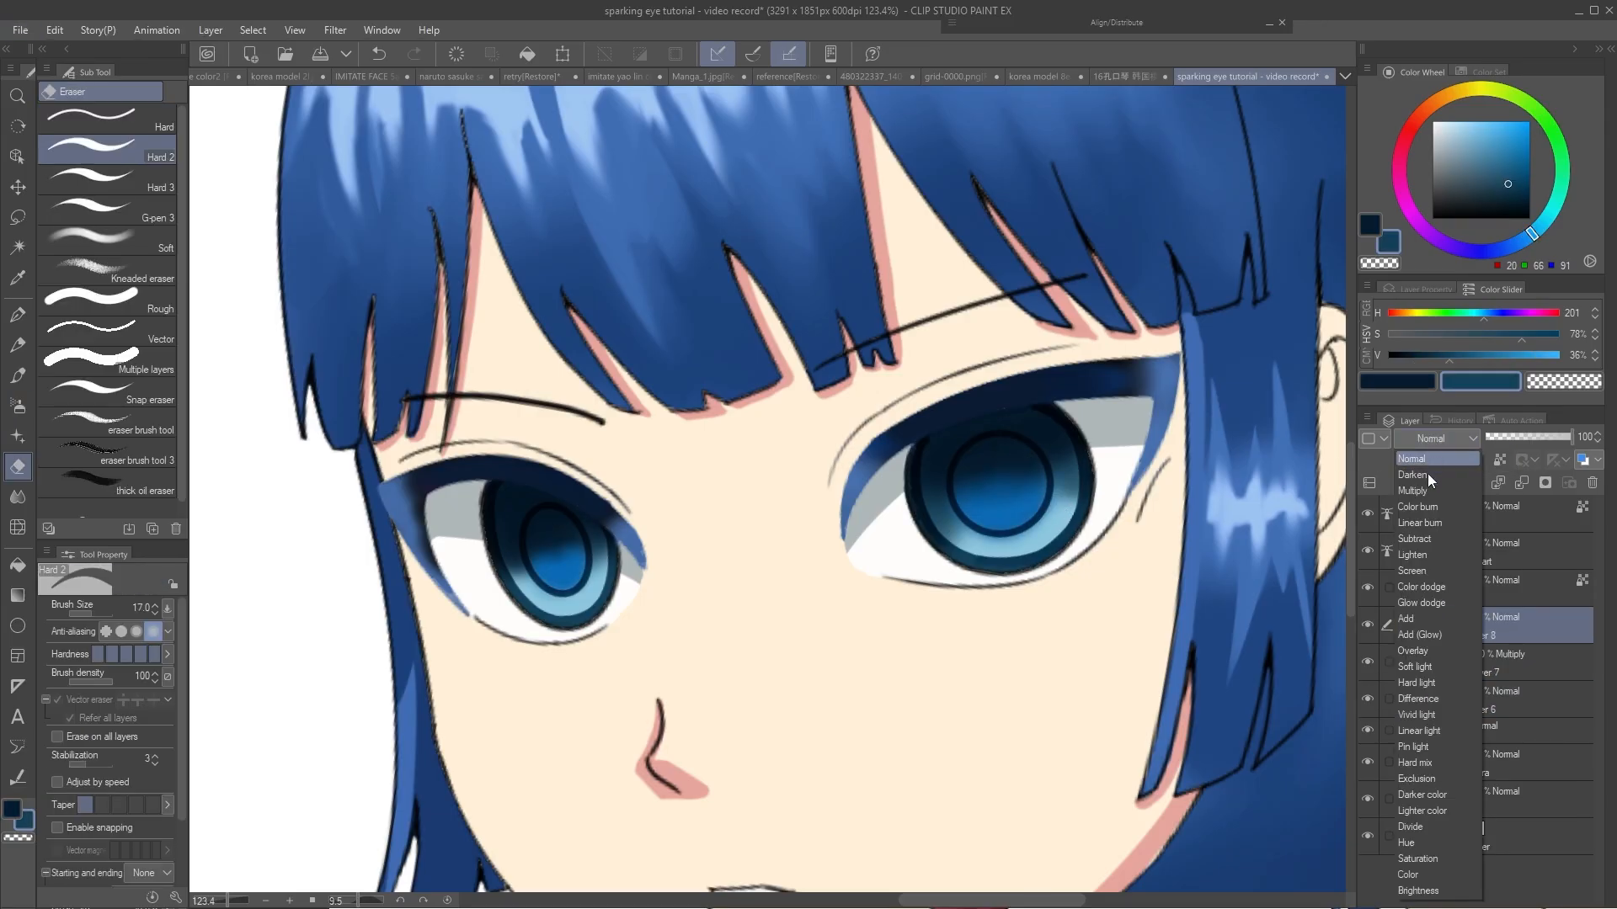
{"action": "left_click", "coordinate": [1416, 622]}
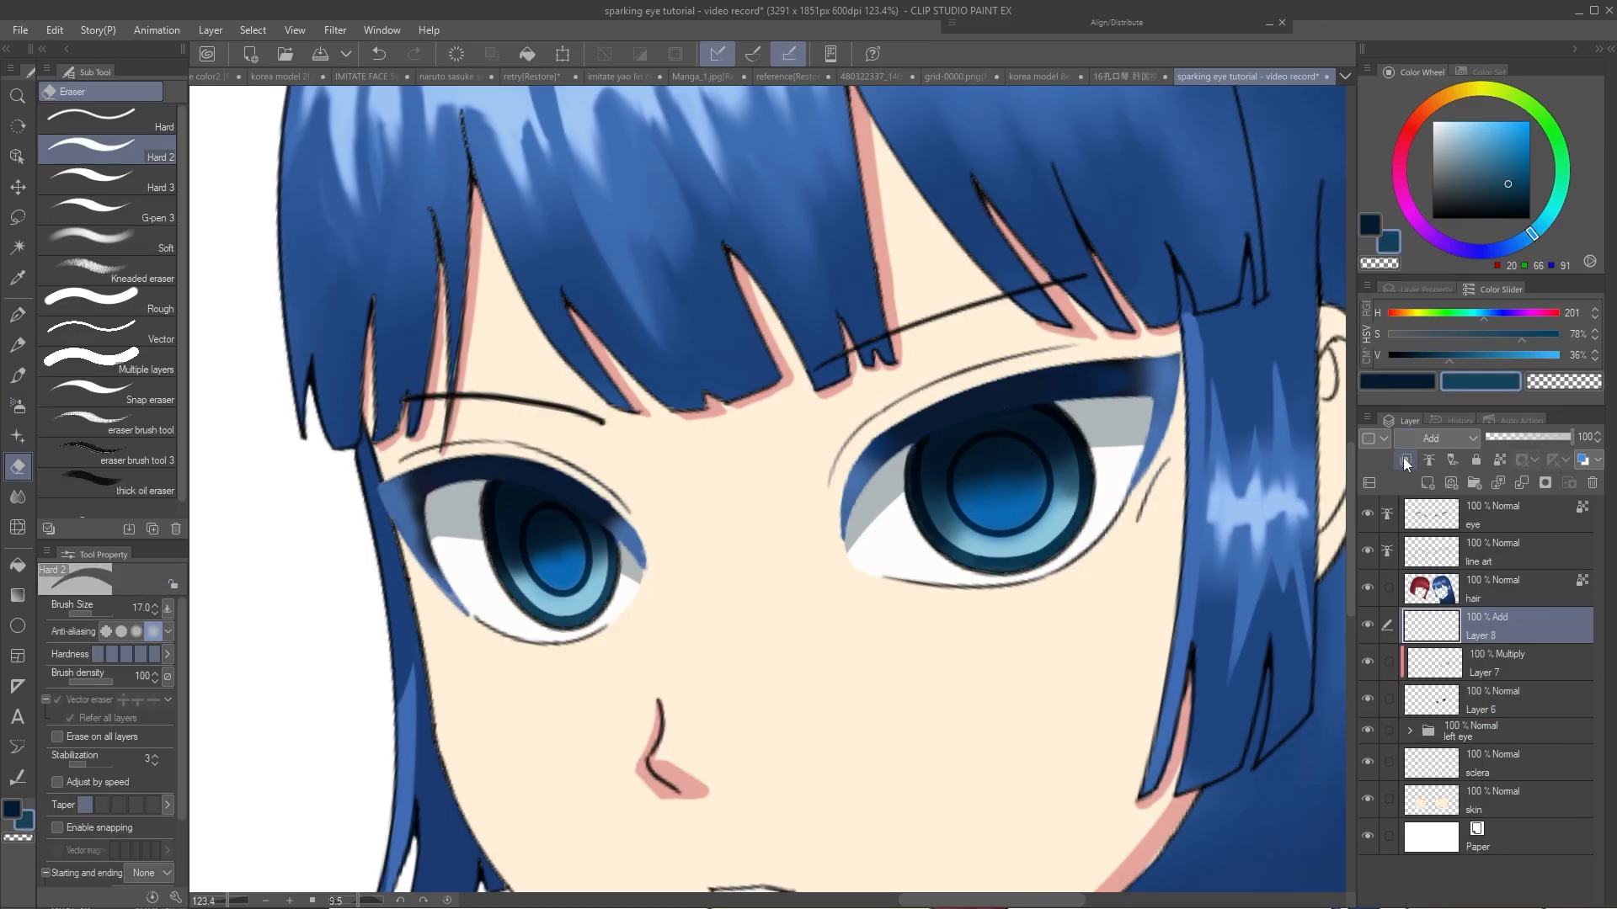
Lasso the lower part of each iris and airbrush a lighter blue glow (HSV 201, 71, 67) inside it on the Add layer
{"action": "left_click_drag", "start_coordinate": [1109, 502], "coordinate": [1074, 510]}
{"action": "key", "text": "m"}
{"action": "left_click", "coordinate": [982, 469], "text": "alt"}
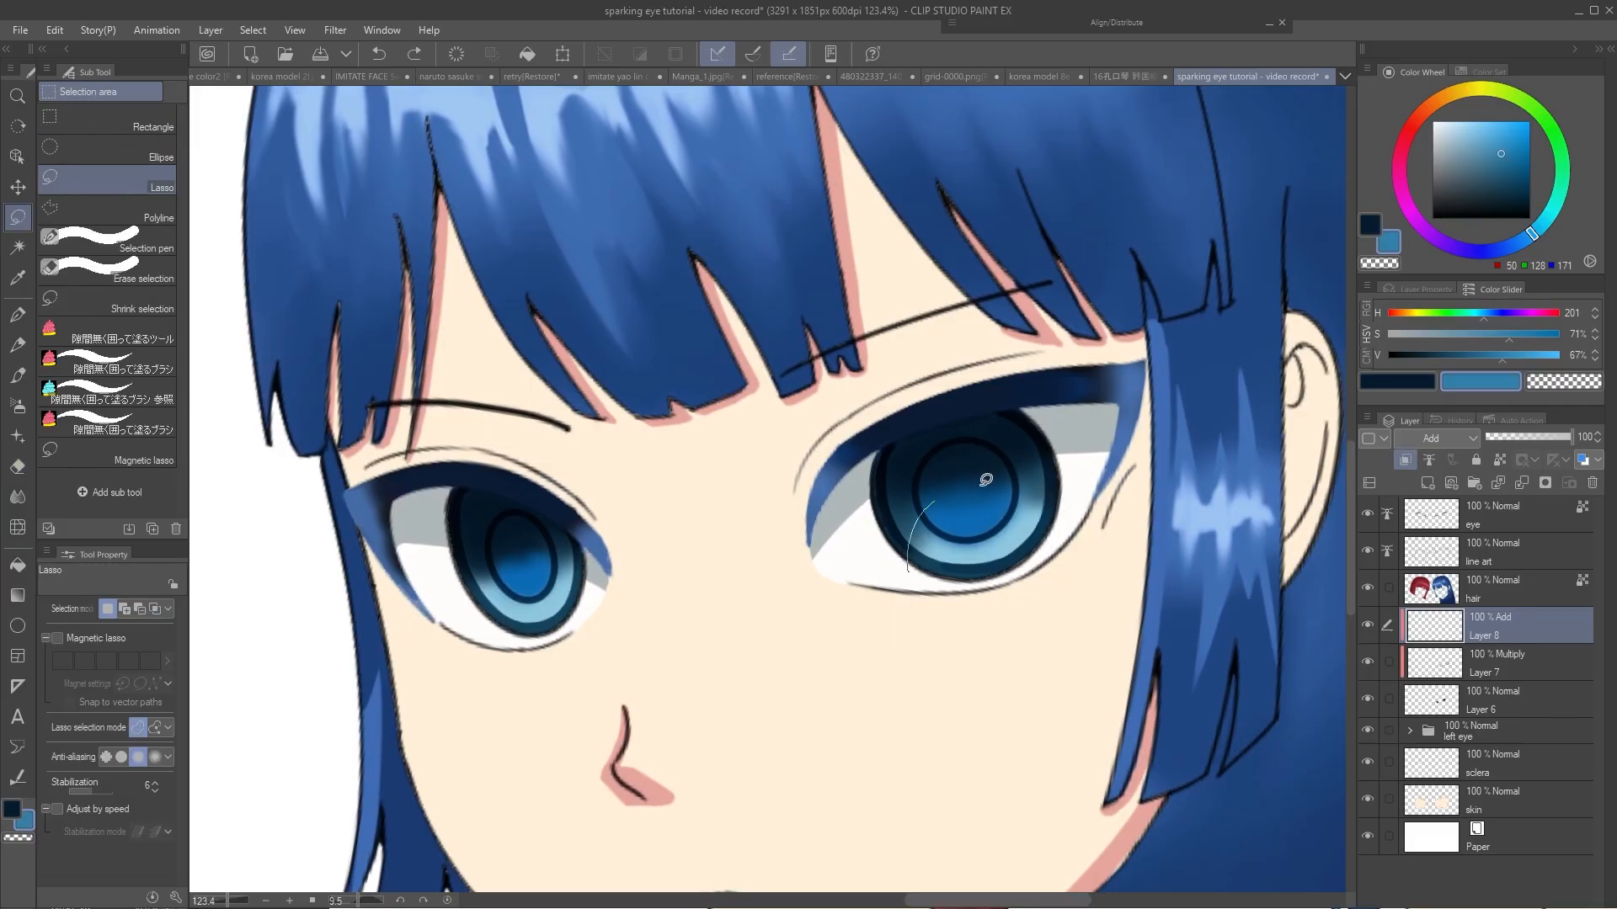
{"action": "mouse_move", "coordinate": [982, 487]}
{"action": "left_mouse_down"}
{"action": "mouse_move", "coordinate": [999, 597]}
{"action": "mouse_move", "coordinate": [990, 489]}
{"action": "mouse_move", "coordinate": [1052, 522]}
{"action": "left_mouse_up"}
{"action": "key", "text": "b"}
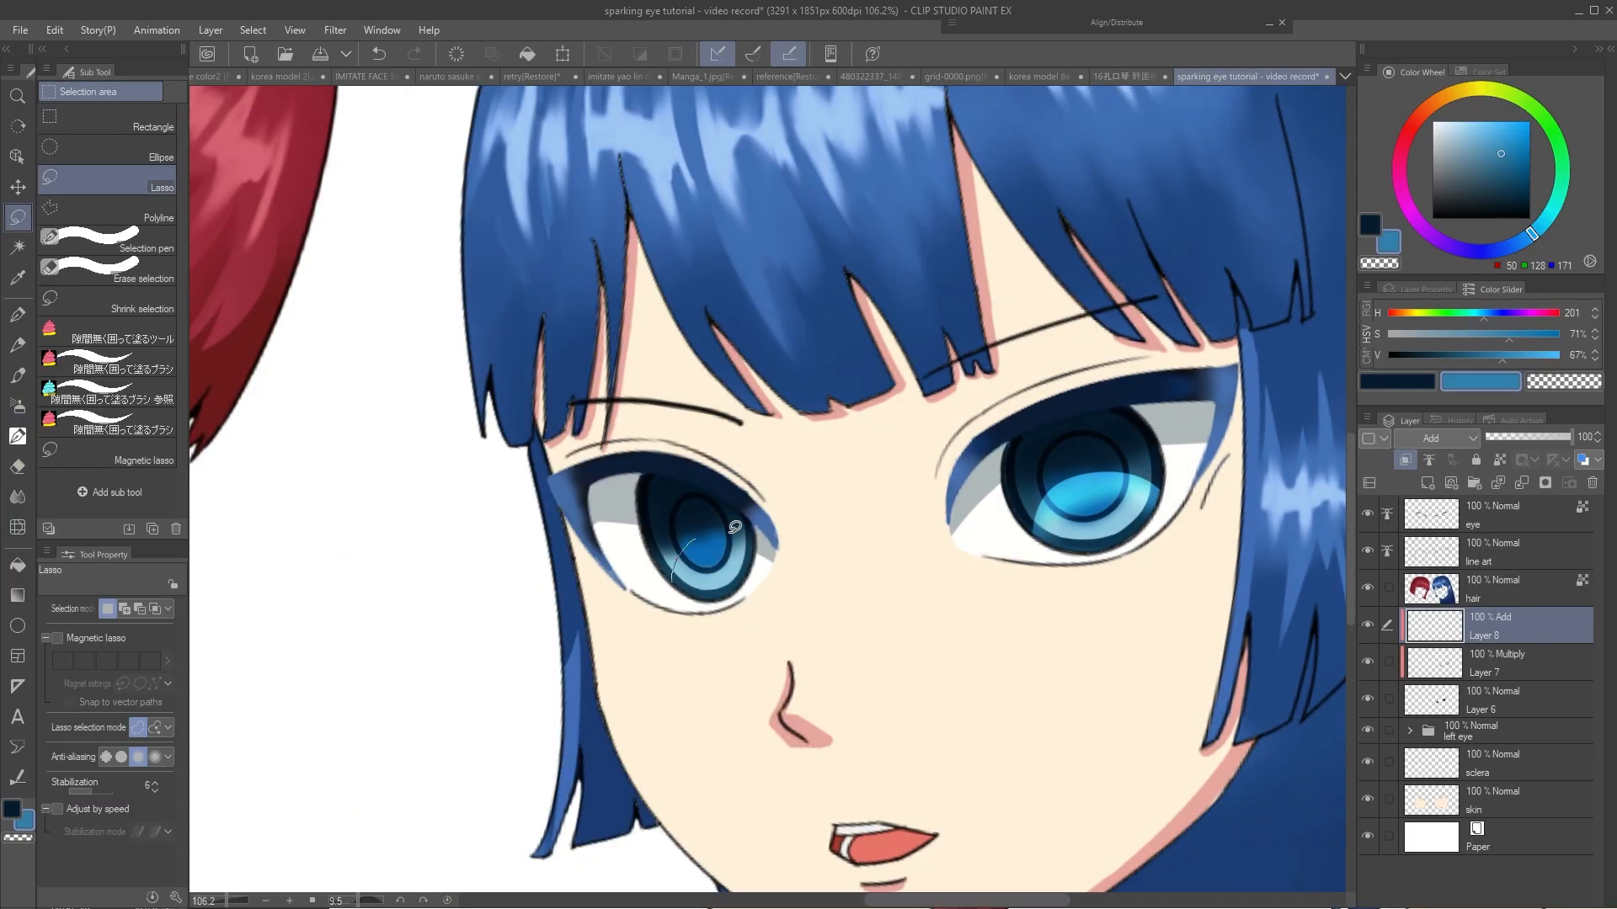
{"action": "mouse_move", "coordinate": [734, 527]}
{"action": "left_mouse_down"}
{"action": "mouse_move", "coordinate": [685, 574]}
{"action": "mouse_move", "coordinate": [758, 547]}
{"action": "mouse_move", "coordinate": [784, 577]}
{"action": "left_mouse_up"}
{"action": "key", "text": "b"}
Lasso a curved band across the upper iris of the eye on the right and airbrush it blue (HSV 206, 85, 56)
{"action": "mouse_move", "coordinate": [859, 525]}
{"action": "left_mouse_down"}
{"action": "mouse_move", "coordinate": [914, 482]}
{"action": "mouse_move", "coordinate": [1013, 471]}
{"action": "mouse_move", "coordinate": [982, 436]}
{"action": "mouse_move", "coordinate": [906, 439]}
{"action": "mouse_move", "coordinate": [840, 477]}
{"action": "mouse_move", "coordinate": [860, 523]}
{"action": "left_mouse_up"}
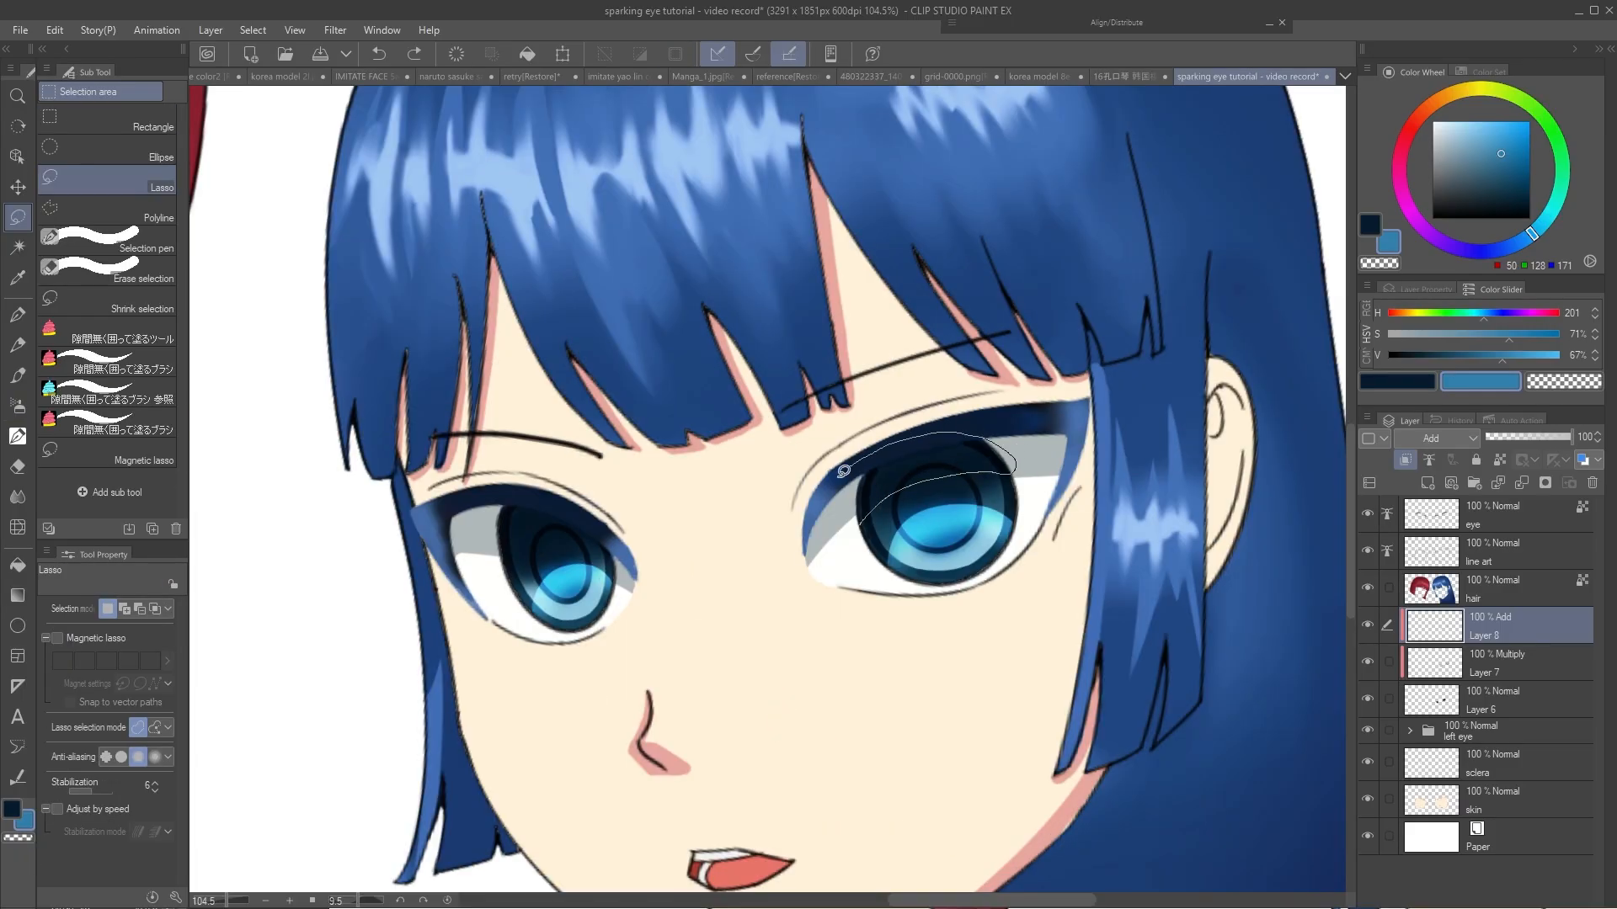
{"action": "key", "text": "b"}
{"action": "key", "text": "b"}
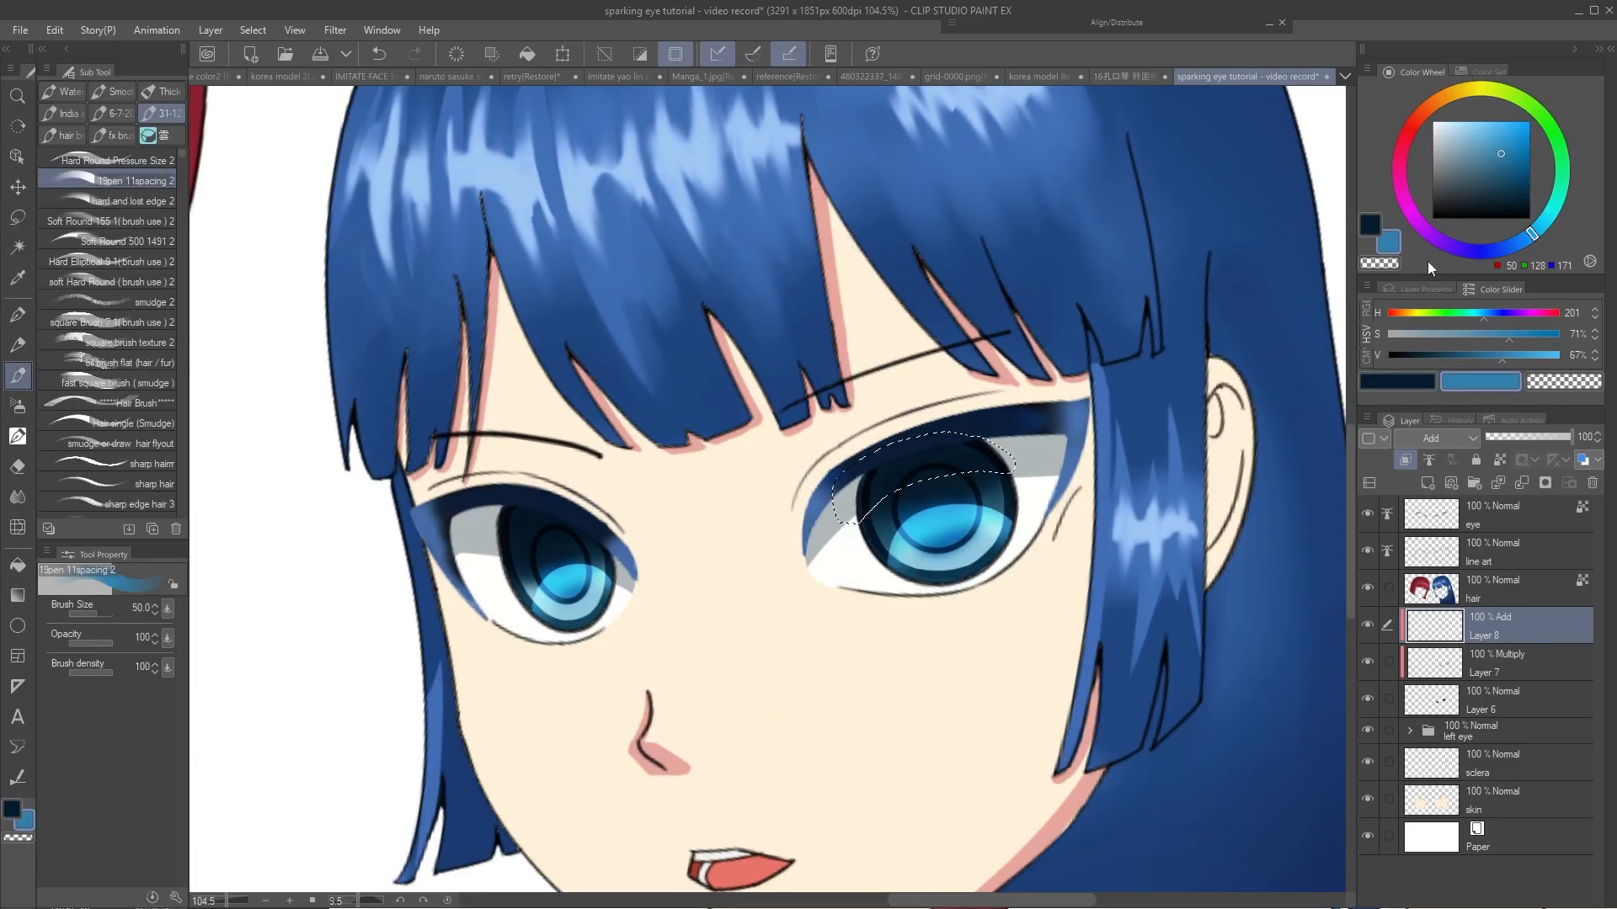
{"action": "left_click", "coordinate": [1526, 238]}
{"action": "left_click", "coordinate": [1514, 165]}
{"action": "mouse_move", "coordinate": [1001, 463]}
{"action": "left_mouse_down"}
{"action": "mouse_move", "coordinate": [915, 445]}
{"action": "mouse_move", "coordinate": [933, 484]}
{"action": "mouse_move", "coordinate": [876, 479]}
{"action": "mouse_move", "coordinate": [983, 463]}
{"action": "left_mouse_up"}
{"action": "key", "text": "e"}
{"action": "key", "text": "m"}
{"action": "key", "text": "ctrl+d"}
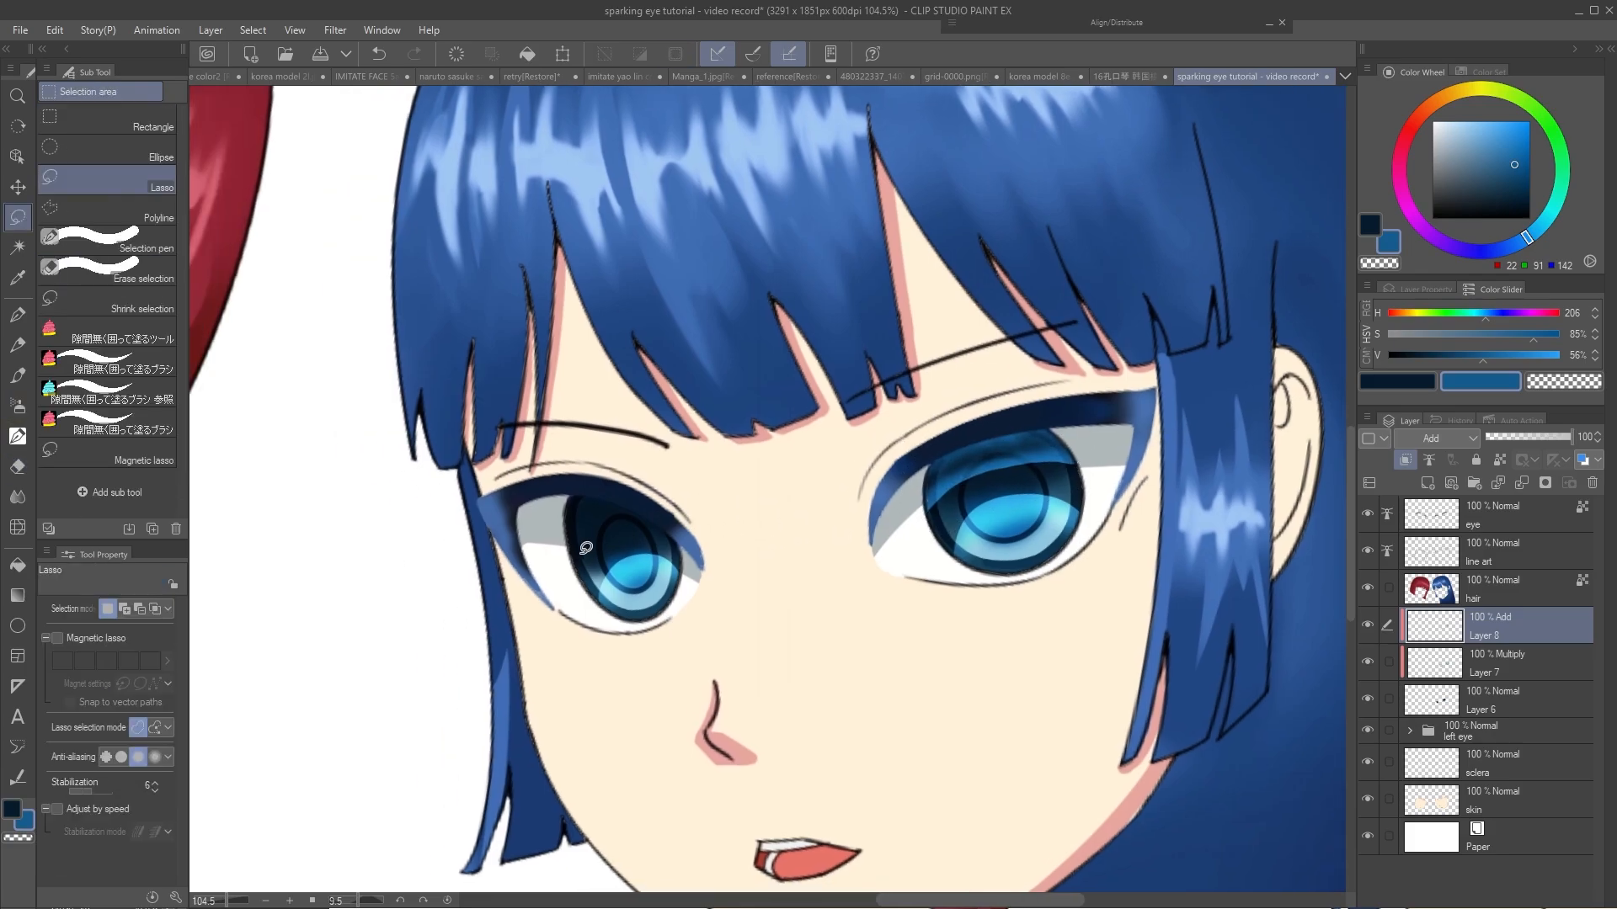
Lasso a matching upper band in the iris of the other eye, airbrush the same blue glow and deselect
{"action": "left_click_drag", "start_coordinate": [675, 525], "coordinate": [577, 562]}
{"action": "key", "text": "b"}
{"action": "mouse_move", "coordinate": [634, 505]}
{"action": "left_mouse_down"}
{"action": "mouse_move", "coordinate": [591, 550]}
{"action": "mouse_move", "coordinate": [595, 490]}
{"action": "mouse_move", "coordinate": [581, 531]}
{"action": "left_mouse_up"}
{"action": "key", "text": "ctrl+d"}
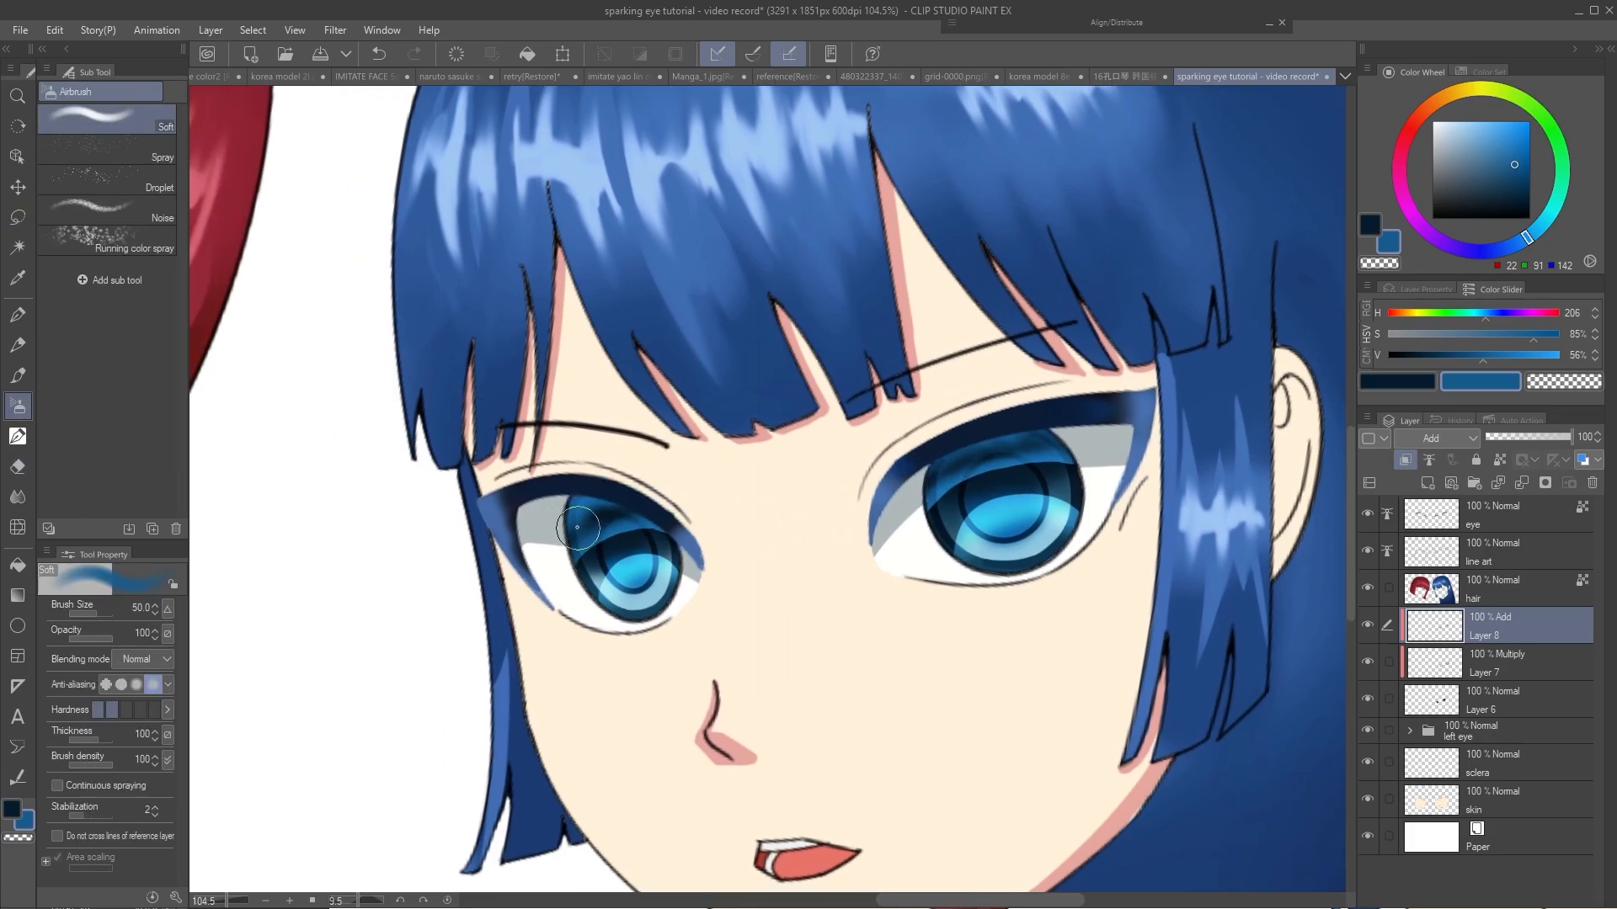
Pick a medium blue (HSV 207, 64, 69) and add a new layer set to Add above the glow layer
{"action": "key", "text": "p"}
{"action": "scroll", "coordinate": [584, 484], "scroll_direction": "down", "scroll_amount": 1}
{"action": "left_click", "coordinate": [1493, 152]}
{"action": "left_click", "coordinate": [1429, 482]}
{"action": "left_click", "coordinate": [1433, 439]}
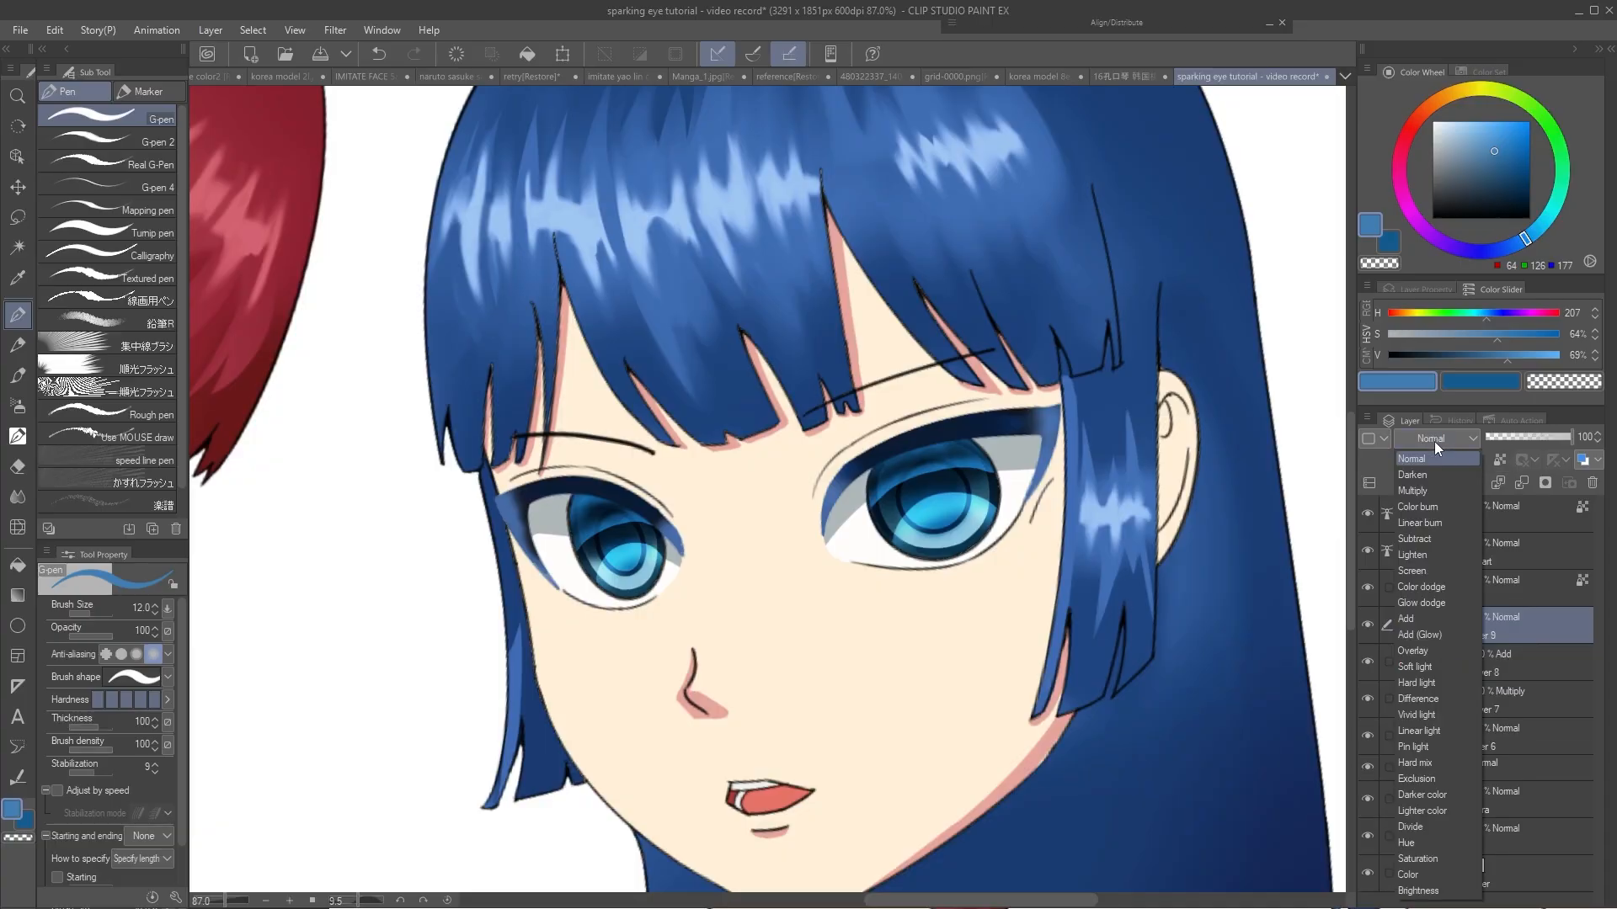
{"action": "left_click", "coordinate": [1422, 618]}
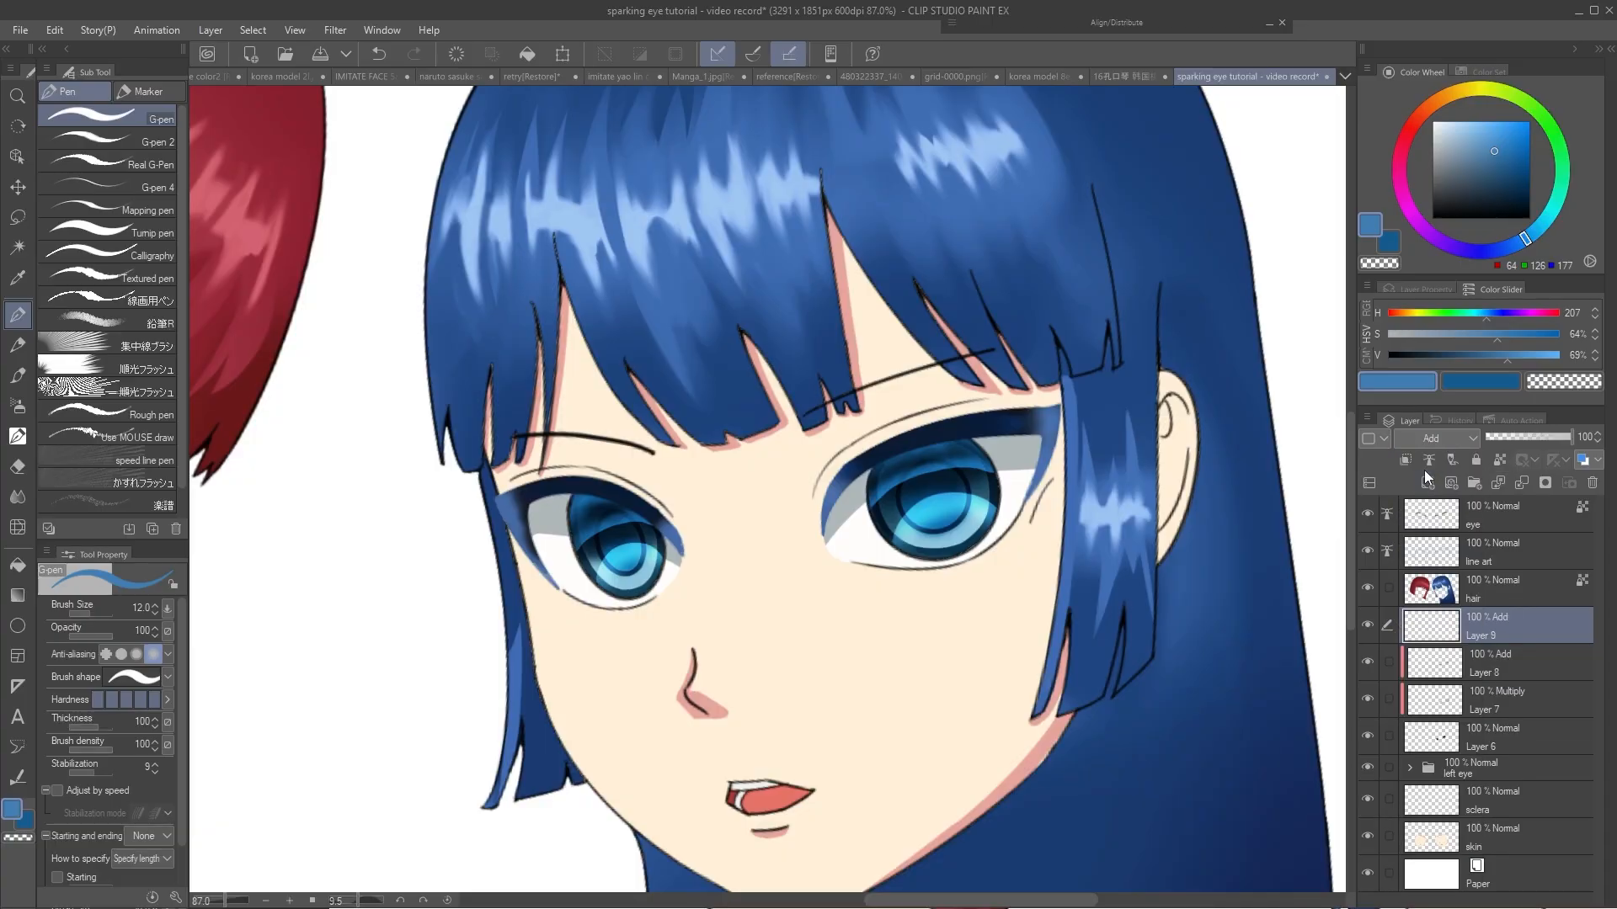
Draw short light rays along the lower rims of both irises with the G-pen and smudge them with the Finger tip blender
{"action": "scroll", "coordinate": [955, 545], "scroll_direction": "up", "scroll_amount": 2}
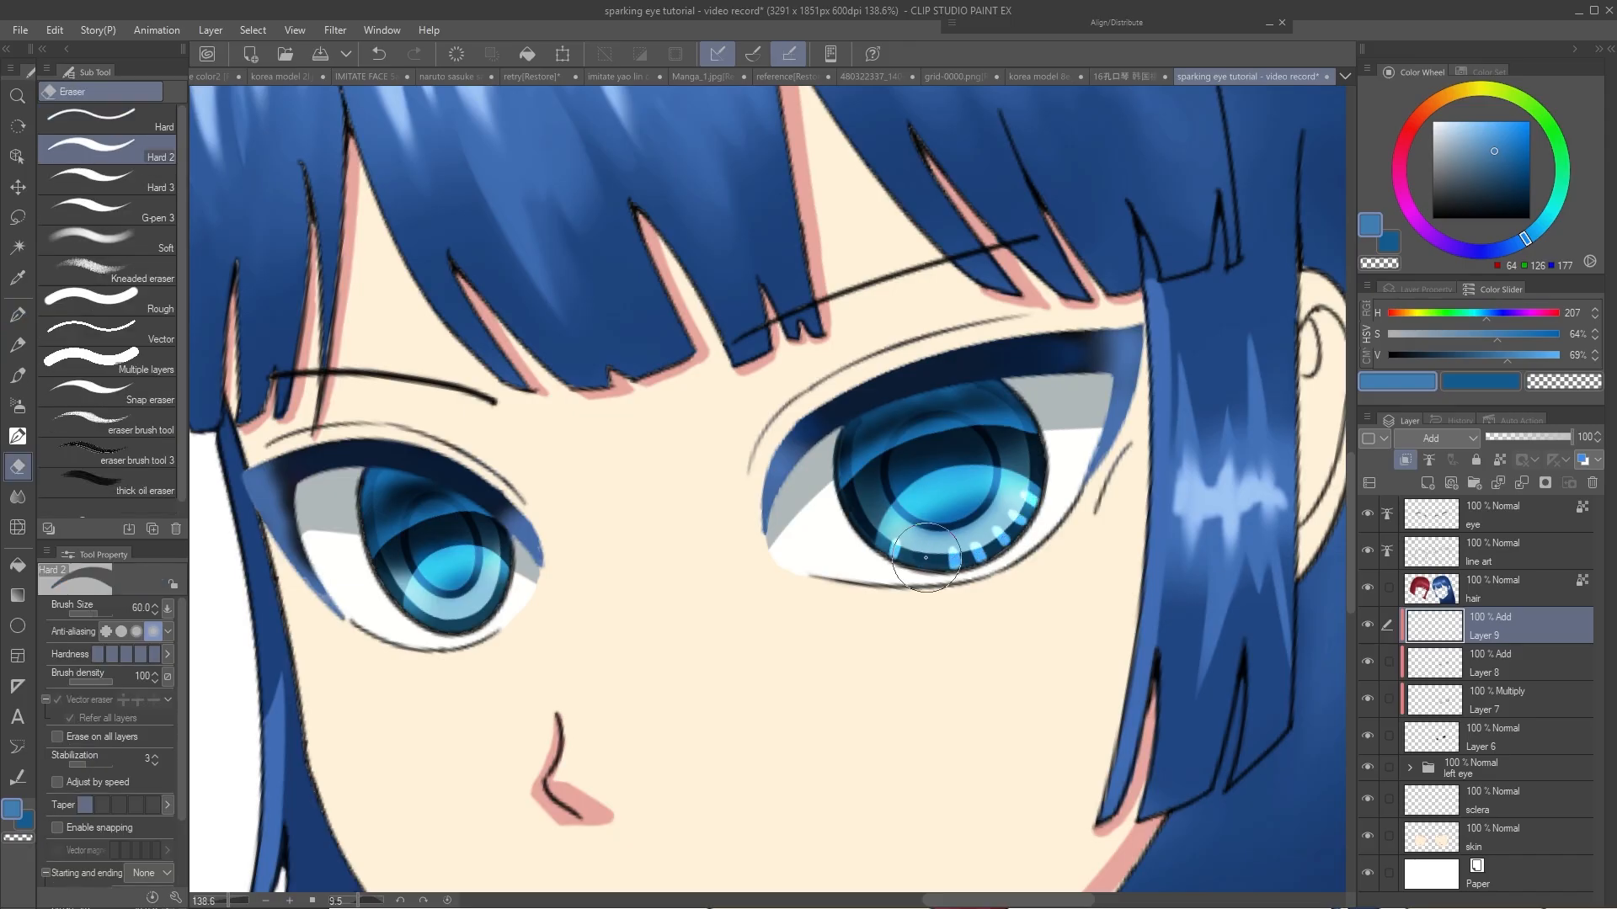
{"action": "key", "text": "j"}
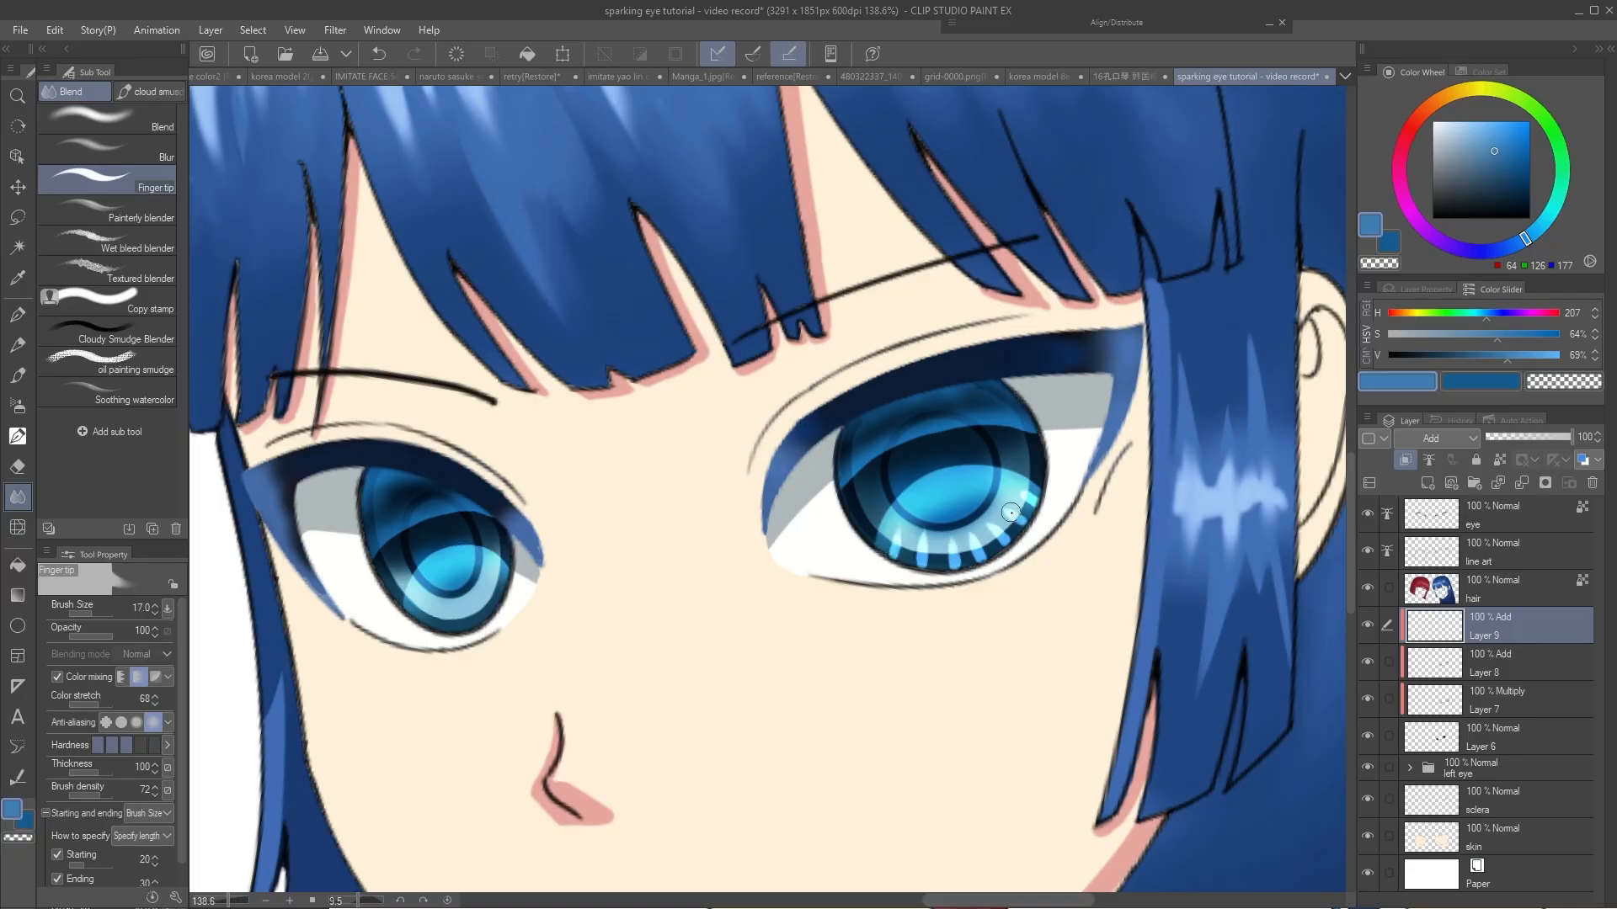
{"action": "scroll", "coordinate": [454, 556], "scroll_direction": "up", "scroll_amount": 2}
{"action": "key", "text": "p"}
{"action": "left_click_drag", "start_coordinate": [465, 602], "coordinate": [472, 592]}
{"action": "left_click_drag", "start_coordinate": [486, 618], "coordinate": [516, 608]}
{"action": "mouse_move", "coordinate": [547, 616]}
{"action": "left_mouse_down"}
{"action": "mouse_move", "coordinate": [573, 592]}
{"action": "mouse_move", "coordinate": [573, 556]}
{"action": "left_mouse_up"}
{"action": "key", "text": "j"}
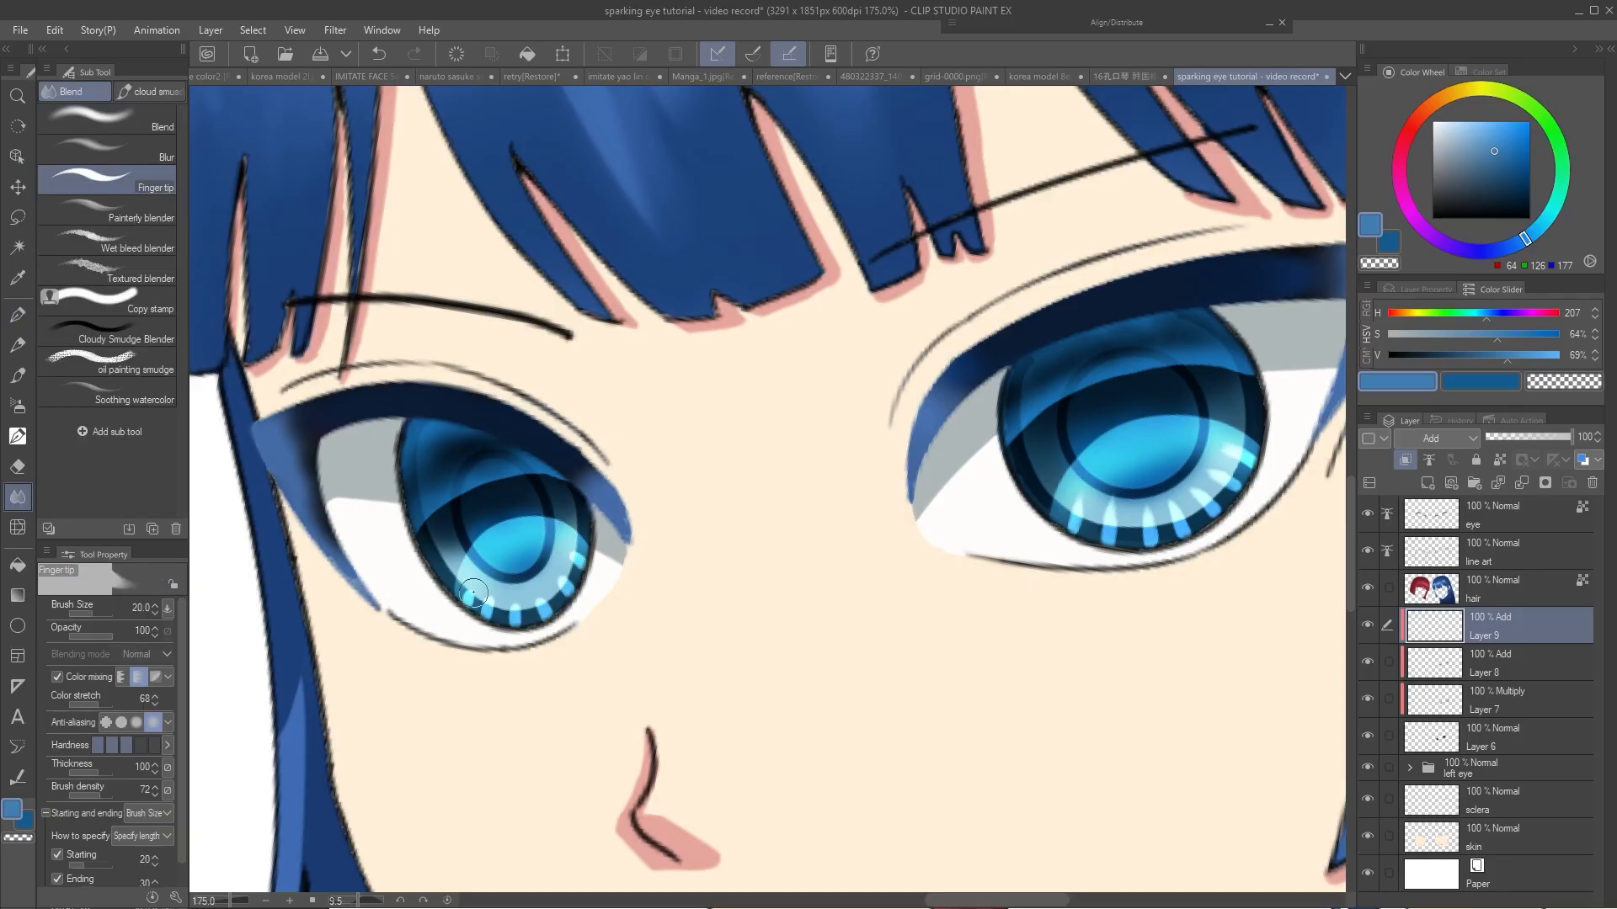
{"action": "key", "text": "bracketleft"}
{"action": "left_click_drag", "start_coordinate": [473, 594], "coordinate": [541, 602]}
{"action": "scroll", "coordinate": [519, 591], "scroll_direction": "down", "scroll_amount": 1}
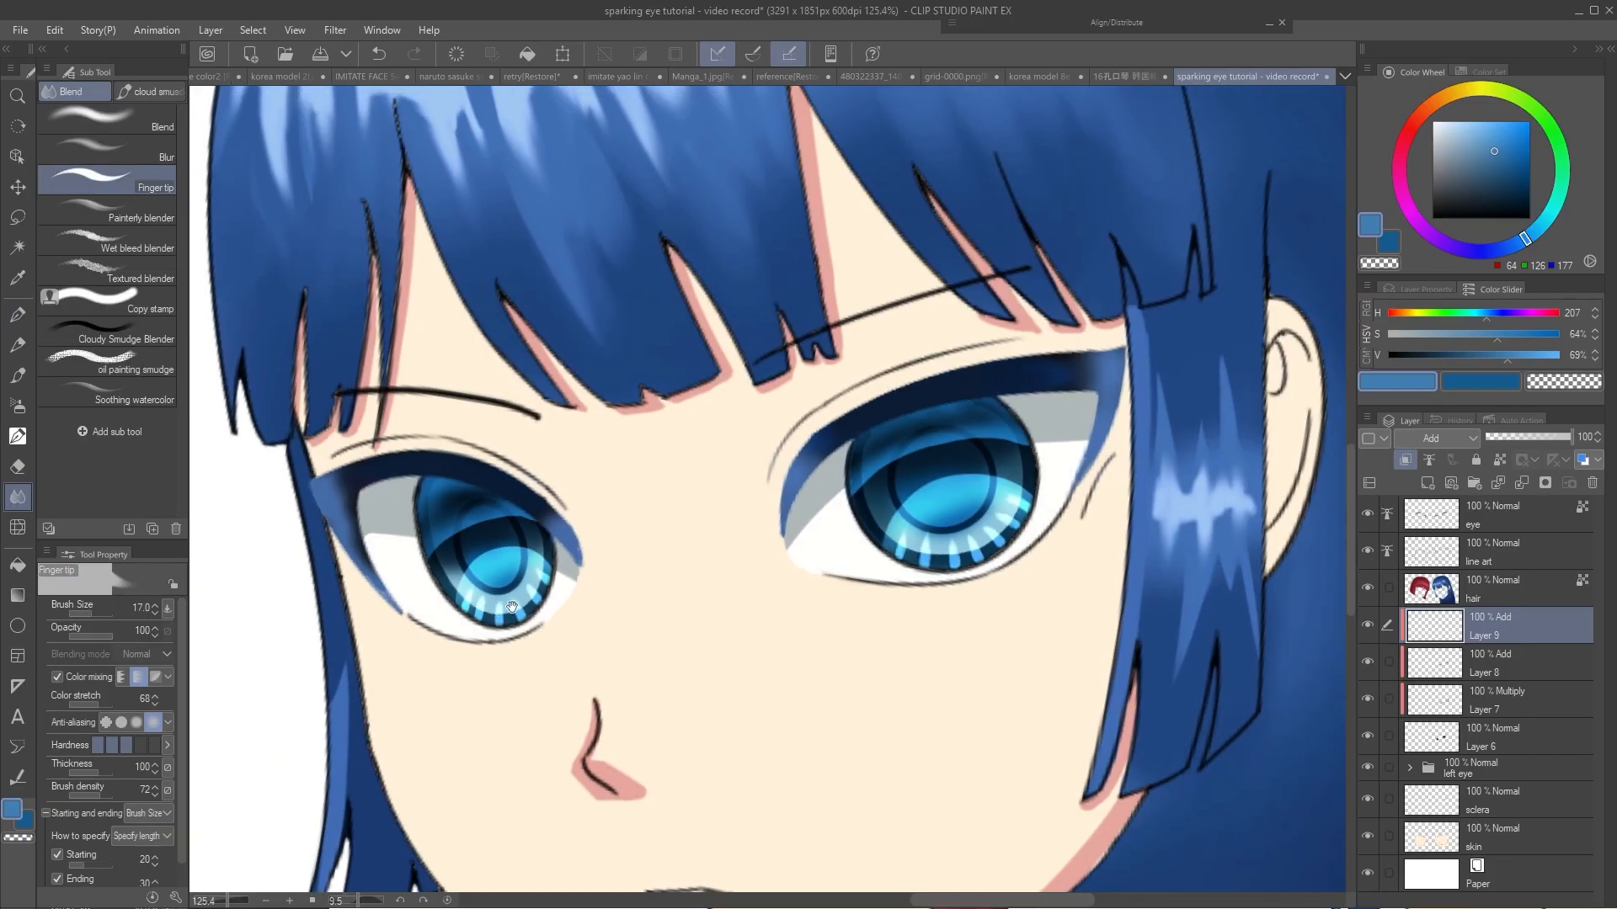
Draw long thin light rays from the pupil centre of the eye on the right, then soften and trim them with Blur and the eraser
{"action": "key", "text": "p"}
{"action": "mouse_move", "coordinate": [982, 539]}
{"action": "left_mouse_down"}
{"action": "mouse_move", "coordinate": [994, 458]}
{"action": "mouse_move", "coordinate": [1079, 498]}
{"action": "left_mouse_up"}
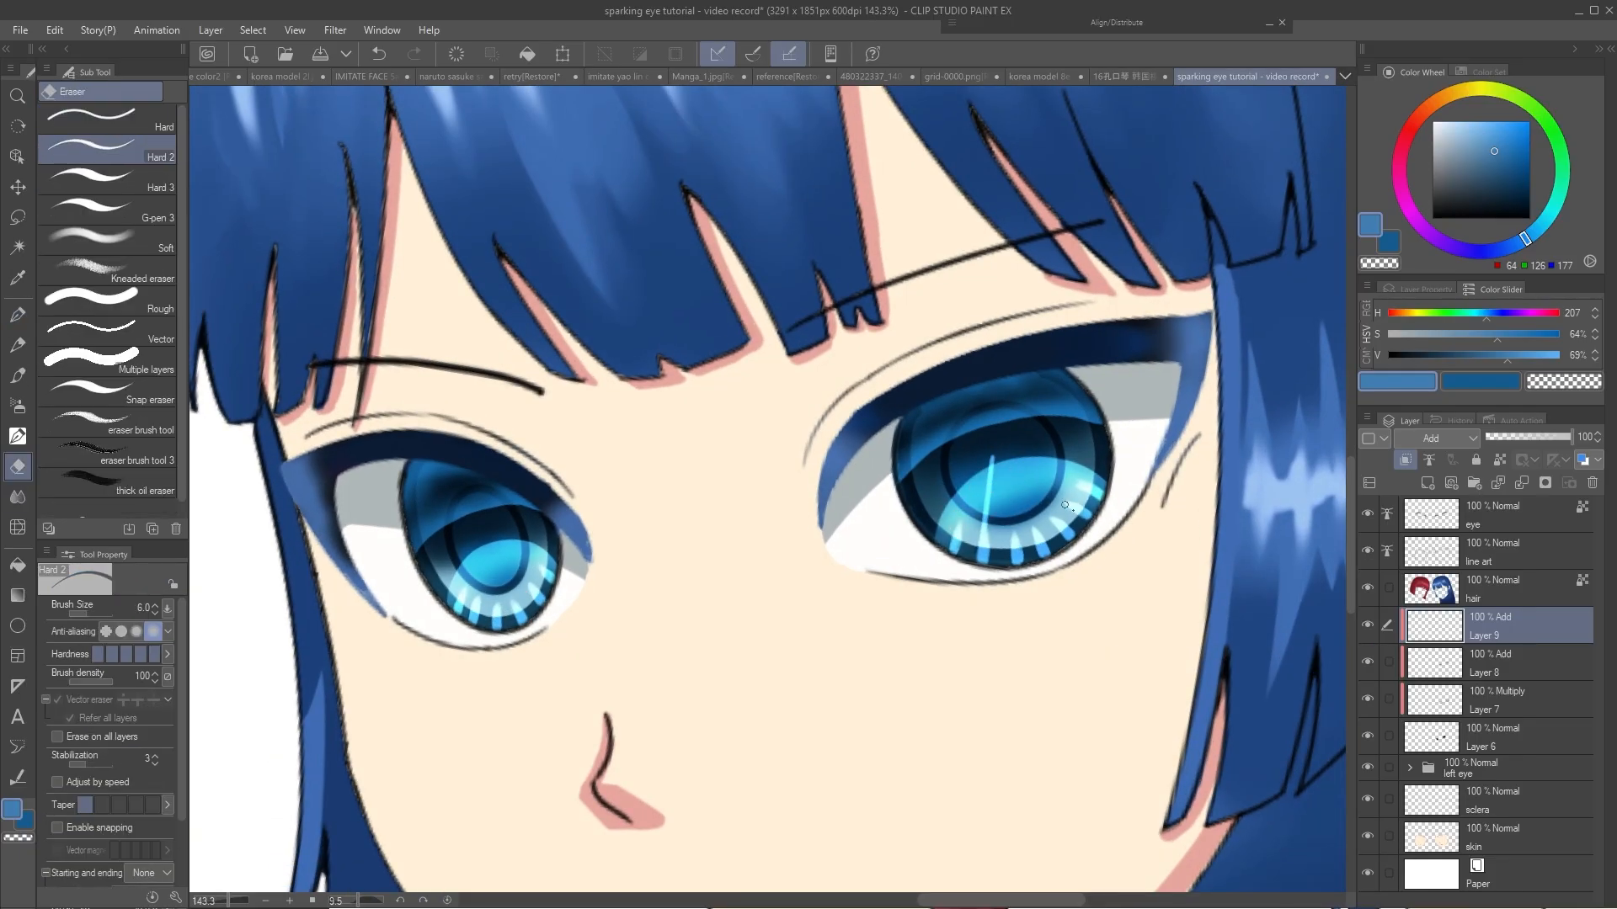
{"action": "key", "text": "j"}
{"action": "left_click_drag", "start_coordinate": [995, 435], "coordinate": [993, 468]}
{"action": "key", "text": "comma"}
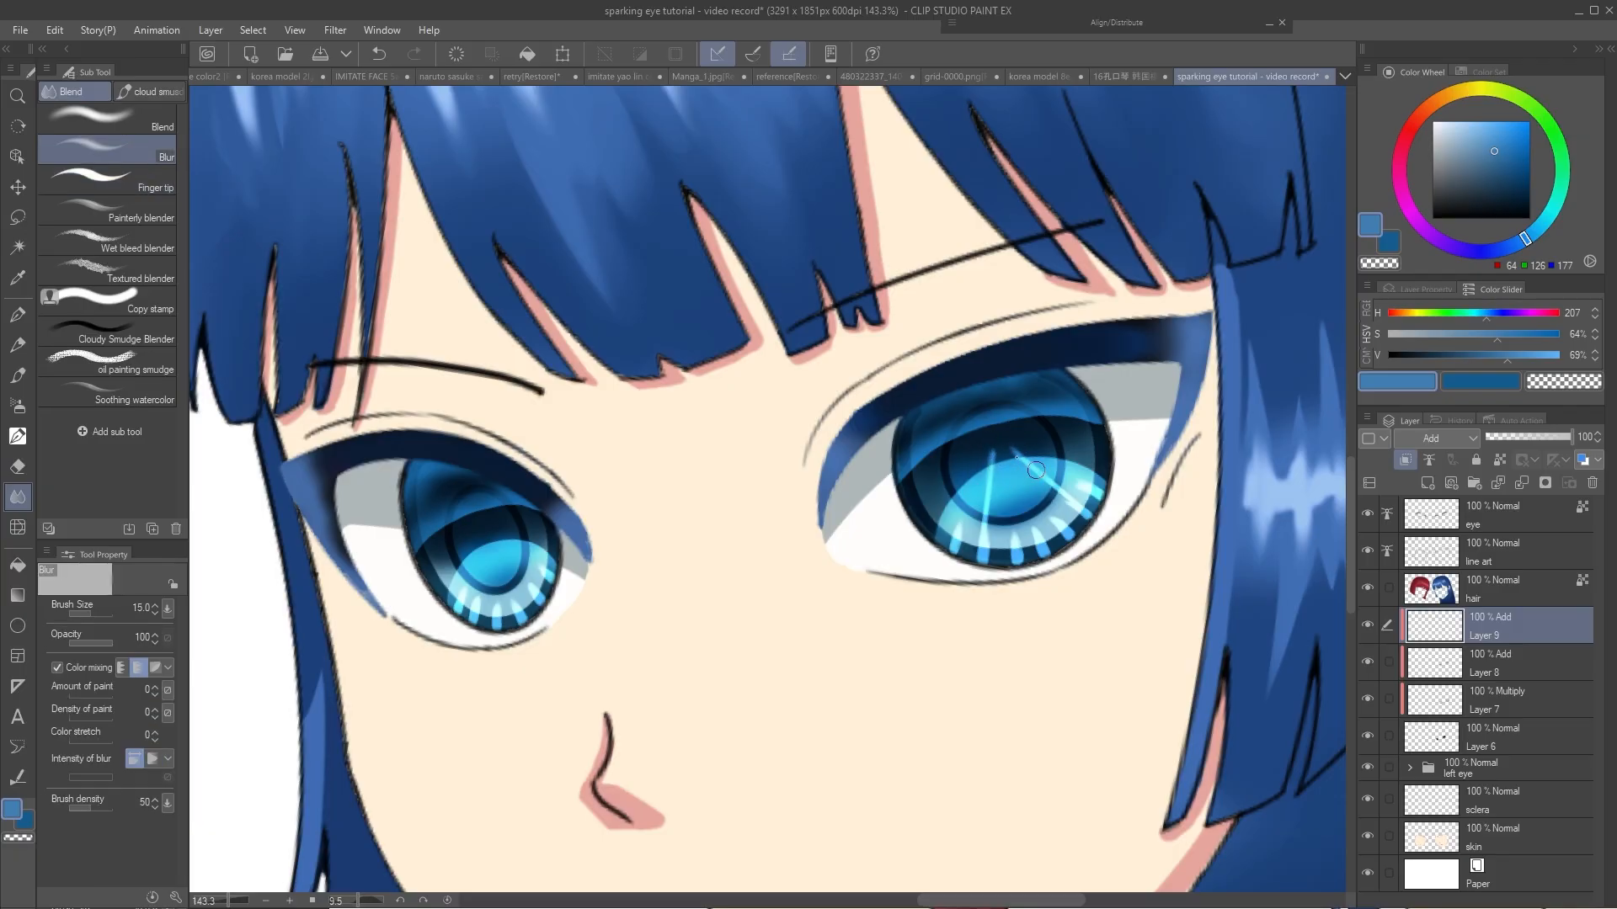
{"action": "key", "text": "e"}
{"action": "left_click_drag", "start_coordinate": [1065, 505], "coordinate": [1078, 512]}
Draw matching thin light rays from the pupil of the other eye with the G-pen and soften their tips with Blur
{"action": "key", "text": "p"}
{"action": "scroll", "coordinate": [674, 505], "scroll_direction": "up", "scroll_amount": 1}
{"action": "left_click_drag", "start_coordinate": [488, 555], "coordinate": [672, 509]}
{"action": "left_click_drag", "start_coordinate": [649, 547], "coordinate": [656, 488]}
{"action": "key", "text": "ctrl+z"}
{"action": "left_click_drag", "start_coordinate": [663, 562], "coordinate": [666, 488]}
{"action": "mouse_move", "coordinate": [680, 487]}
{"action": "left_mouse_down"}
{"action": "mouse_move", "coordinate": [666, 555]}
{"action": "mouse_move", "coordinate": [743, 541]}
{"action": "left_mouse_up"}
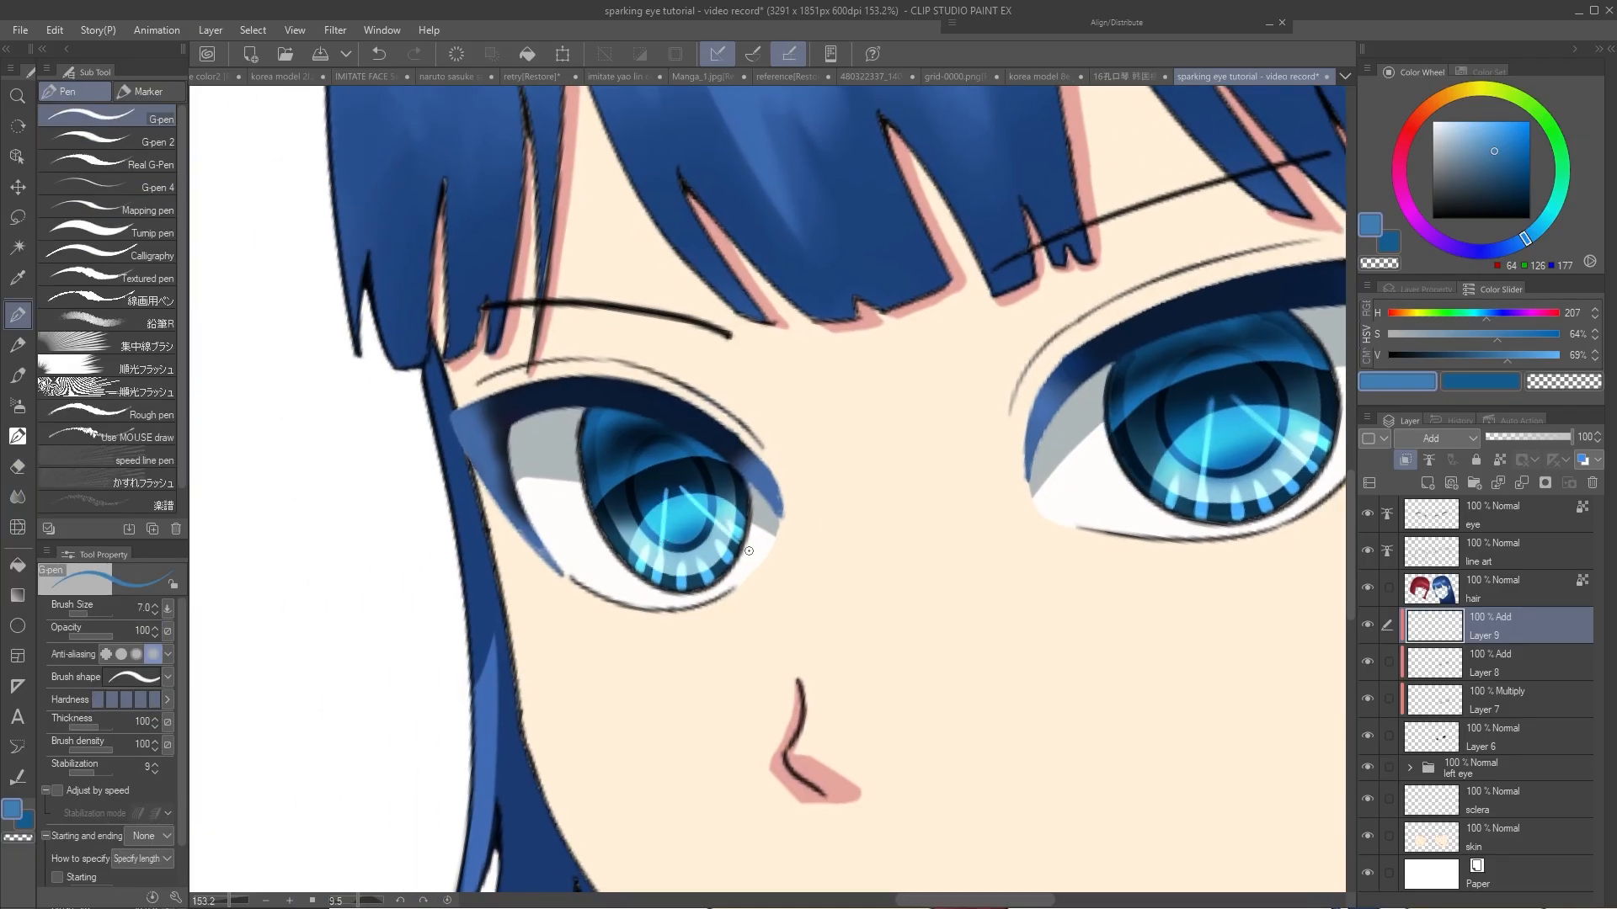
{"action": "key", "text": "j"}
{"action": "key", "text": "comma"}
{"action": "left_click_drag", "start_coordinate": [668, 487], "coordinate": [684, 503]}
{"action": "key", "text": "e"}
{"action": "scroll", "coordinate": [665, 539], "scroll_direction": "down", "scroll_amount": 3}
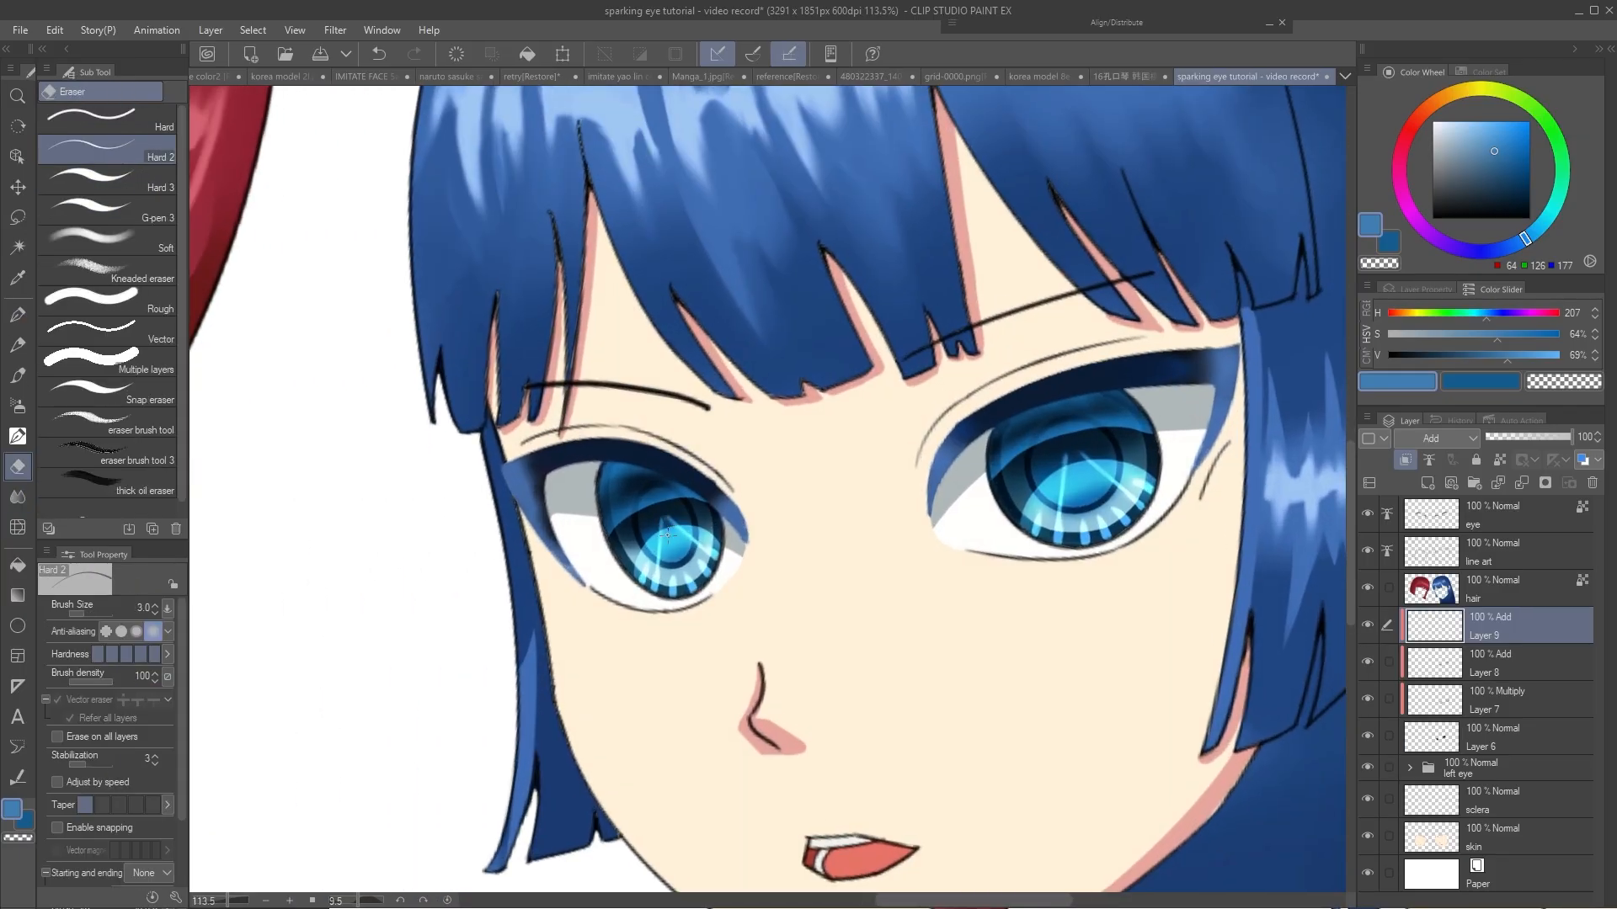
Add a new layer above the ray layer, set its blending mode to Overlay and clip it to the layer below
{"action": "key", "text": "b"}
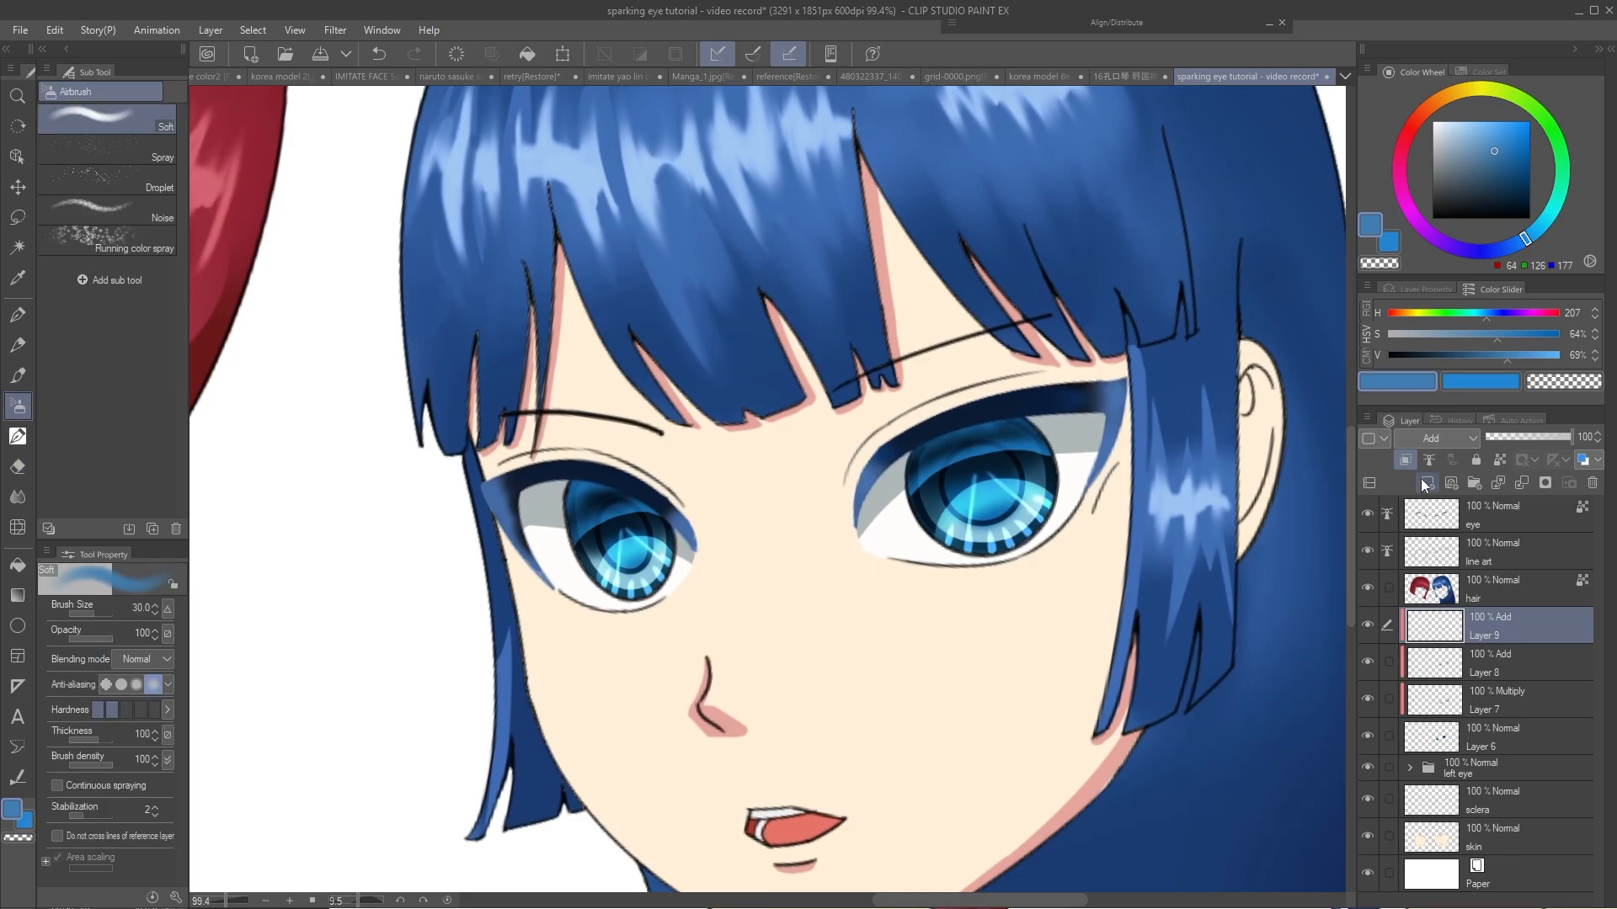
{"action": "left_click", "coordinate": [1427, 483]}
{"action": "left_click", "coordinate": [1434, 438]}
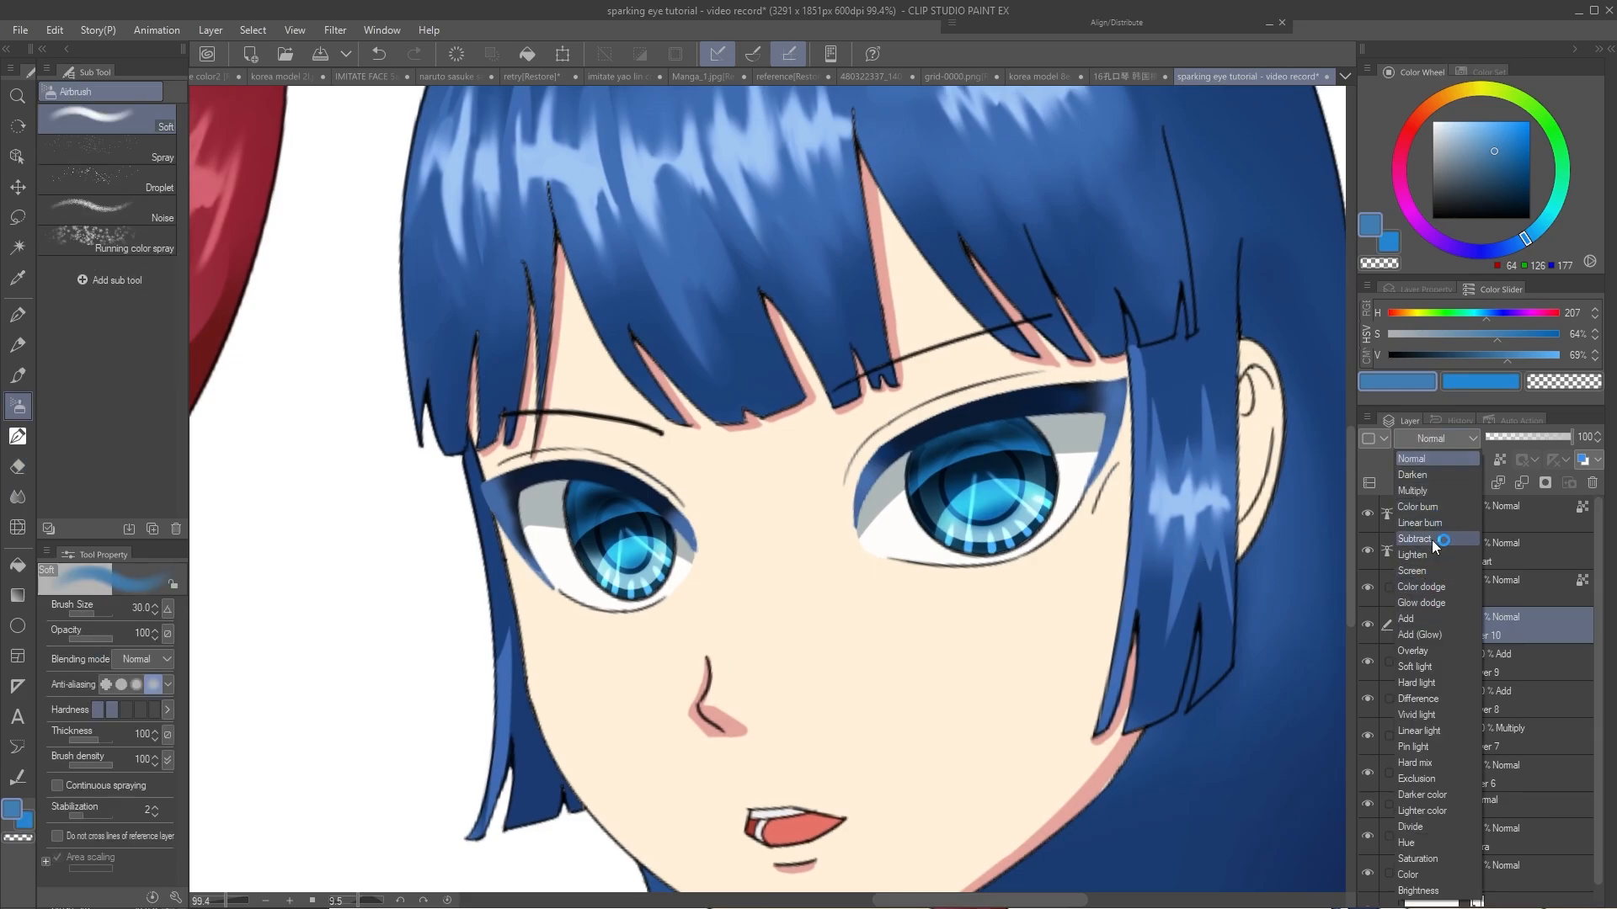
{"action": "left_click", "coordinate": [1433, 655]}
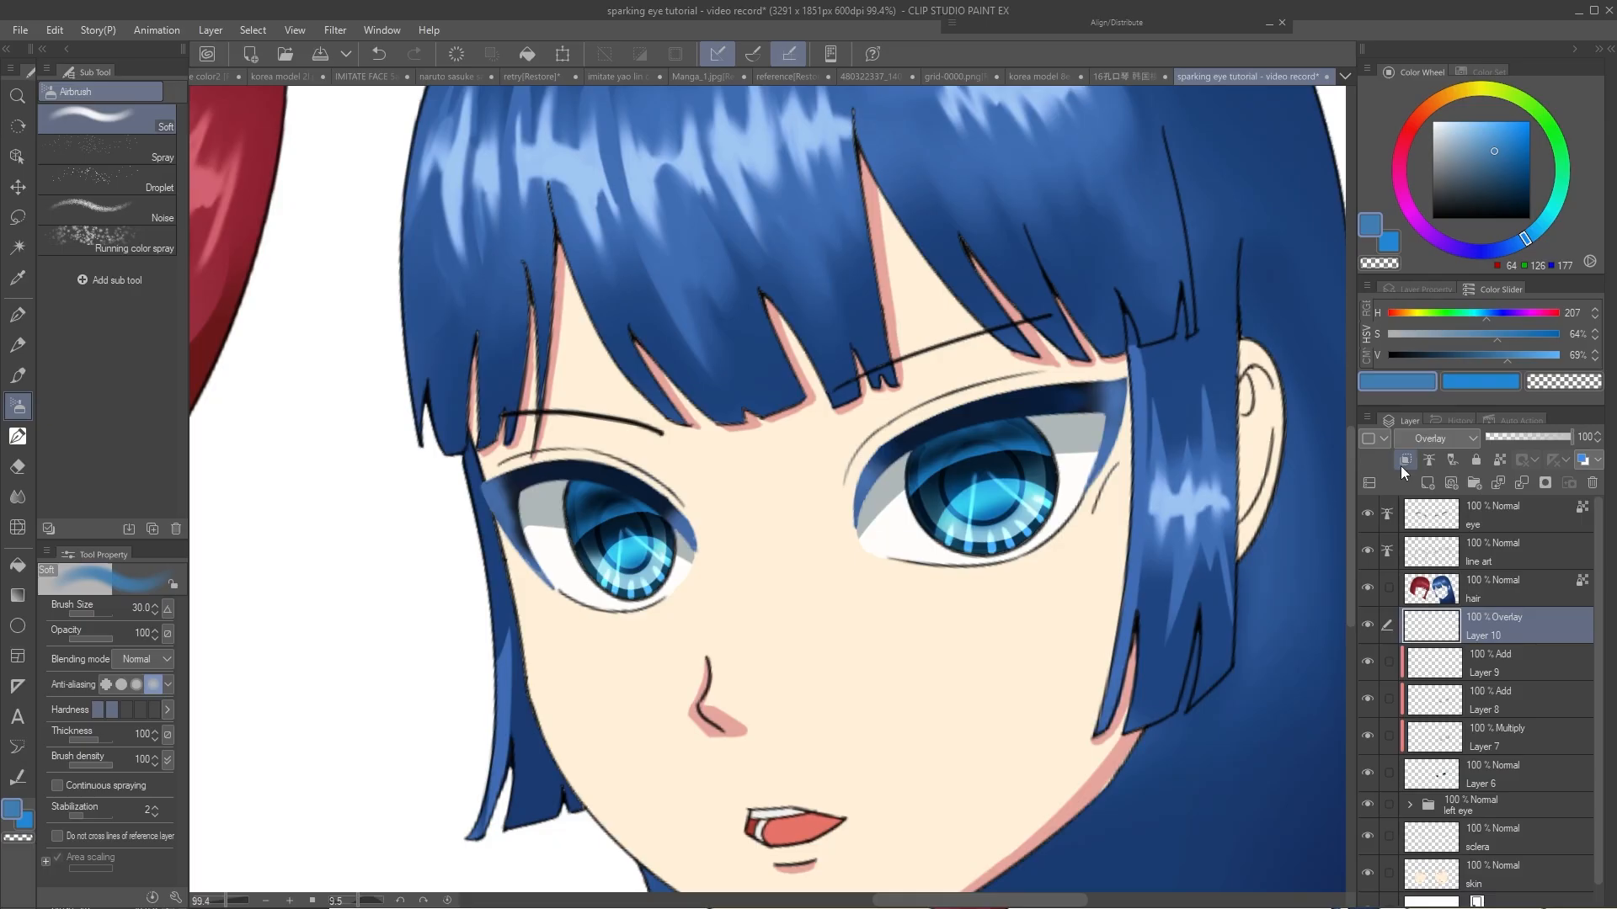
{"action": "left_click", "coordinate": [1405, 461]}
Airbrush a bright blue glow (HSV 215, 72, 87) over both irises with an enlarged Soft airbrush on the Overlay layer
{"action": "left_click_drag", "start_coordinate": [1083, 485], "coordinate": [1056, 470]}
{"action": "key", "text": "]"}
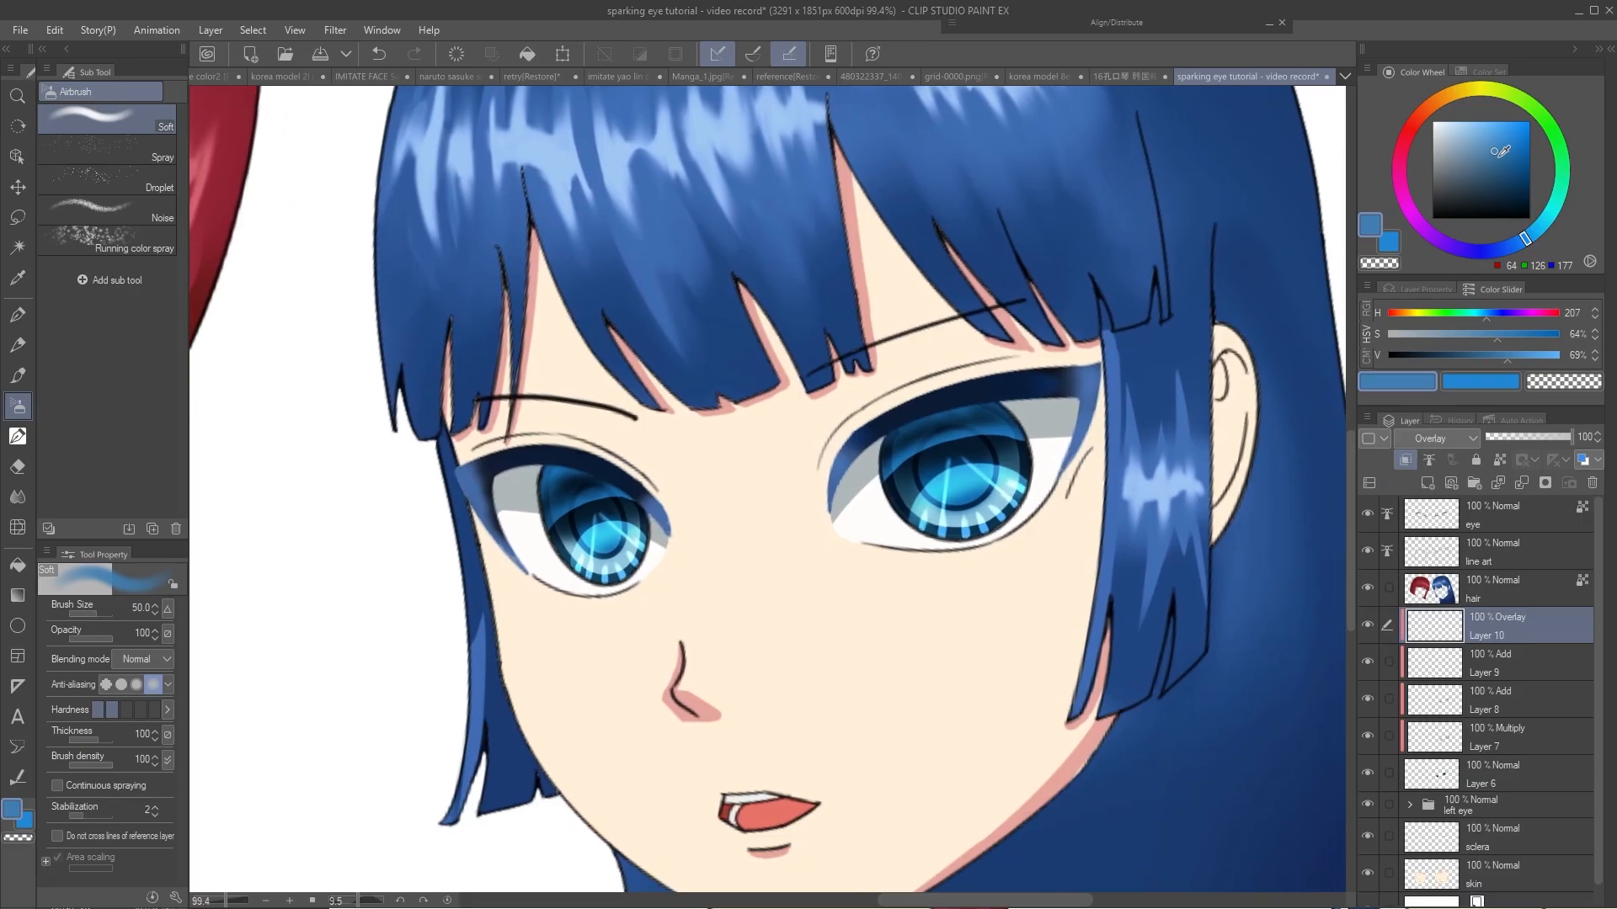
{"action": "left_click_drag", "start_coordinate": [1501, 151], "coordinate": [1513, 144]}
{"action": "key", "text": "]"}
{"action": "key", "text": "]"}
{"action": "key", "text": "]"}
{"action": "left_click_drag", "start_coordinate": [1012, 513], "coordinate": [910, 509]}
{"action": "left_click_drag", "start_coordinate": [583, 559], "coordinate": [628, 552]}
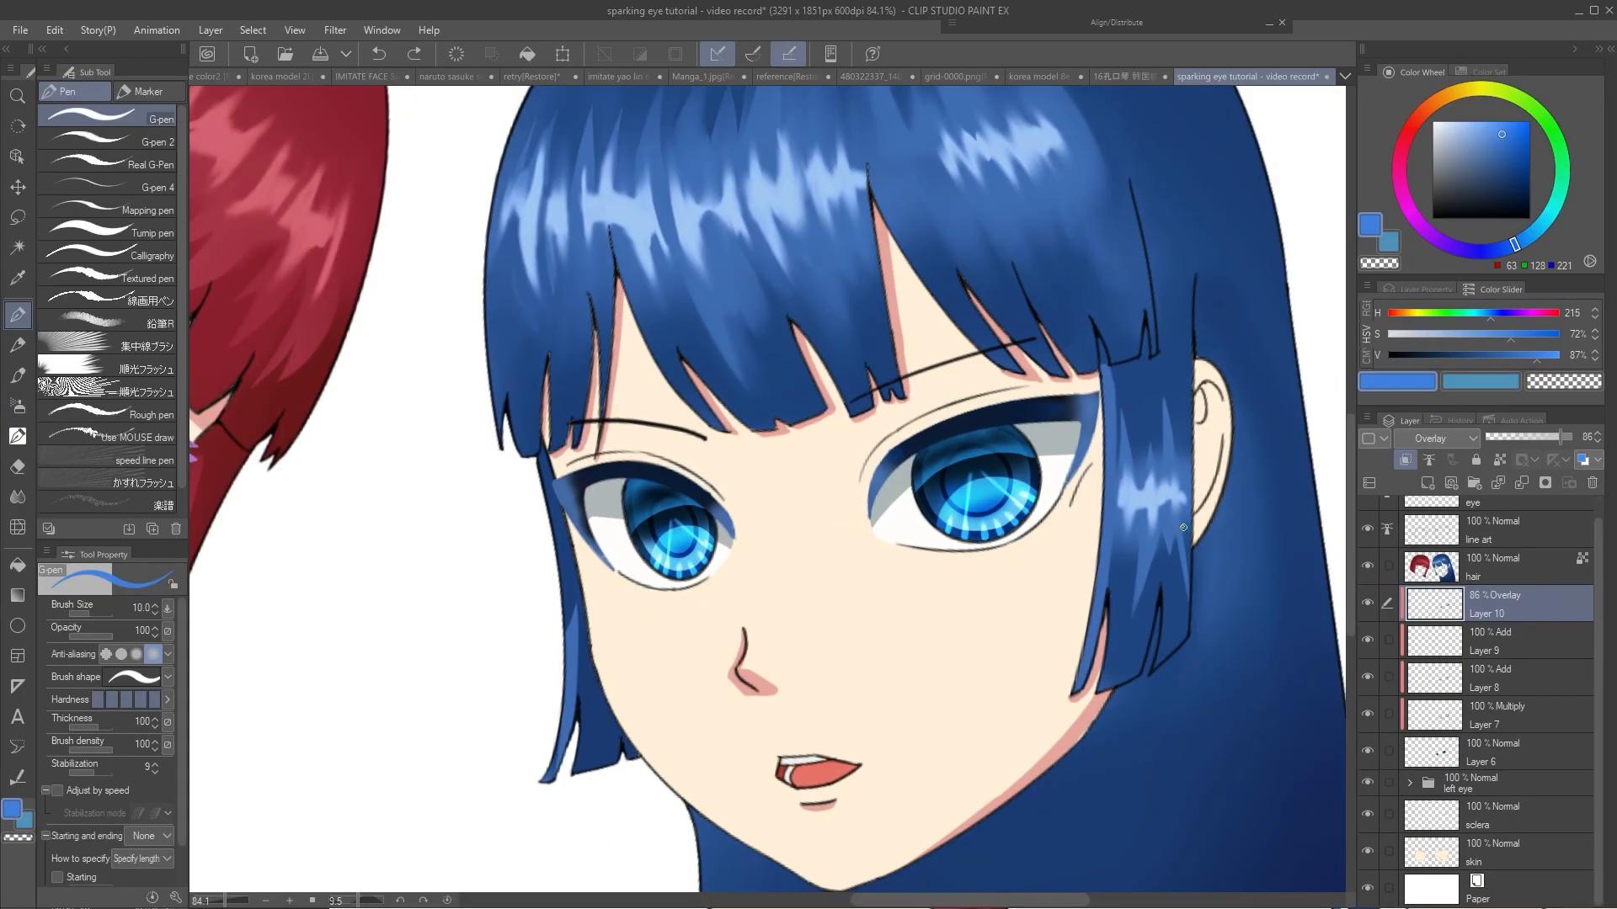
Add a new clipped layer above the Overlay layer and set its blending mode to Add
{"action": "left_click", "coordinate": [1427, 482]}
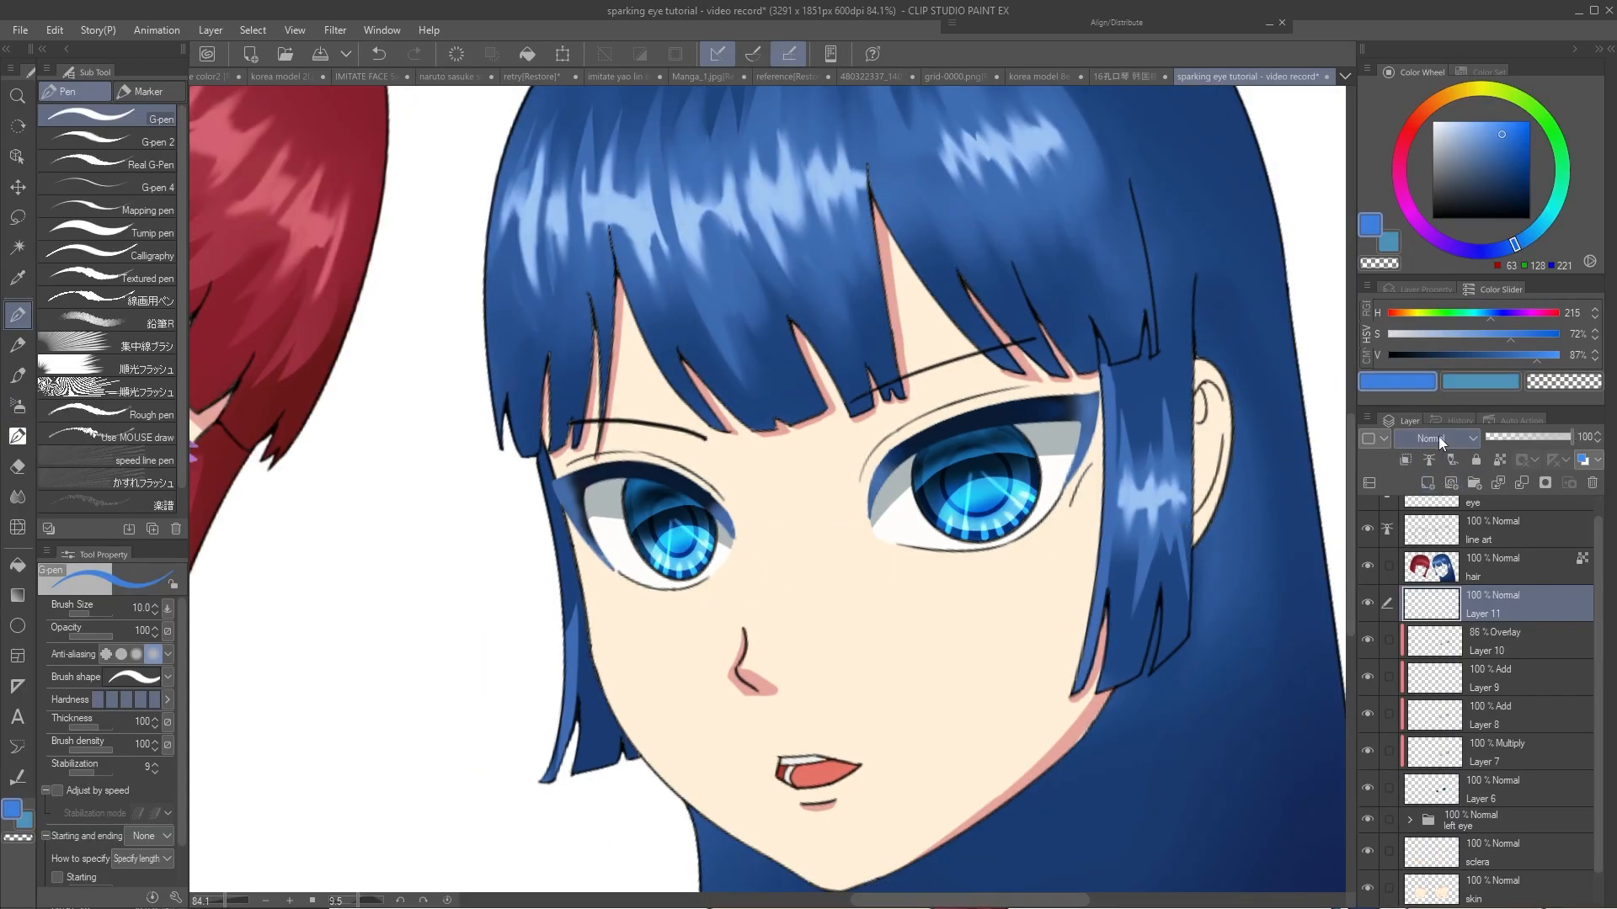
{"action": "left_click", "coordinate": [1438, 436]}
{"action": "left_click", "coordinate": [1423, 618]}
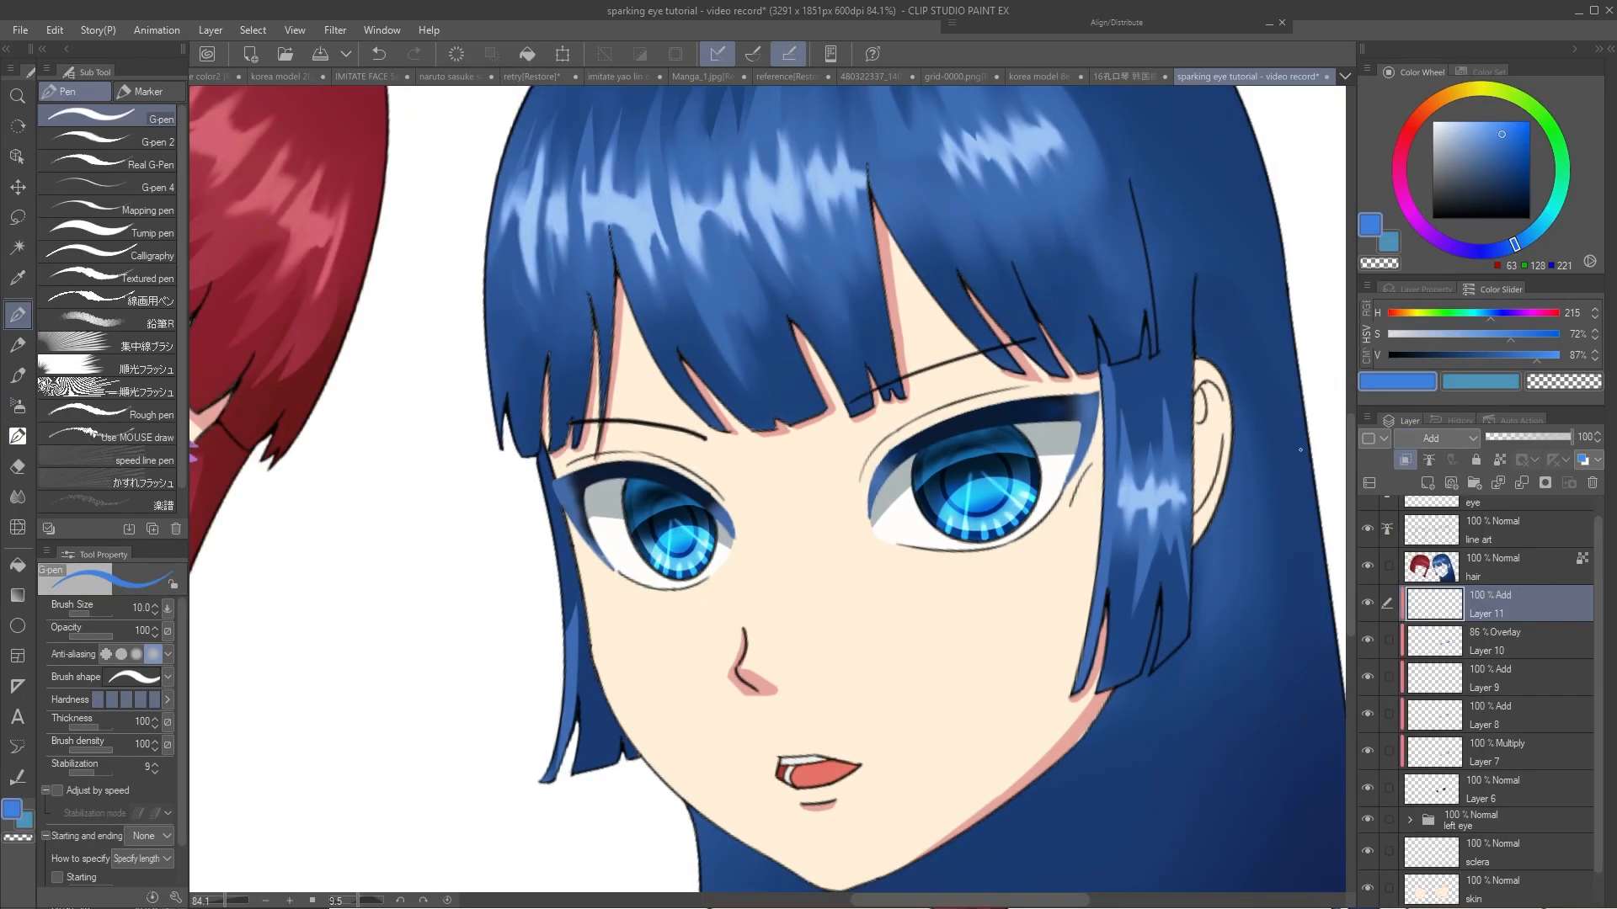
Dot a row of small teal sparkles (HSV 167, 72, 87) above the pupil of the eye on the right with the G-pen
{"action": "left_click_drag", "start_coordinate": [1041, 494], "coordinate": [1016, 500]}
{"action": "scroll", "coordinate": [1015, 499], "scroll_direction": "up", "scroll_amount": 2}
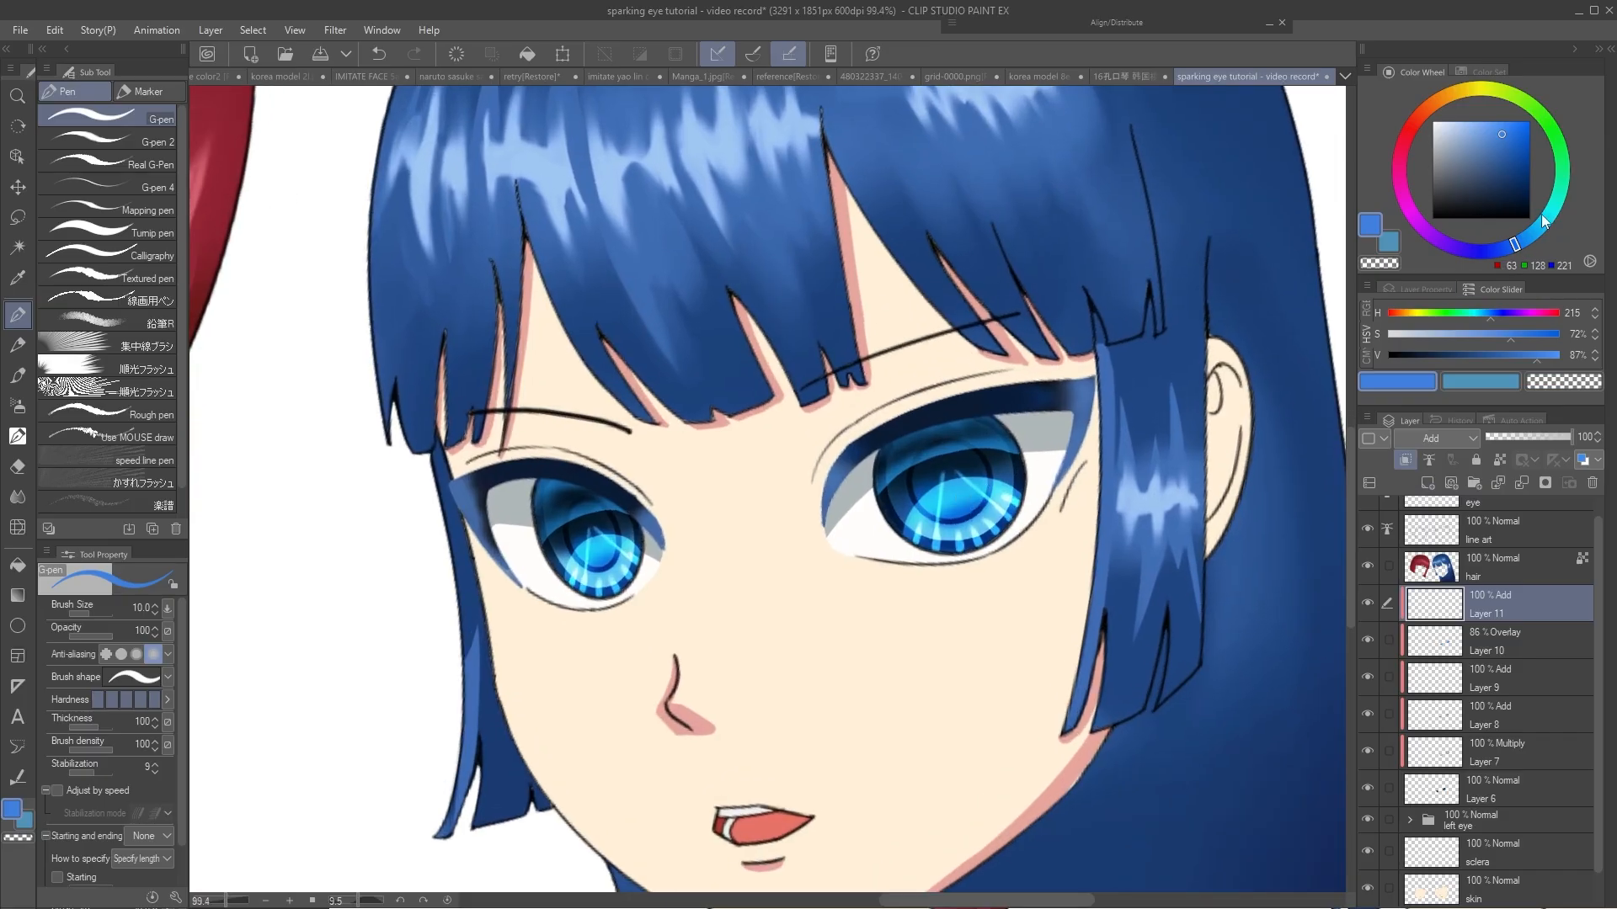
{"action": "left_click_drag", "start_coordinate": [1542, 216], "coordinate": [1561, 191]}
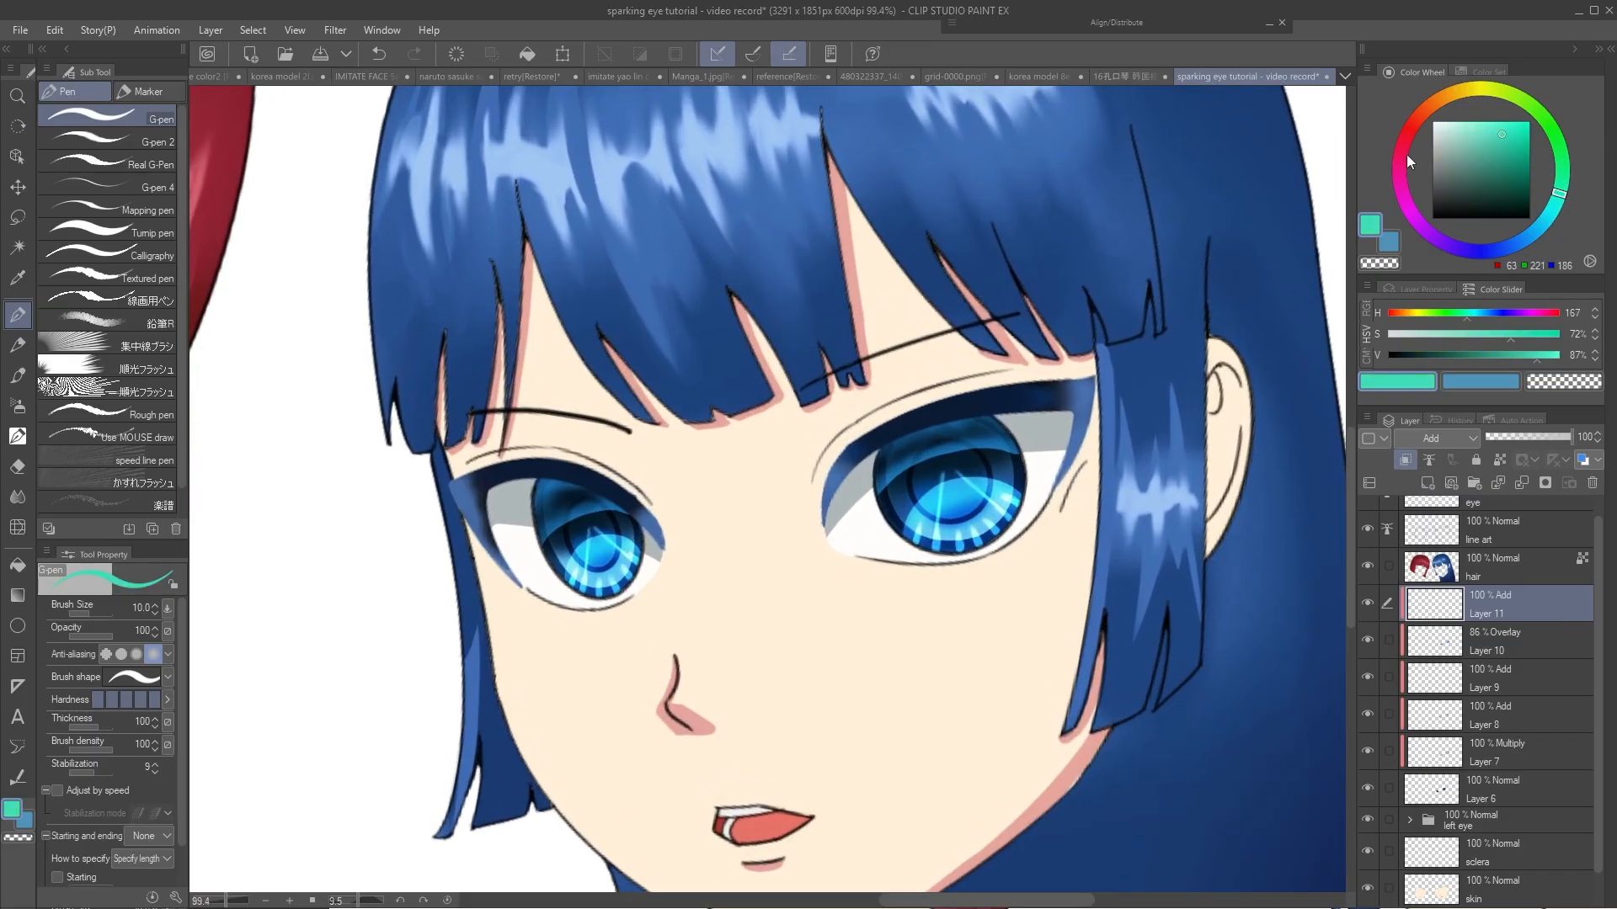
{"action": "scroll", "coordinate": [933, 483], "scroll_direction": "up", "scroll_amount": 3}
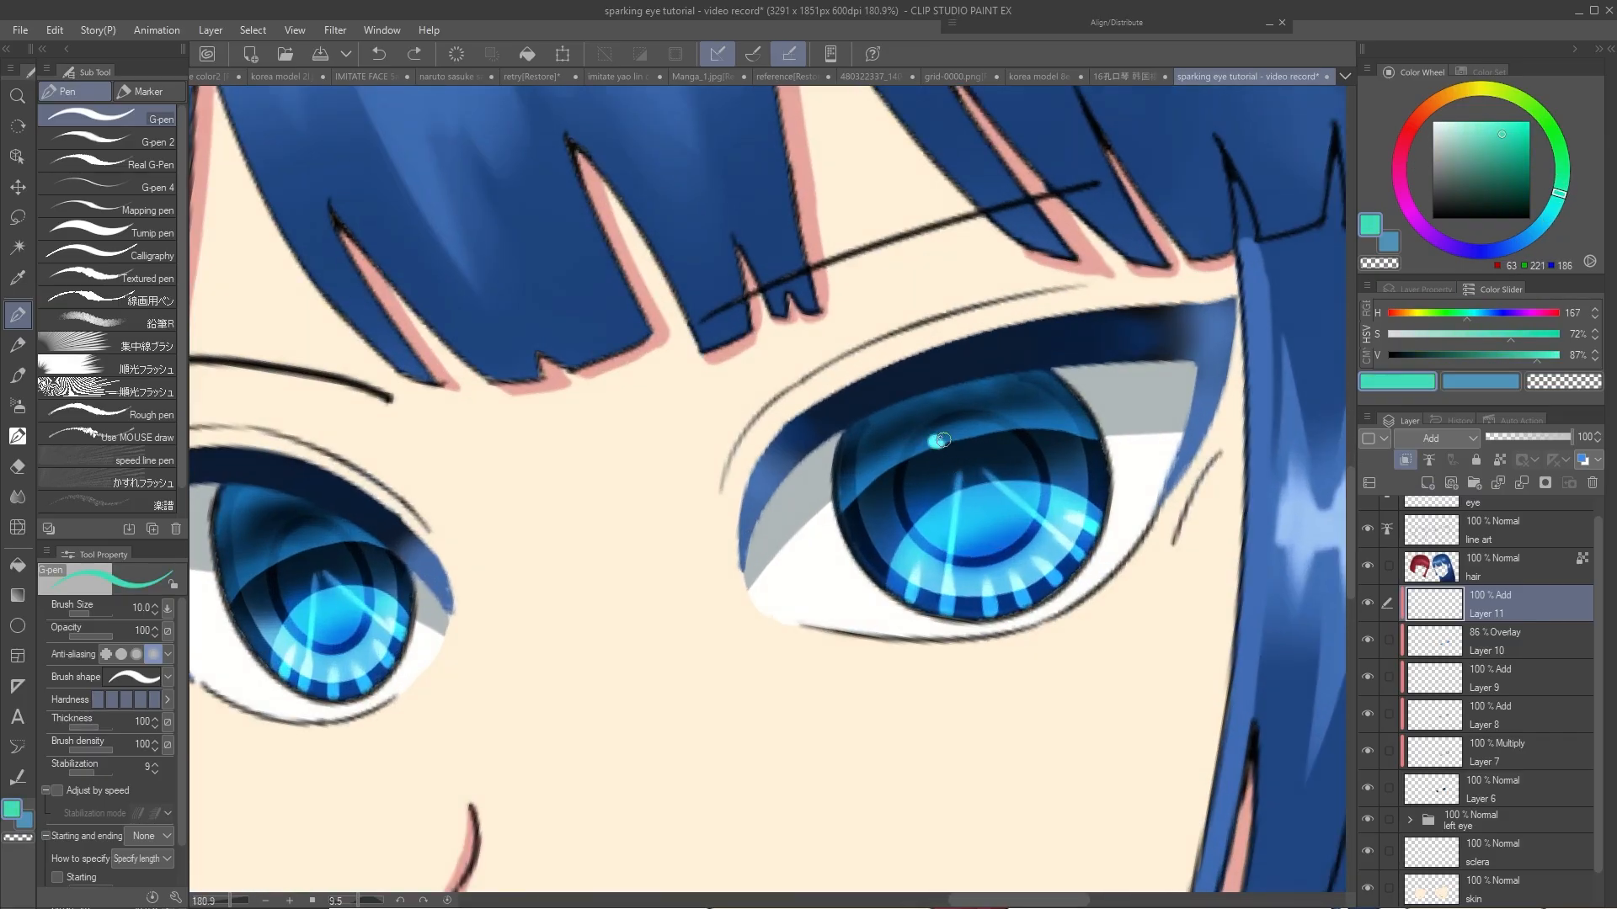
{"action": "key", "text": "bracketleft"}
{"action": "key", "text": "bracketleft"}
{"action": "left_click", "coordinate": [1013, 428]}
Switch to blue (HSV 222, 82, 83) and add one more dot at the end of the sparkle row
{"action": "left_click_drag", "start_coordinate": [1559, 192], "coordinate": [1494, 251]}
{"action": "key", "text": "ctrl+z"}
{"action": "left_click", "coordinate": [1505, 247]}
{"action": "left_click", "coordinate": [1512, 137]}
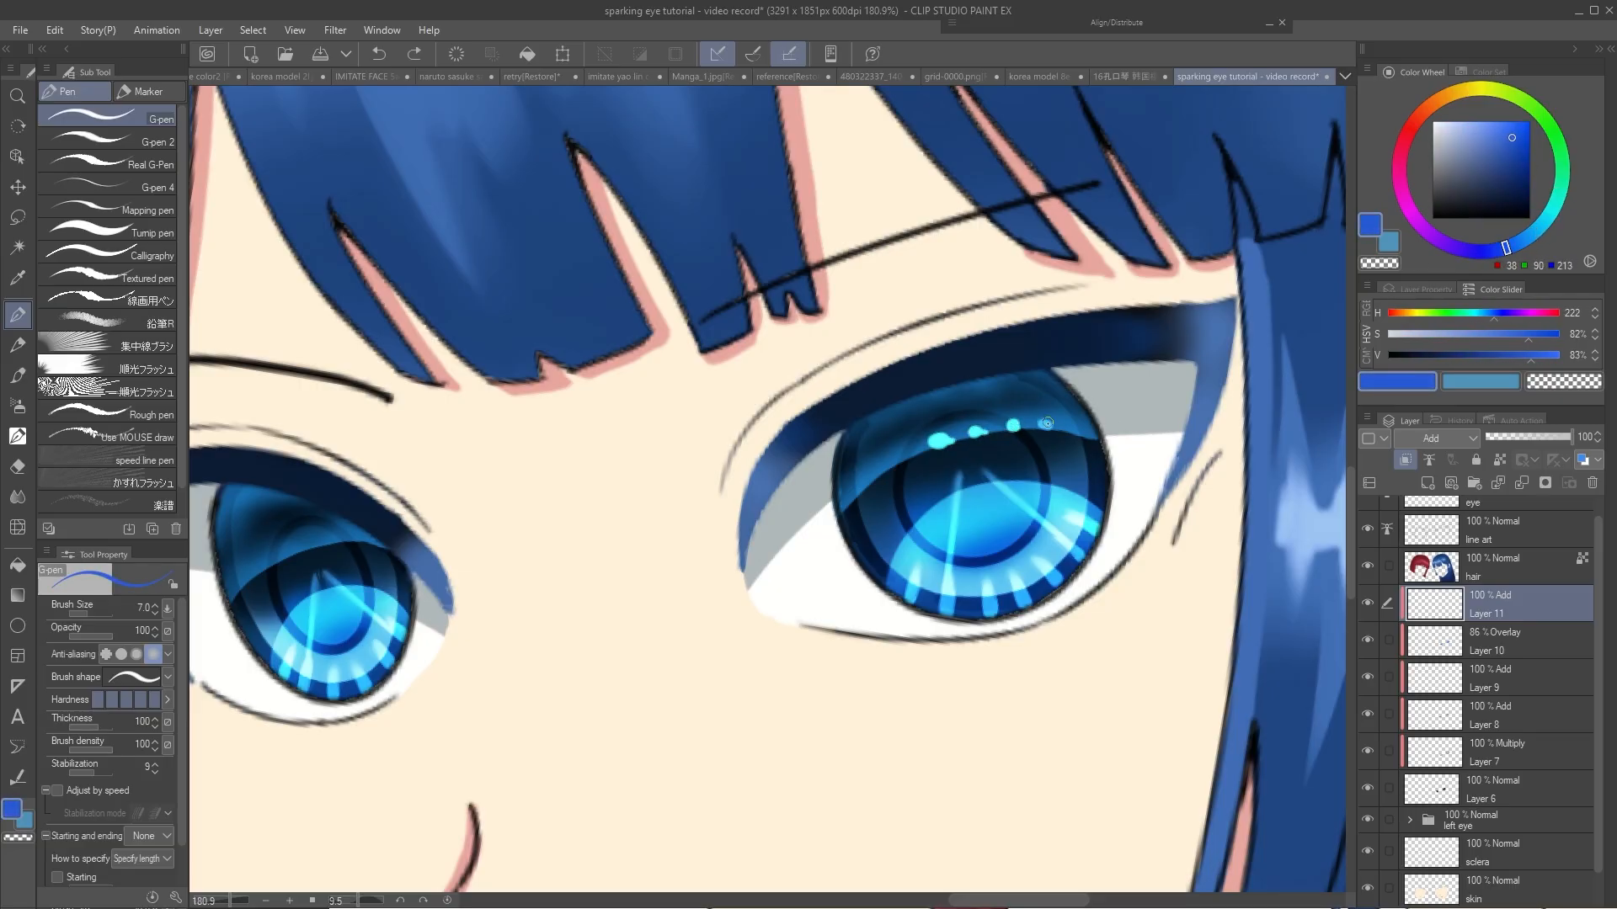
{"action": "left_click", "coordinate": [1046, 424]}
{"action": "scroll", "coordinate": [1057, 431], "scroll_direction": "down", "scroll_amount": 3}
Paint a near-white highlight spot (HSV 188, 3, 100) in the upper part of both irises with the G-pen at size 10
{"action": "key", "text": "x"}
{"action": "left_click", "coordinate": [1545, 221]}
{"action": "left_click", "coordinate": [1435, 122]}
{"action": "scroll", "coordinate": [950, 431], "scroll_direction": "up", "scroll_amount": 2}
{"action": "key", "text": "bracketright"}
{"action": "key", "text": "bracketright"}
{"action": "left_click_drag", "start_coordinate": [949, 421], "coordinate": [951, 431]}
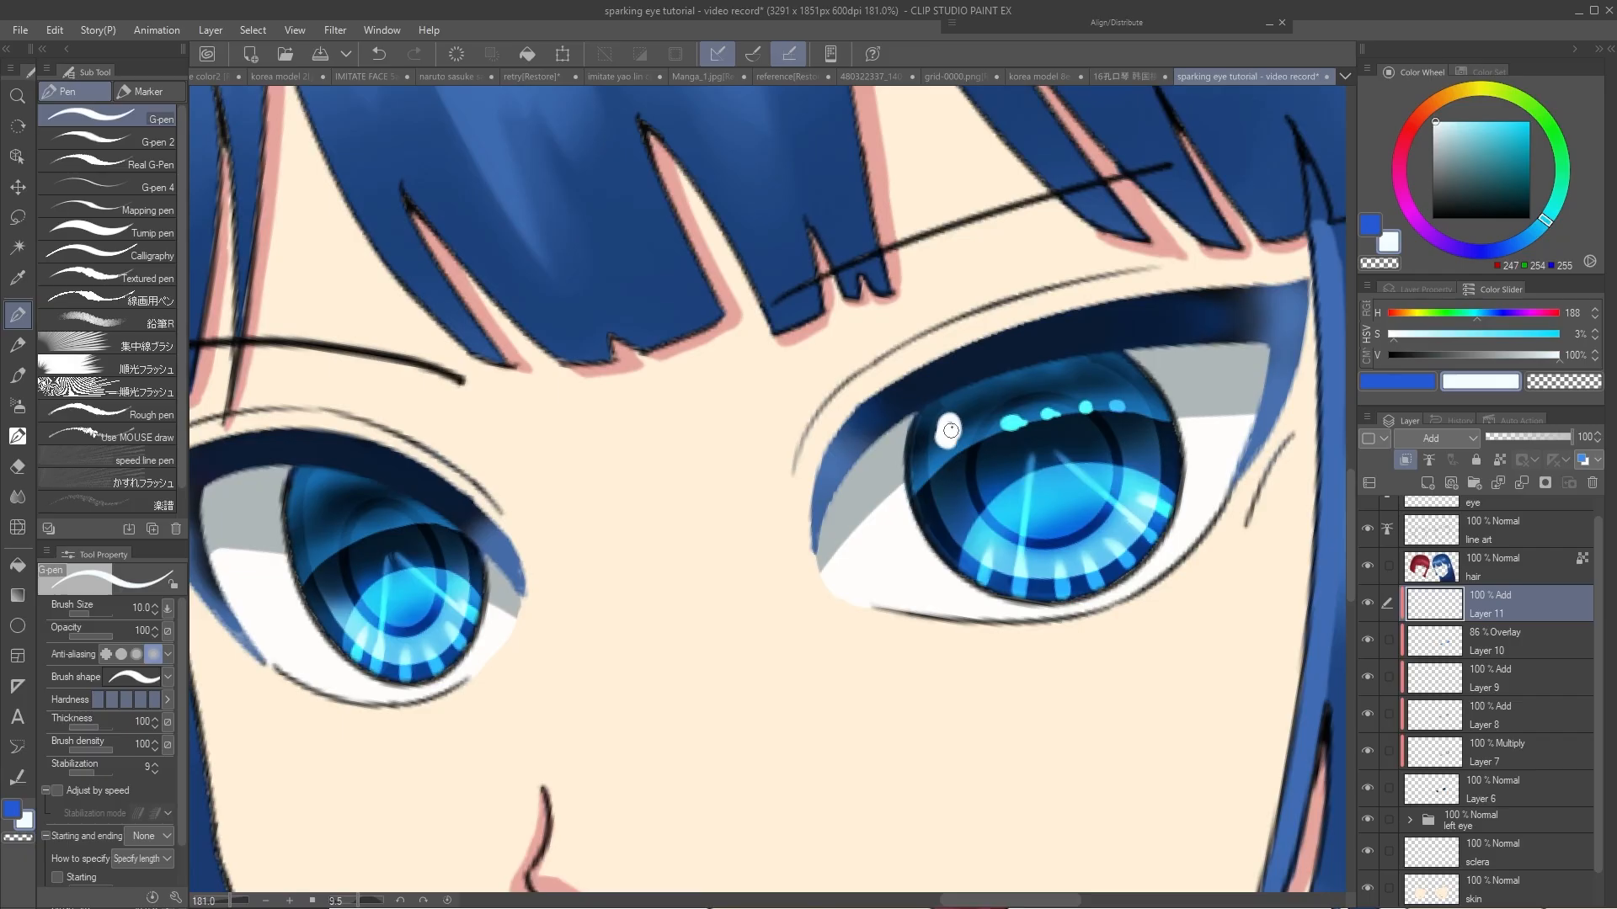
{"action": "scroll", "coordinate": [934, 444], "scroll_direction": "down", "scroll_amount": 3}
{"action": "left_click_drag", "start_coordinate": [712, 487], "coordinate": [969, 456]}
{"action": "scroll", "coordinate": [968, 457], "scroll_direction": "up", "scroll_amount": 2}
{"action": "left_click_drag", "start_coordinate": [749, 467], "coordinate": [757, 466]}
{"action": "scroll", "coordinate": [757, 473], "scroll_direction": "down", "scroll_amount": 3}
{"action": "scroll", "coordinate": [1044, 438], "scroll_direction": "up", "scroll_amount": 2}
Lasso the white highlight in the eye on the right, enlarge it slightly with a transform and deselect
{"action": "key", "text": "m"}
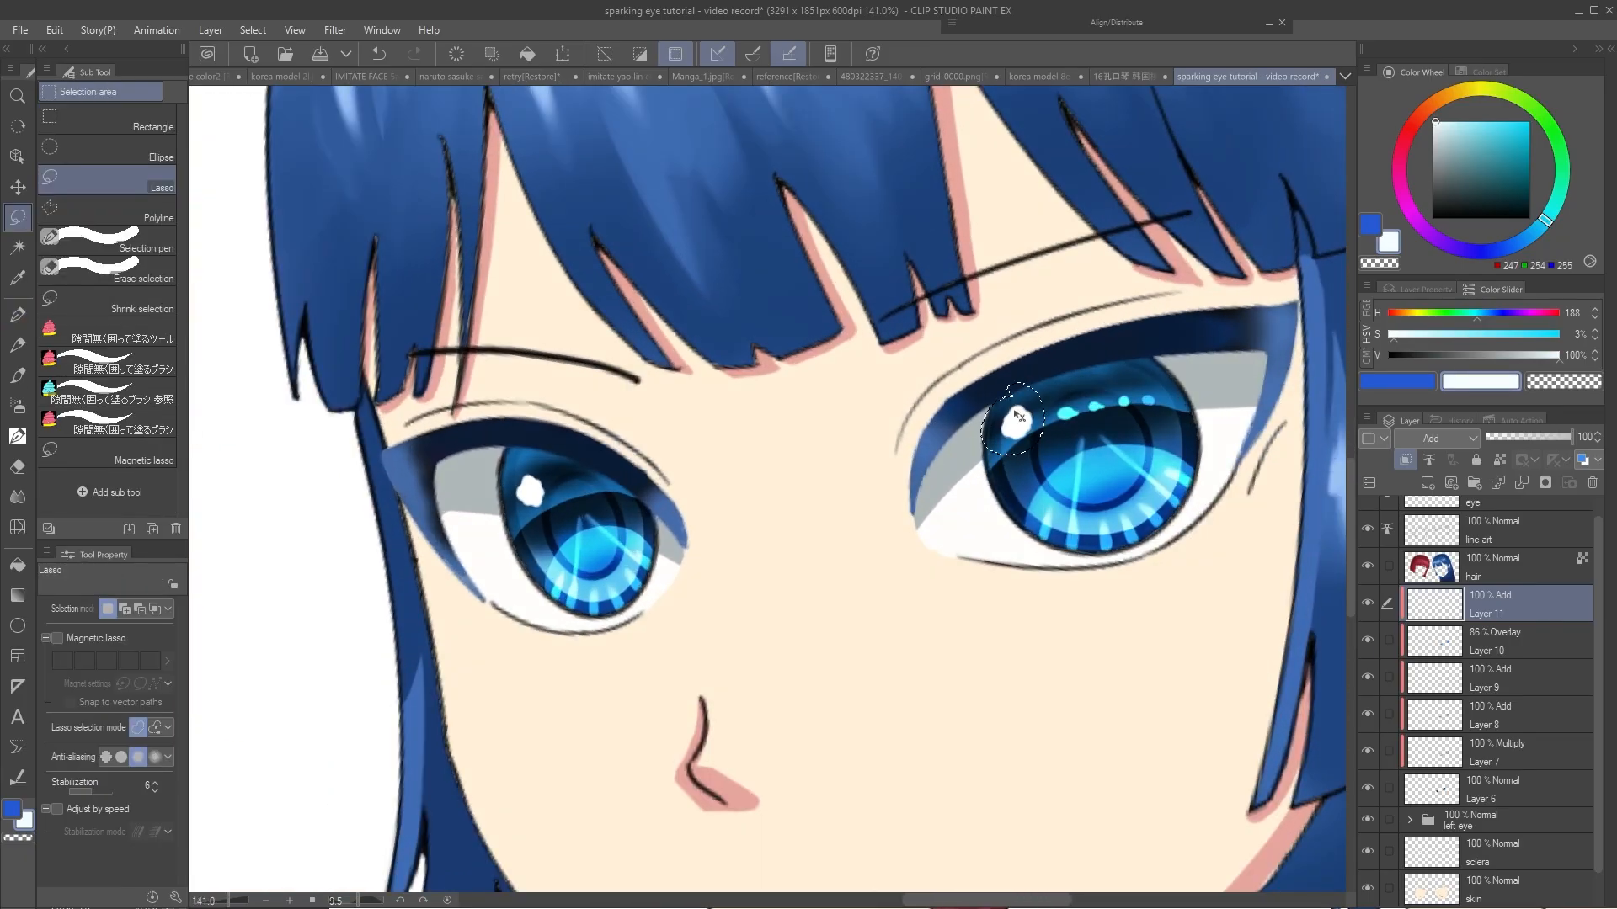
{"action": "left_click_drag", "start_coordinate": [1014, 392], "coordinate": [1009, 395]}
{"action": "key", "text": "ctrl+t"}
{"action": "left_click_drag", "start_coordinate": [1046, 455], "coordinate": [1054, 464]}
{"action": "key", "text": "Return"}
{"action": "key", "text": "ctrl+d"}
{"action": "scroll", "coordinate": [1053, 450], "scroll_direction": "down", "scroll_amount": 3}
Dot violet sparkles (HSV 244, 73, 85) around the pupil of the eye on the right with the G-pen
{"action": "key", "text": "p"}
{"action": "key", "text": "x"}
{"action": "scroll", "coordinate": [1044, 438], "scroll_direction": "up", "scroll_amount": 2}
{"action": "left_click", "coordinate": [1475, 251]}
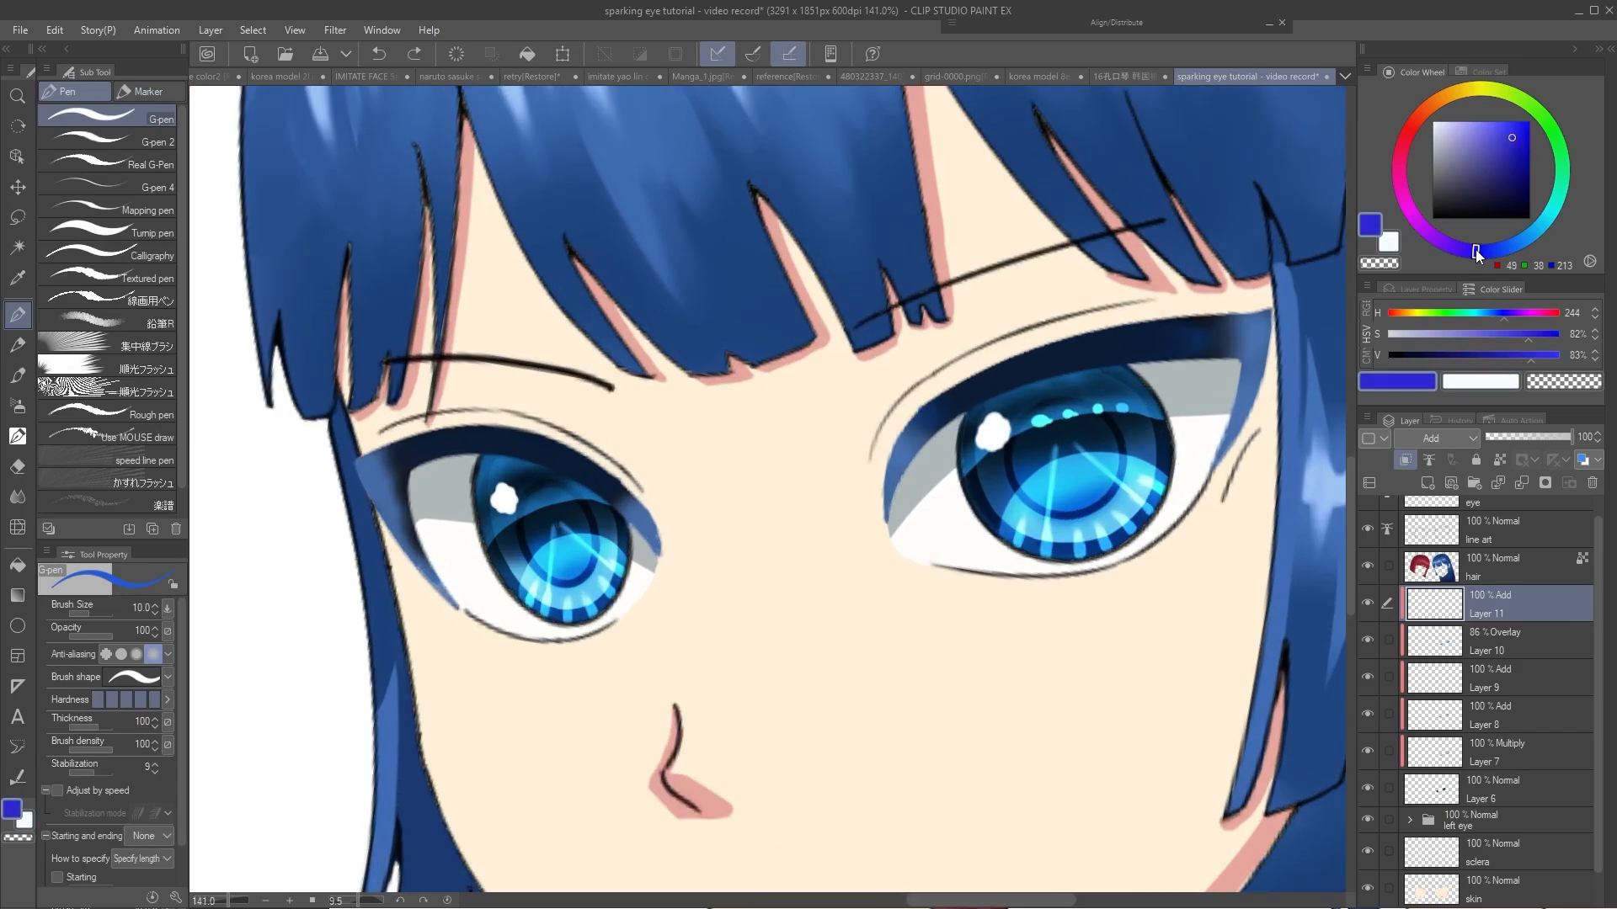
{"action": "key", "text": "ctrl+z"}
{"action": "left_click", "coordinate": [1503, 135]}
{"action": "scroll", "coordinate": [1133, 445], "scroll_direction": "up", "scroll_amount": 1}
{"action": "left_click", "coordinate": [1135, 440]}
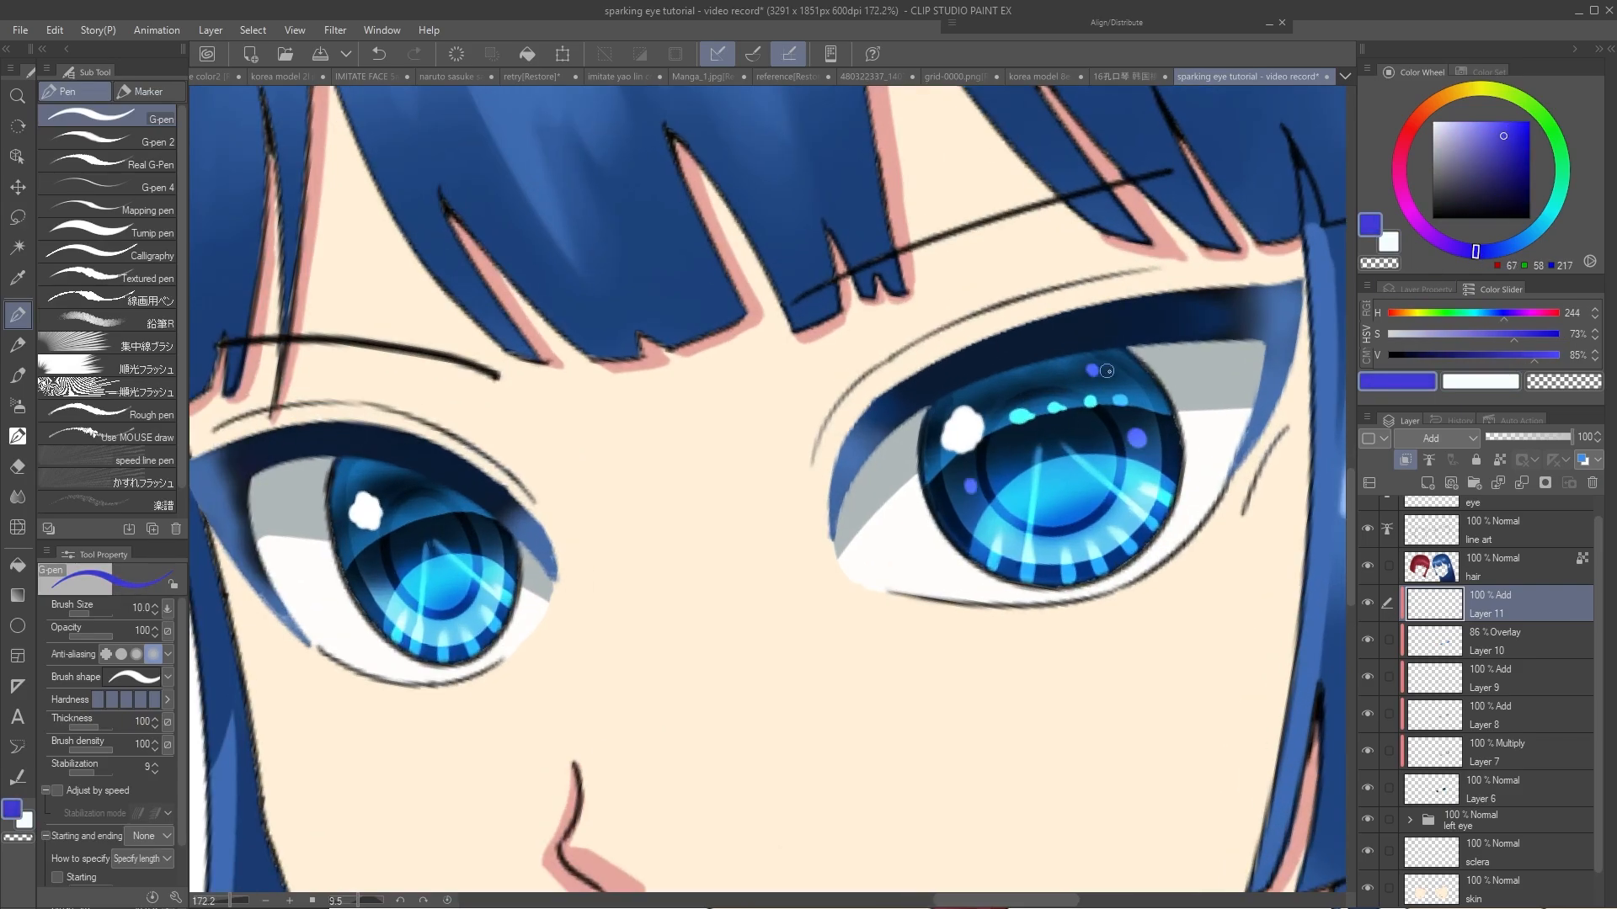
Add matching violet sparkle dots to the iris of the other eye with a smaller G-pen
{"action": "scroll", "coordinate": [1106, 372], "scroll_direction": "down", "scroll_amount": 5}
{"action": "scroll", "coordinate": [618, 412], "scroll_direction": "up", "scroll_amount": 4}
{"action": "key", "text": "bracketleft"}
{"action": "key", "text": "bracketleft"}
{"action": "left_click", "coordinate": [845, 485]}
{"action": "scroll", "coordinate": [845, 485], "scroll_direction": "down", "scroll_amount": 4}
Pick a green with hue 152 and dot extra sparkles into the iris with the G-pen
{"action": "key", "text": "x"}
{"action": "left_click", "coordinate": [1562, 172]}
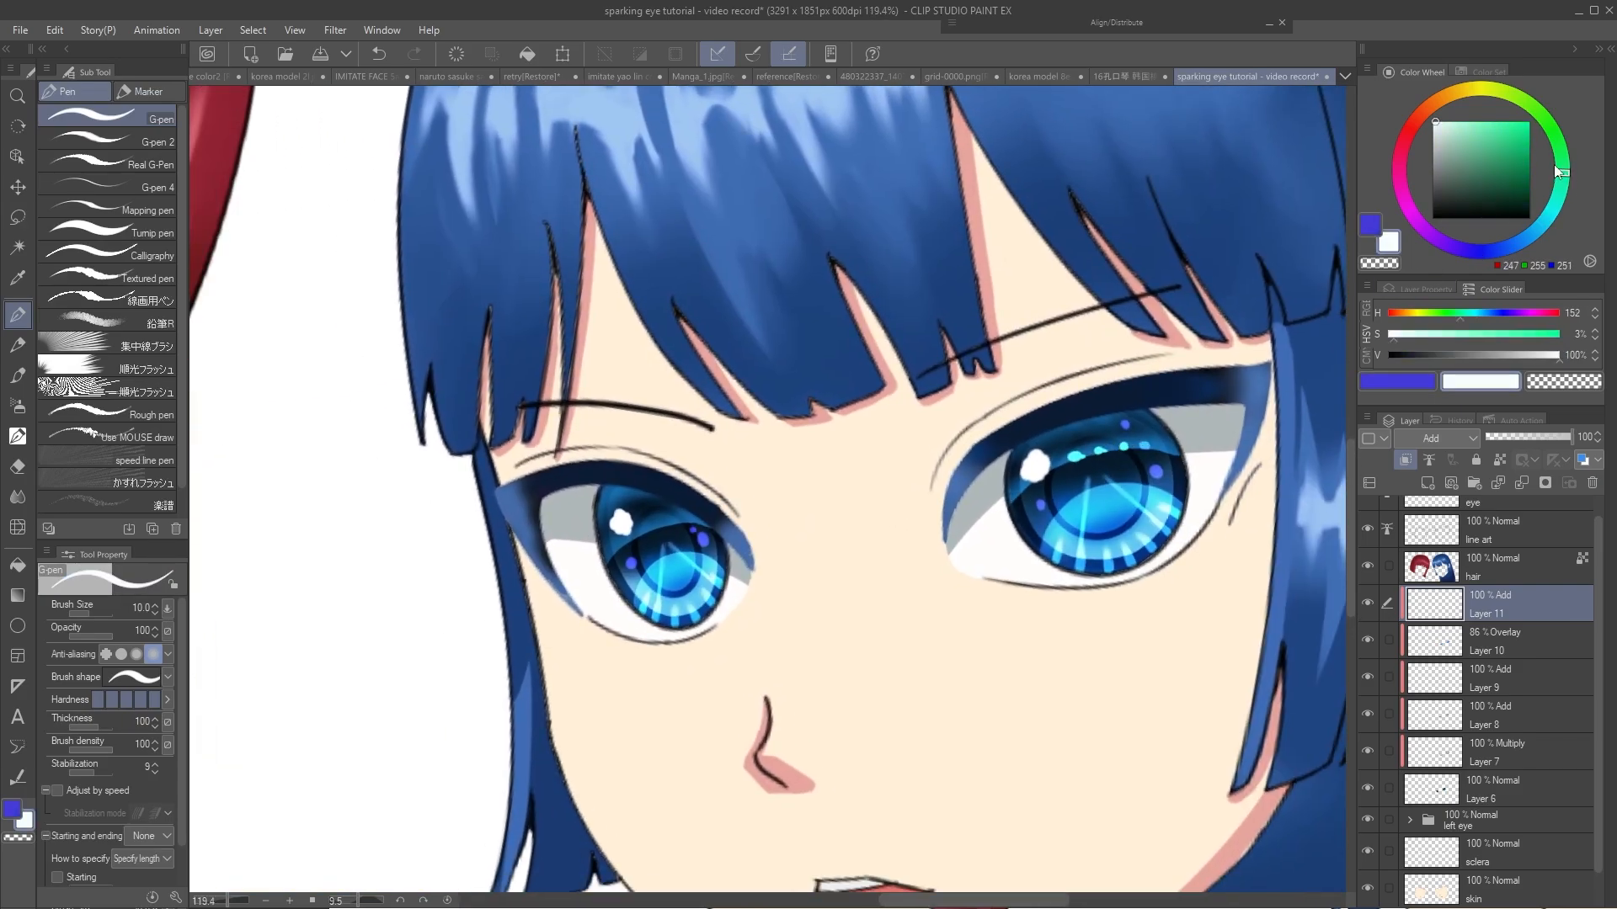
{"action": "left_click", "coordinate": [1487, 136]}
{"action": "scroll", "coordinate": [699, 497], "scroll_direction": "up", "scroll_amount": 7}
{"action": "left_click", "coordinate": [787, 542]}
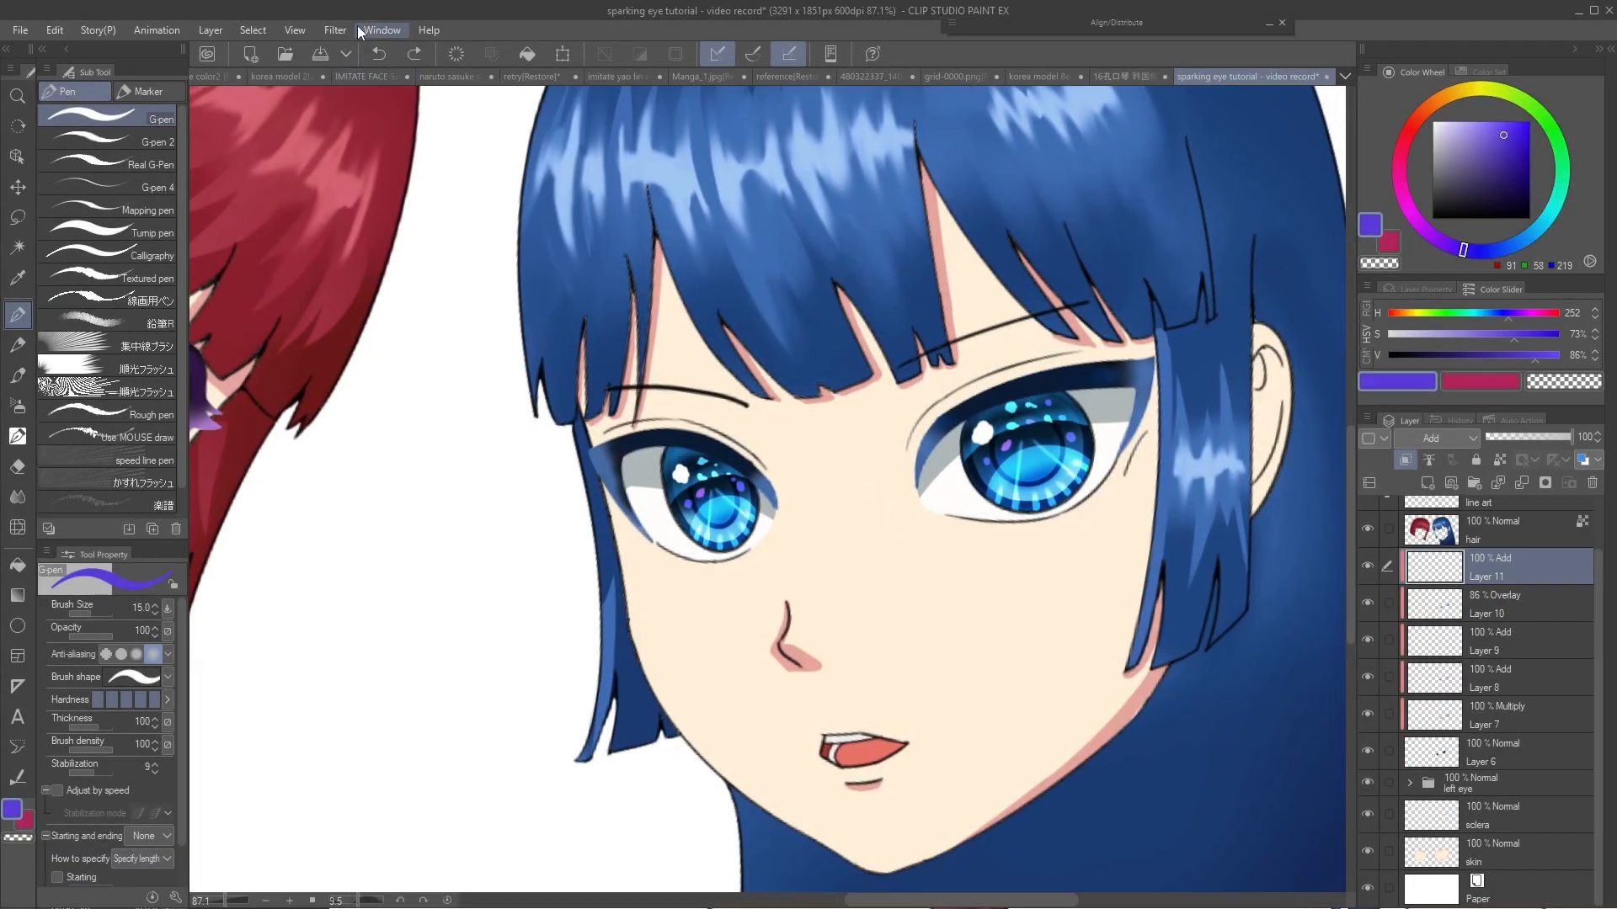
Apply a radial blur to the sparkle dot layer with strength 1.23, both directions and smooth mode
{"action": "left_click", "coordinate": [340, 30]}
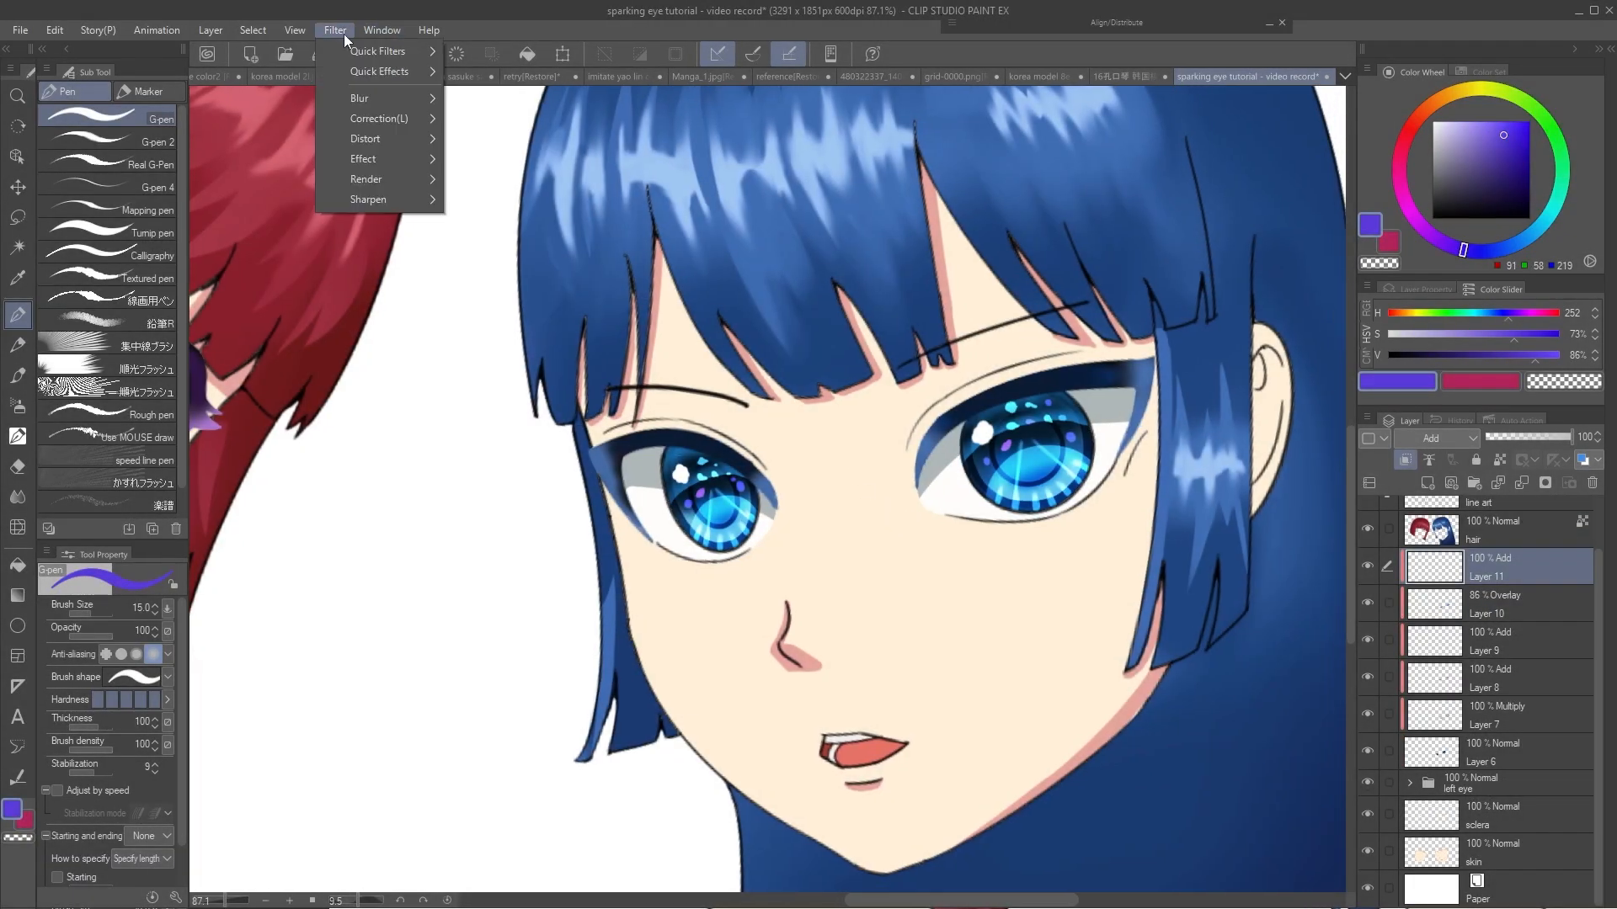
{"action": "mouse_move", "coordinate": [360, 91]}
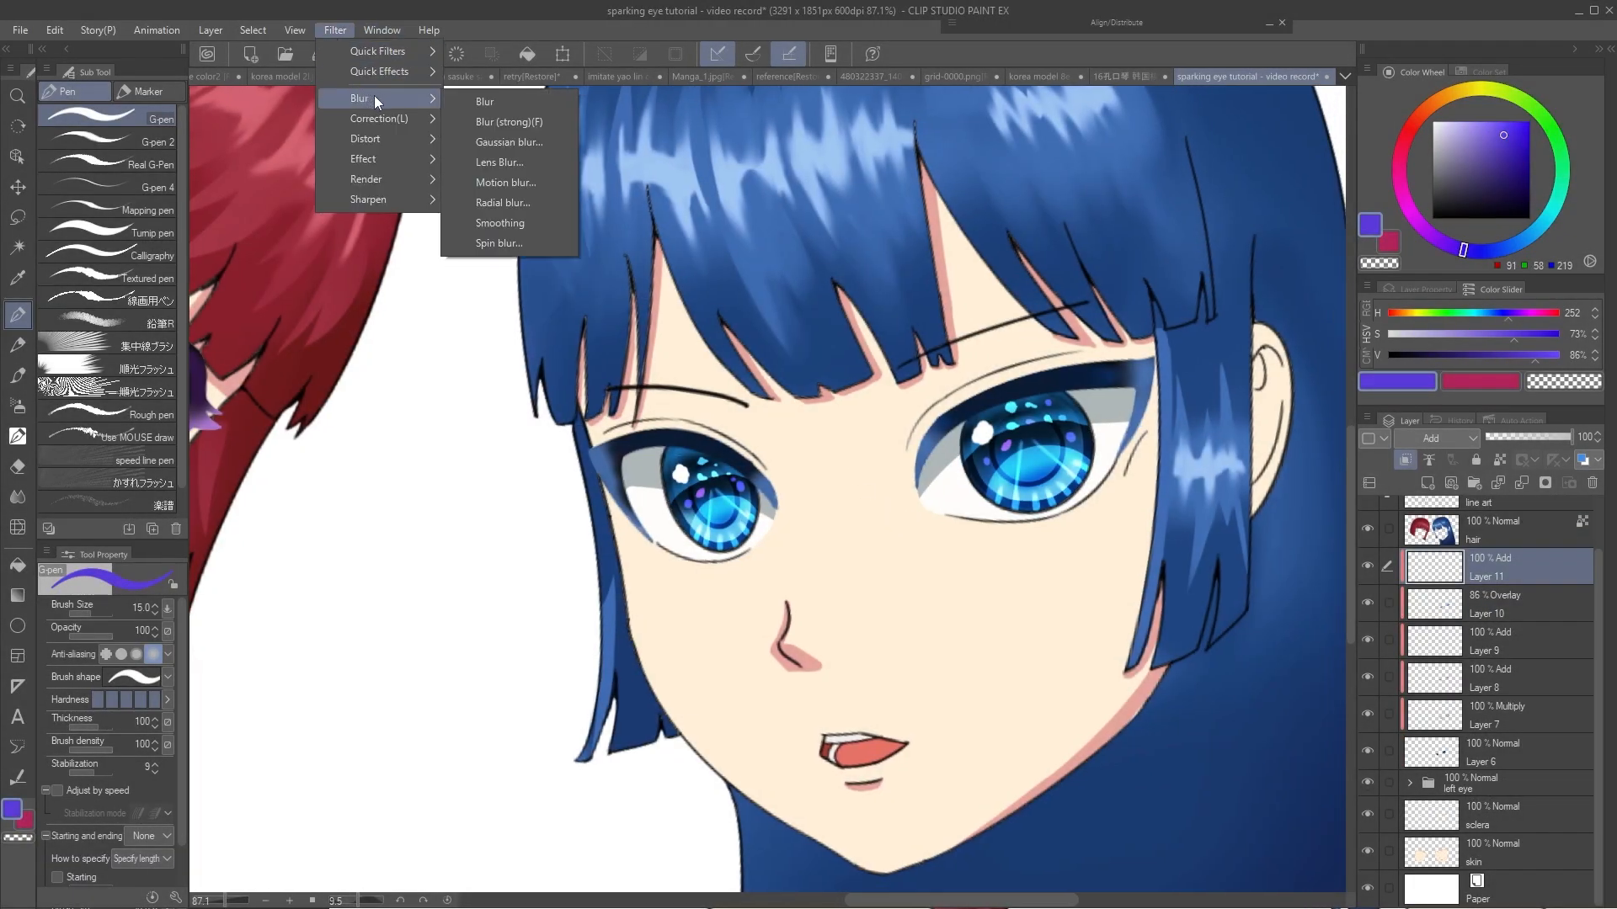
{"action": "left_click", "coordinate": [504, 203]}
{"action": "left_click_drag", "start_coordinate": [854, 135], "coordinate": [888, 163]}
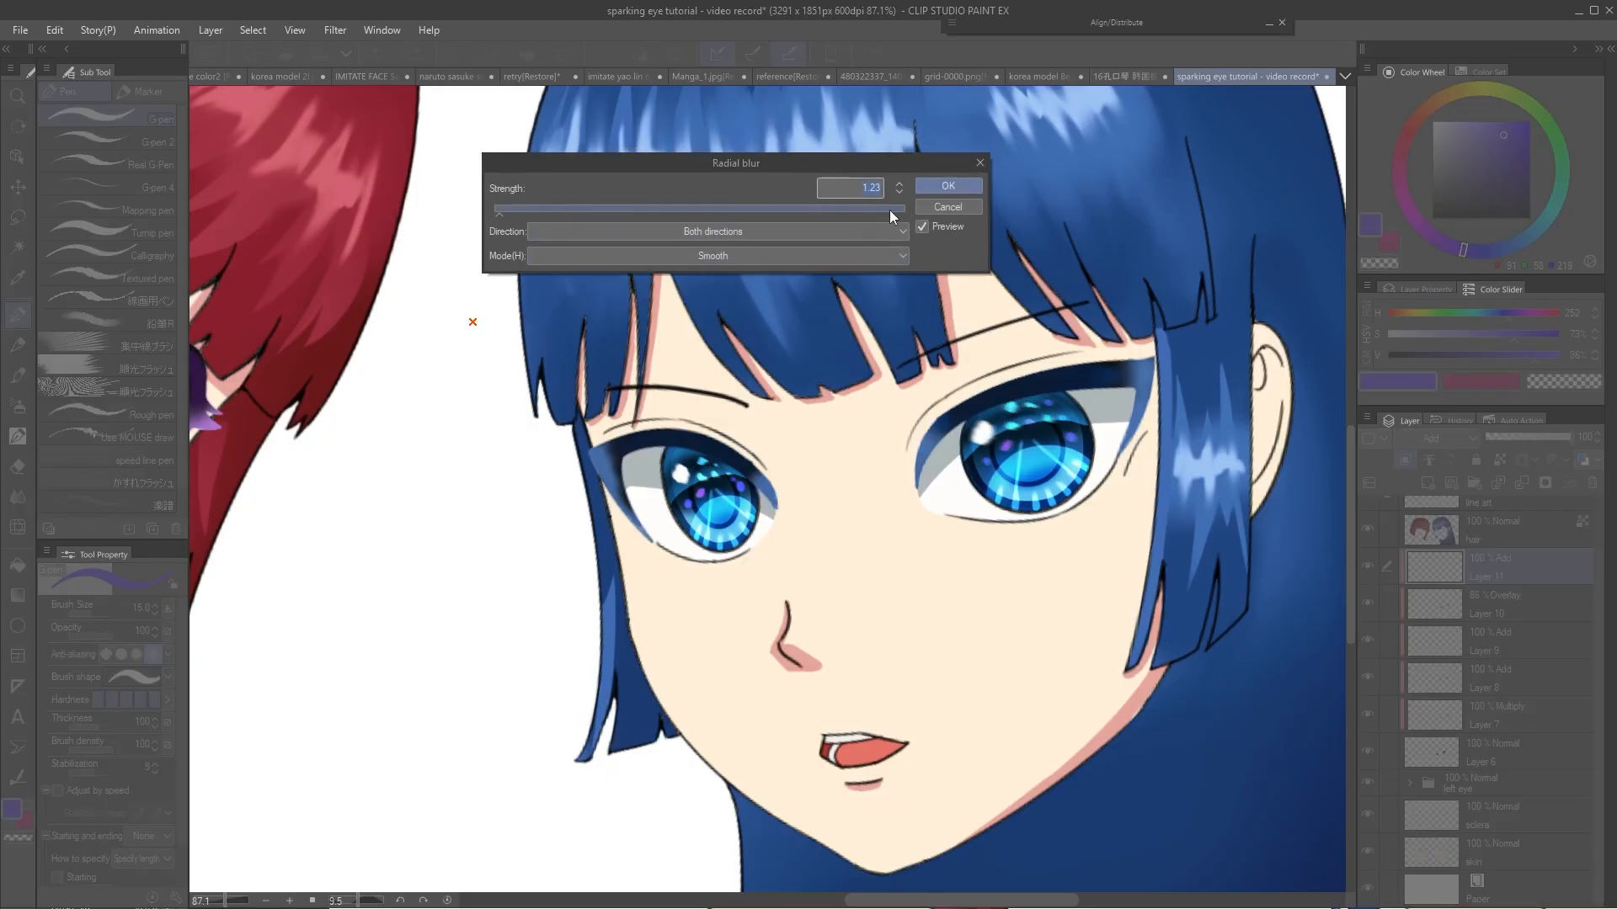
{"action": "key", "text": "Return"}
Add a layer above the blurred sparkles, set it to Add blending and clip it to the layer below
{"action": "key", "text": "b"}
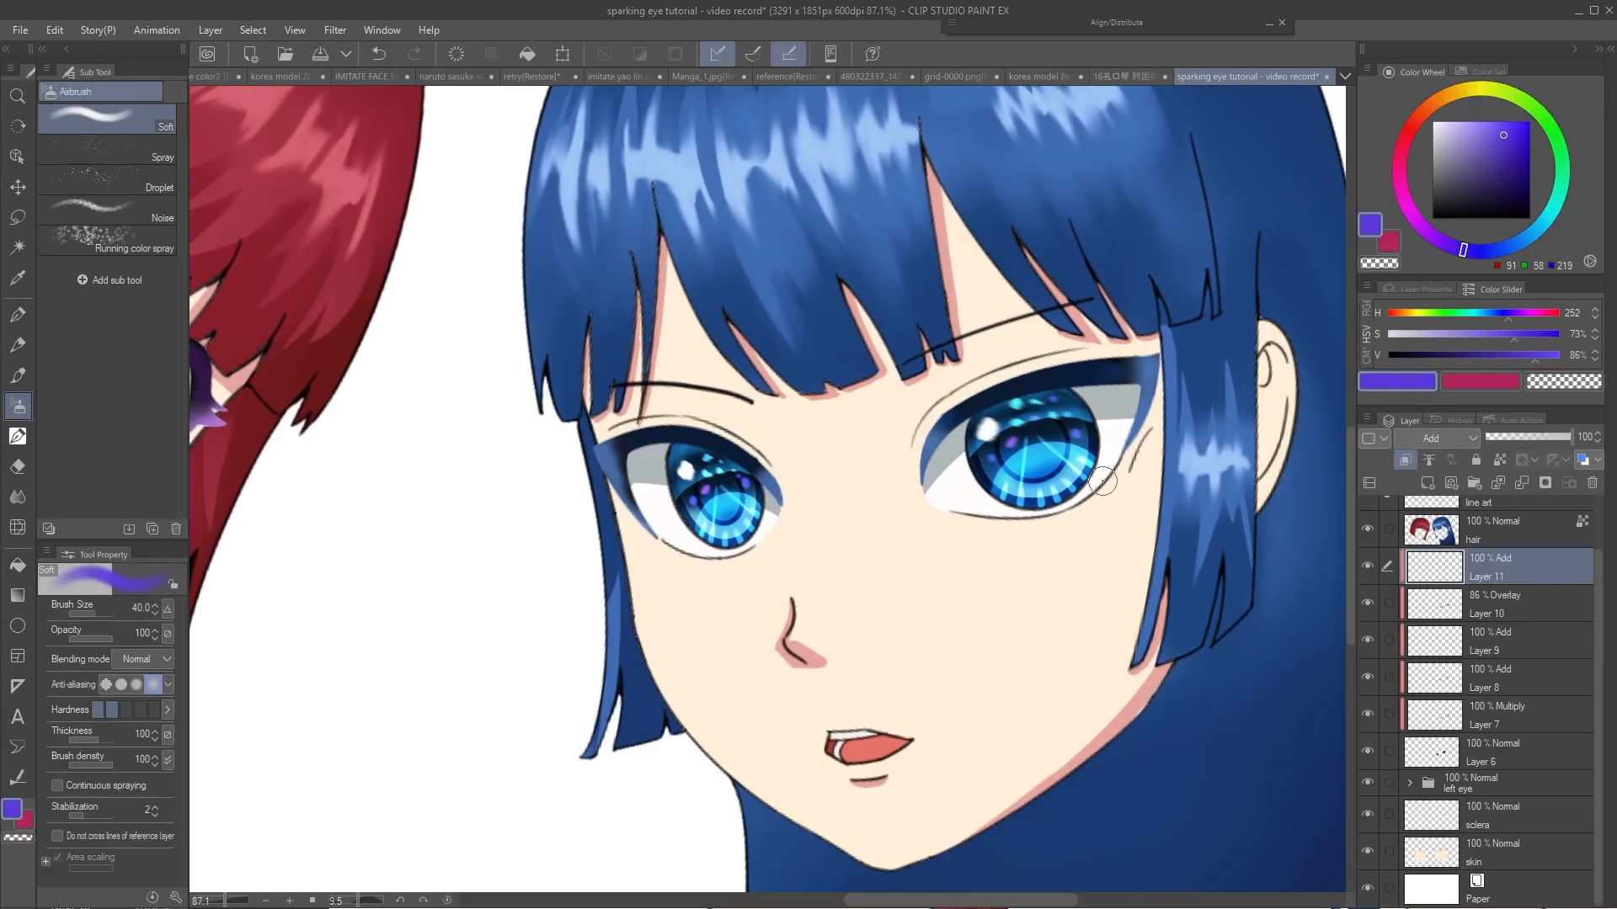
{"action": "left_click", "coordinate": [1427, 482]}
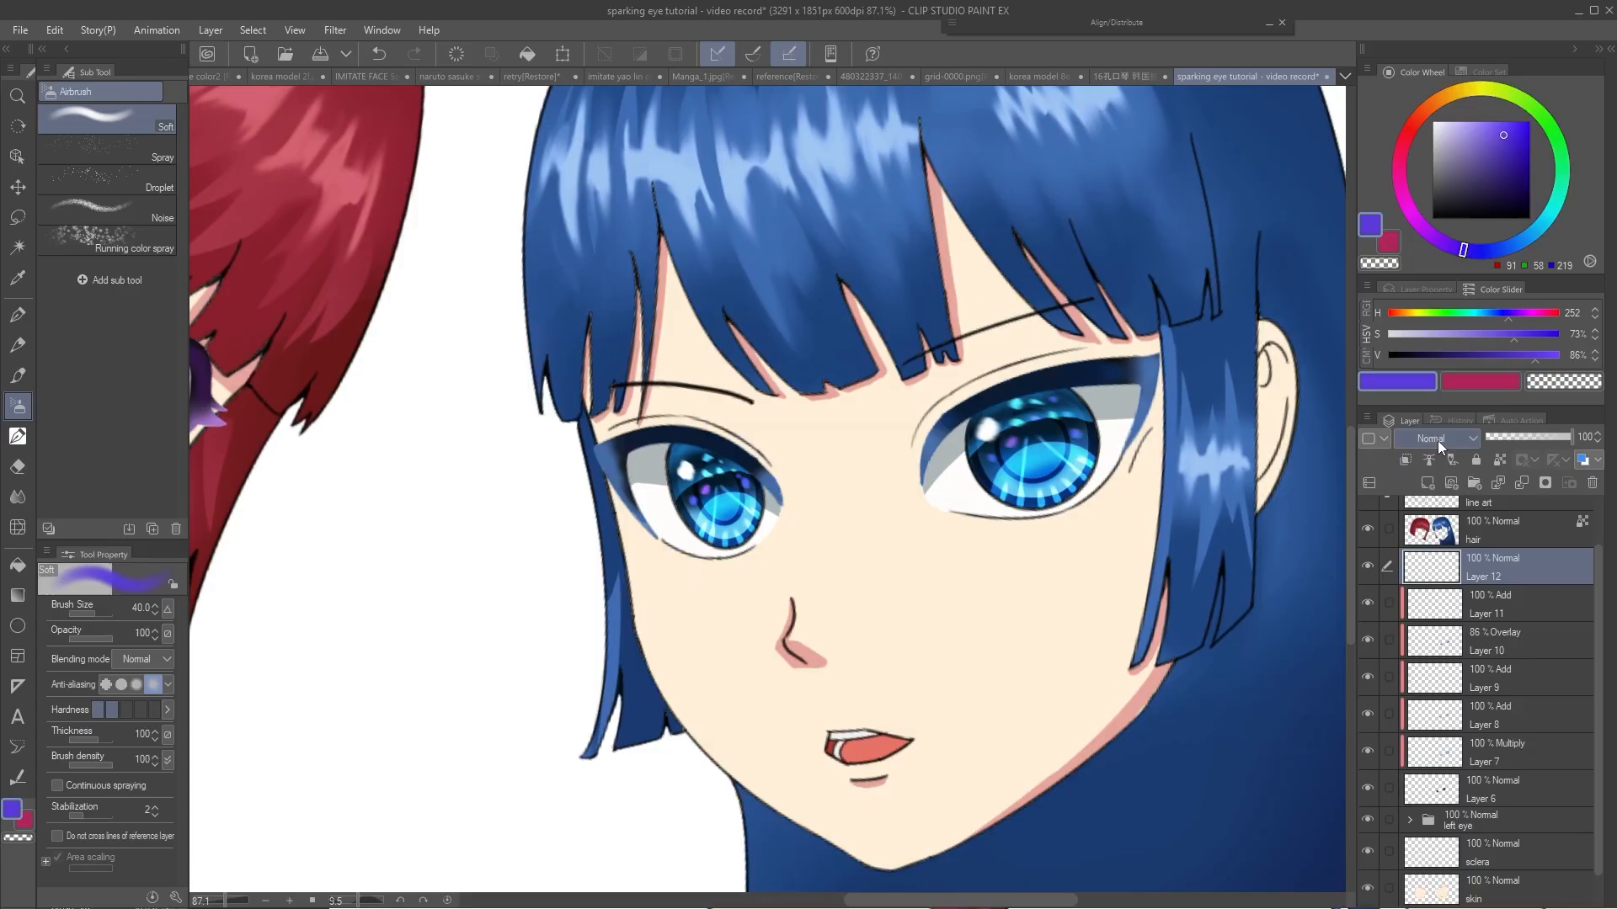
{"action": "left_click", "coordinate": [1435, 437]}
{"action": "left_click", "coordinate": [1418, 619]}
{"action": "left_click", "coordinate": [1406, 460]}
Airbrush a crimson glow (hue 337) softly over both irises of the blue-haired character, mainly across their upper parts
{"action": "key", "text": "x"}
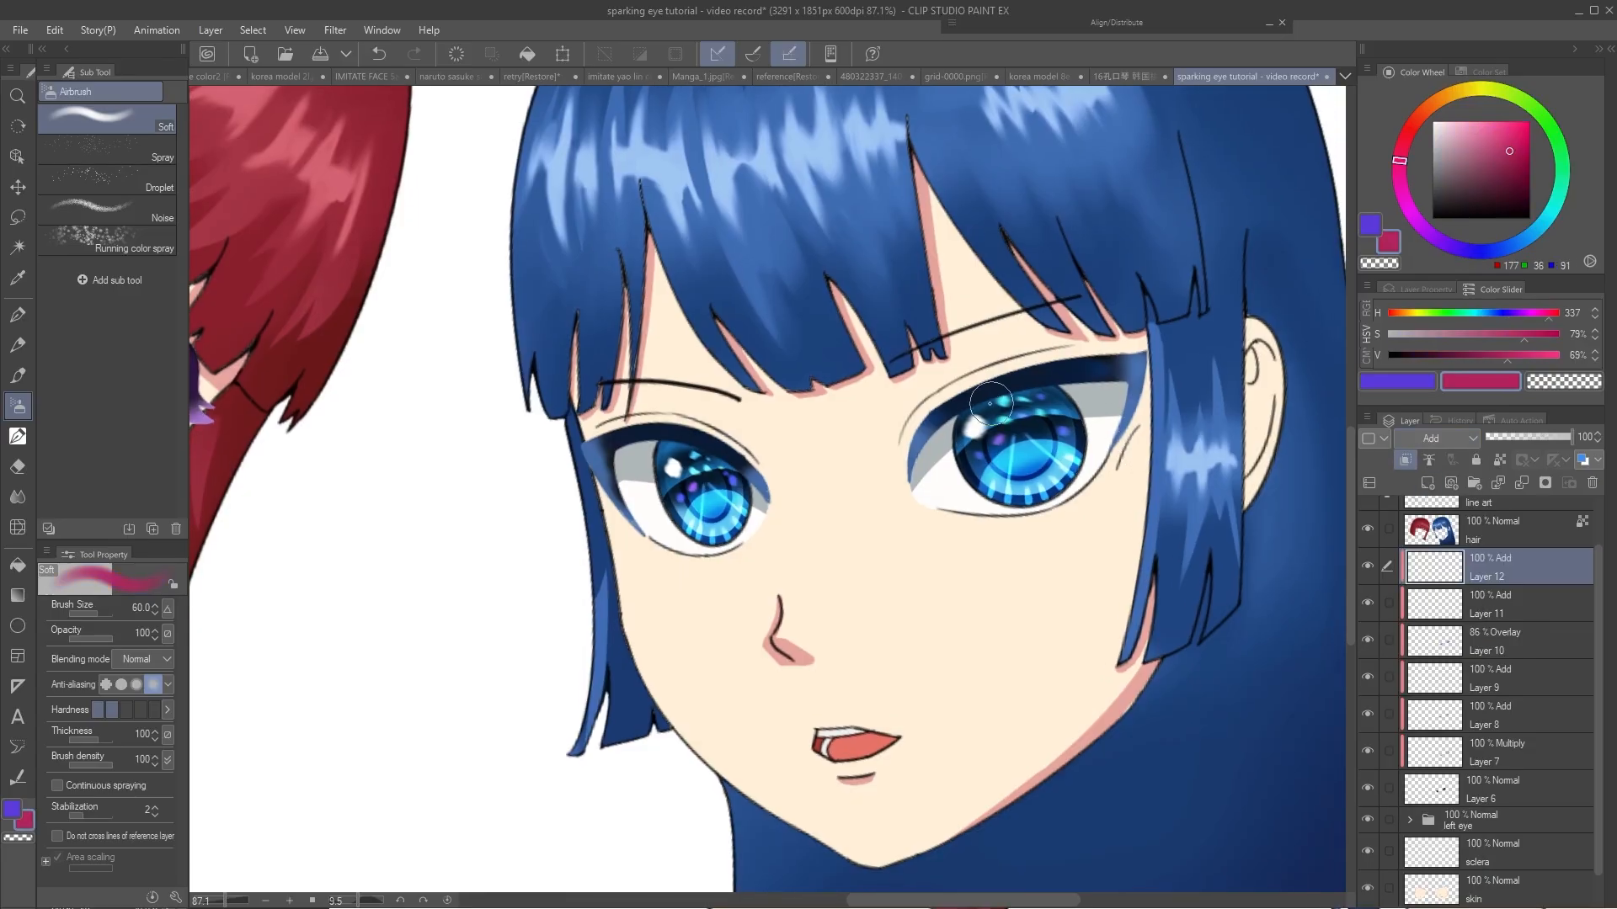
{"action": "left_click_drag", "start_coordinate": [983, 414], "coordinate": [973, 428]}
{"action": "left_click_drag", "start_coordinate": [689, 470], "coordinate": [742, 485]}
{"action": "mouse_move", "coordinate": [1022, 401]}
{"action": "left_mouse_down"}
{"action": "mouse_move", "coordinate": [1019, 419]}
{"action": "mouse_move", "coordinate": [1068, 402]}
{"action": "mouse_move", "coordinate": [1086, 429]}
{"action": "left_mouse_up"}
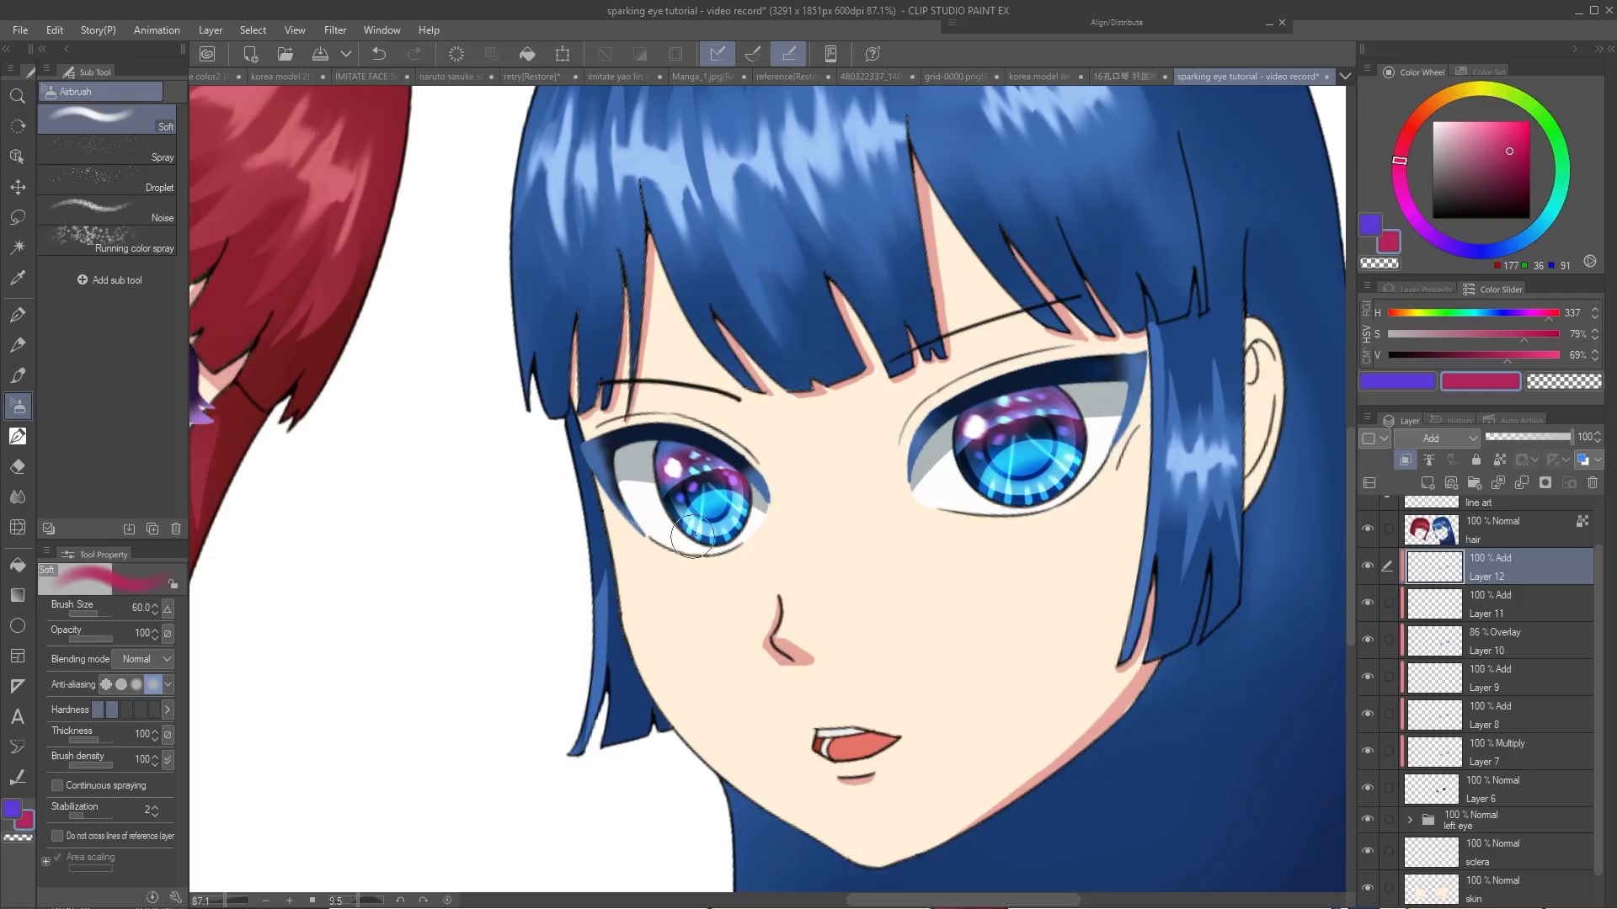
{"action": "left_click_drag", "start_coordinate": [997, 512], "coordinate": [1064, 478]}
Shift the hue of the crimson glow layer slightly with a Hue/Saturation/Luminosity adjustment
{"action": "scroll", "coordinate": [909, 526], "scroll_direction": "down", "scroll_amount": 2}
{"action": "key", "text": "ctrl+s"}
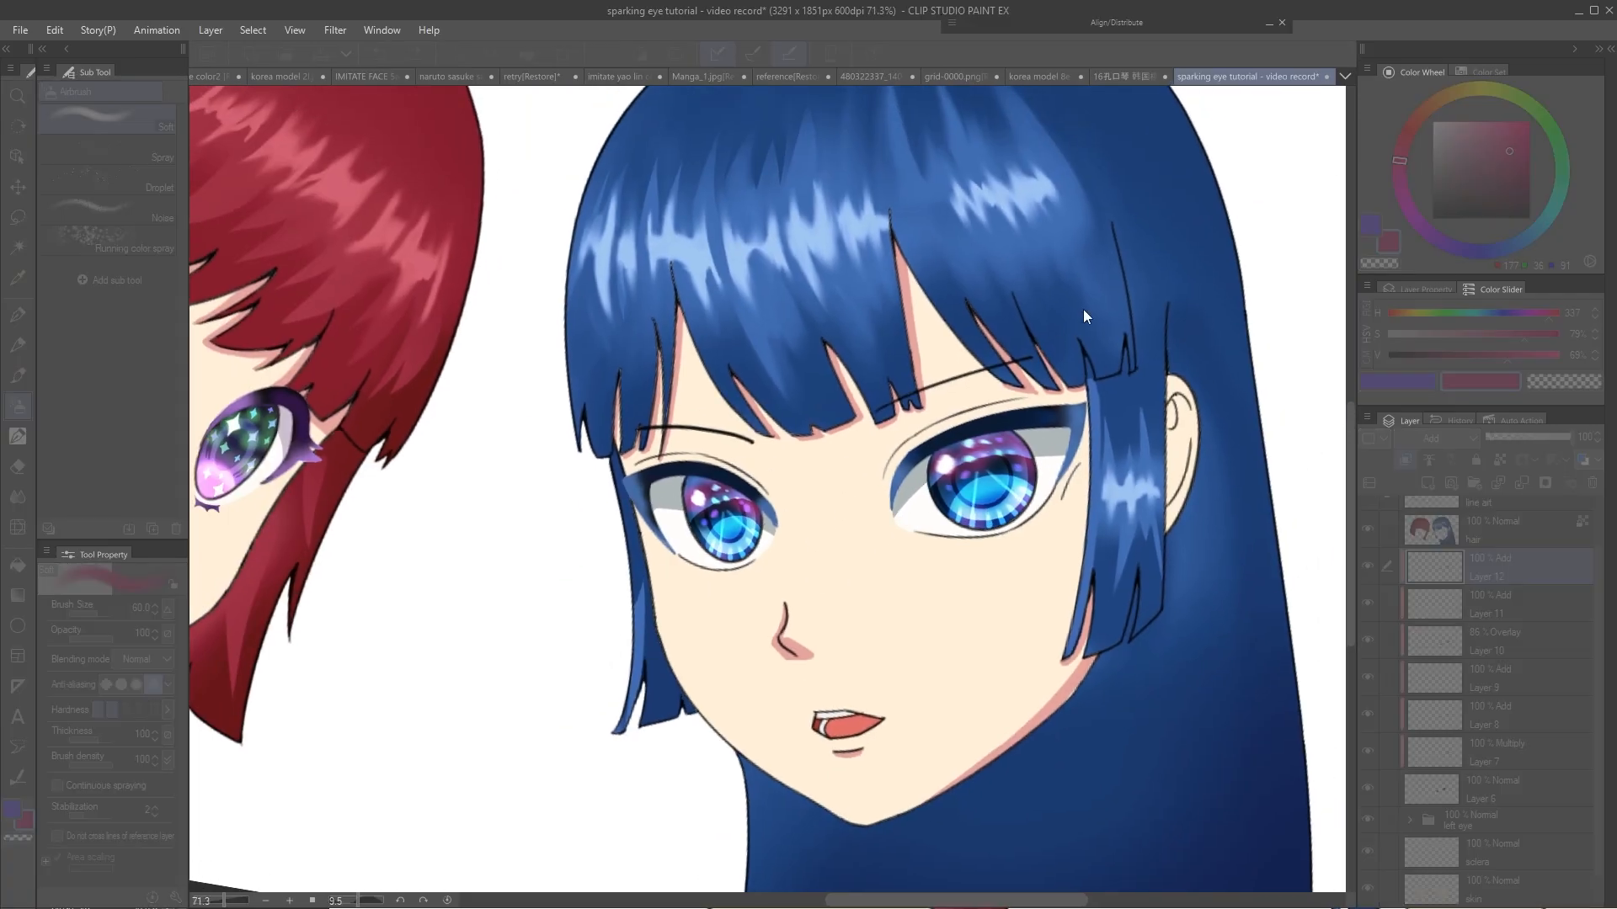
{"action": "key", "text": "ctrl+u"}
{"action": "mouse_move", "coordinate": [1036, 204]}
{"action": "left_mouse_down"}
{"action": "mouse_move", "coordinate": [898, 207]}
{"action": "mouse_move", "coordinate": [1127, 205]}
{"action": "mouse_move", "coordinate": [1039, 209]}
{"action": "left_mouse_up"}
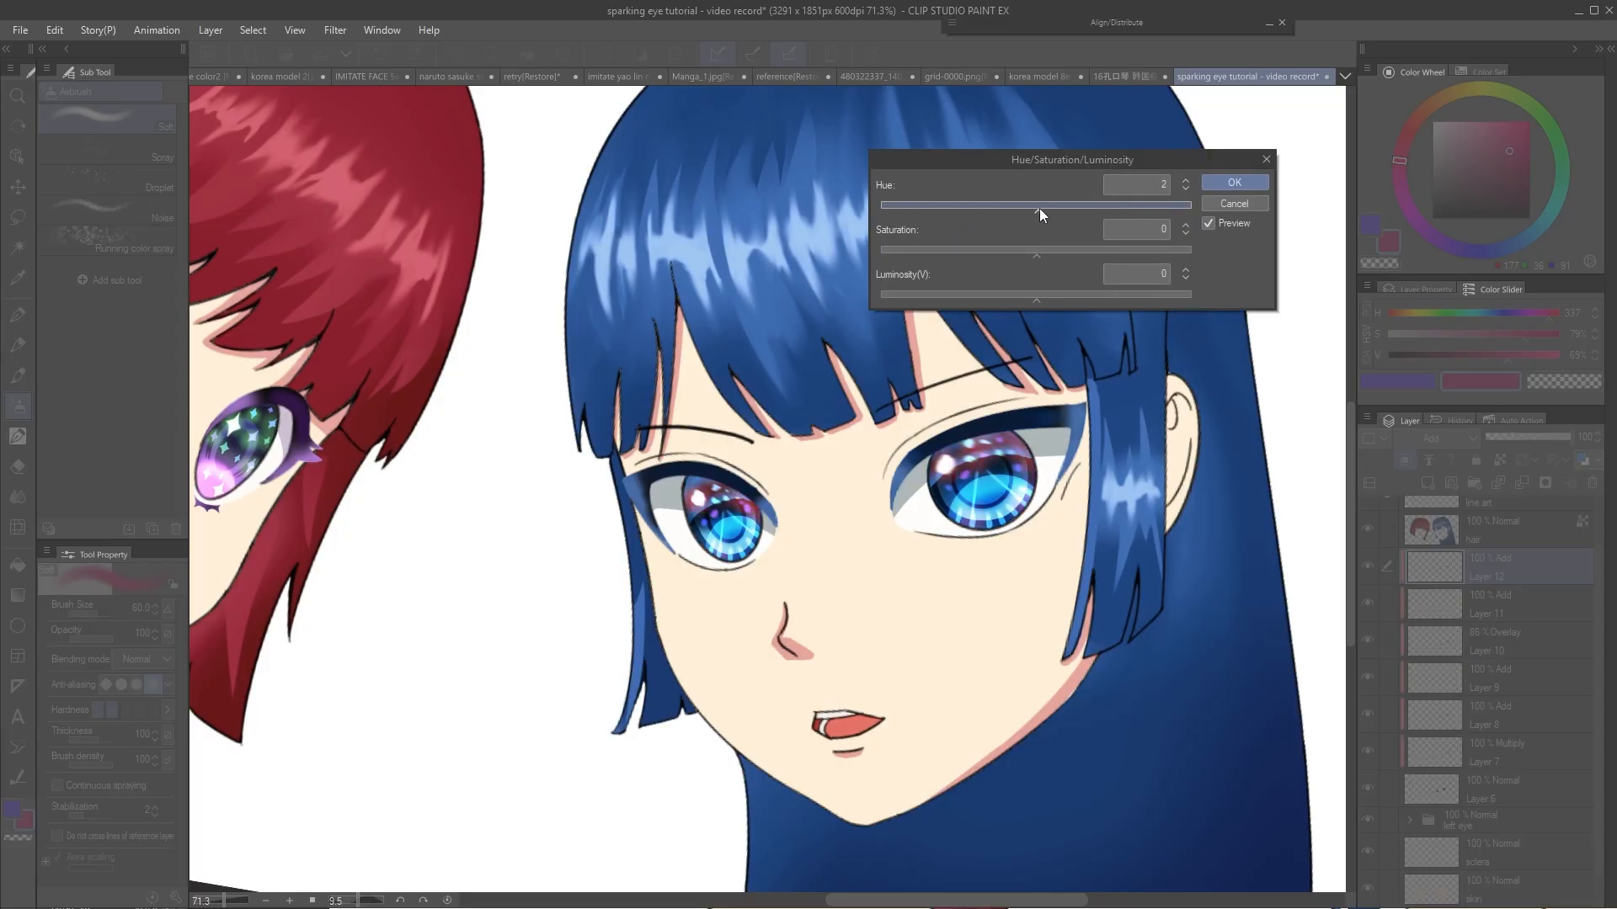
{"action": "left_click", "coordinate": [1258, 183]}
Group the layers from Layer 12 down to Layer 6 into a folder and name it "right eye"
{"action": "left_click_drag", "start_coordinate": [972, 396], "coordinate": [986, 412]}
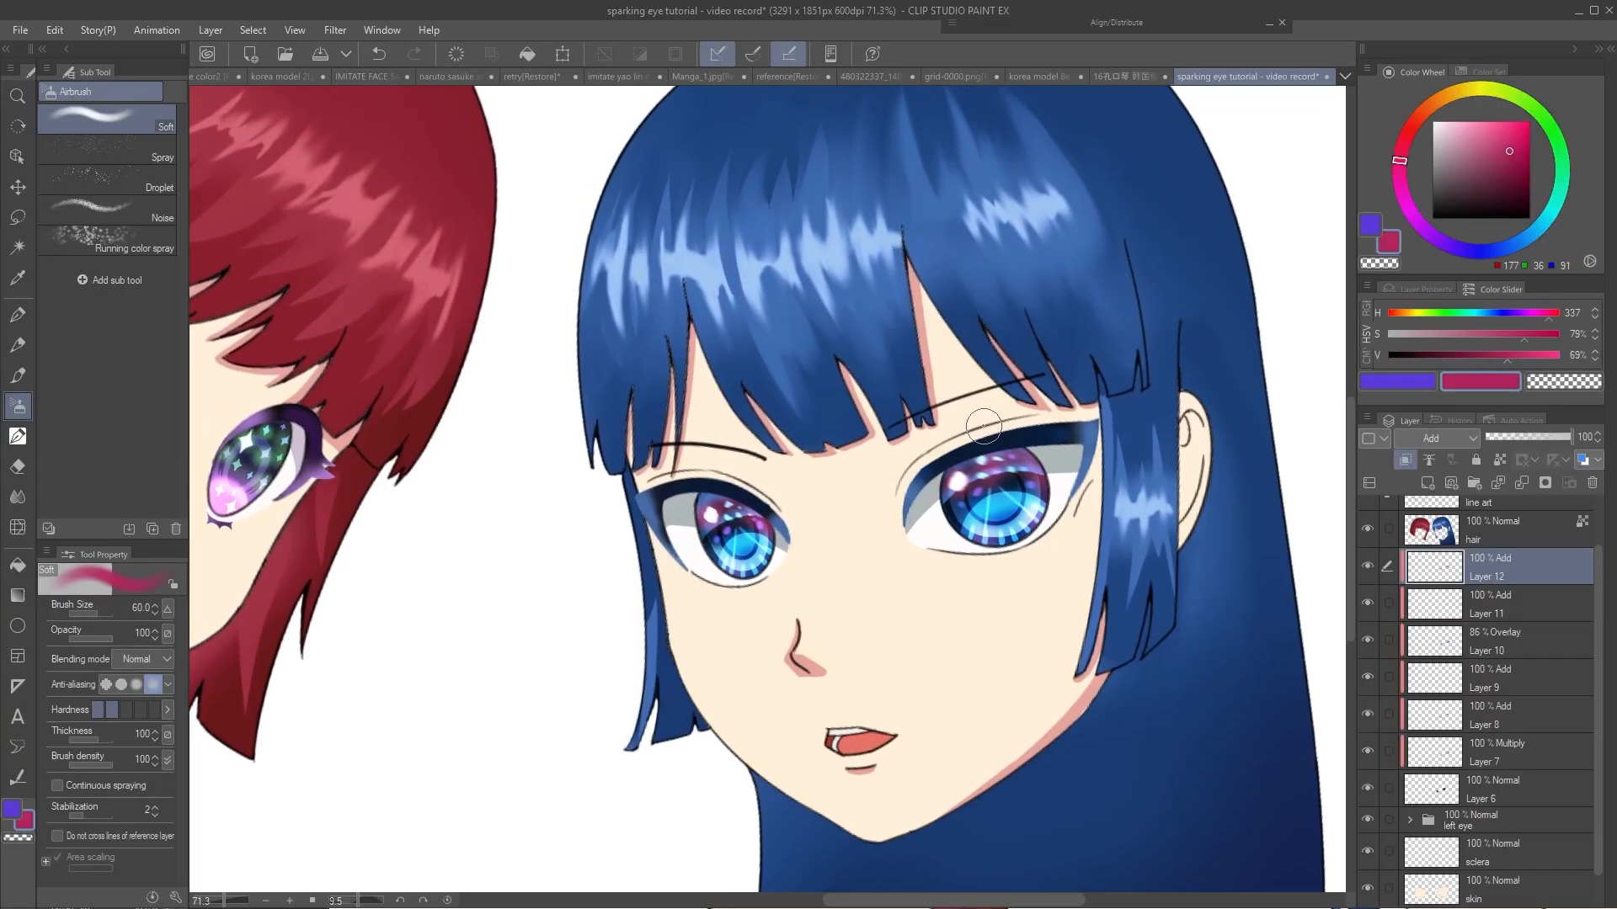
{"action": "key", "text": "p"}
{"action": "left_click_drag", "start_coordinate": [888, 503], "coordinate": [942, 523]}
{"action": "left_click", "coordinate": [1491, 799], "text": "shift"}
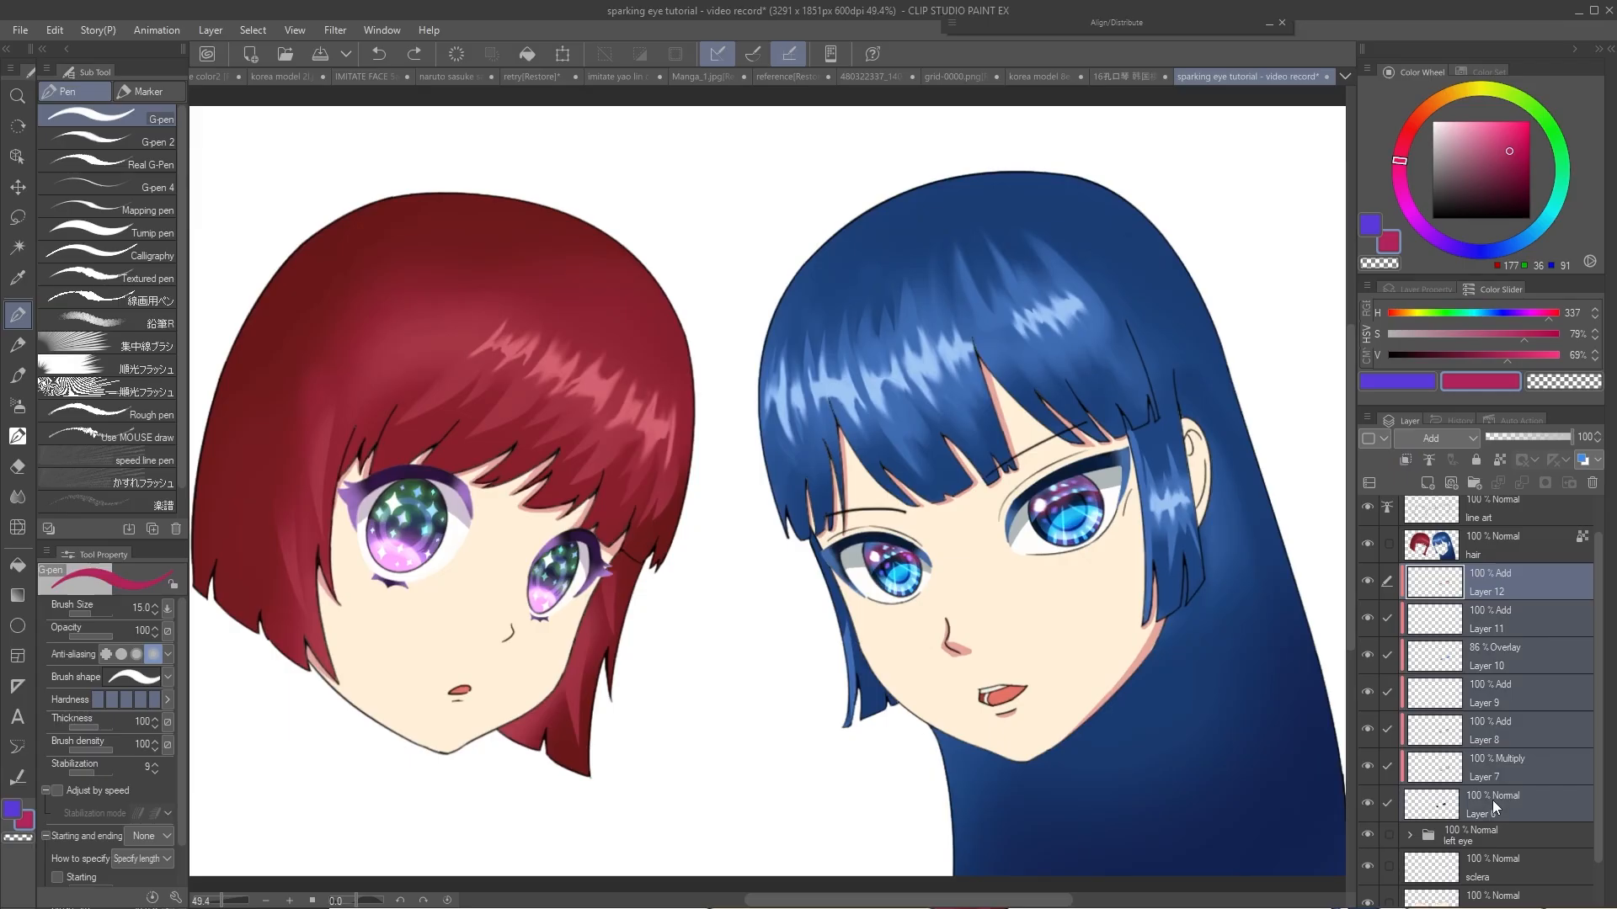
{"action": "key", "text": "ctrl+g"}
{"action": "left_click", "coordinate": [1409, 578]}
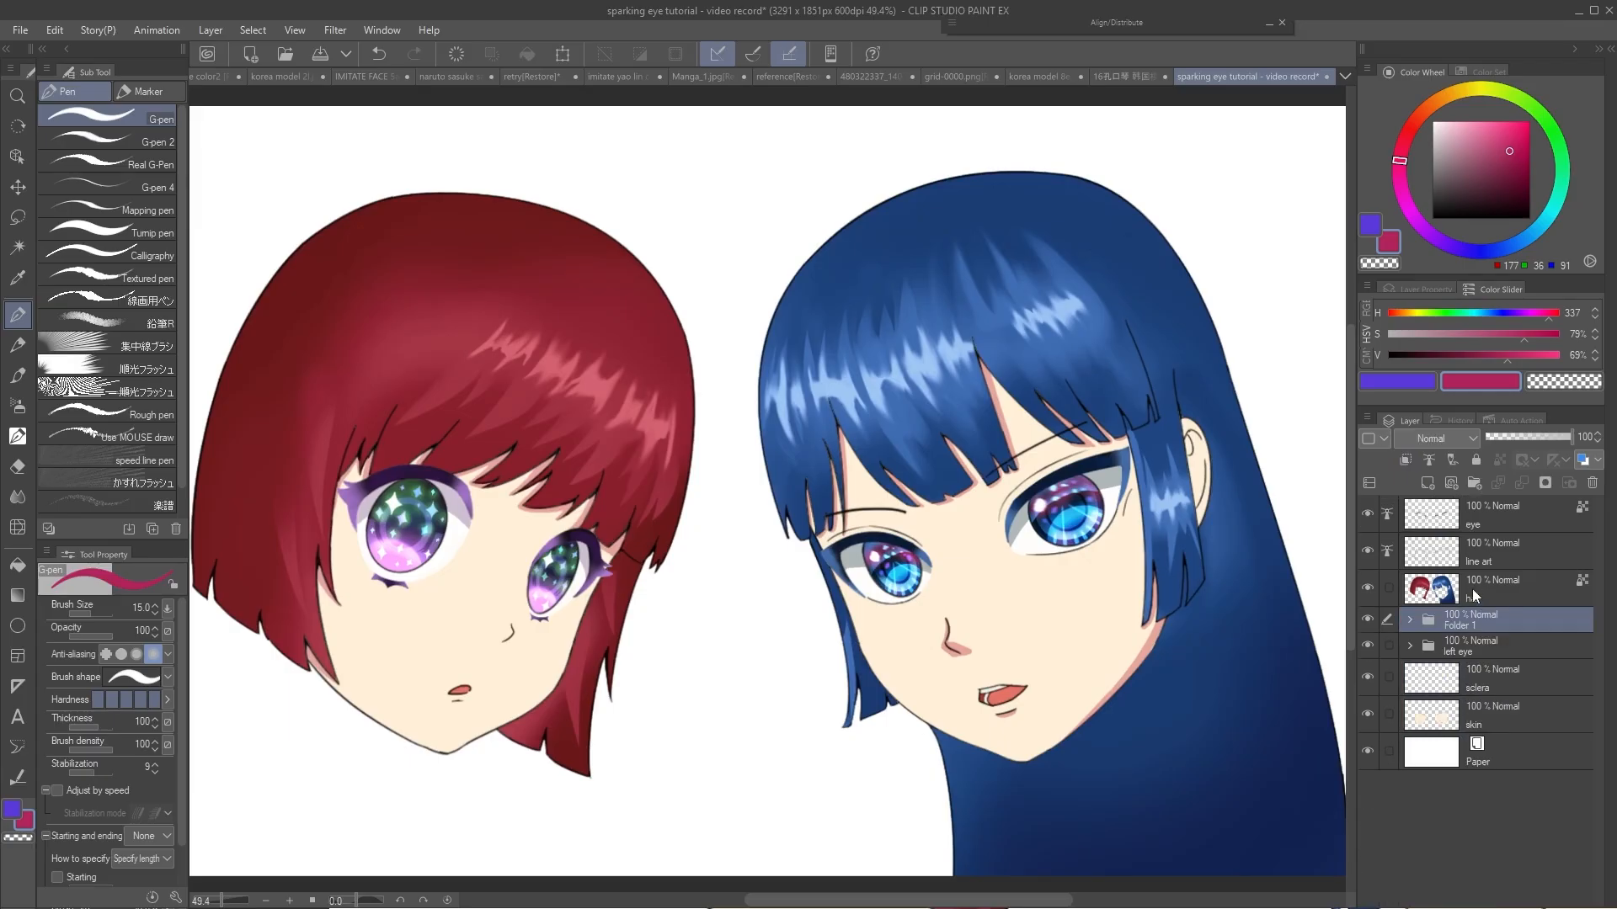
{"action": "double_click", "coordinate": [1470, 623]}
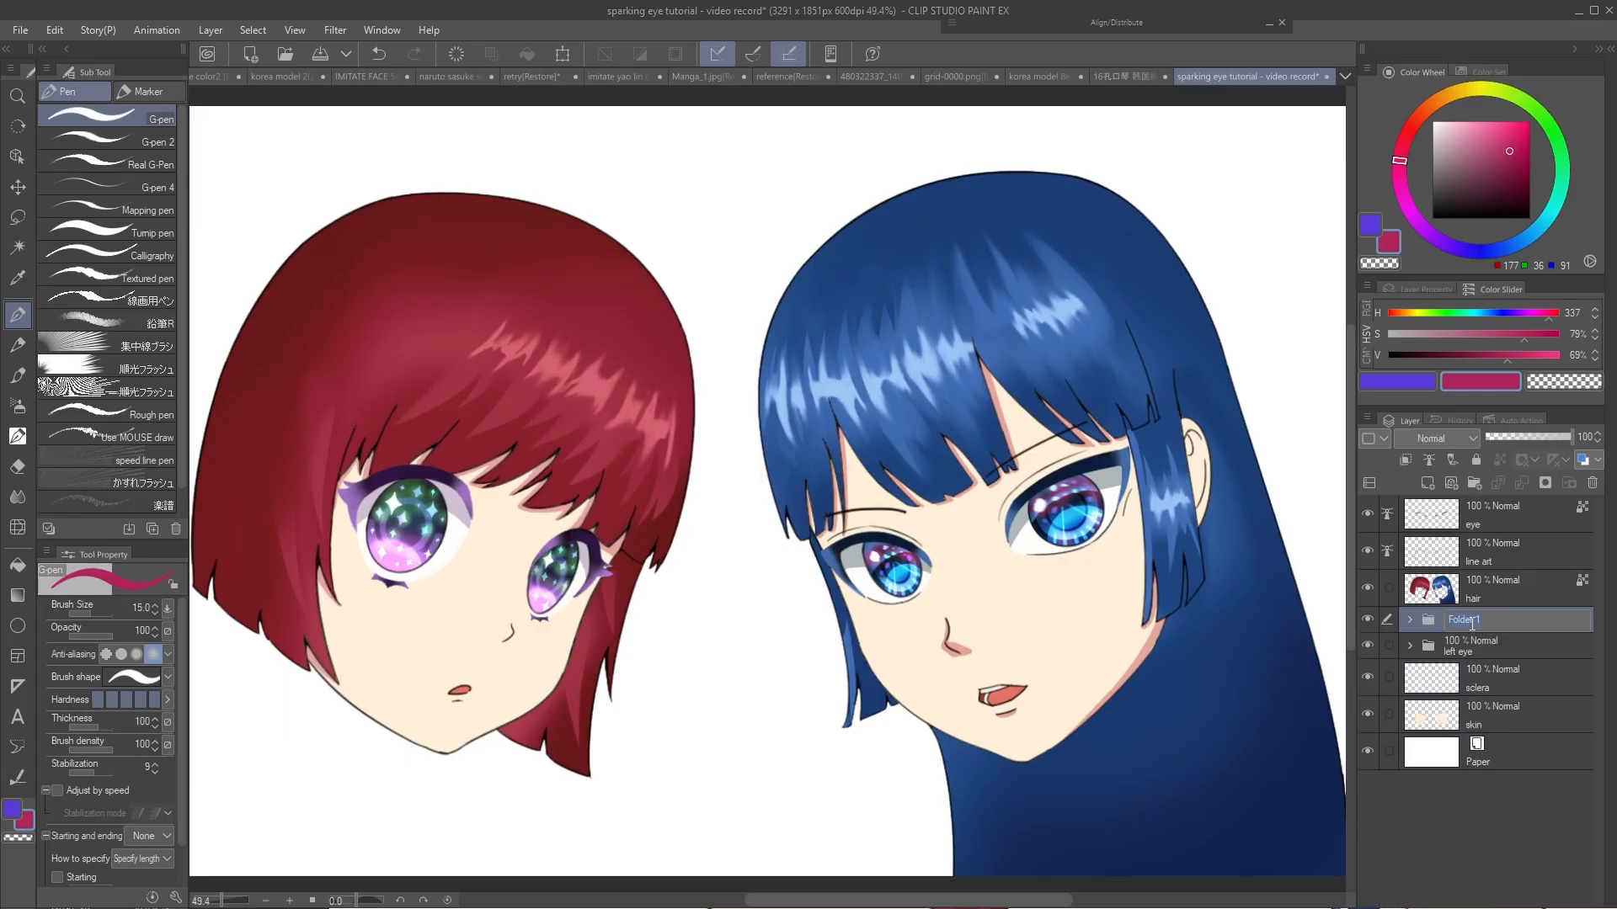
{"action": "type", "text": "right eye"}
{"action": "key", "text": "Return"}
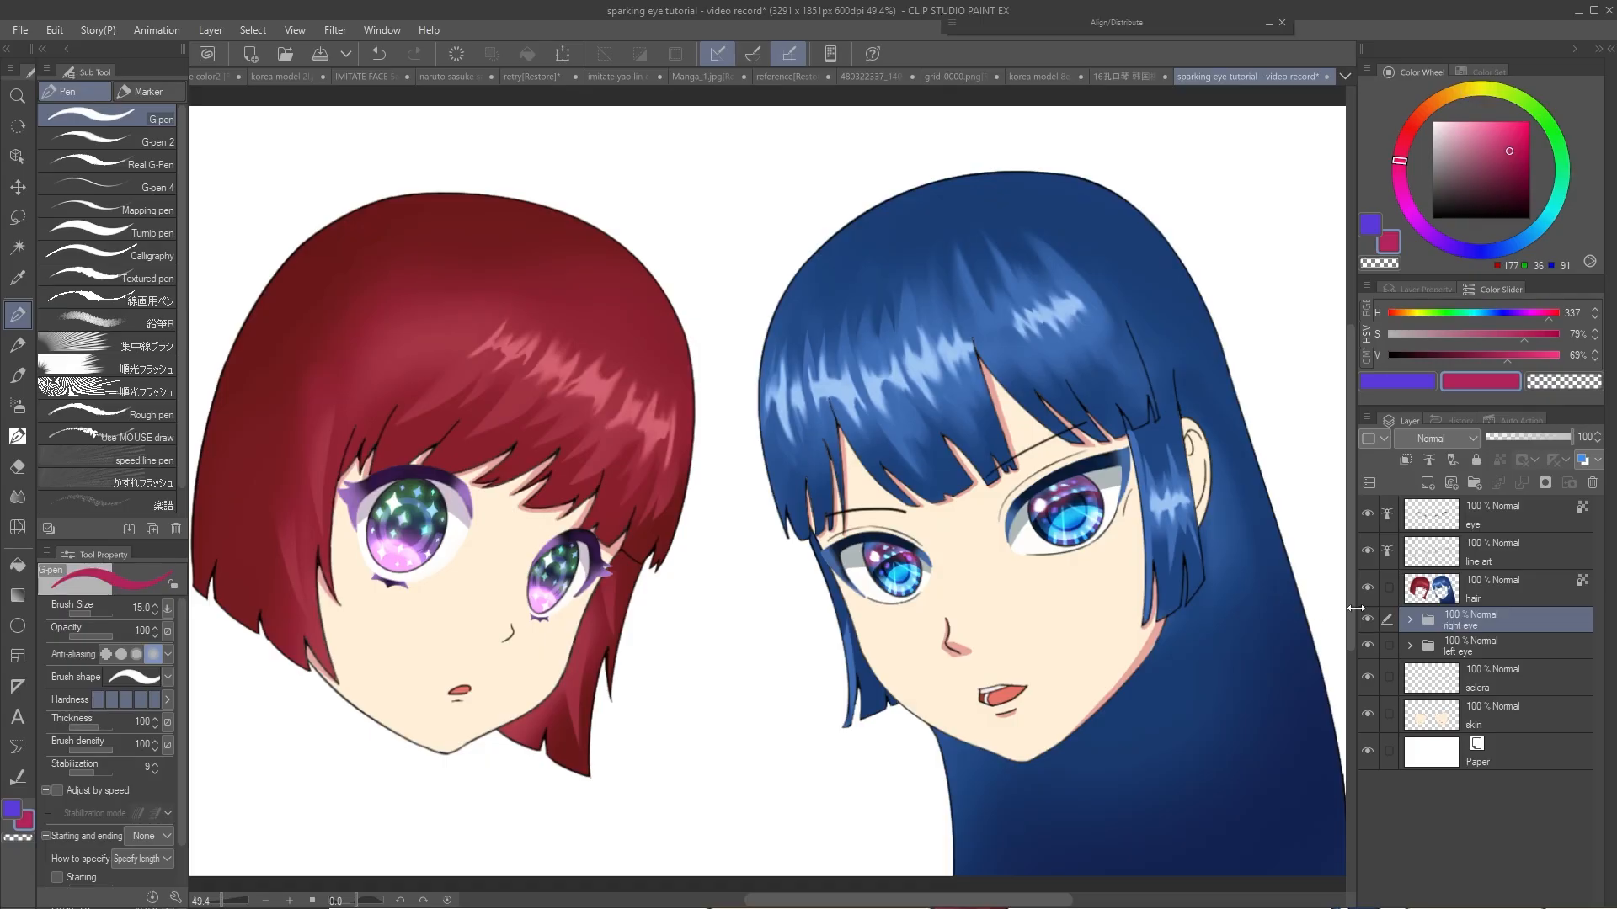
Duplicate the right eye folder, the left eye folder and the eye layer together
{"action": "left_click", "coordinate": [1482, 646], "text": "ctrl"}
{"action": "left_click", "coordinate": [1437, 518], "text": "ctrl"}
{"action": "left_click", "coordinate": [1368, 512]}
{"action": "left_click", "coordinate": [1368, 513]}
{"action": "left_click_drag", "start_coordinate": [1174, 549], "coordinate": [1196, 548]}
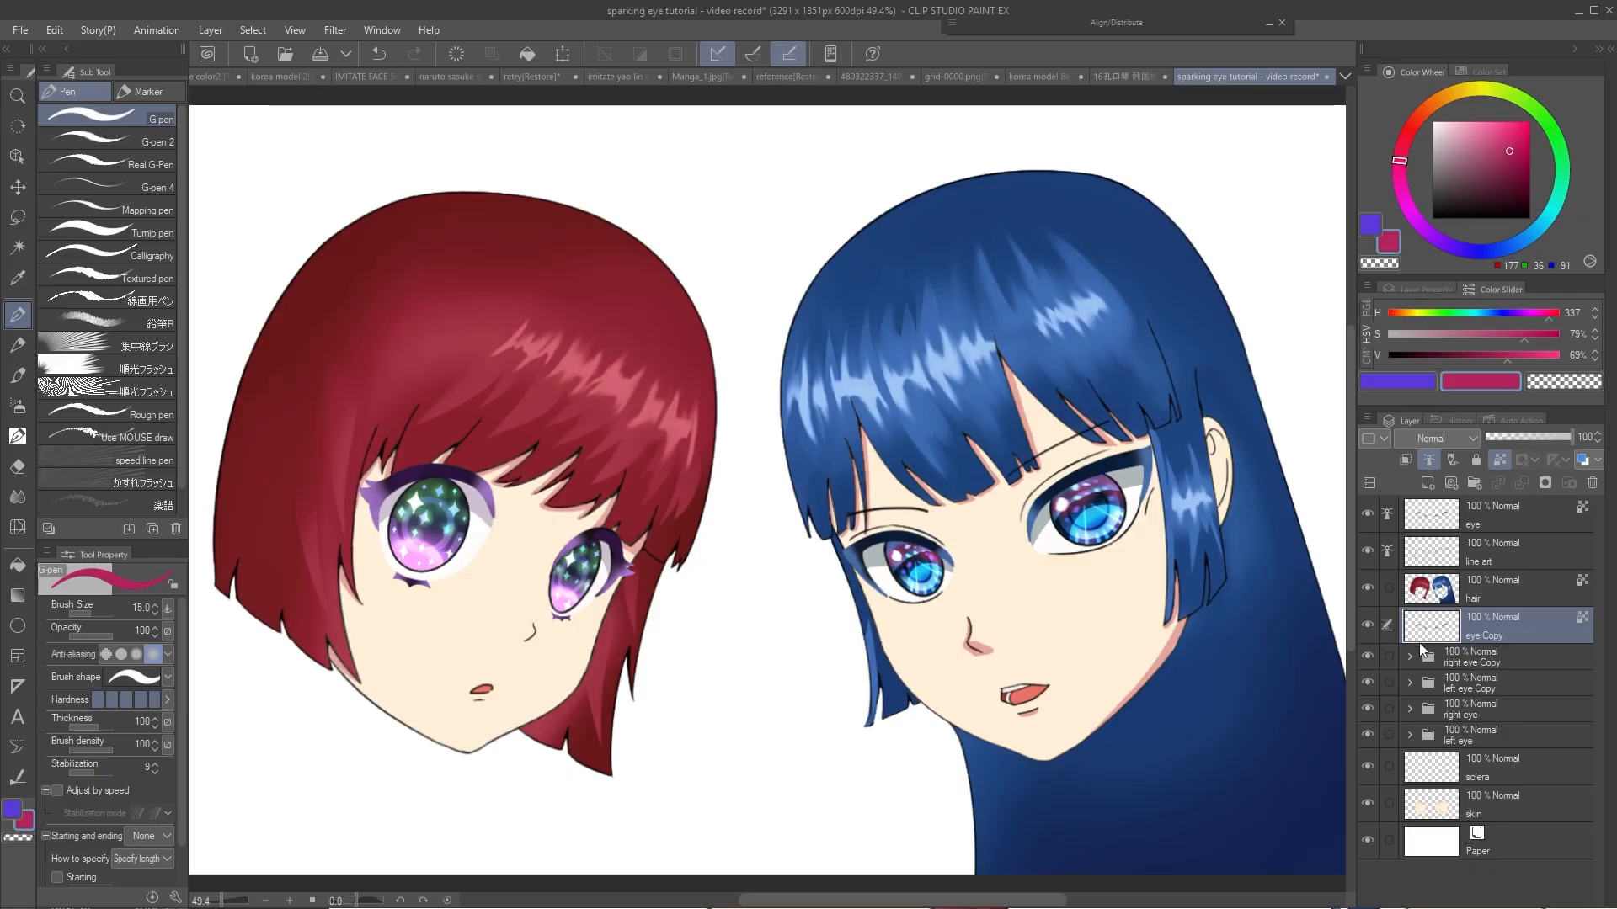
Merge the copied eye layer and both copied folders into one layer and move it to the top of the stack
{"action": "left_click", "coordinate": [1472, 678], "text": "shift"}
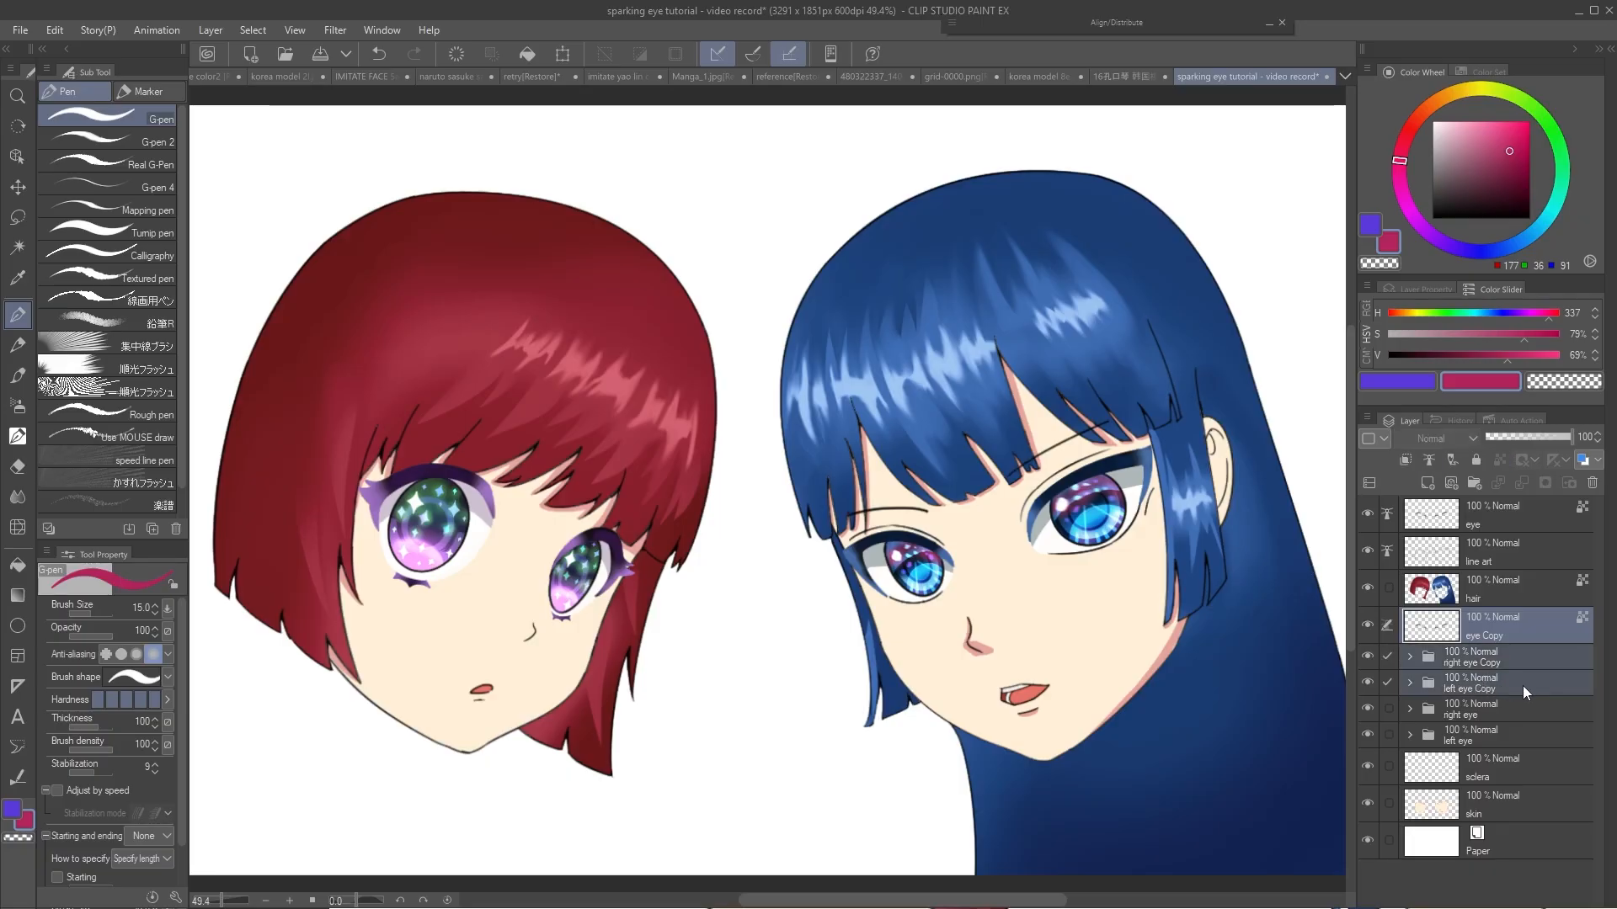
{"action": "right_click", "coordinate": [1523, 686]}
{"action": "left_click", "coordinate": [1518, 685]}
{"action": "left_click_drag", "start_coordinate": [1468, 643], "coordinate": [1459, 509]}
Lock the merged layer's transparent pixels and paint over the red-haired character's larger iris outline with sampled colours using the G-pen
{"action": "key", "text": "j"}
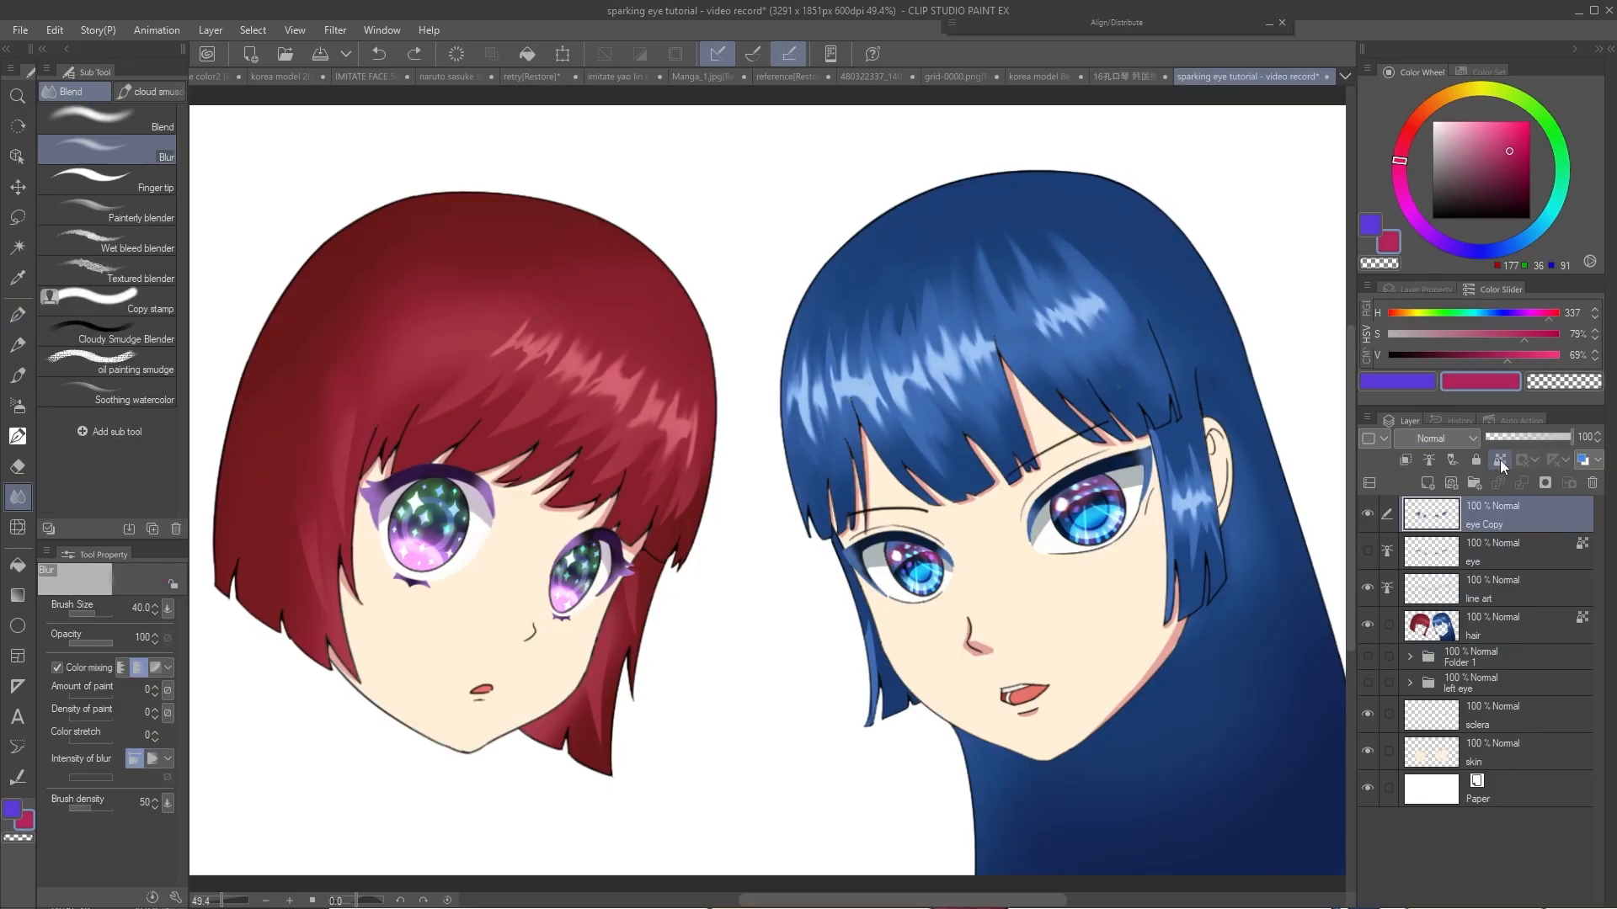
{"action": "left_click", "coordinate": [1499, 460]}
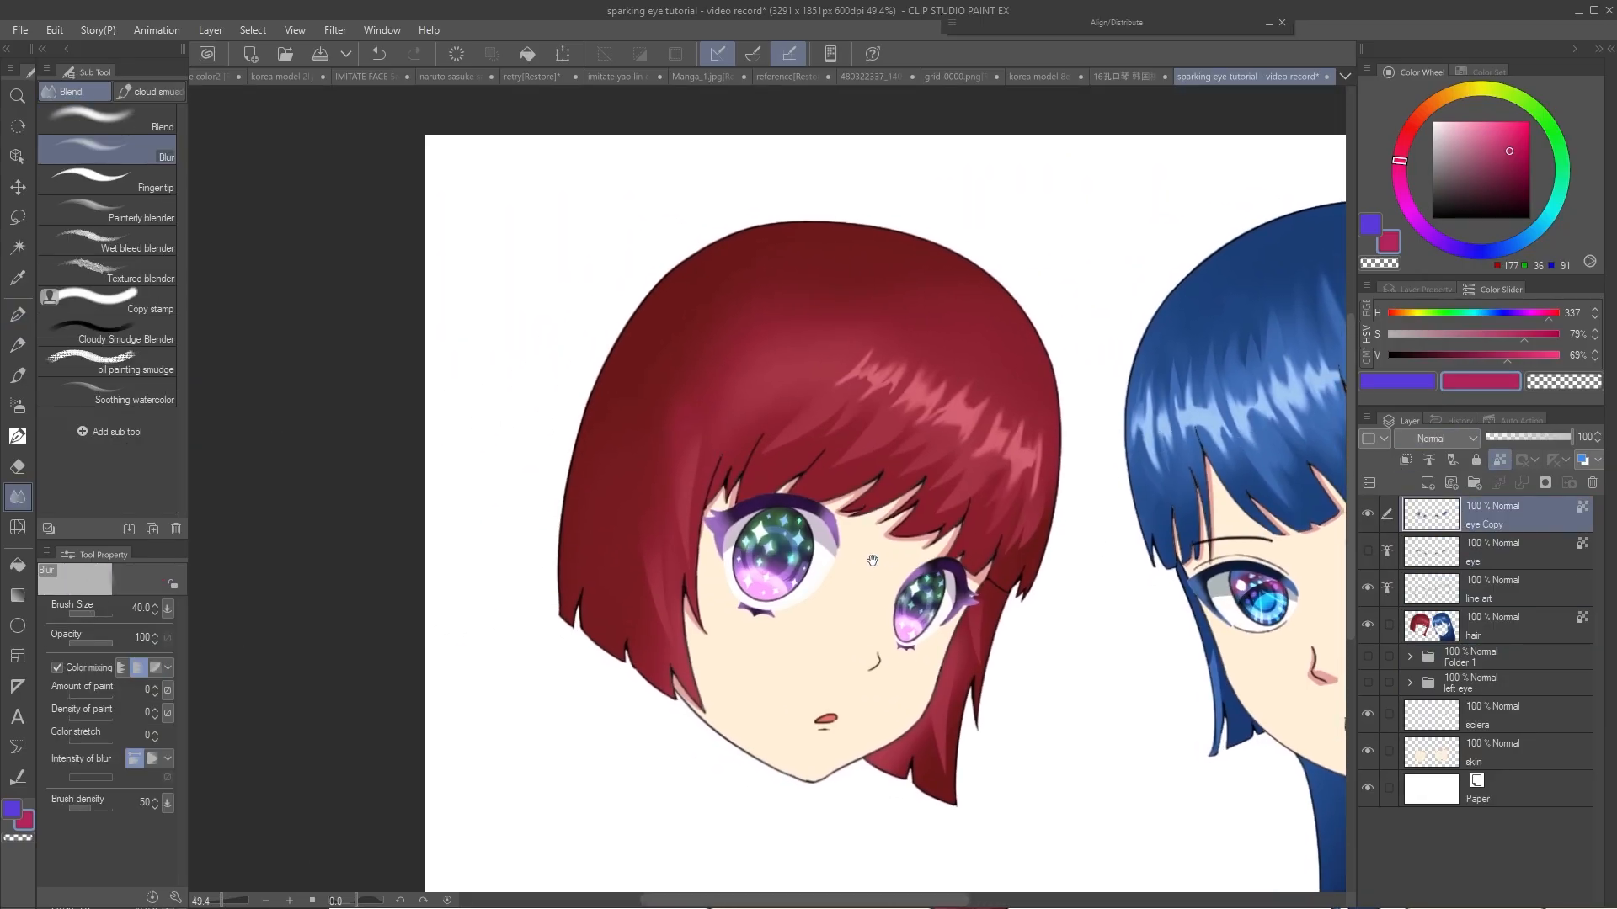
{"action": "scroll", "coordinate": [800, 583], "scroll_direction": "up", "scroll_amount": 4}
{"action": "left_click", "coordinate": [830, 630], "text": "alt"}
{"action": "key", "text": "p"}
{"action": "mouse_move", "coordinate": [832, 650]}
{"action": "left_mouse_down"}
{"action": "mouse_move", "coordinate": [800, 668]}
{"action": "mouse_move", "coordinate": [689, 633]}
{"action": "mouse_move", "coordinate": [664, 531]}
{"action": "left_mouse_up"}
{"action": "scroll", "coordinate": [673, 581], "scroll_direction": "up", "scroll_amount": 2}
{"action": "left_click", "coordinate": [686, 556], "text": "alt"}
{"action": "key", "text": "b"}
{"action": "key", "text": "p"}
{"action": "left_click", "coordinate": [862, 361], "text": "alt"}
{"action": "left_click_drag", "start_coordinate": [862, 361], "coordinate": [1002, 358]}
Blend the recoloured iris outline into the eye with the soft airbrush, sampling dark green tones from the iris
{"action": "key", "text": "b"}
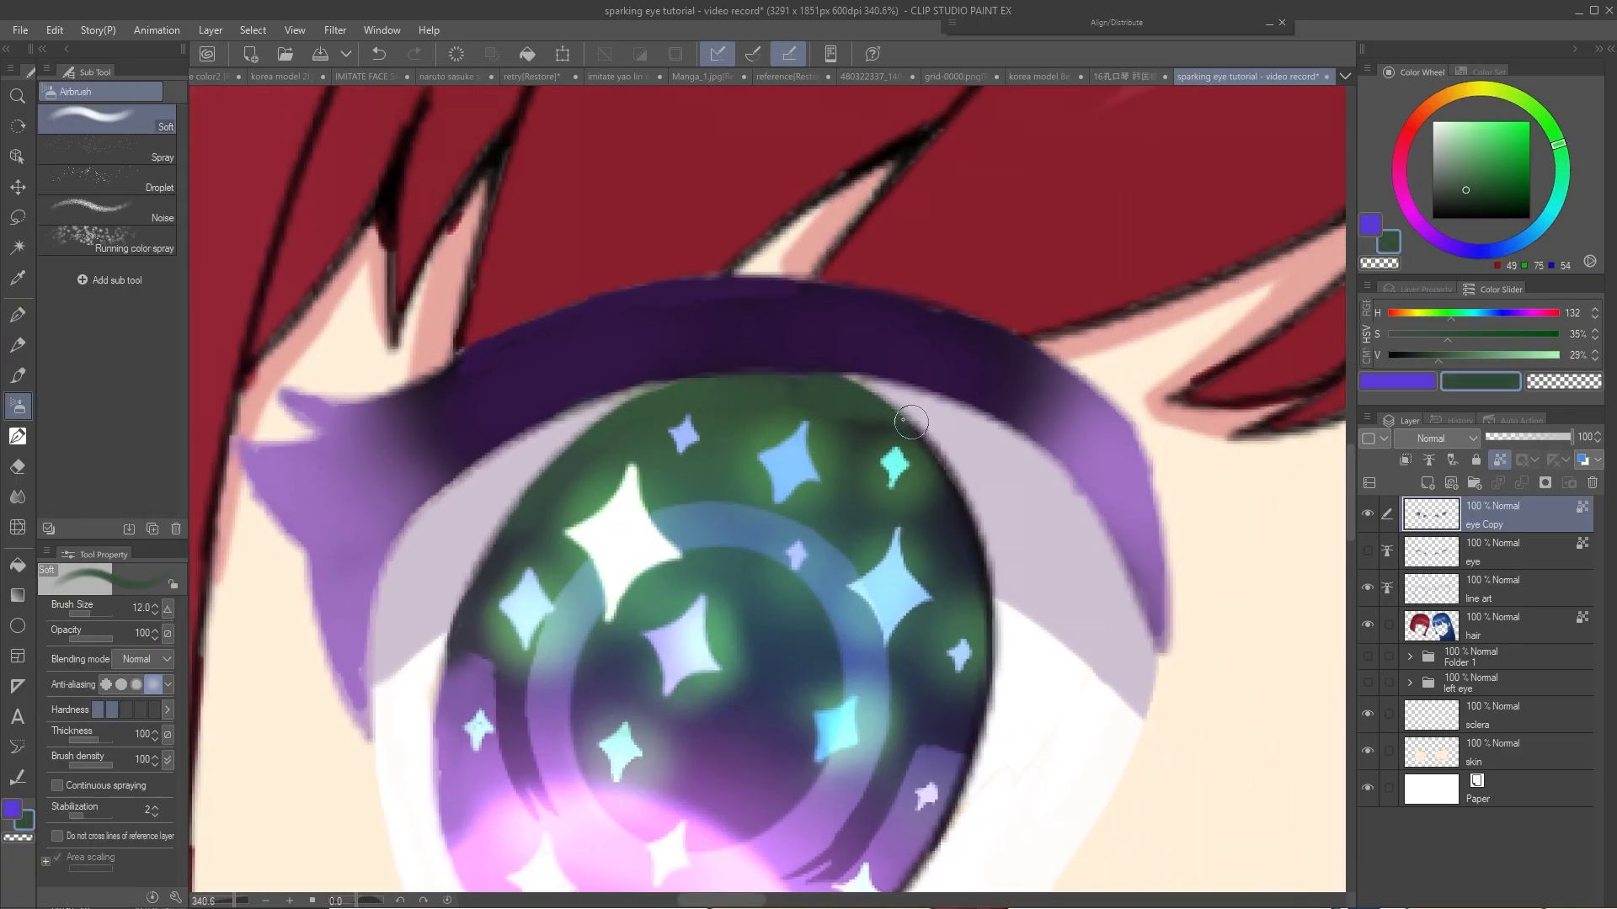
{"action": "left_click_drag", "start_coordinate": [911, 422], "coordinate": [822, 304]}
{"action": "key", "text": "p"}
{"action": "key", "text": "b"}
{"action": "left_click", "coordinate": [779, 610], "text": "alt"}
{"action": "left_click_drag", "start_coordinate": [741, 652], "coordinate": [825, 581]}
{"action": "left_click", "coordinate": [893, 336], "text": "alt"}
{"action": "scroll", "coordinate": [853, 493], "scroll_direction": "down", "scroll_amount": 3}
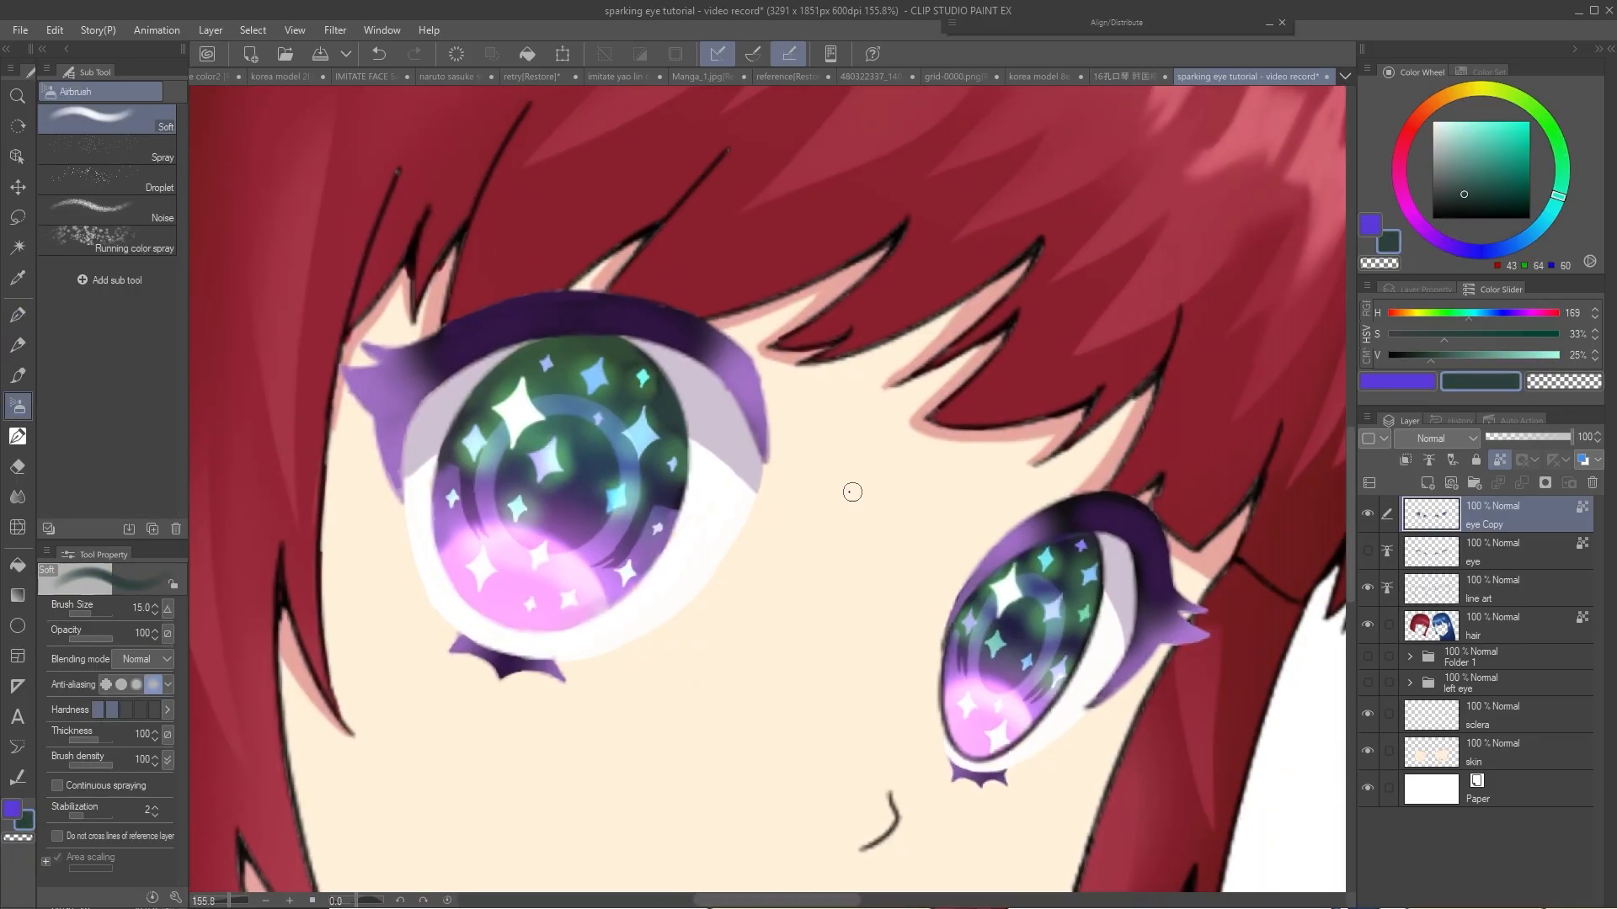
{"action": "scroll", "coordinate": [965, 652], "scroll_direction": "up", "scroll_amount": 4}
{"action": "mouse_move", "coordinate": [968, 653]}
{"action": "left_mouse_down"}
{"action": "mouse_move", "coordinate": [859, 616]}
{"action": "mouse_move", "coordinate": [696, 507]}
{"action": "left_mouse_up"}
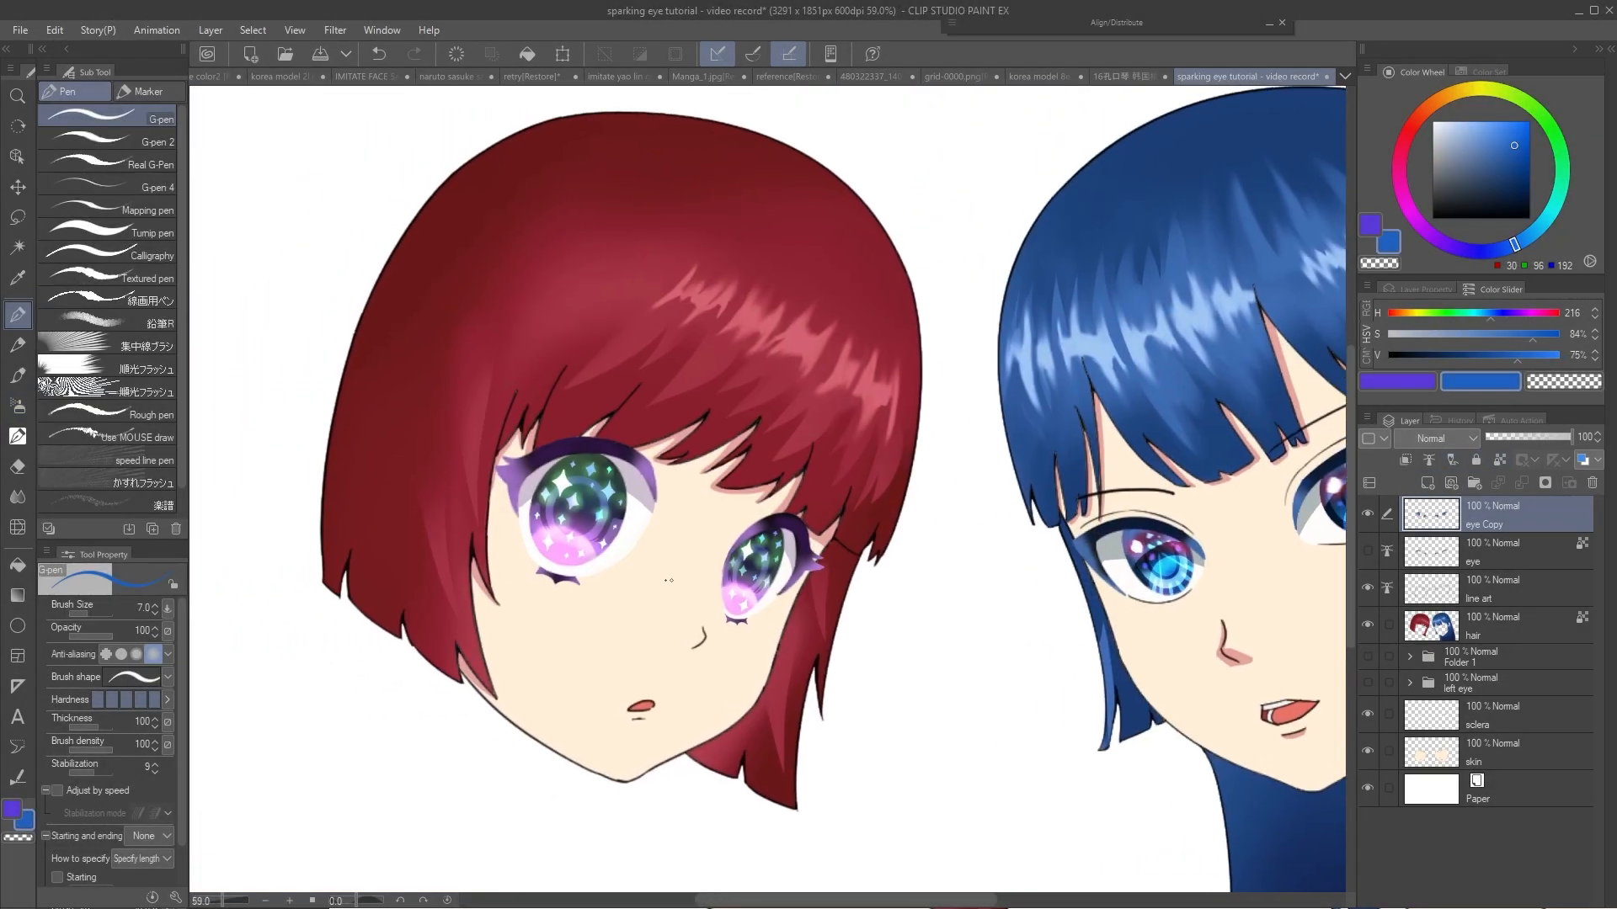
Soften the edge of the red-haired character's larger iris with the Blur tool
{"action": "key", "text": "j"}
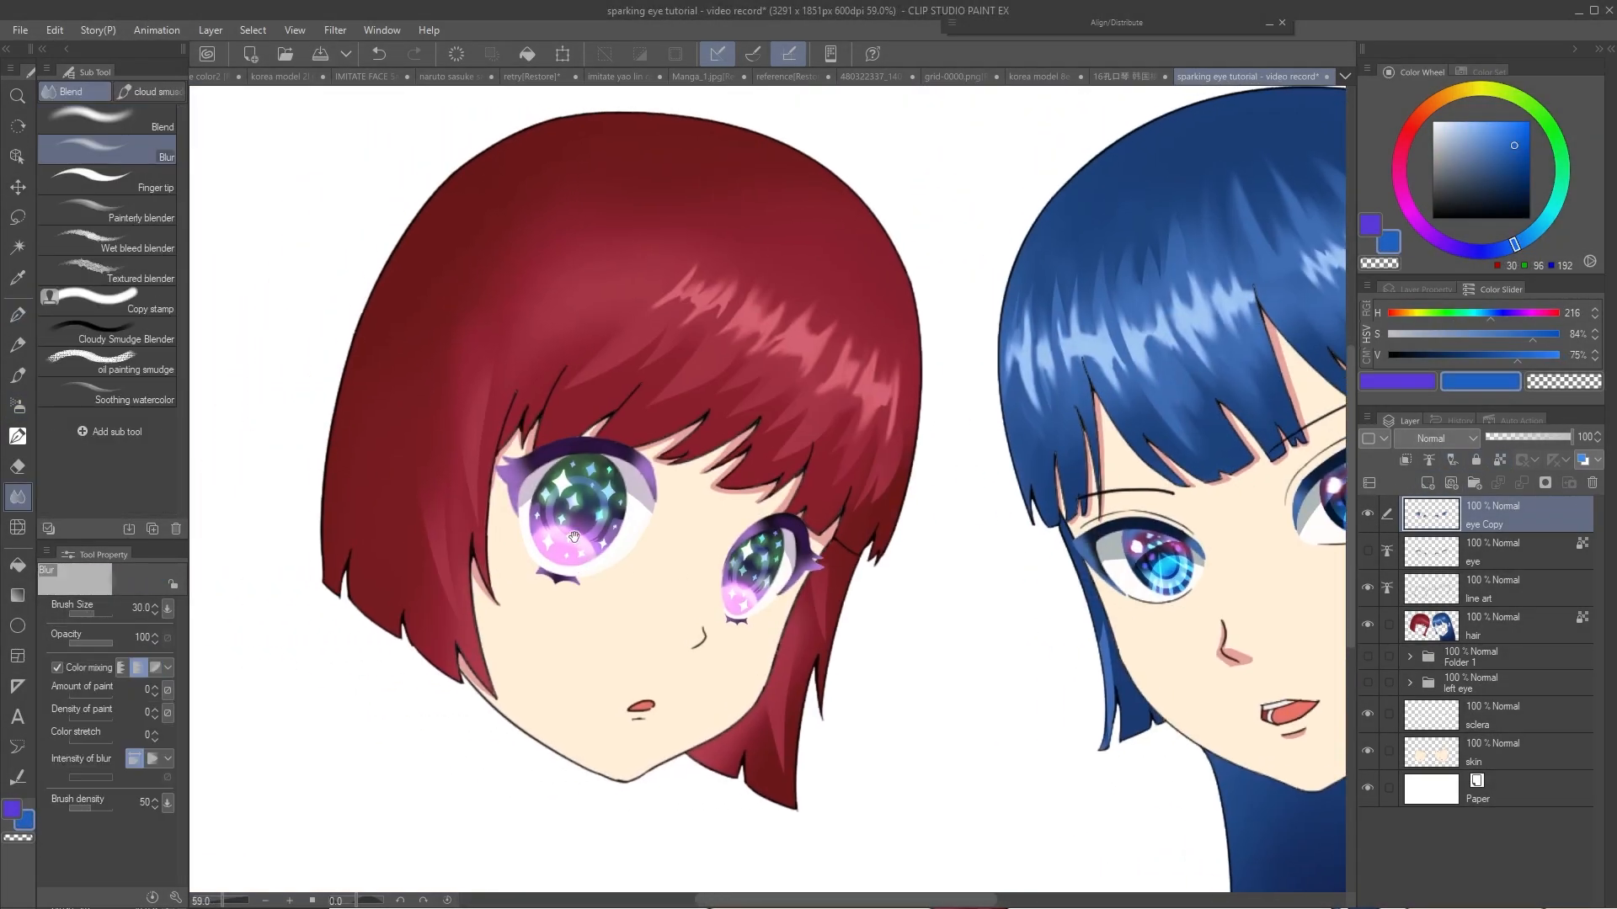
{"action": "scroll", "coordinate": [591, 548], "scroll_direction": "up", "scroll_amount": 4}
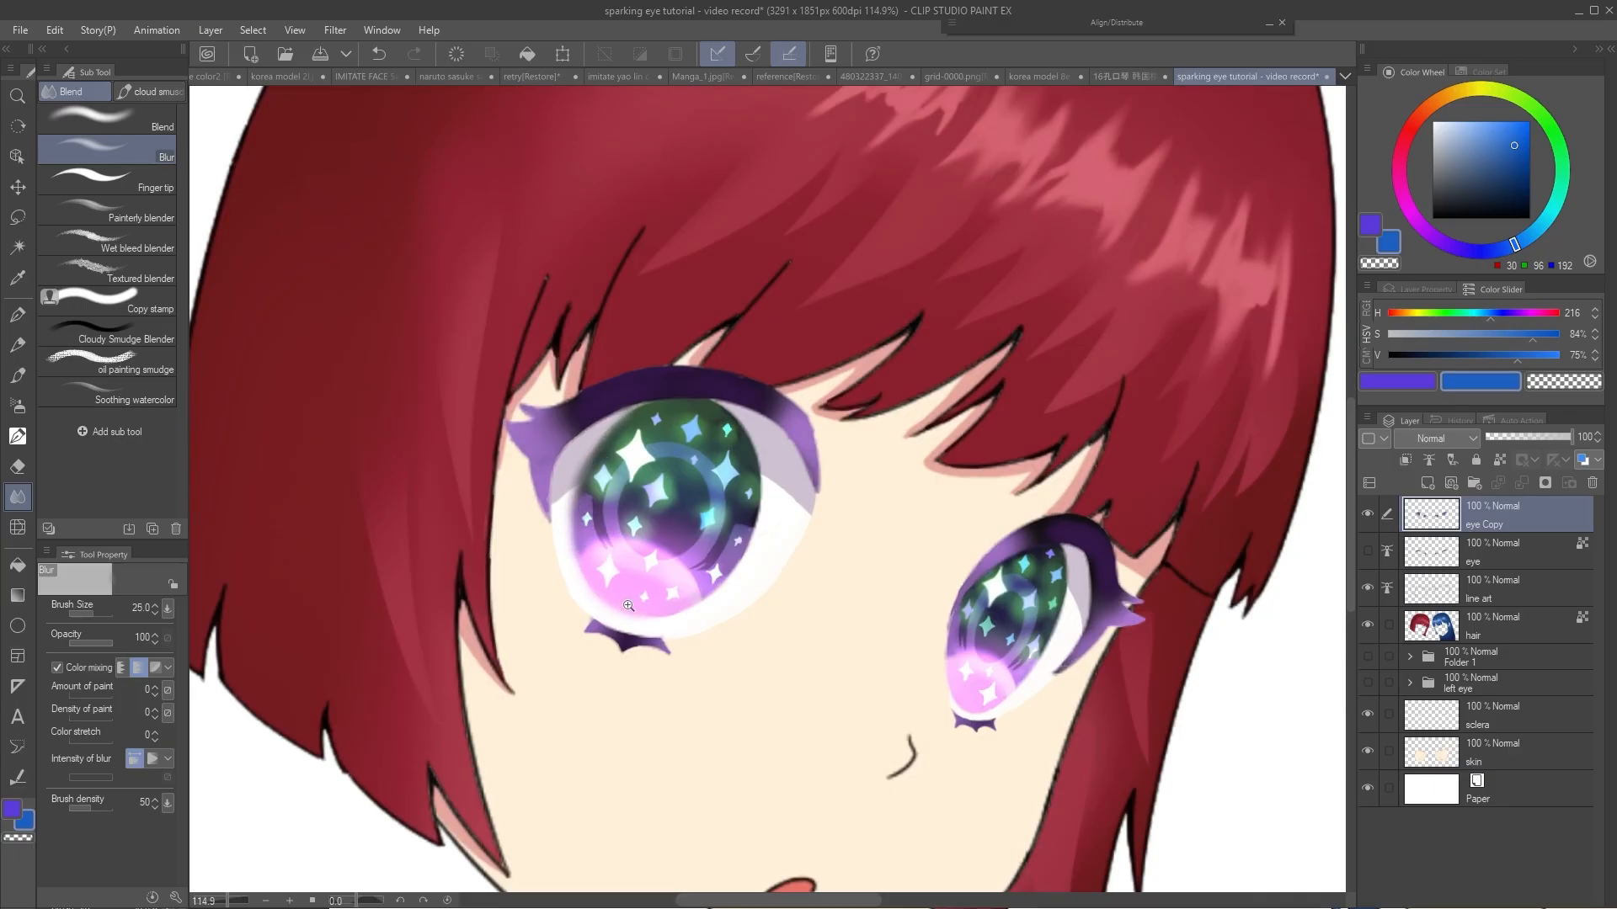
{"action": "scroll", "coordinate": [628, 606], "scroll_direction": "up", "scroll_amount": 3}
{"action": "mouse_move", "coordinate": [597, 597]}
{"action": "left_mouse_down"}
{"action": "mouse_move", "coordinate": [740, 621]}
{"action": "mouse_move", "coordinate": [680, 652]}
{"action": "left_mouse_up"}
{"action": "key", "text": "["}
{"action": "mouse_move", "coordinate": [716, 625]}
{"action": "left_mouse_down"}
{"action": "mouse_move", "coordinate": [797, 485]}
{"action": "mouse_move", "coordinate": [751, 316]}
{"action": "left_mouse_up"}
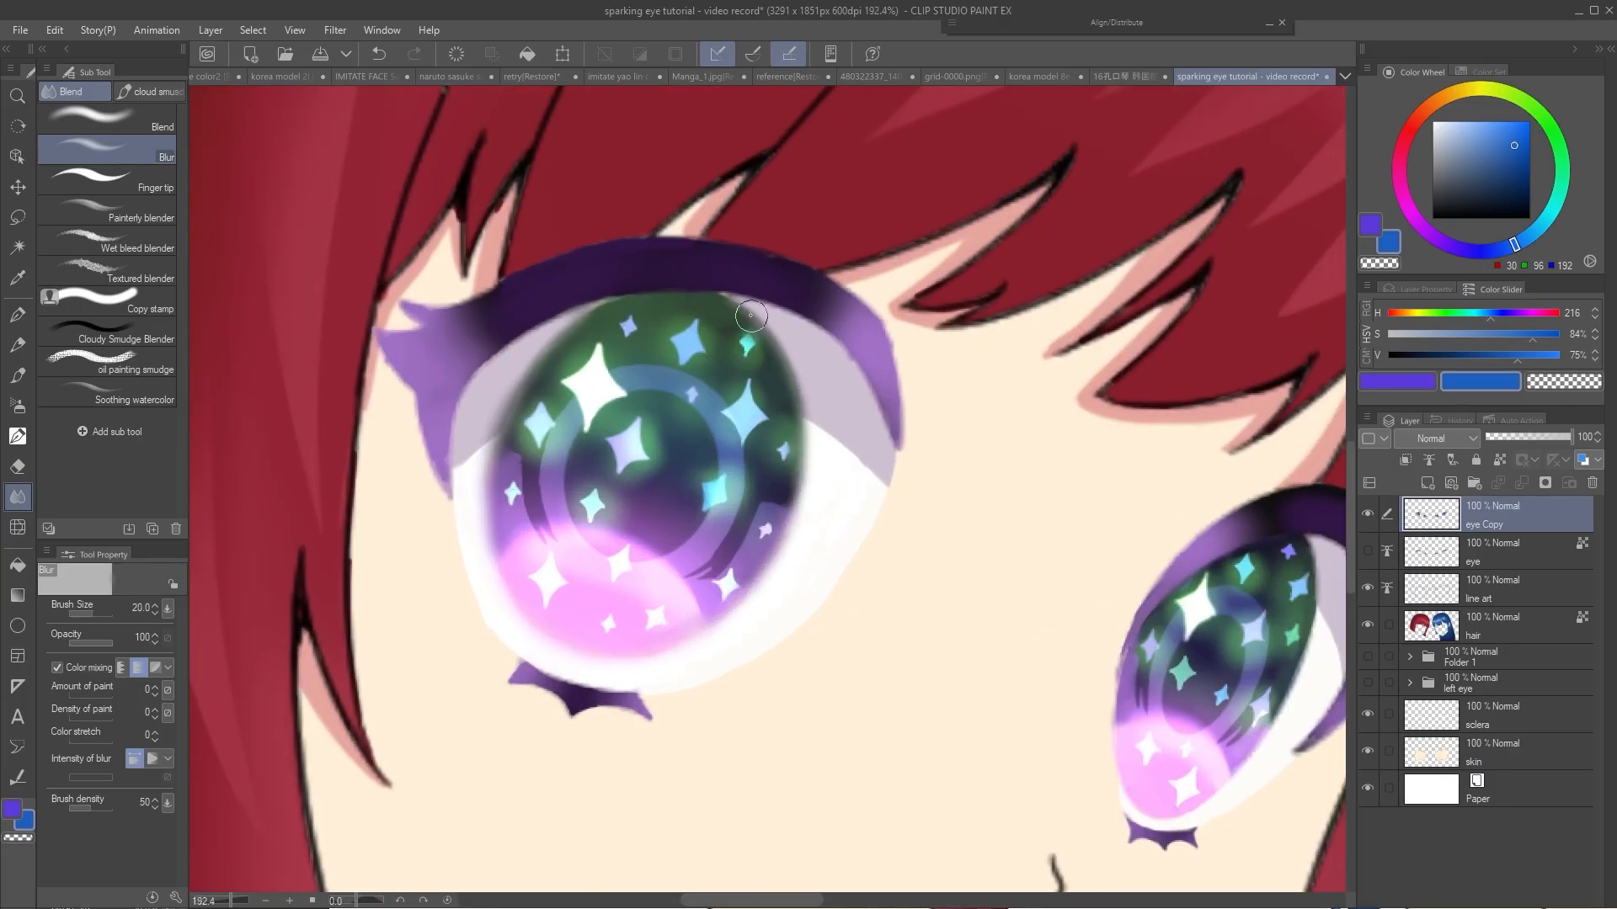
Soften the edge of the red-haired character's smaller iris with a Blur brush of size 20
{"action": "scroll", "coordinate": [533, 476], "scroll_direction": "down", "scroll_amount": 5}
{"action": "scroll", "coordinate": [872, 599], "scroll_direction": "up", "scroll_amount": 4}
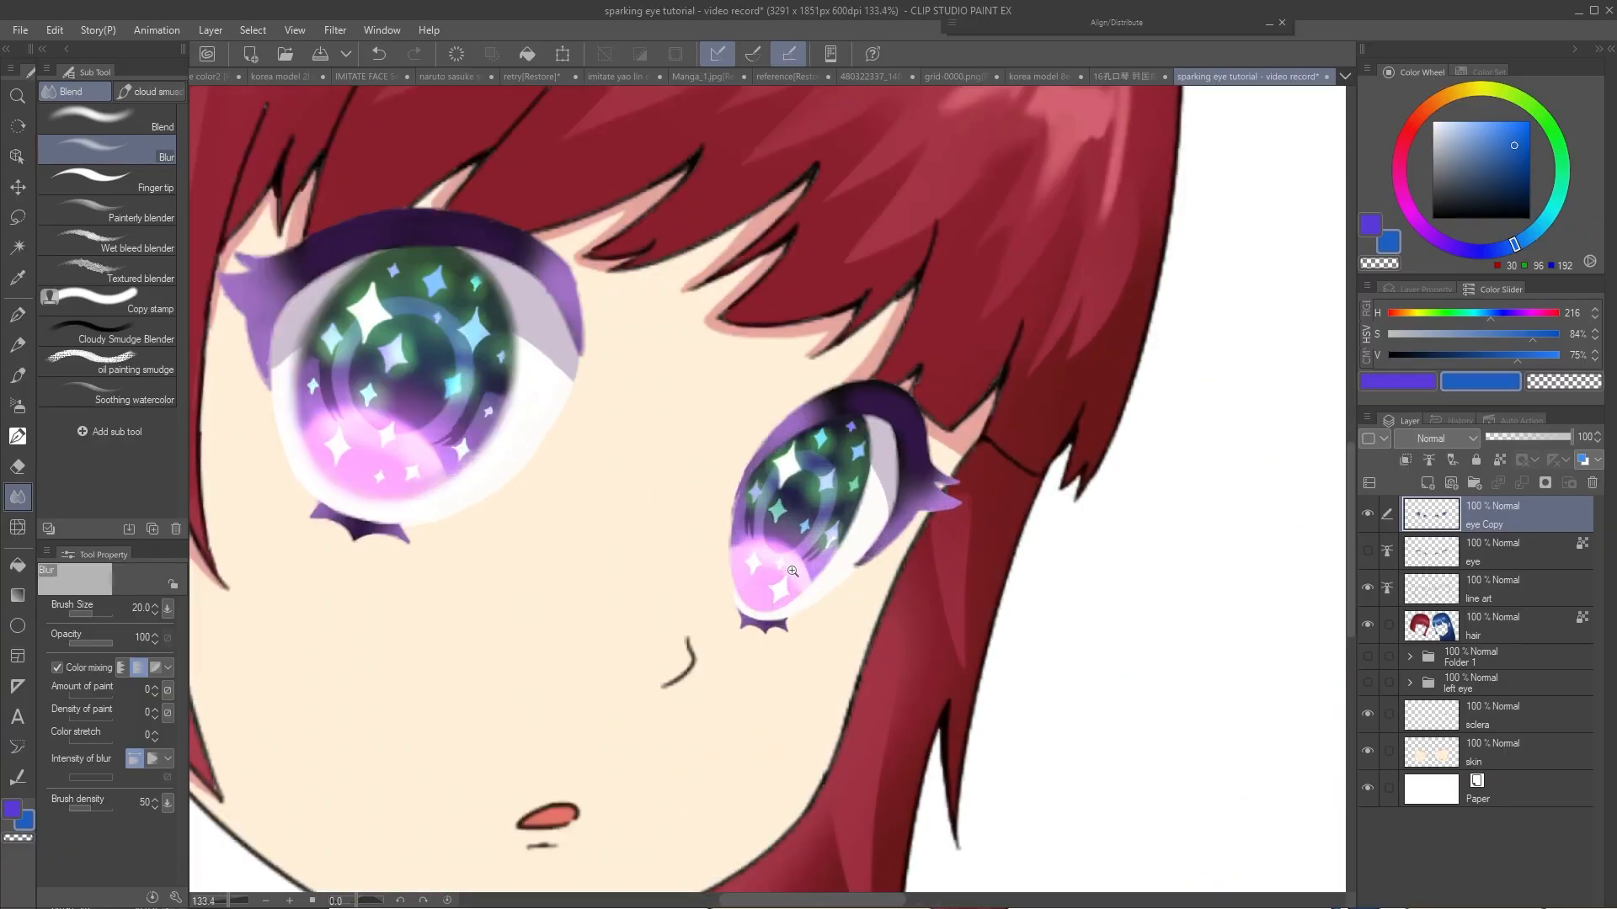
{"action": "key", "text": "["}
{"action": "mouse_move", "coordinate": [734, 602]}
{"action": "left_mouse_down"}
{"action": "mouse_move", "coordinate": [792, 613]}
{"action": "mouse_move", "coordinate": [887, 465]}
{"action": "left_mouse_up"}
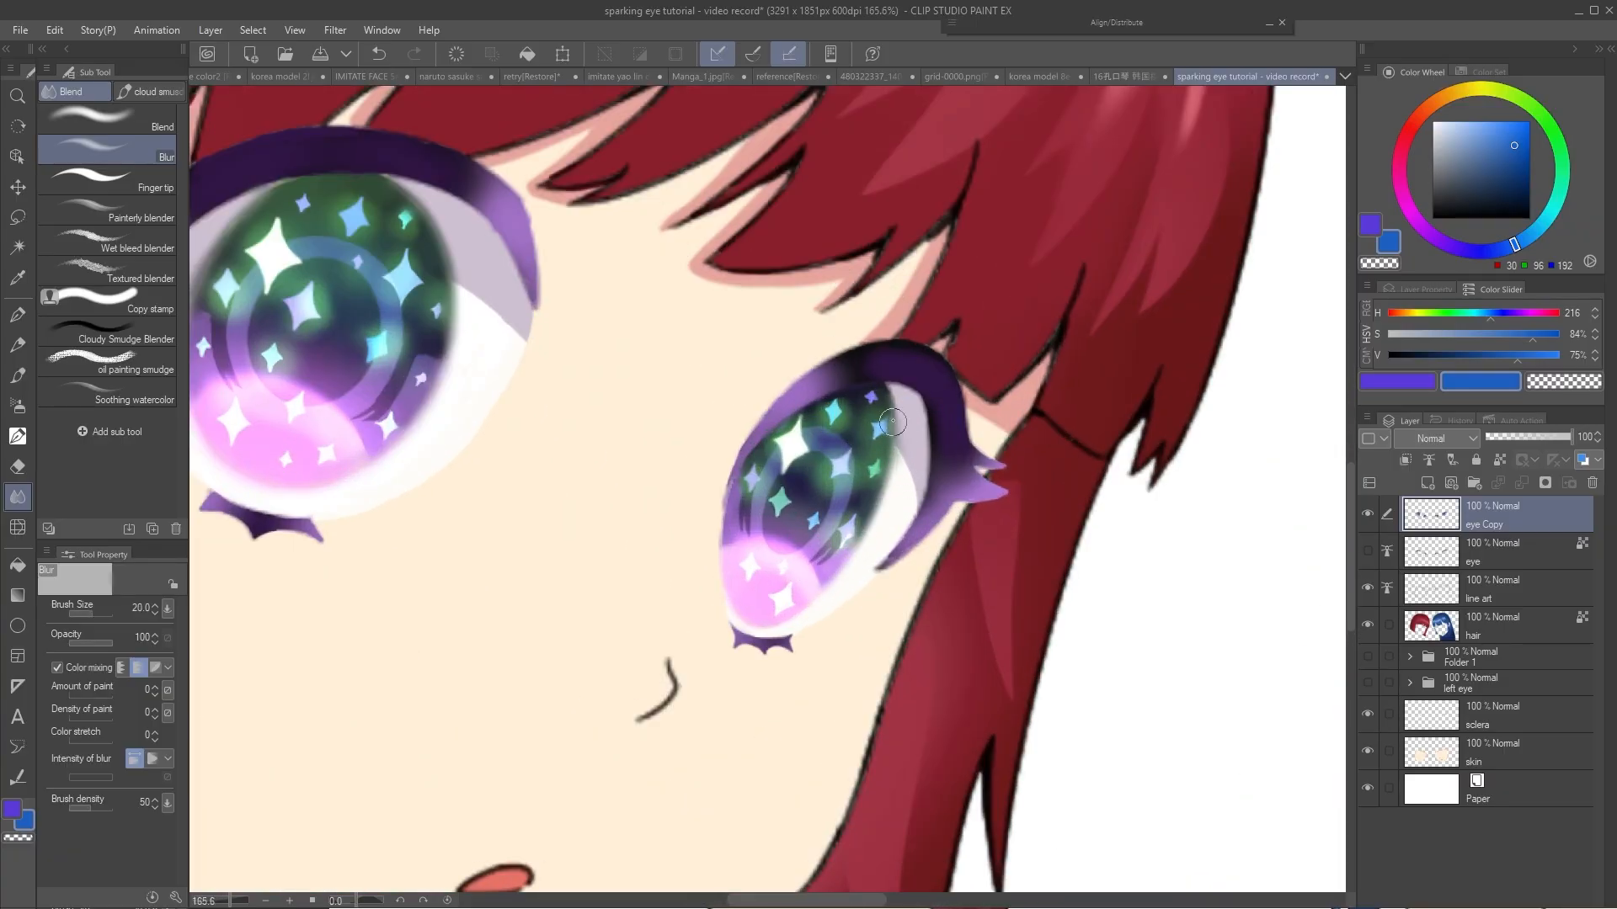
Blur the shadow edge on the sclera layer in the red-haired character's eyes and return to the merged eye layer
{"action": "left_click", "coordinate": [906, 448], "text": "ctrl+shift"}
{"action": "scroll", "coordinate": [907, 483], "scroll_direction": "down", "scroll_amount": 6}
{"action": "scroll", "coordinate": [741, 411], "scroll_direction": "up", "scroll_amount": 5}
{"action": "key", "text": "]"}
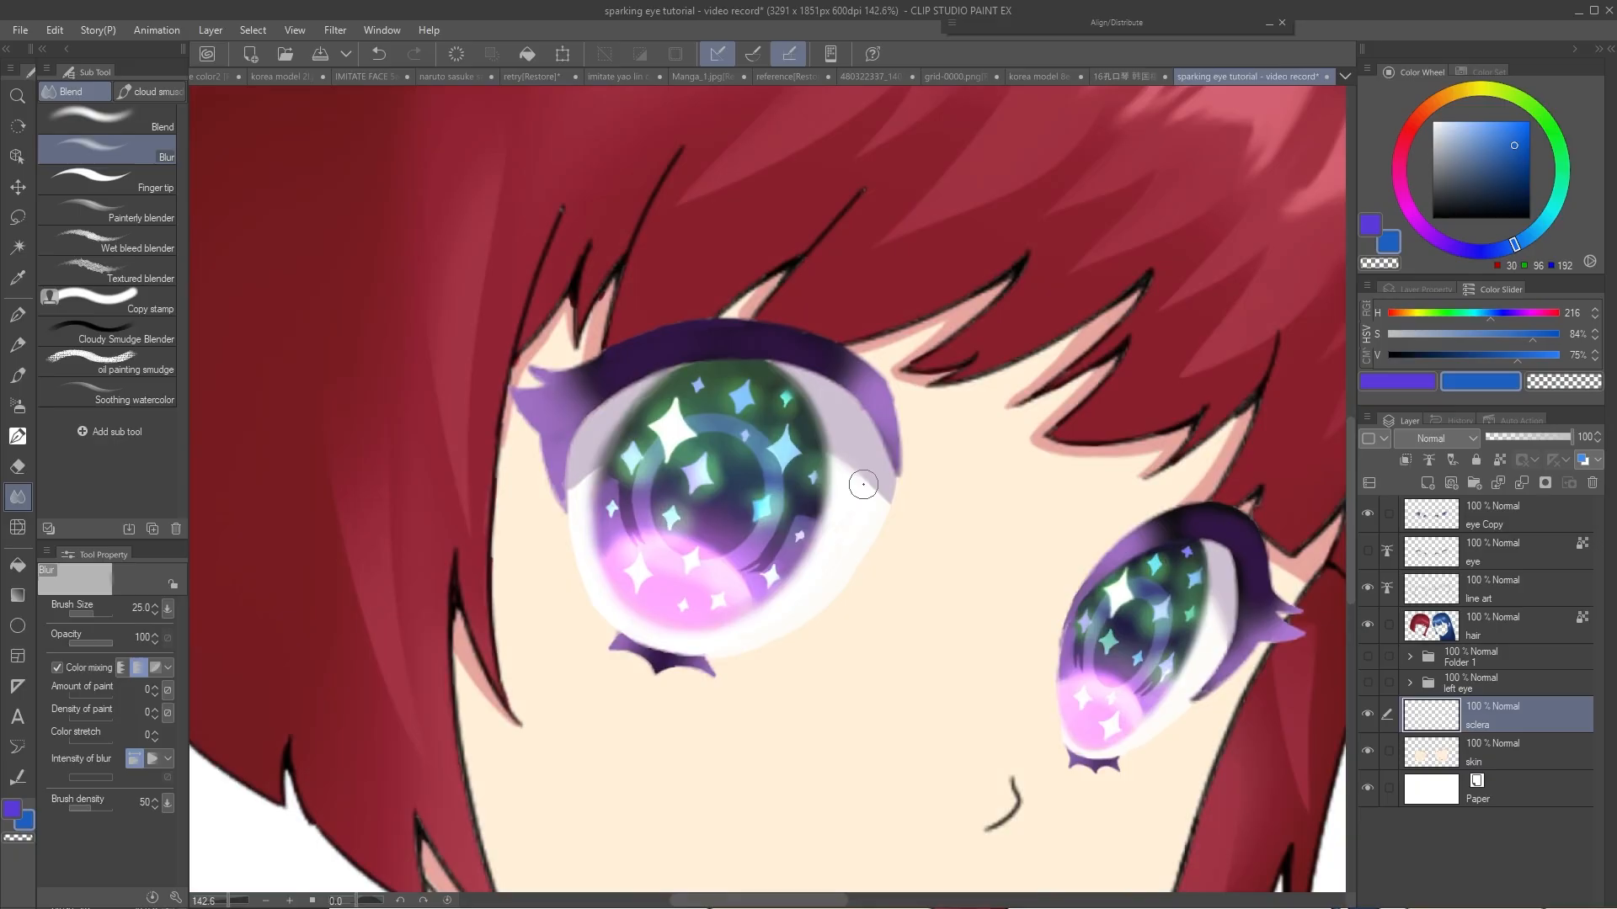
{"action": "scroll", "coordinate": [686, 497], "scroll_direction": "down", "scroll_amount": 4}
{"action": "left_click", "coordinate": [960, 573], "text": "ctrl+shift"}
{"action": "scroll", "coordinate": [992, 581], "scroll_direction": "up", "scroll_amount": 4}
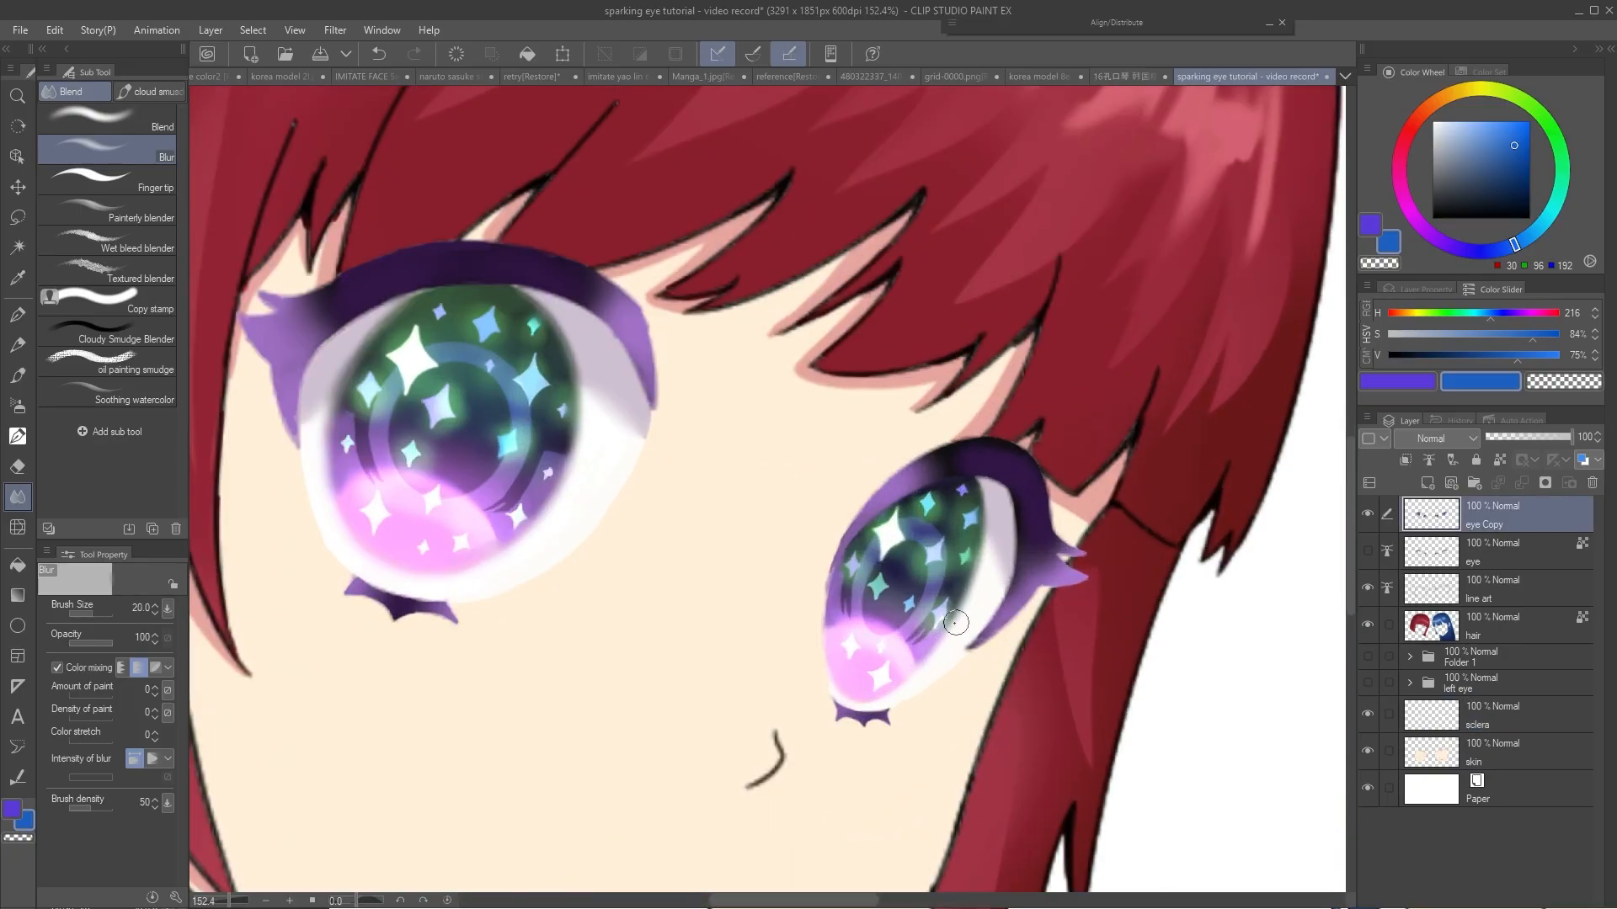
{"action": "scroll", "coordinate": [957, 613], "scroll_direction": "down", "scroll_amount": 5}
Soften the iris edge of the blue-haired character's left-hand eye with a Blur brush of size 25
{"action": "left_click_drag", "start_coordinate": [1044, 598], "coordinate": [563, 534]}
{"action": "scroll", "coordinate": [796, 556], "scroll_direction": "up", "scroll_amount": 5}
{"action": "key", "text": "]"}
{"action": "key", "text": "]"}
{"action": "mouse_move", "coordinate": [750, 501]}
{"action": "left_mouse_down"}
{"action": "mouse_move", "coordinate": [838, 611]}
{"action": "mouse_move", "coordinate": [899, 535]}
{"action": "left_mouse_up"}
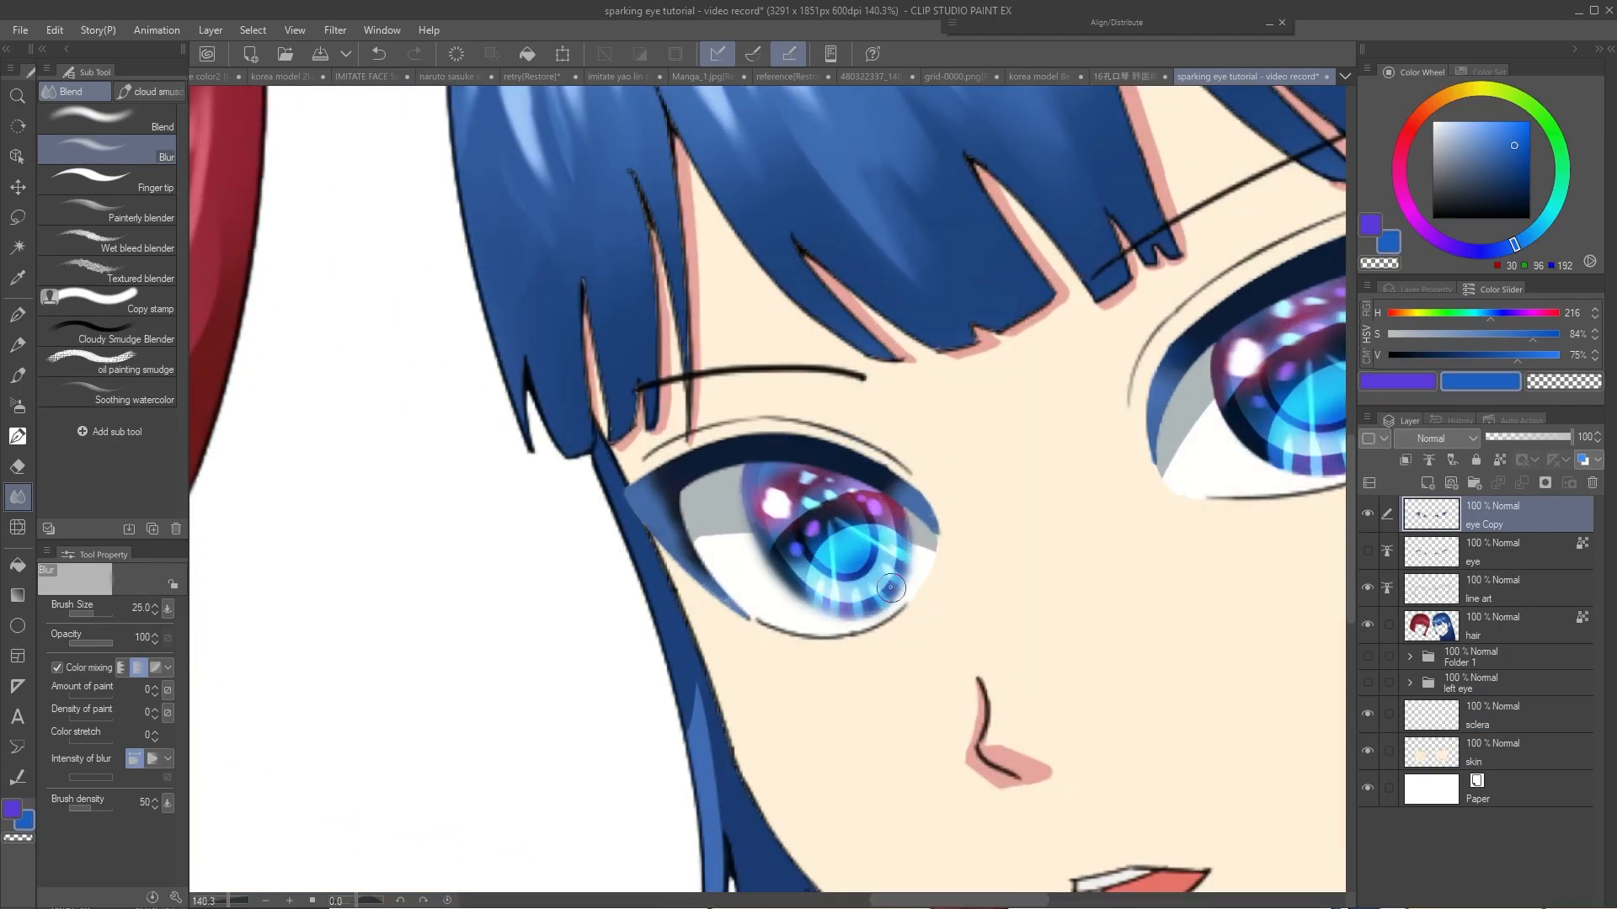
Soften the iris edge of the blue-haired character's right-hand eye with a smaller Blur brush
{"action": "scroll", "coordinate": [899, 520], "scroll_direction": "down", "scroll_amount": 4}
{"action": "scroll", "coordinate": [901, 518], "scroll_direction": "up", "scroll_amount": 4}
{"action": "key", "text": "["}
{"action": "scroll", "coordinate": [821, 568], "scroll_direction": "down", "scroll_amount": 5}
{"action": "left_click_drag", "start_coordinate": [821, 568], "coordinate": [631, 581]}
{"action": "scroll", "coordinate": [889, 463], "scroll_direction": "up", "scroll_amount": 5}
{"action": "mouse_move", "coordinate": [813, 478]}
{"action": "left_mouse_down"}
{"action": "mouse_move", "coordinate": [827, 542]}
{"action": "mouse_move", "coordinate": [907, 571]}
{"action": "mouse_move", "coordinate": [987, 528]}
{"action": "mouse_move", "coordinate": [1003, 435]}
{"action": "left_mouse_up"}
Blur the shadow edges on the sclera layer in both eyes of the blue-haired character
{"action": "left_click", "coordinate": [1050, 419], "text": "ctrl+shift"}
{"action": "key", "text": "["}
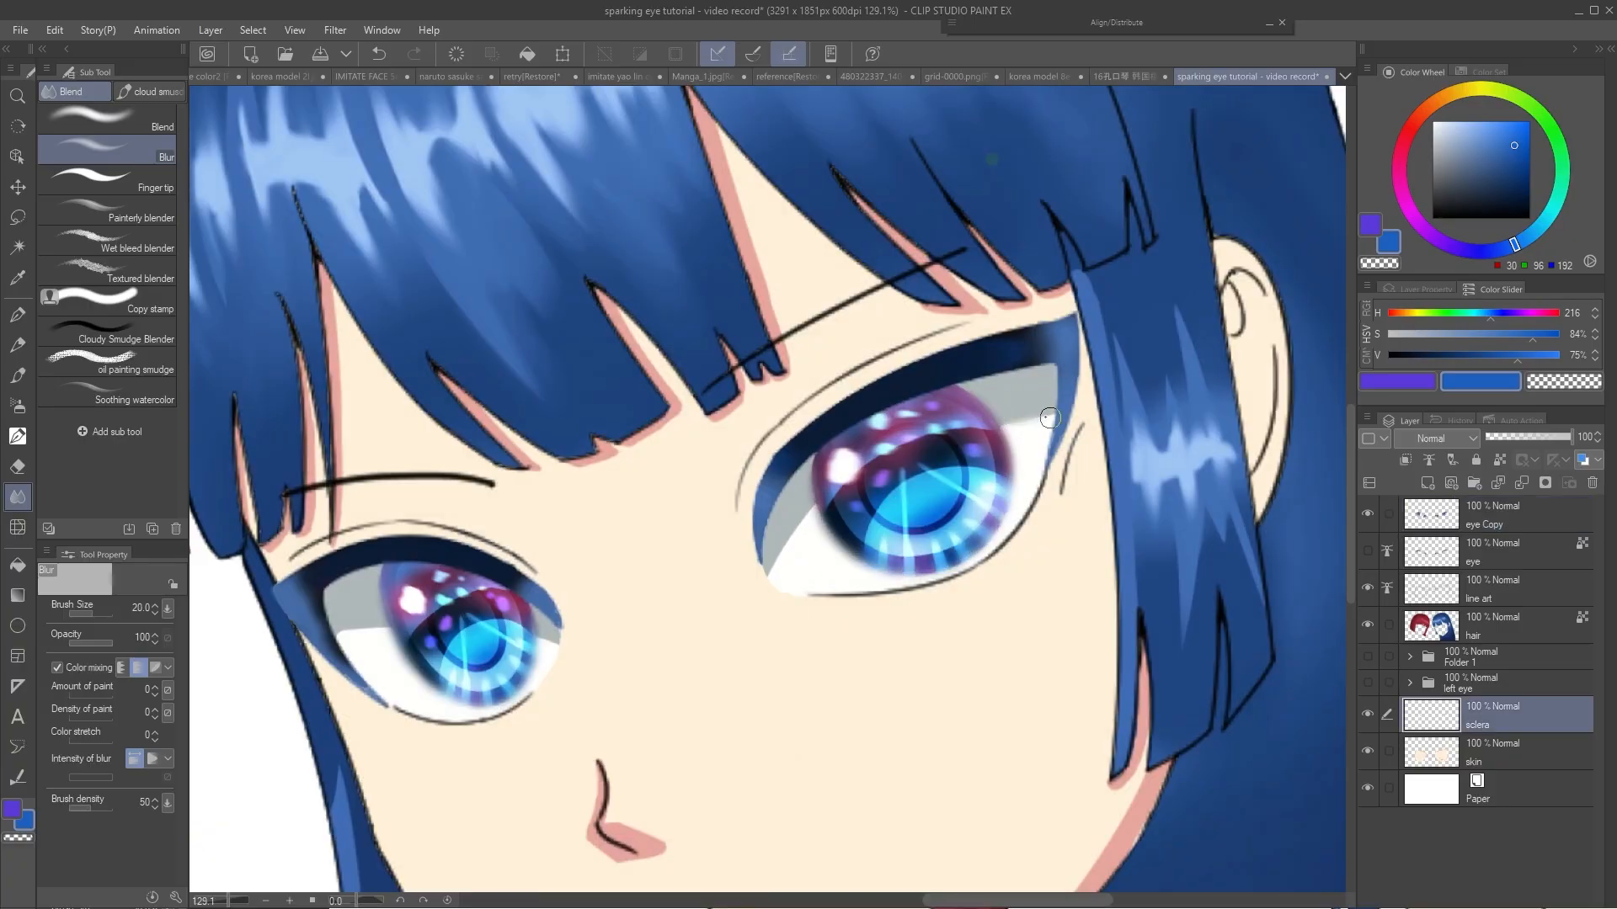
{"action": "left_click_drag", "start_coordinate": [771, 573], "coordinate": [802, 520]}
{"action": "left_click_drag", "start_coordinate": [352, 631], "coordinate": [602, 568]}
{"action": "key", "text": "]"}
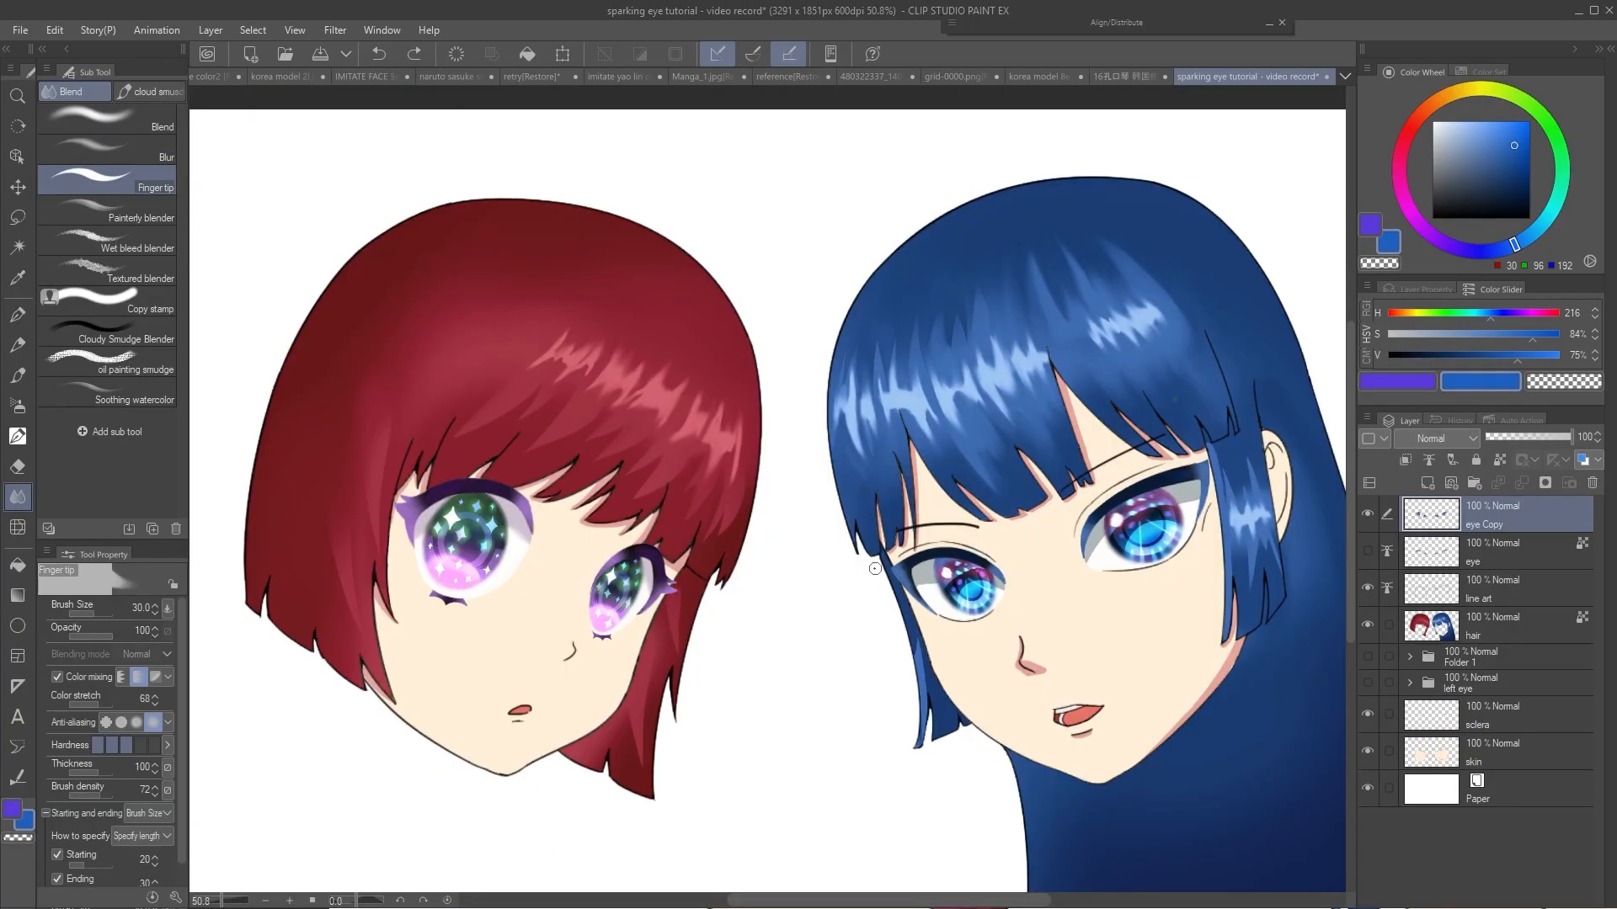
Soften the outer lash edge of the red-haired character's larger eye on the merged layer with the Blur tool
{"action": "left_click", "coordinate": [107, 150]}
{"action": "left_click_drag", "start_coordinate": [497, 491], "coordinate": [670, 500]}
{"action": "scroll", "coordinate": [671, 500], "scroll_direction": "up", "scroll_amount": 4}
{"action": "scroll", "coordinate": [548, 518], "scroll_direction": "up", "scroll_amount": 5}
{"action": "key", "text": "["}
{"action": "key", "text": "["}
{"action": "mouse_move", "coordinate": [480, 522]}
{"action": "left_mouse_down"}
{"action": "mouse_move", "coordinate": [548, 518]}
{"action": "mouse_move", "coordinate": [536, 442]}
{"action": "mouse_move", "coordinate": [607, 463]}
{"action": "left_mouse_up"}
{"action": "left_click", "coordinate": [107, 180]}
{"action": "left_click", "coordinate": [107, 150]}
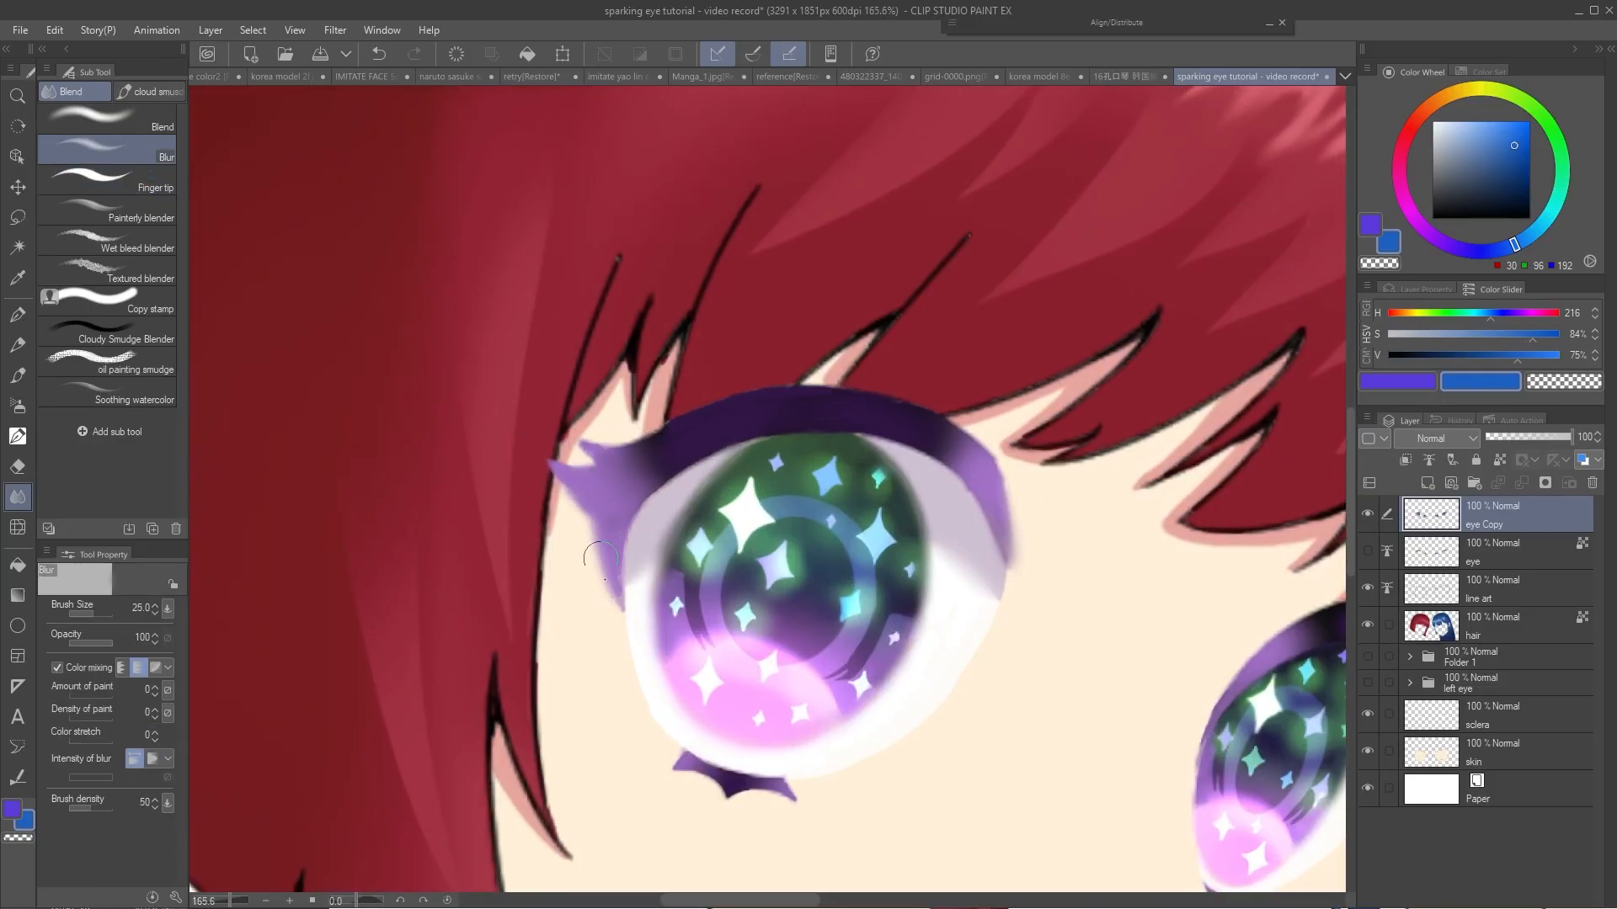
Smudge the inner lash end of the red-haired character's larger eye with the Finger tip tool
{"action": "left_click_drag", "start_coordinate": [1014, 516], "coordinate": [872, 458]}
{"action": "key", "text": "period"}
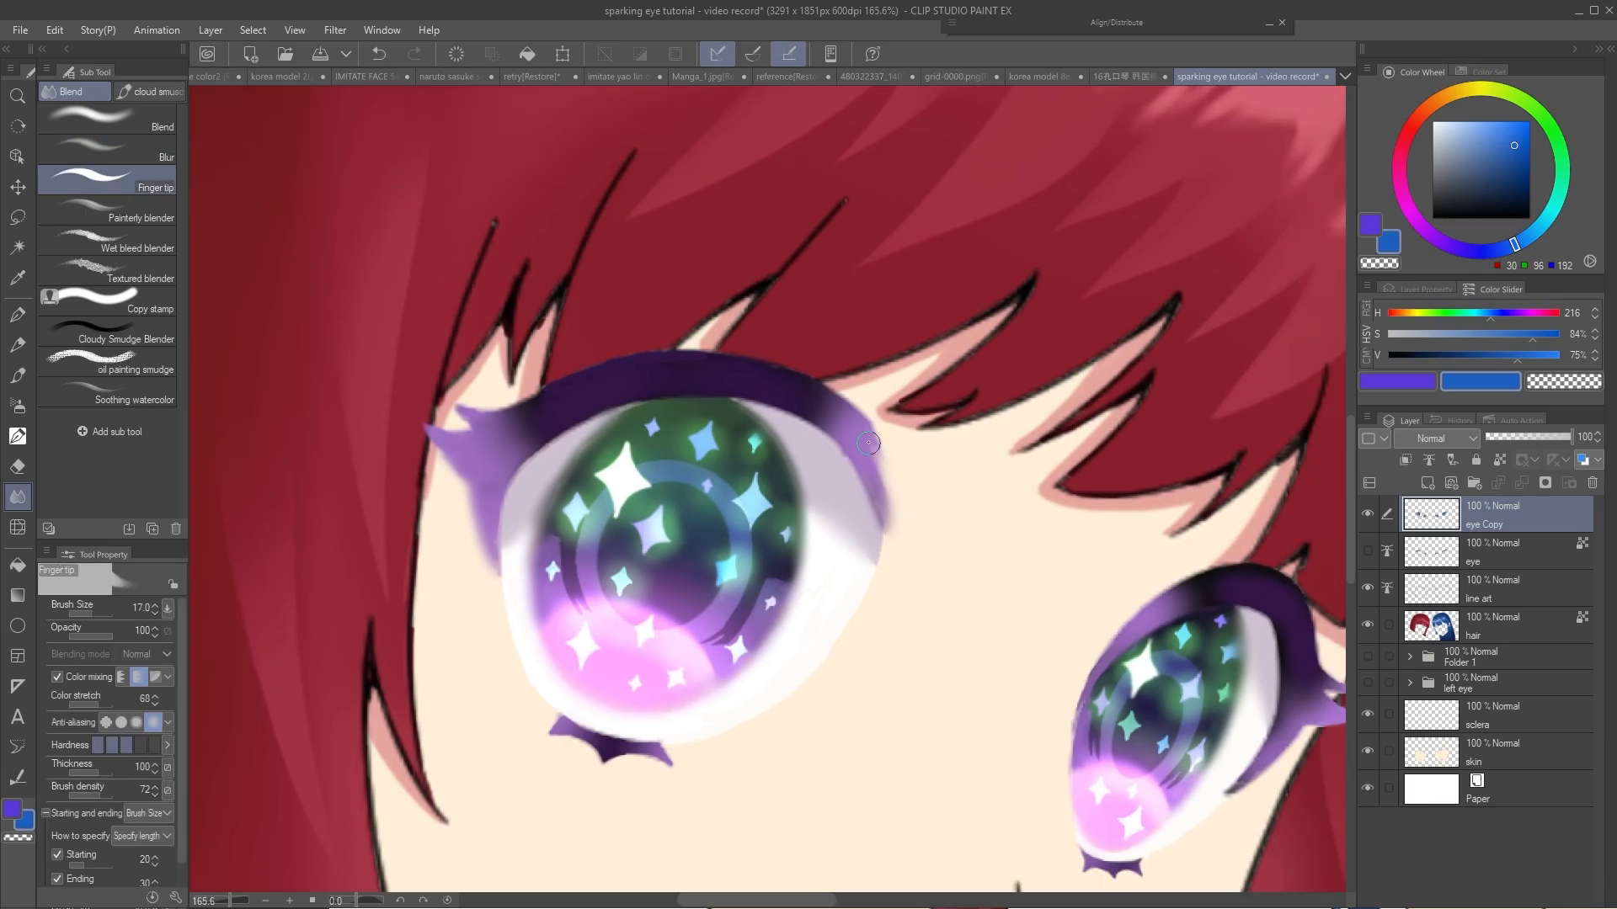
{"action": "left_click_drag", "start_coordinate": [912, 532], "coordinate": [787, 528]}
{"action": "key", "text": "comma"}
{"action": "key", "text": "period"}
{"action": "key", "text": "bracketleft"}
Undo the last strokes and soften the outer lashes of the red-haired character's smaller eye with the Blur tool
{"action": "key", "text": "ctrl+z"}
{"action": "key", "text": "comma"}
{"action": "key", "text": "ctrl+z"}
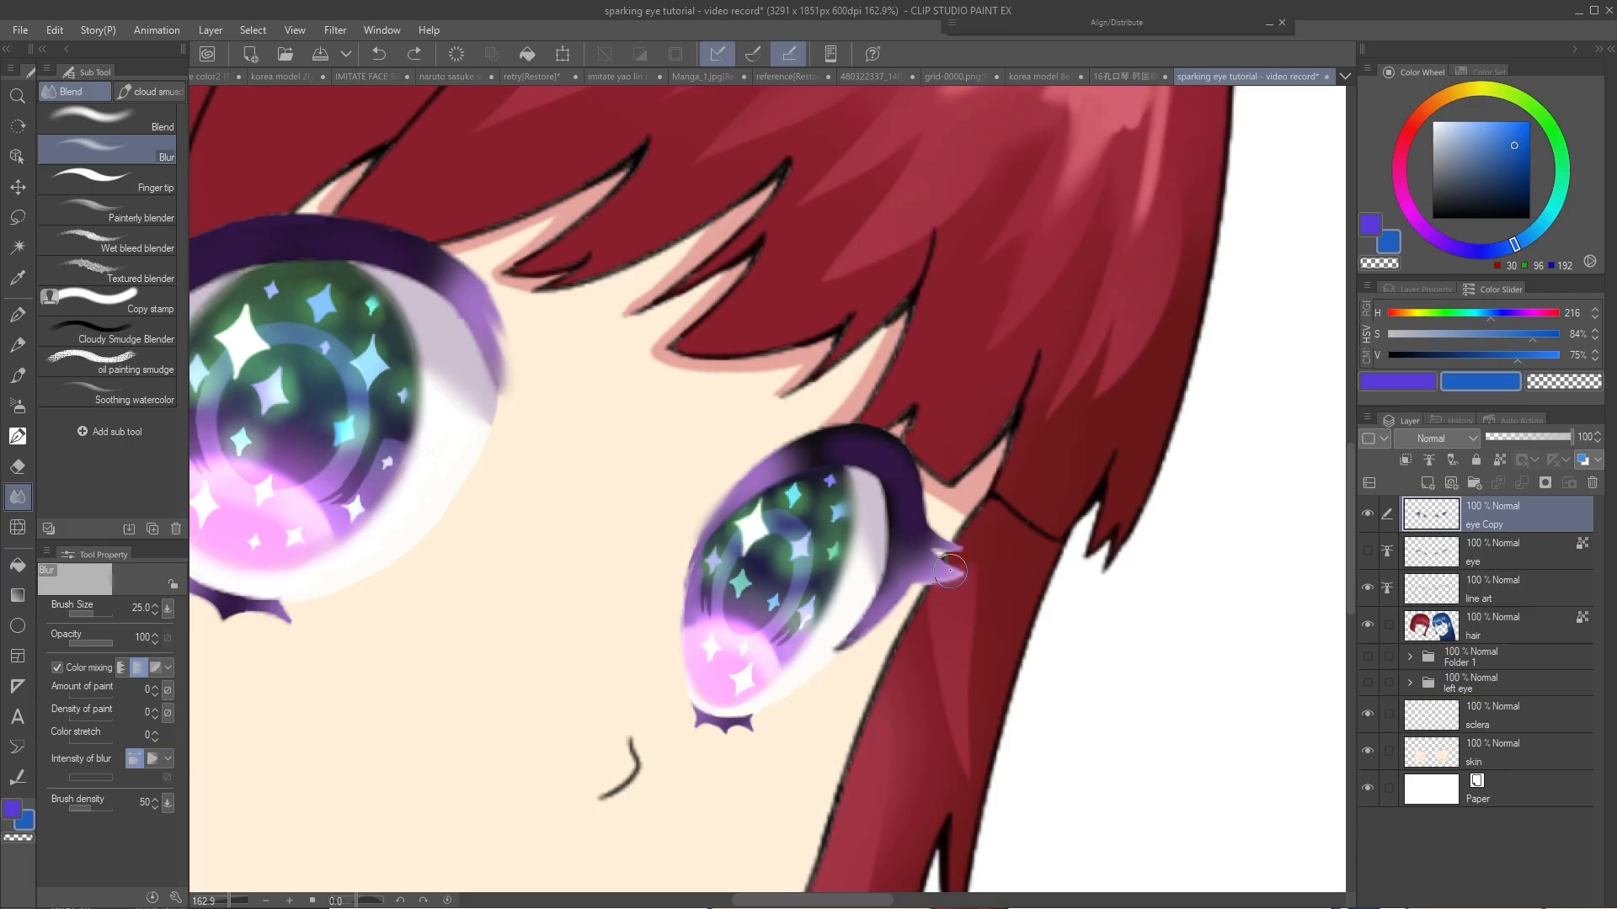
{"action": "left_click_drag", "start_coordinate": [878, 609], "coordinate": [900, 607]}
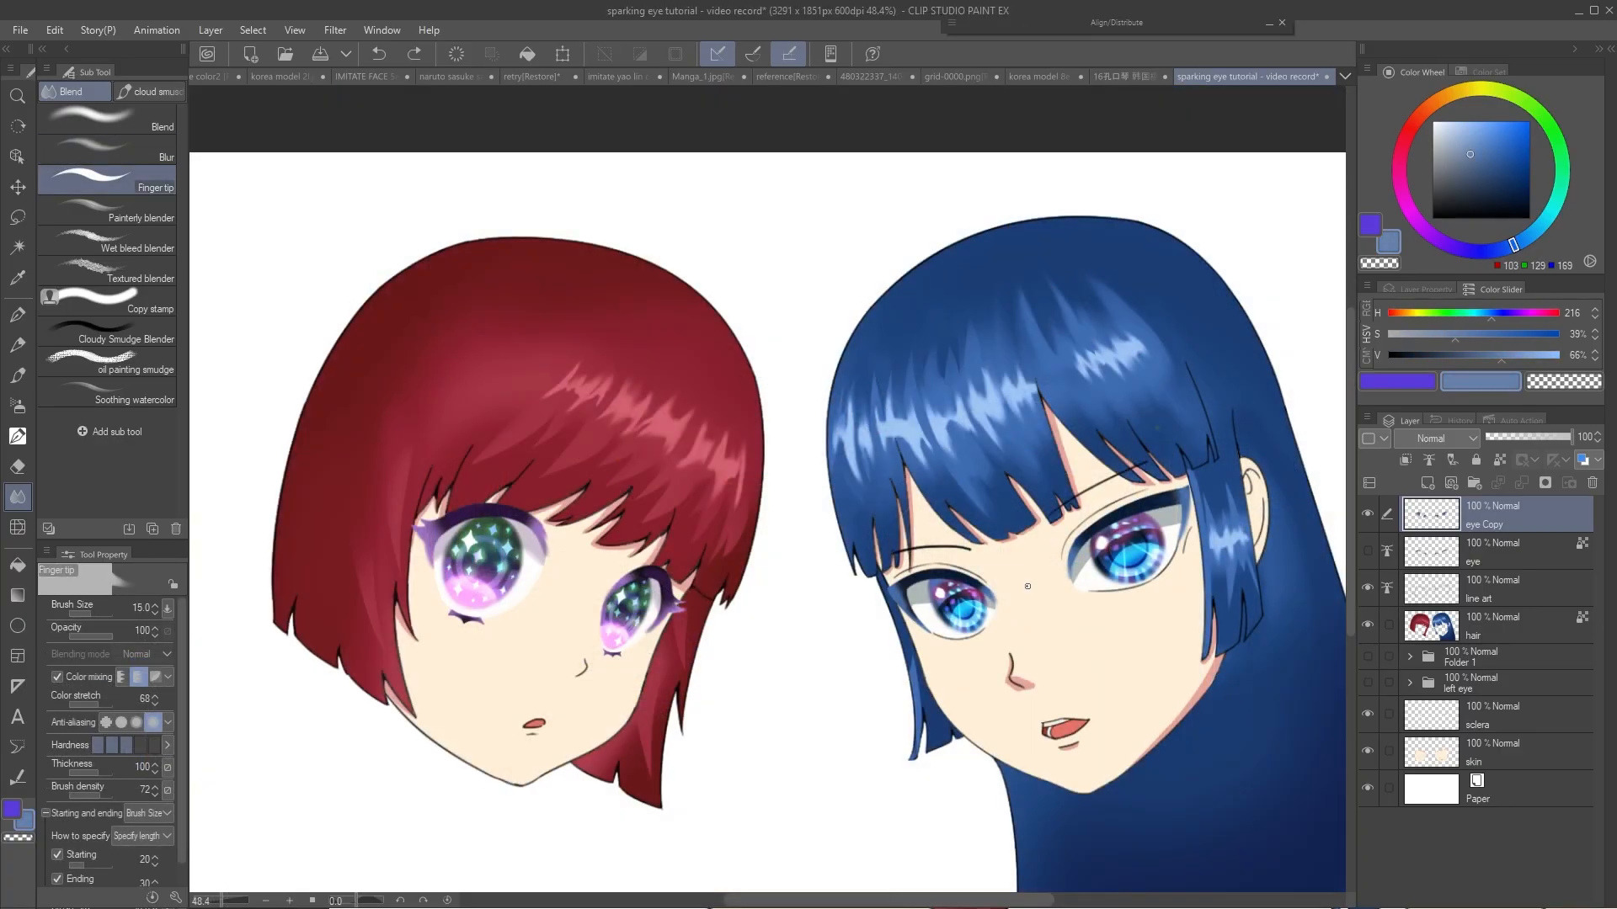
{"action": "left_click_drag", "start_coordinate": [1025, 585], "coordinate": [994, 555]}
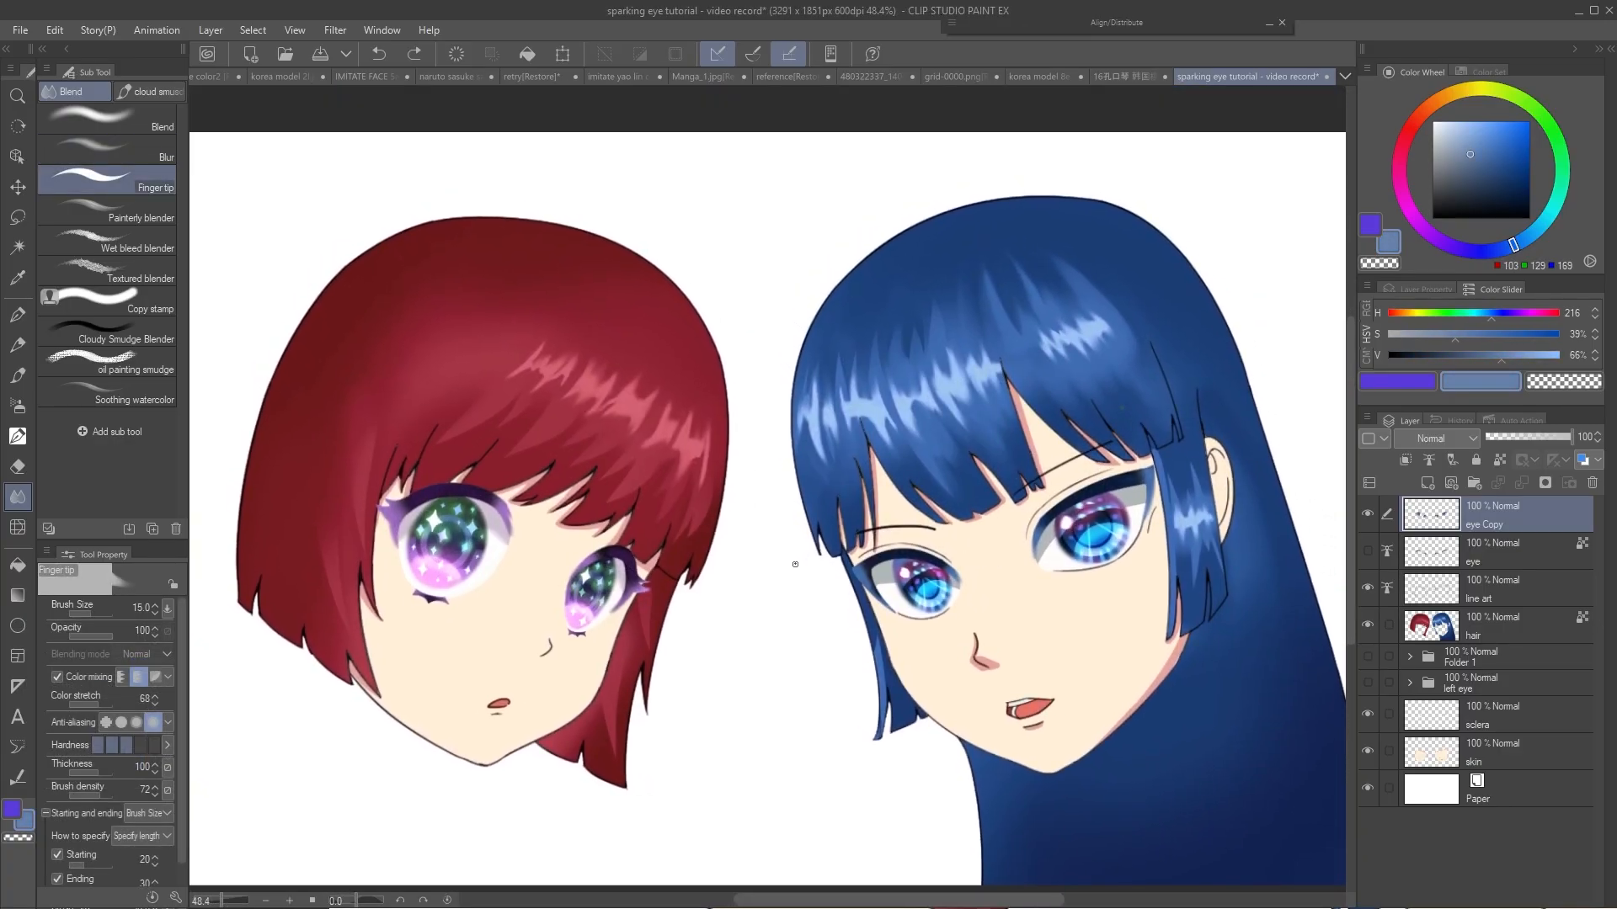